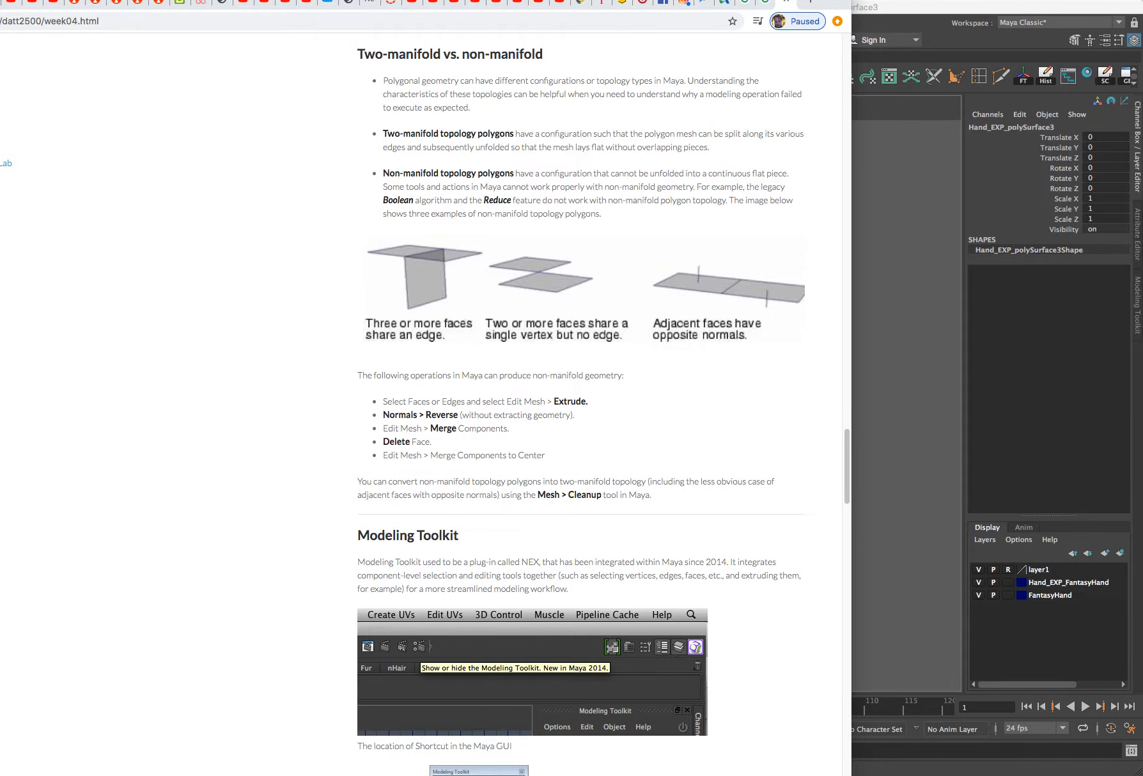
Step: Switch to Maya and open the mesh Cleanup options, keeping lamina faces and nonmanifold geometry removal enabled
key(super+Tab)
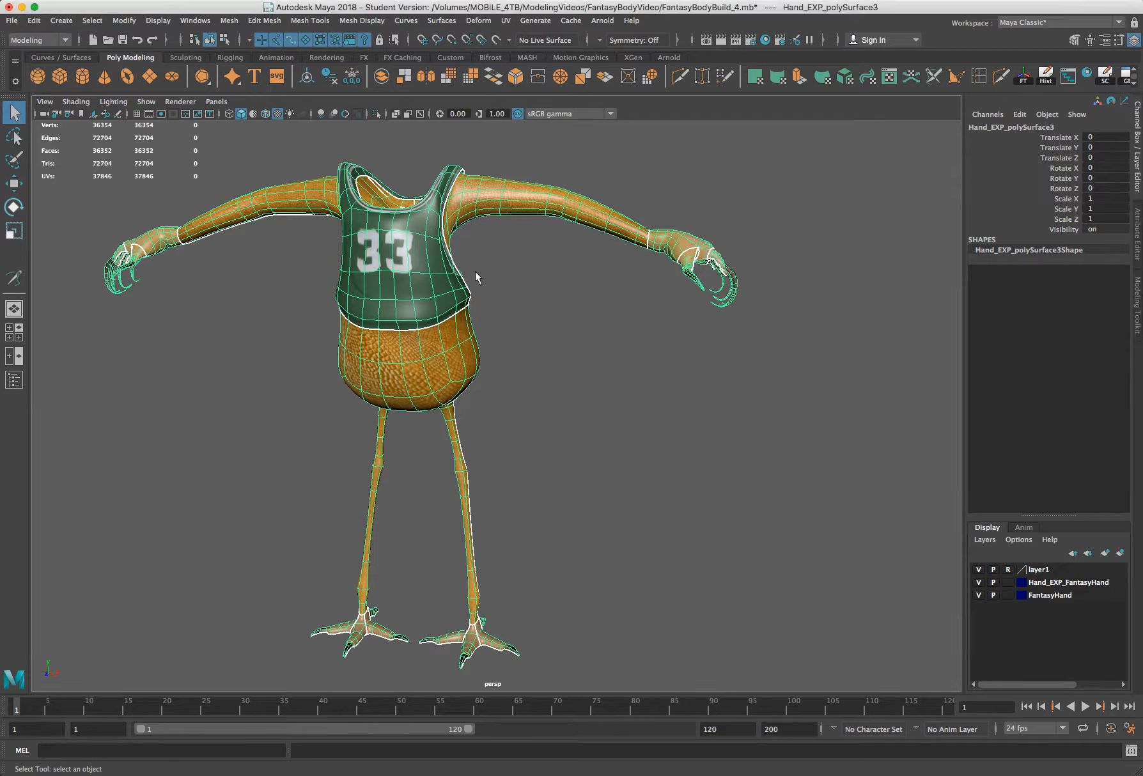
click(228, 26)
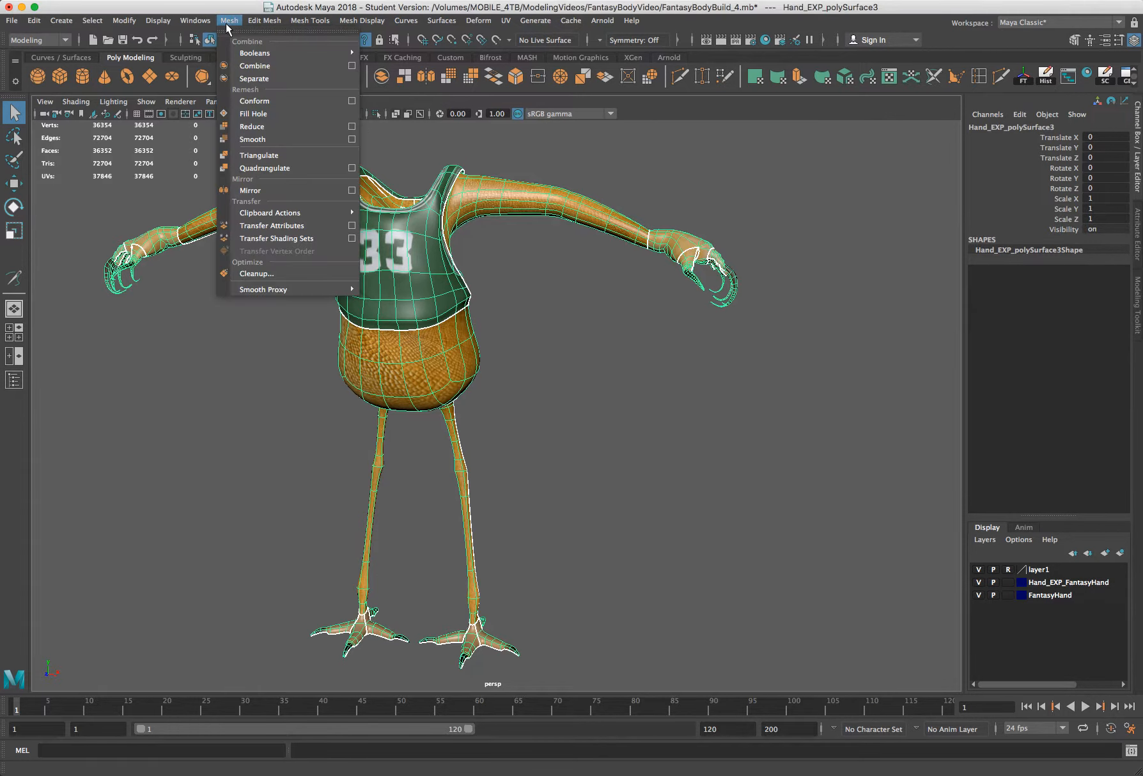
click(266, 275)
drag(923, 375, 286, 224)
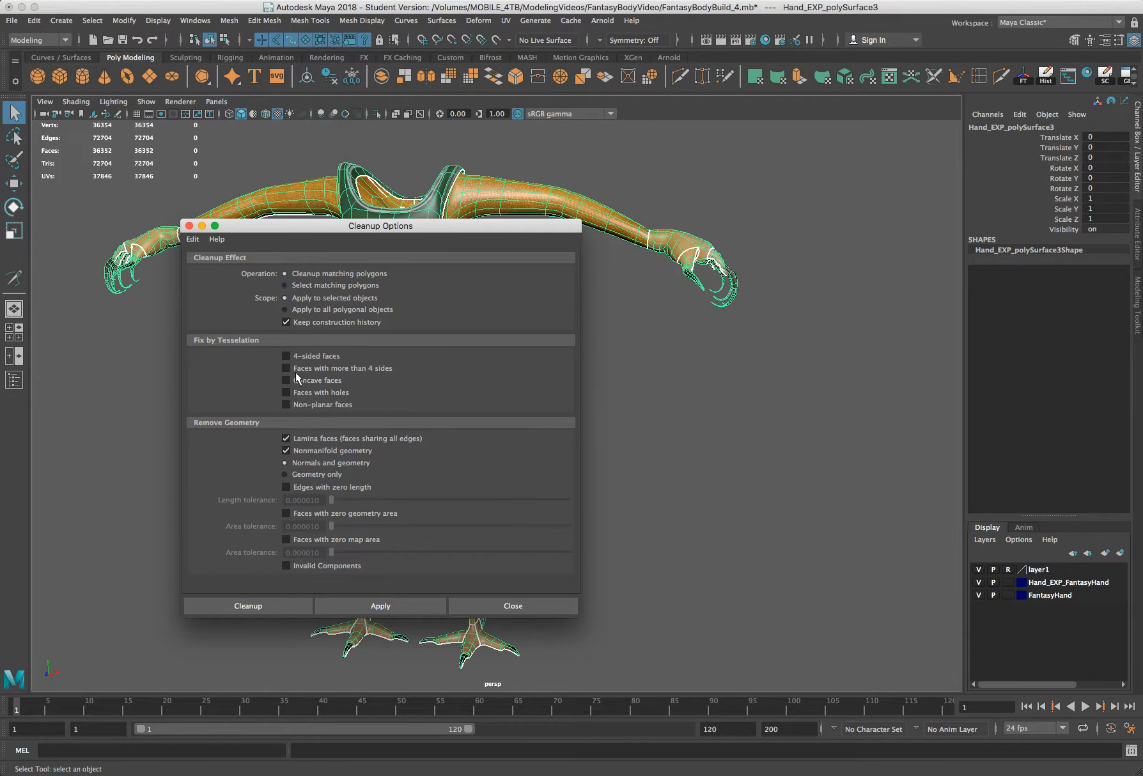
click(286, 451)
click(286, 451)
drag(403, 226, 409, 214)
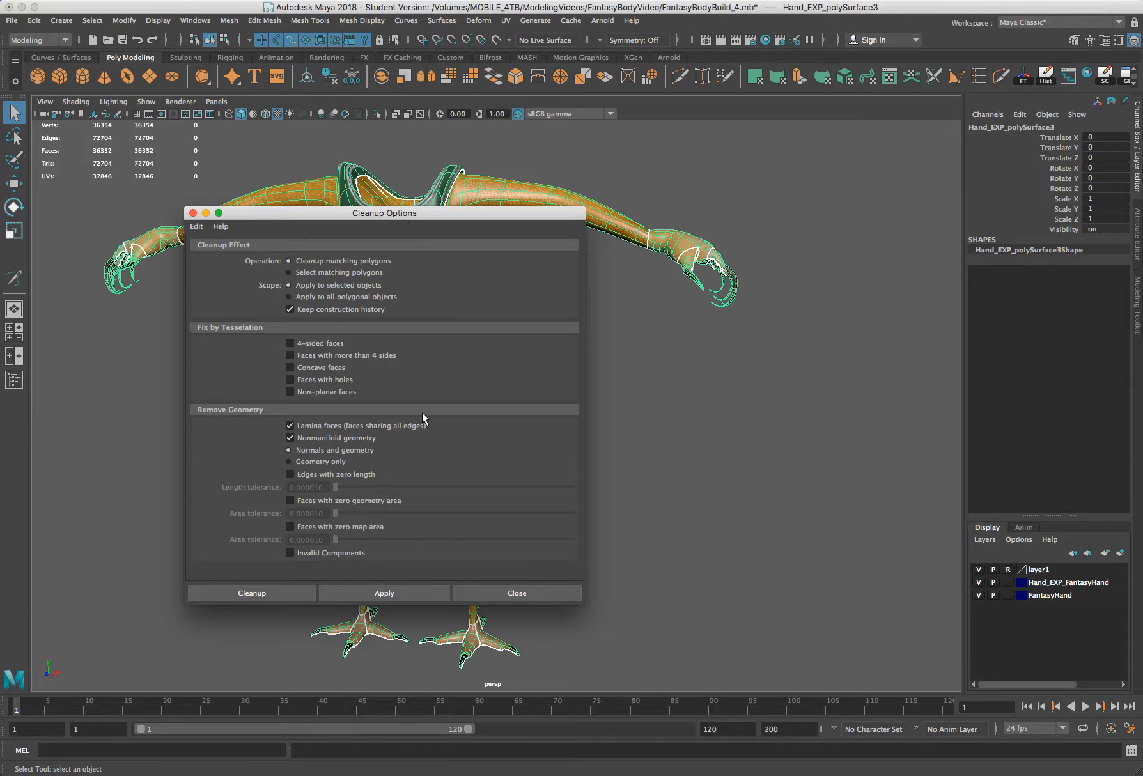
drag(390, 214, 390, 216)
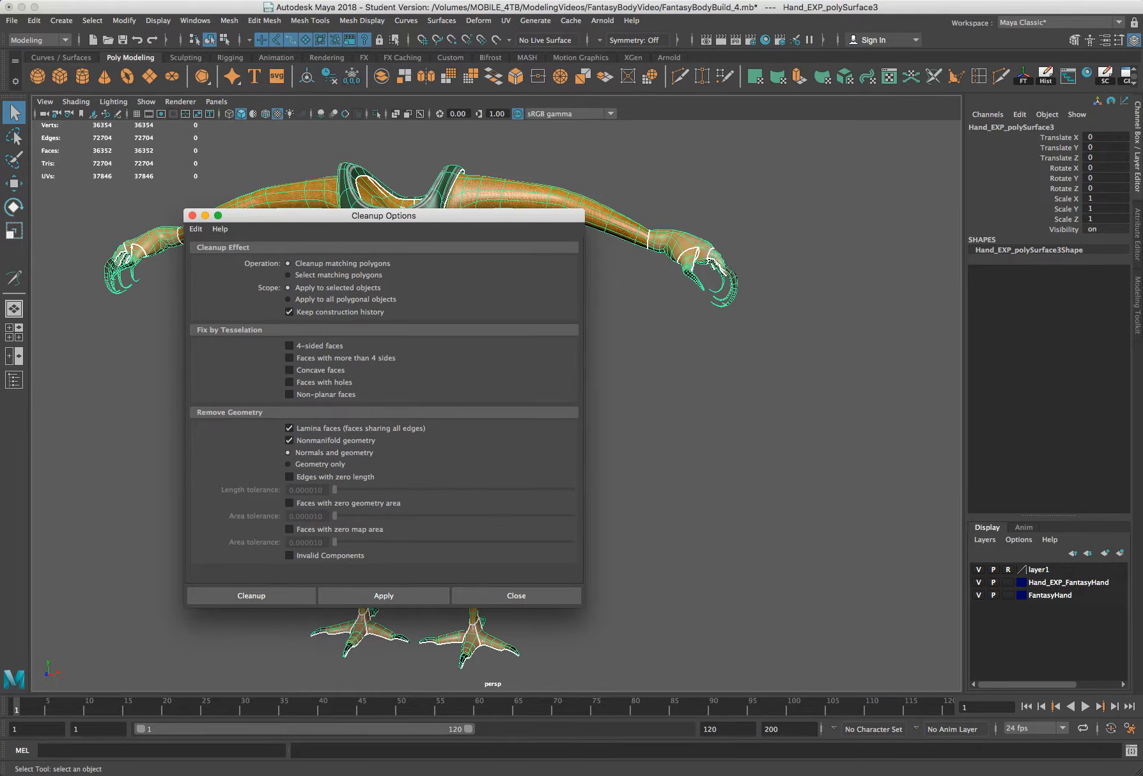
Step: Run the cleanup on the selected bird body mesh, removing lamina faces and nonmanifold geometry with normals and geometry
click(229, 21)
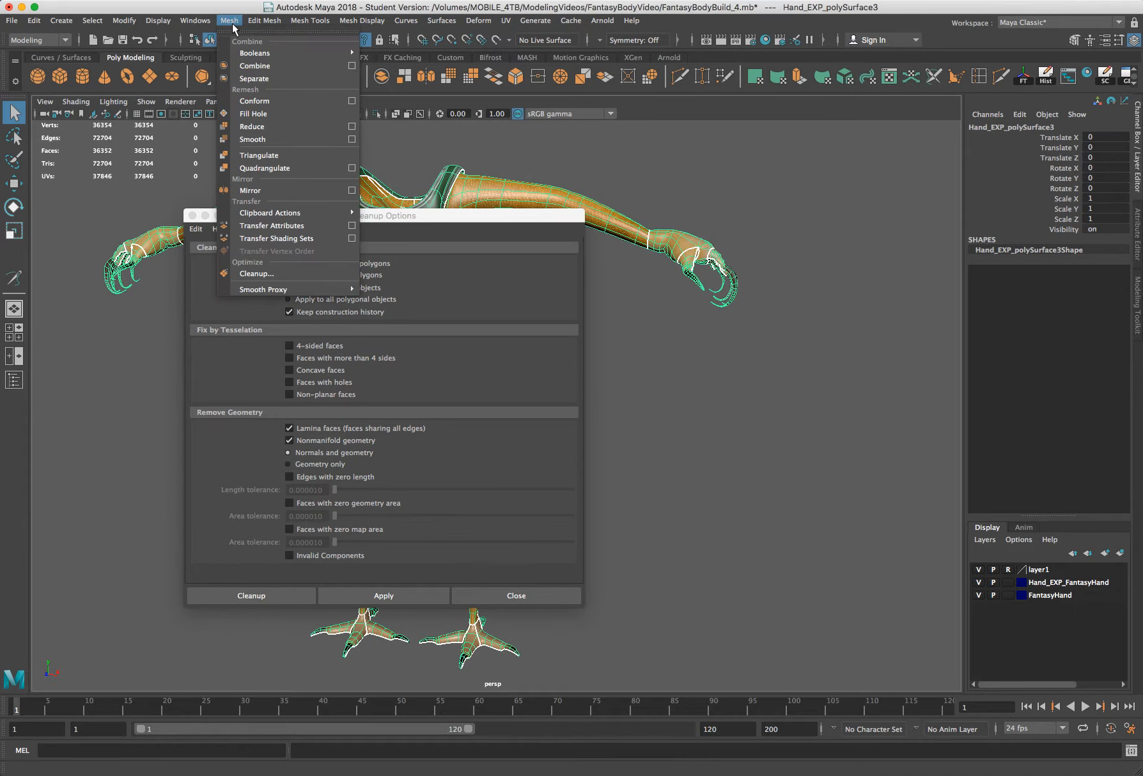
click(466, 378)
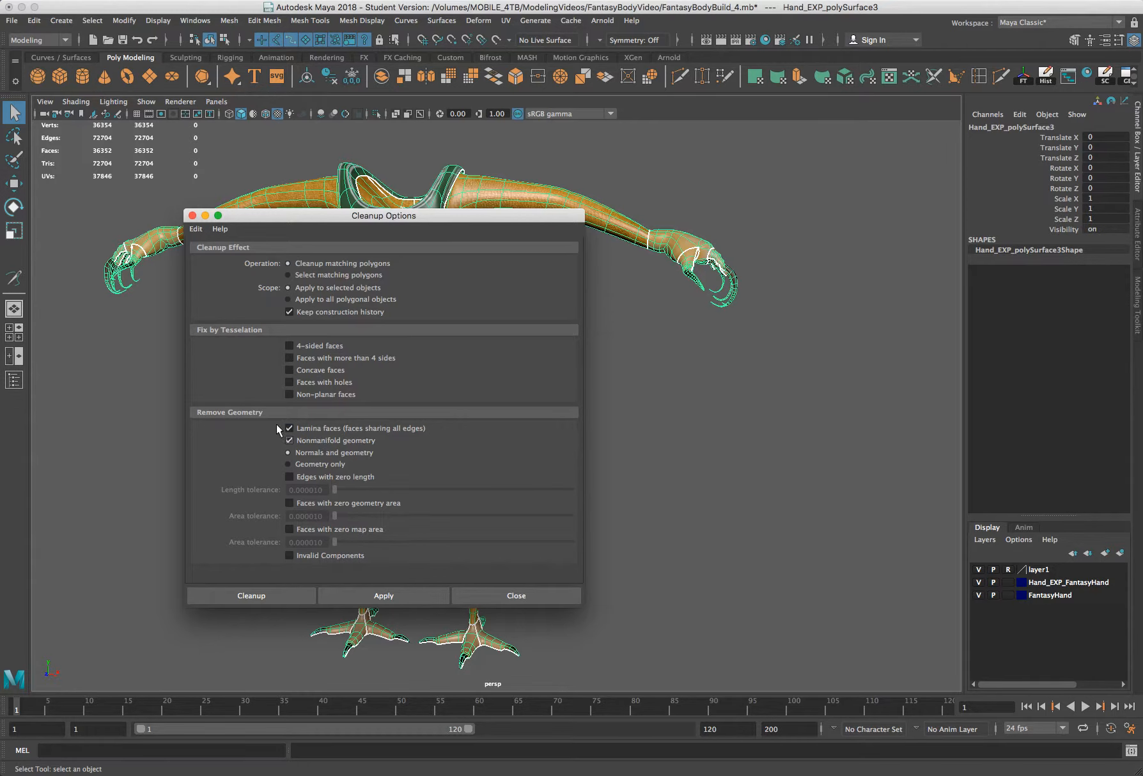
click(262, 590)
click(539, 355)
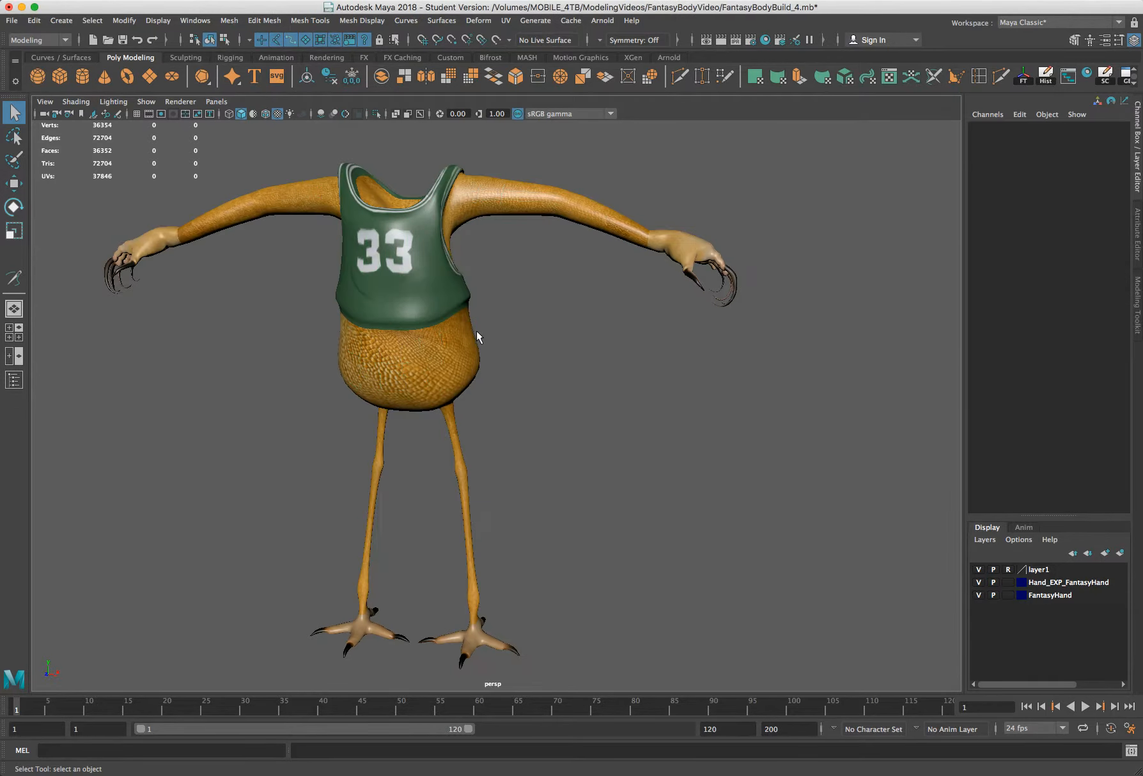
click(479, 366)
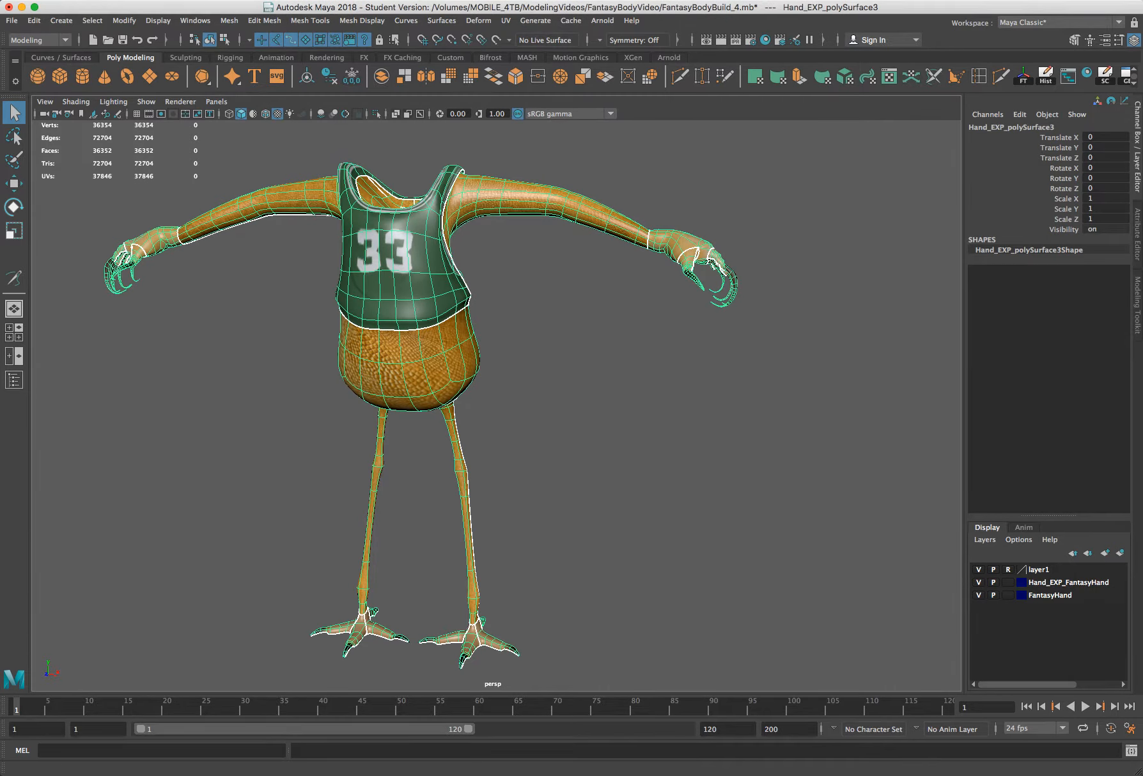
Step: Switch to Photoshop and desaturate the orange skin pieces in MAsterBody_UV.tif using the Sponge tool with a 500-pixel brush
key(super+Tab)
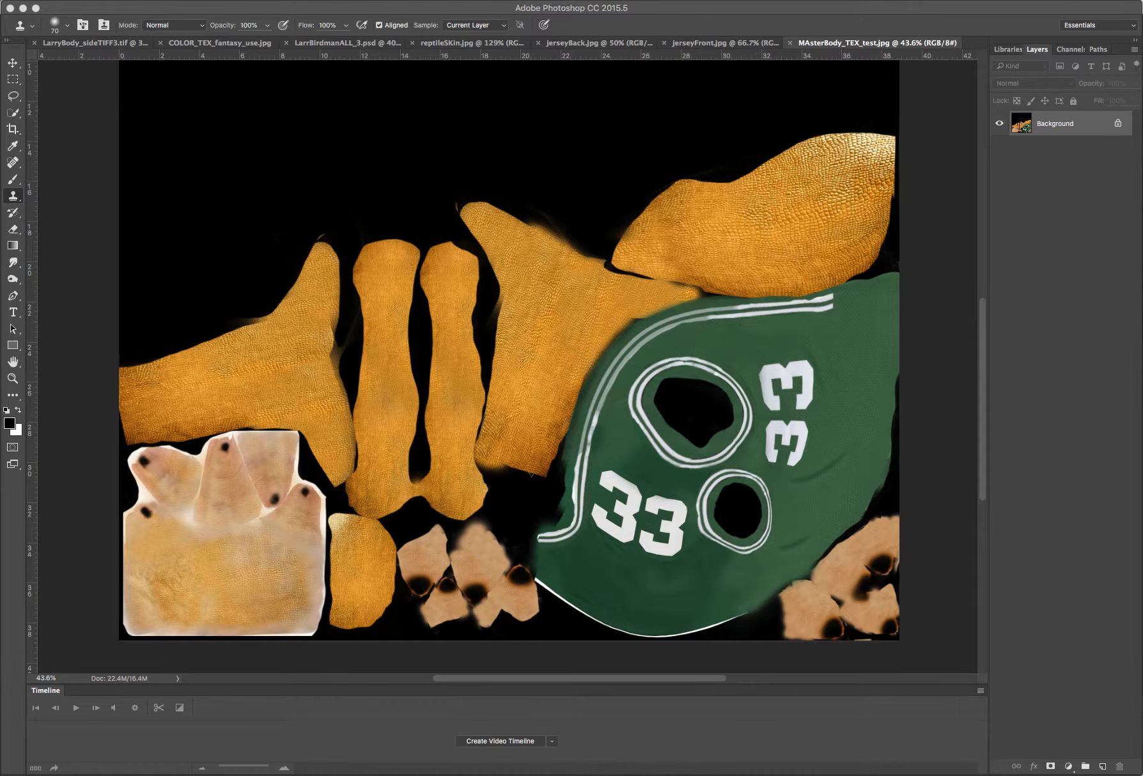
click(380, 43)
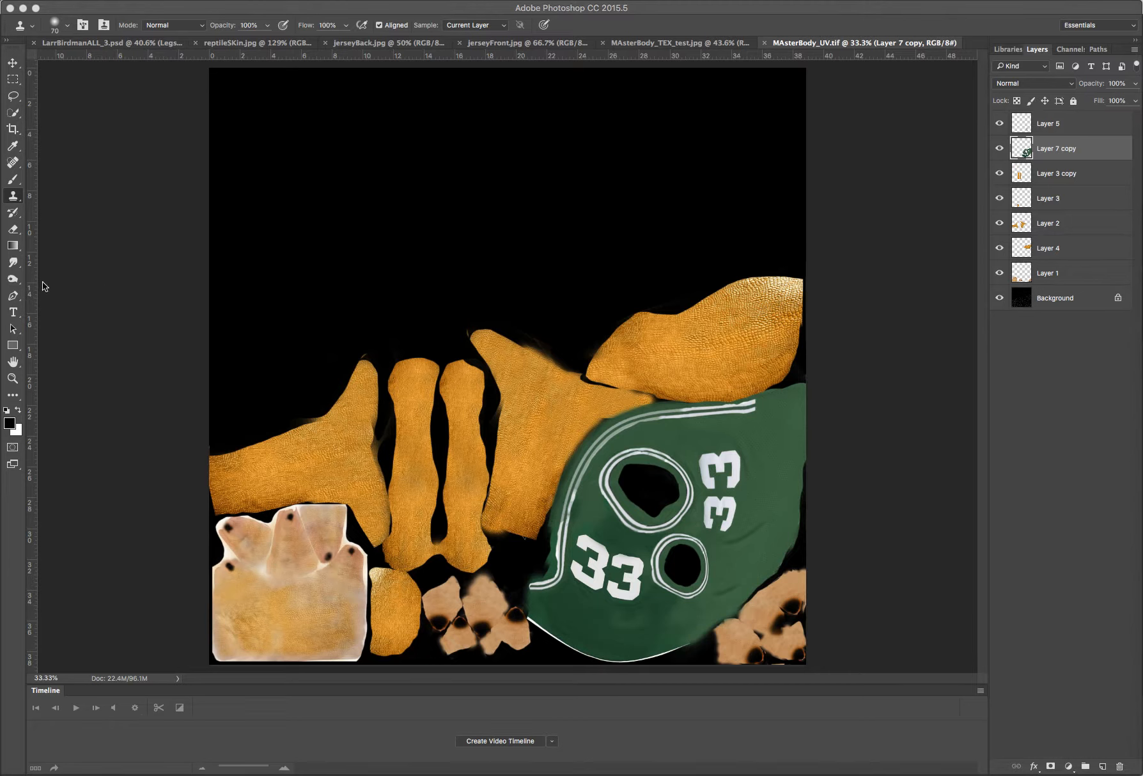
click(11, 280)
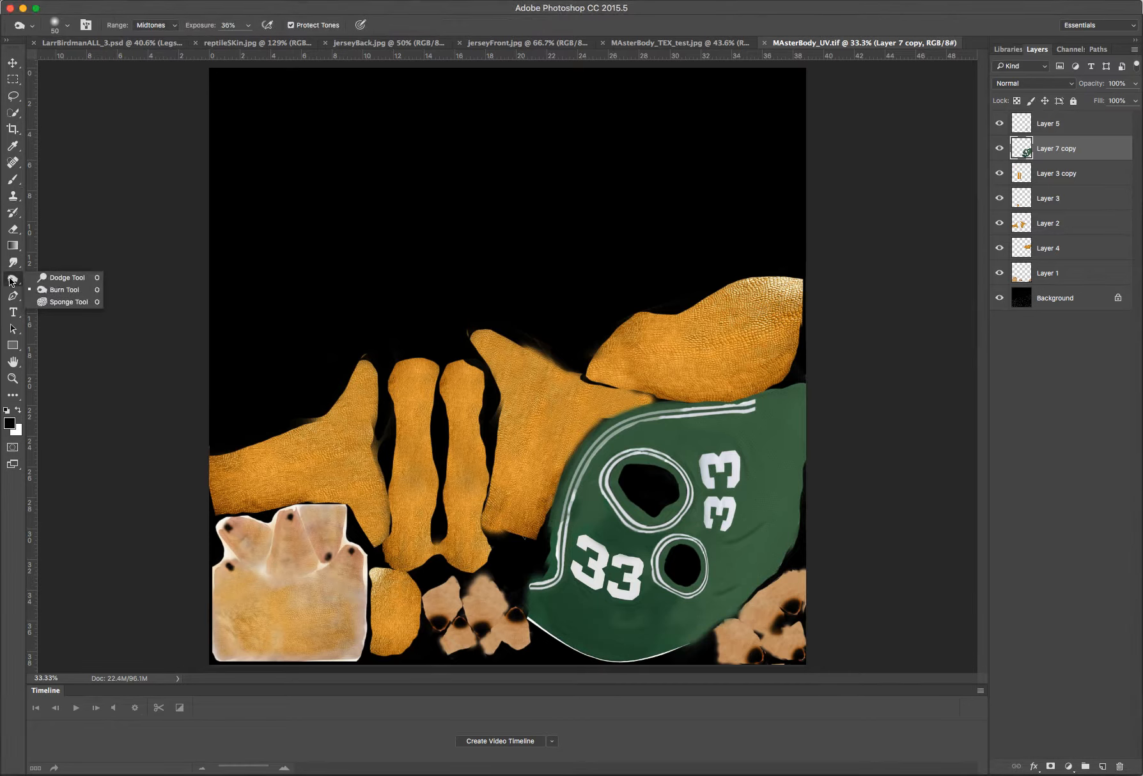
click(61, 302)
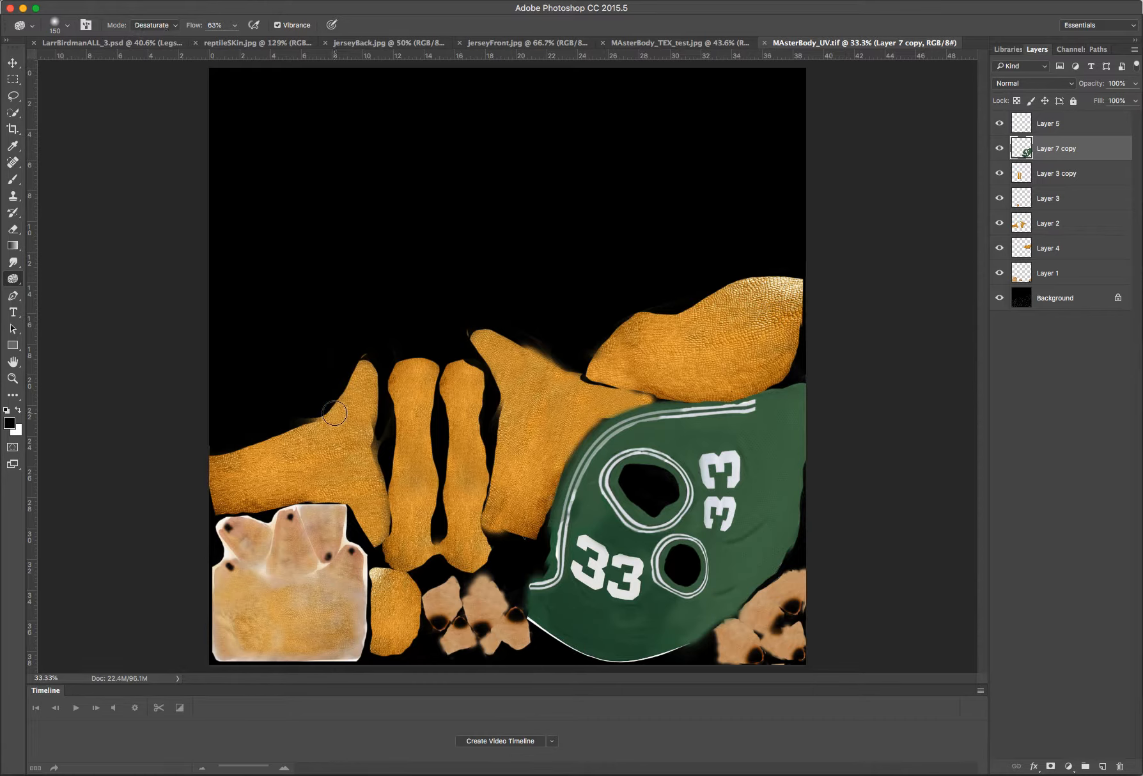
key(bracketright)
key(bracketright)
key(bracketright)
key(bracketright)
key(bracketright)
key(bracketright)
mouse_move(332, 435)
mouse_down()
mouse_move(374, 422)
mouse_move(364, 417)
mouse_up()
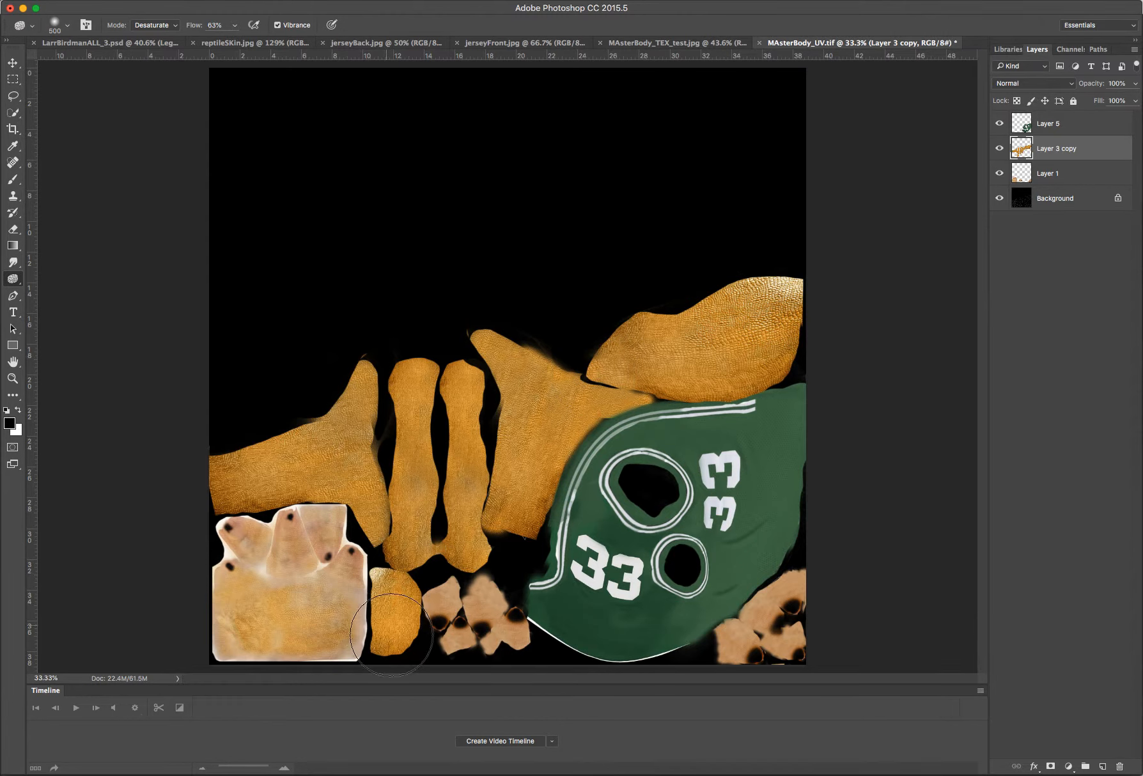
mouse_move(409, 563)
mouse_down()
mouse_move(511, 489)
mouse_move(489, 345)
mouse_move(602, 395)
mouse_move(561, 423)
mouse_move(665, 387)
mouse_move(604, 383)
mouse_move(705, 372)
mouse_move(796, 383)
mouse_move(806, 345)
mouse_move(791, 286)
mouse_move(733, 315)
mouse_move(689, 293)
mouse_move(441, 416)
mouse_move(394, 395)
mouse_move(410, 377)
mouse_move(333, 387)
mouse_move(227, 465)
mouse_move(233, 492)
mouse_move(268, 471)
mouse_move(340, 462)
mouse_move(384, 575)
mouse_move(273, 600)
mouse_move(349, 562)
mouse_move(345, 524)
mouse_move(329, 500)
mouse_move(269, 505)
mouse_move(210, 459)
mouse_move(400, 405)
mouse_move(463, 569)
mouse_move(387, 543)
mouse_move(416, 485)
mouse_move(499, 448)
mouse_move(461, 383)
mouse_up()
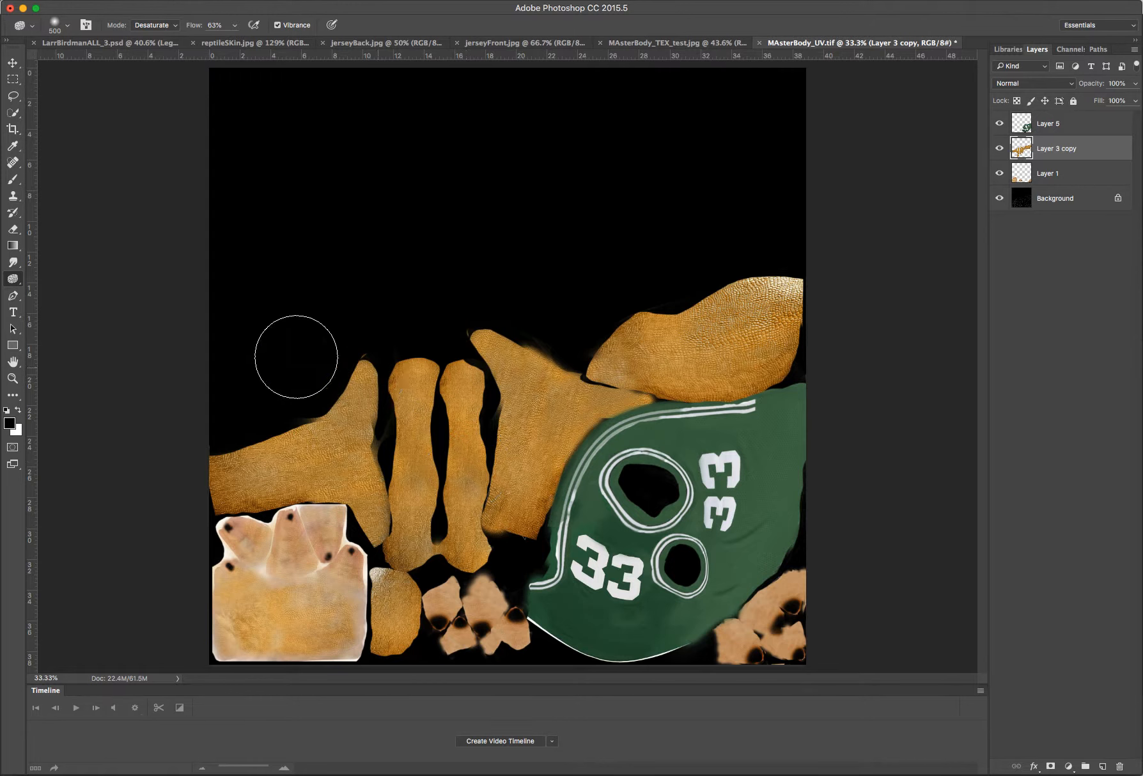
Step: Lighten the orange arm, leg and body skin pieces on Layer 3 copy using the Dodge tool with a 1000-pixel brush
right_click(13, 281)
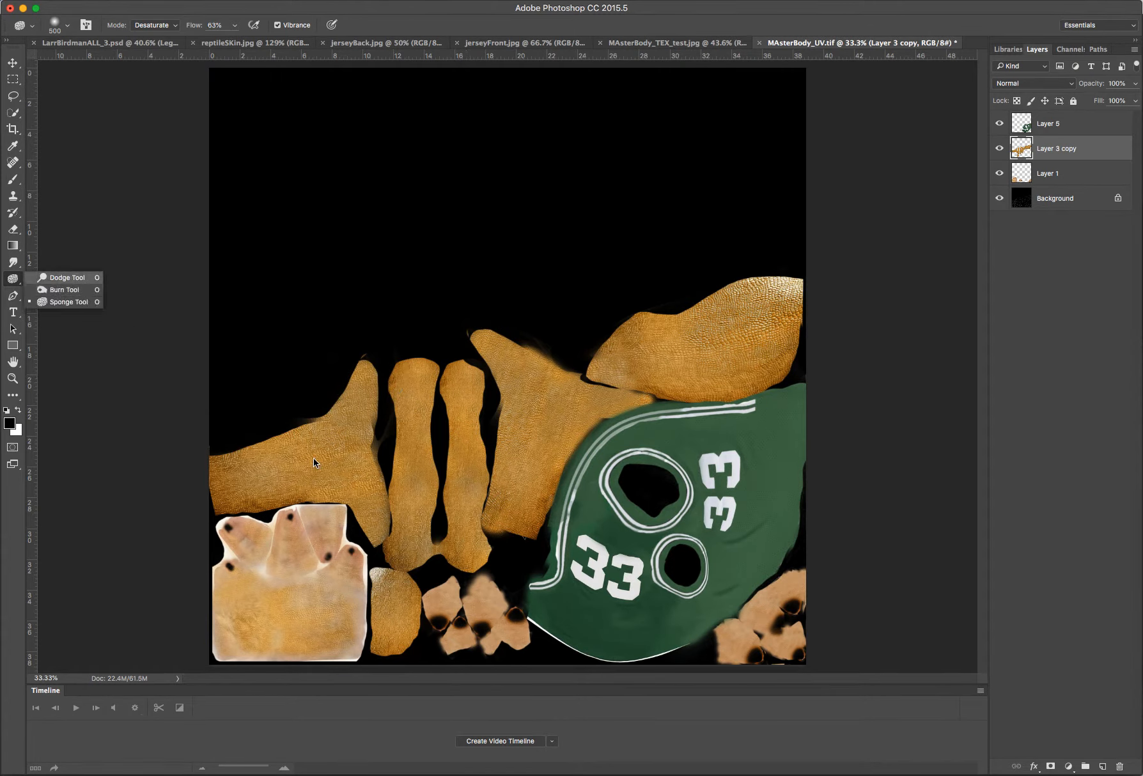
key(shift+o)
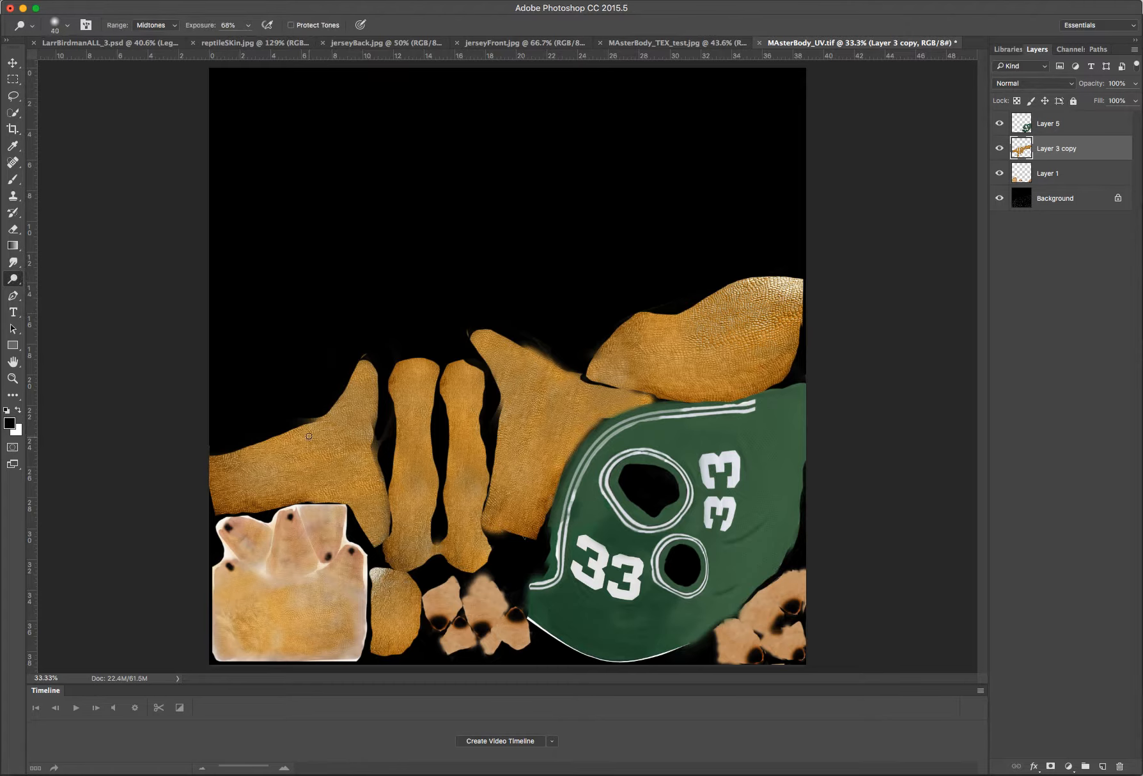
key(bracketright)
key(bracketright)
key(bracketright)
key(bracketright)
key(bracketright)
key(bracketright)
key(bracketright)
key(bracketright)
key(bracketright)
key(bracketright)
key(bracketright)
key(bracketright)
key(bracketright)
key(bracketright)
key(bracketright)
click(291, 461)
click(244, 482)
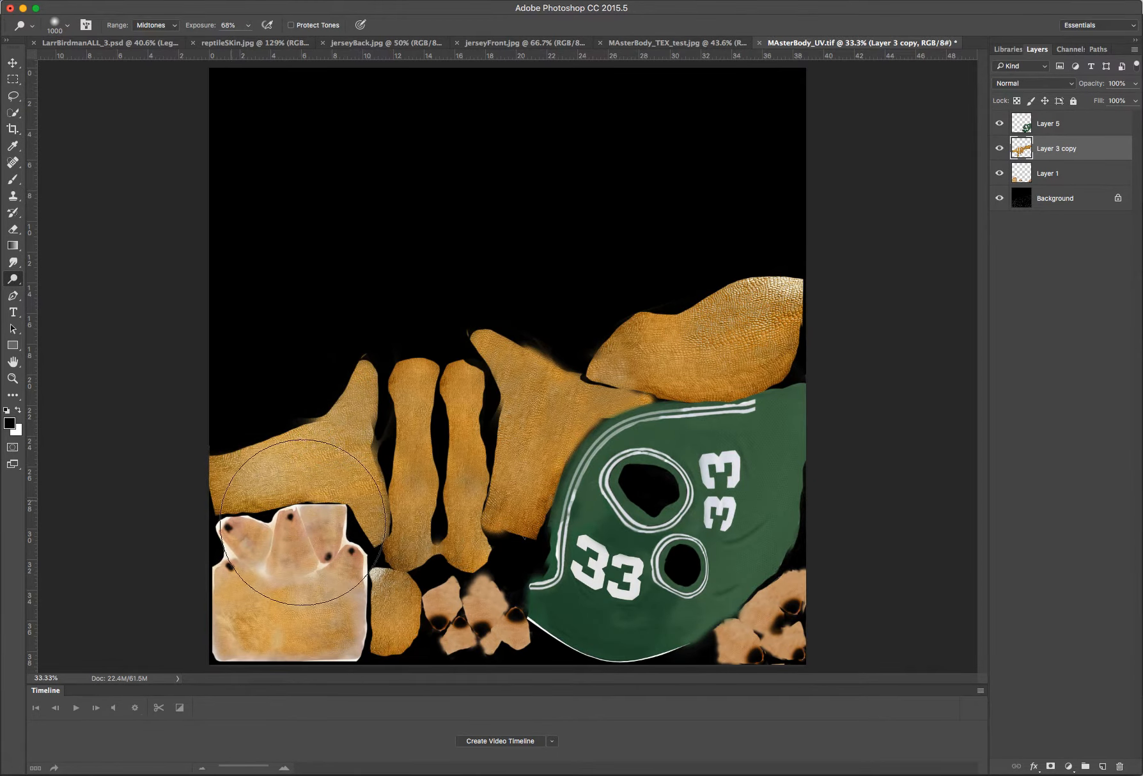
mouse_move(391, 529)
mouse_down()
mouse_move(411, 524)
mouse_move(429, 395)
mouse_up()
mouse_move(531, 502)
mouse_down()
mouse_move(534, 418)
mouse_move(484, 345)
mouse_move(714, 306)
mouse_move(751, 351)
mouse_move(778, 297)
mouse_move(643, 324)
mouse_up()
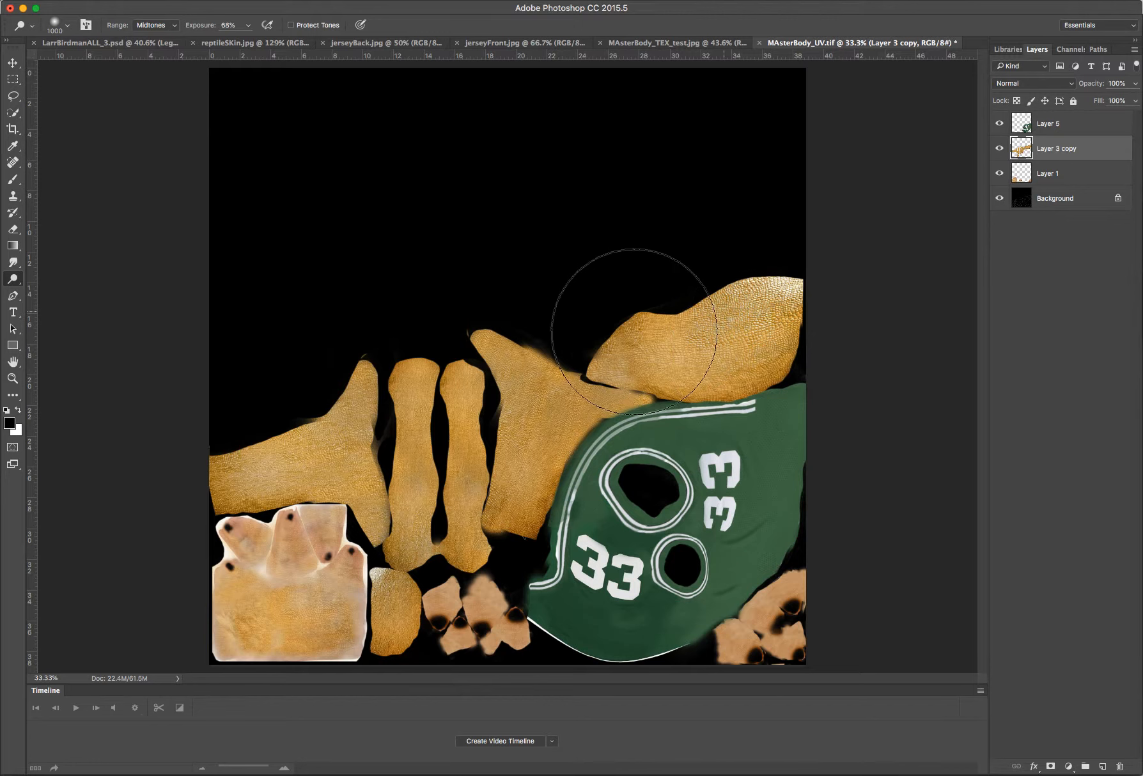
Step: Reduce the Dodge brush to 200 pixels and lighten the lower ends of the leg and neighbouring skin pieces
key(bracketleft)
key(bracketleft)
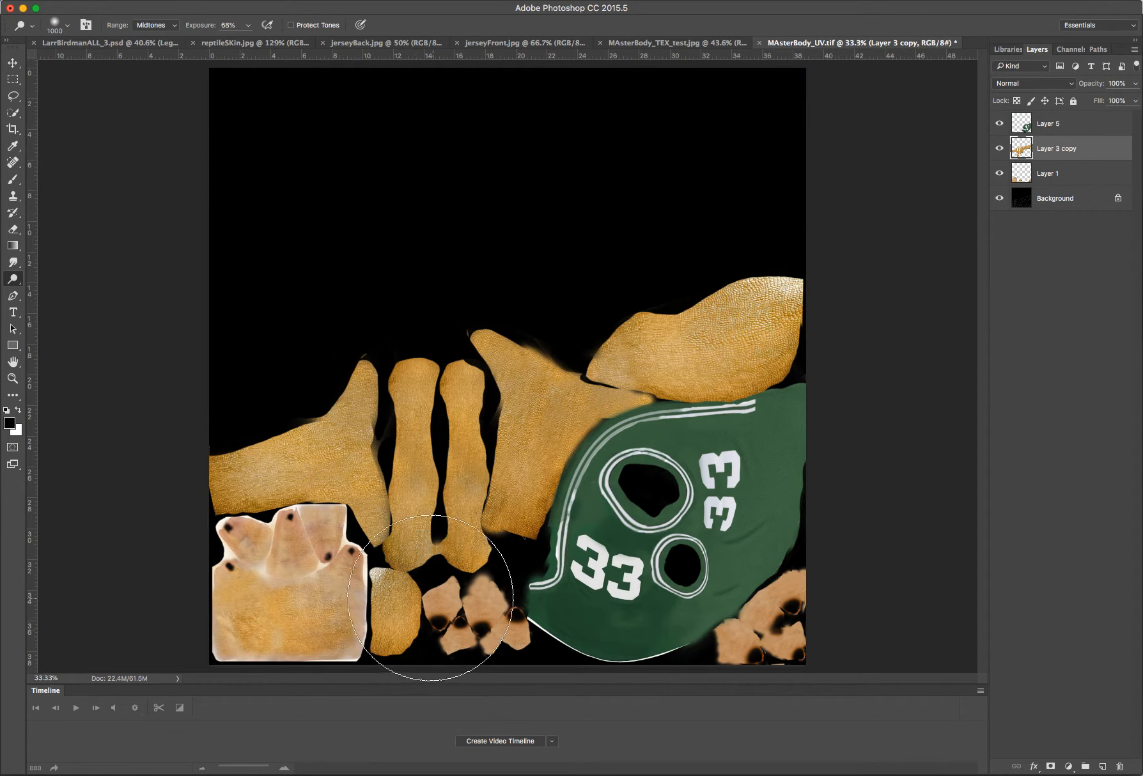
key(bracketleft)
key(bracketleft)
key(bracketleft)
key(bracketleft)
key(bracketleft)
key(bracketleft)
key(bracketleft)
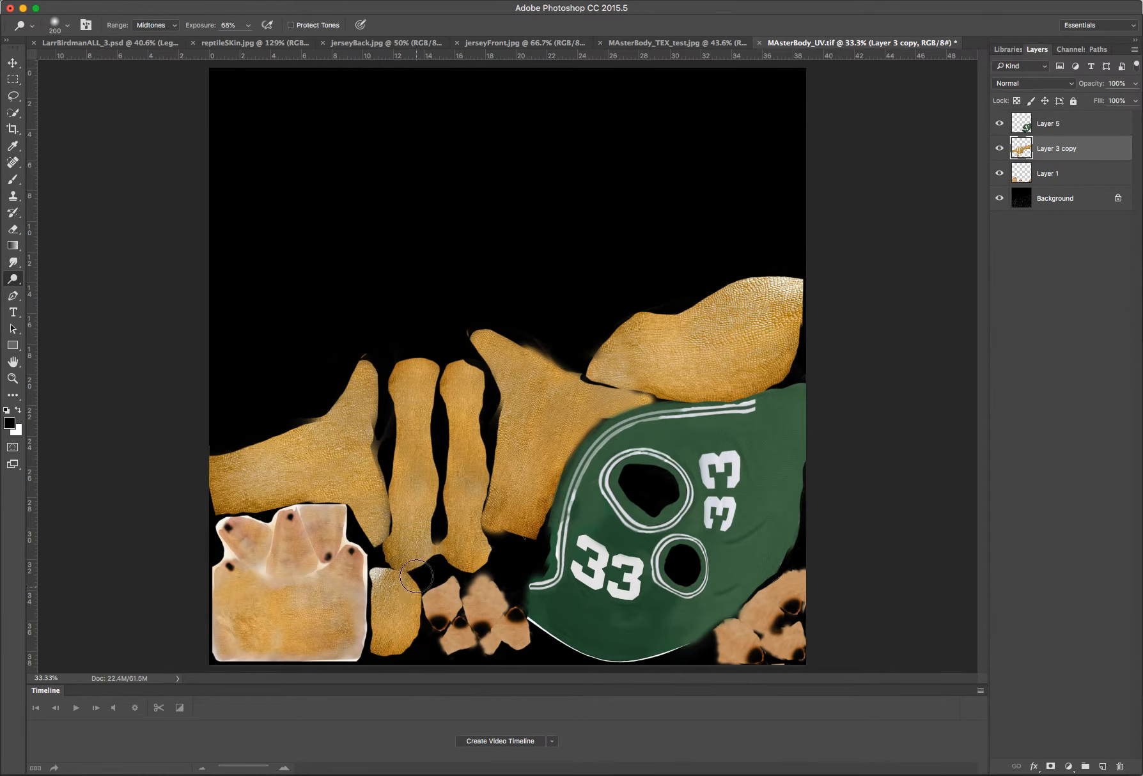
mouse_move(435, 562)
mouse_down()
mouse_move(464, 568)
mouse_move(521, 534)
mouse_move(554, 489)
mouse_up()
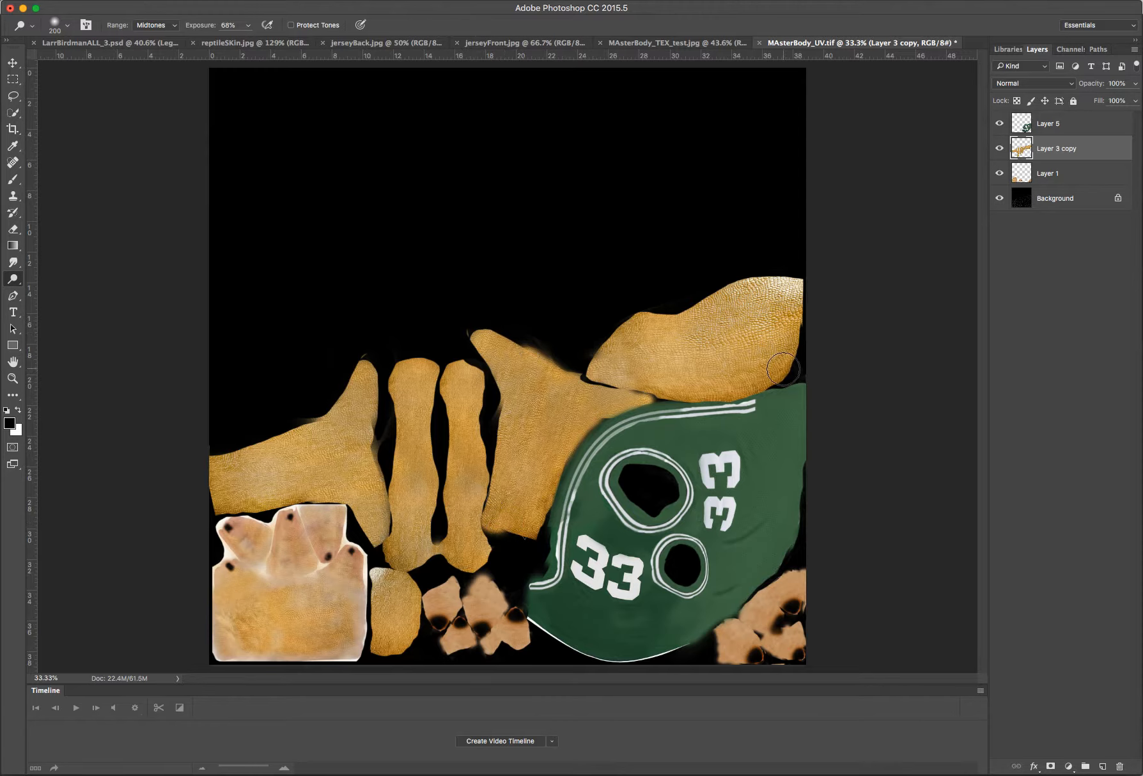
Step: Enlarge the Dodge brush to 400 pixels and lighten the small oval skin piece beside the hand texture
key(bracketleft)
key(bracketright)
key(bracketright)
key(bracketright)
key(bracketright)
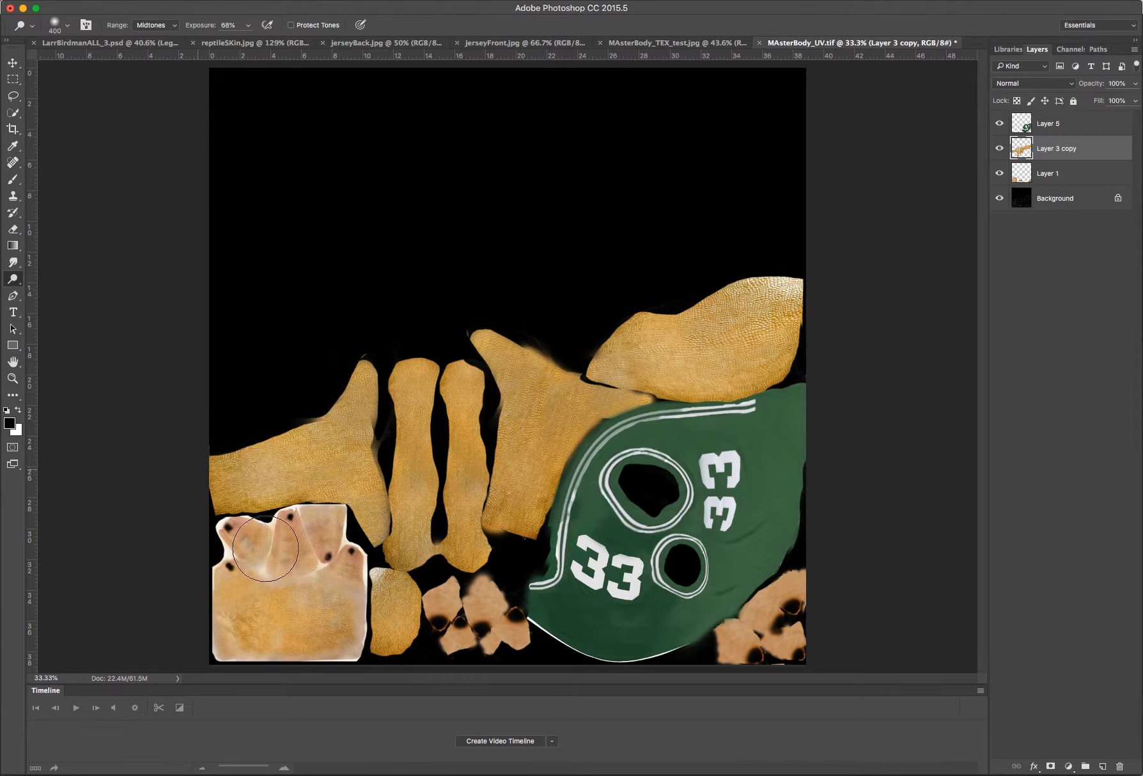
click(378, 566)
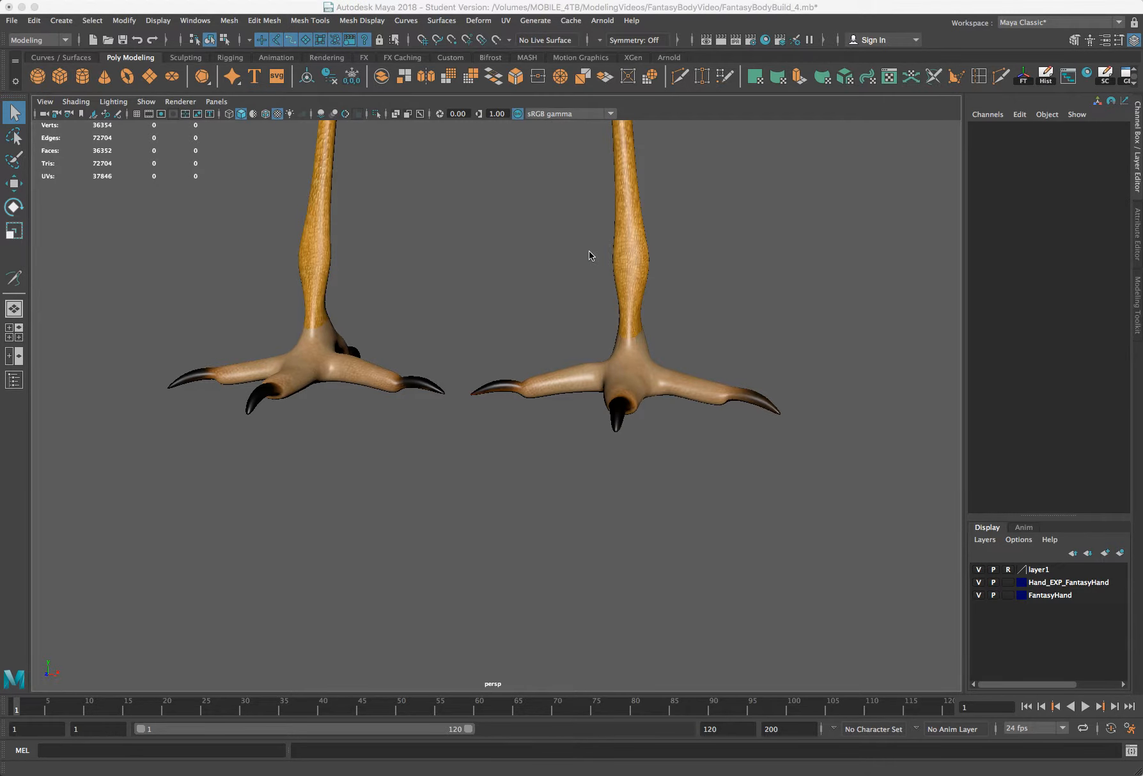
Step: In Maya, examine the texture seams where the legs meet the feet and where the arm meets the hand
mouse_move(590, 256)
alt+mouse_down()
mouse_move(572, 263)
mouse_move(598, 265)
mouse_move(599, 244)
mouse_move(602, 275)
alt+mouse_up()
scroll(583, 254, up, 8)
scroll(602, 274, down, 10)
alt+drag(598, 273, 524, 300)
scroll(525, 299, up, 8)
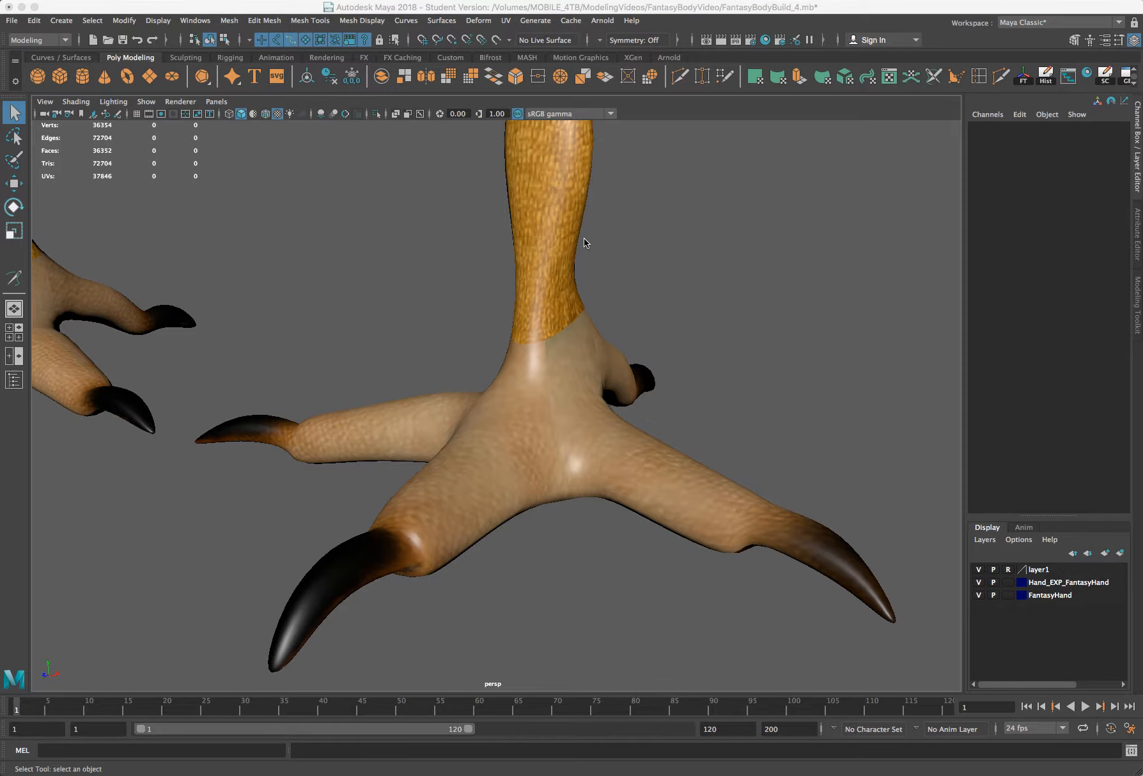
scroll(584, 238, down, 10)
alt+drag(581, 240, 537, 276)
scroll(537, 276, up, 8)
scroll(584, 242, down, 8)
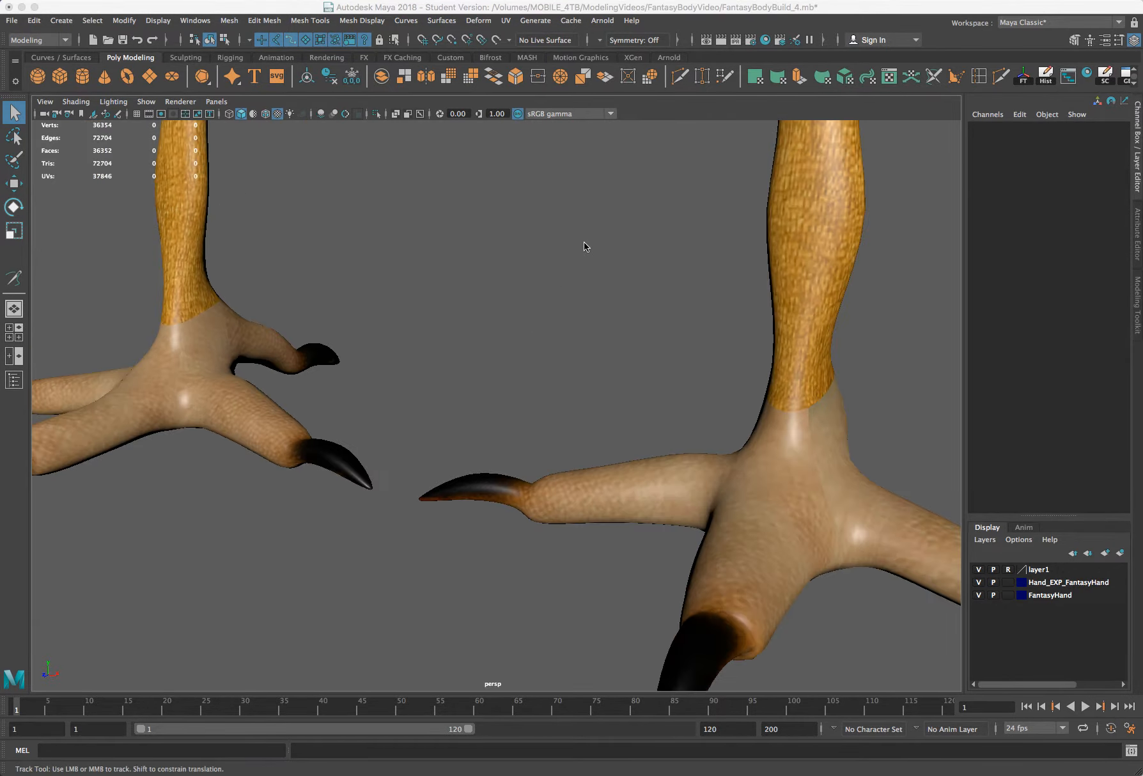
scroll(583, 267, up, 3)
alt+drag(573, 262, 633, 228)
alt+middle_drag(633, 227, 530, 317)
alt+drag(539, 304, 473, 345)
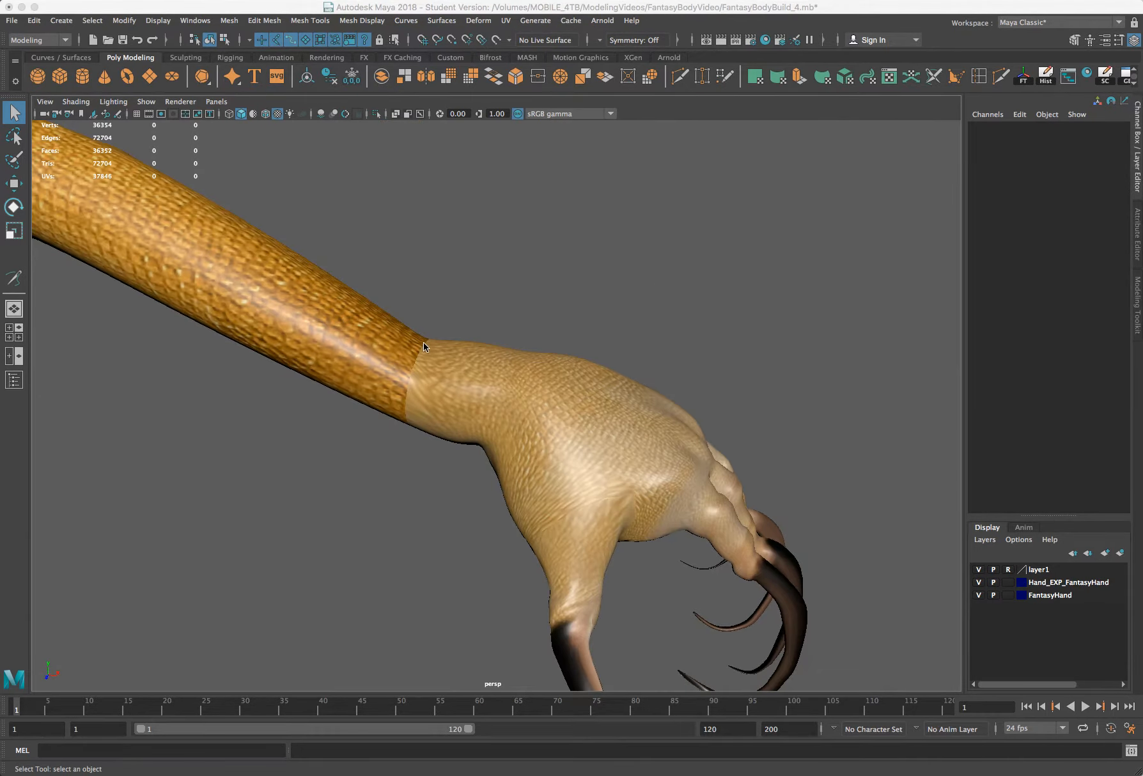
alt+drag(423, 343, 424, 353)
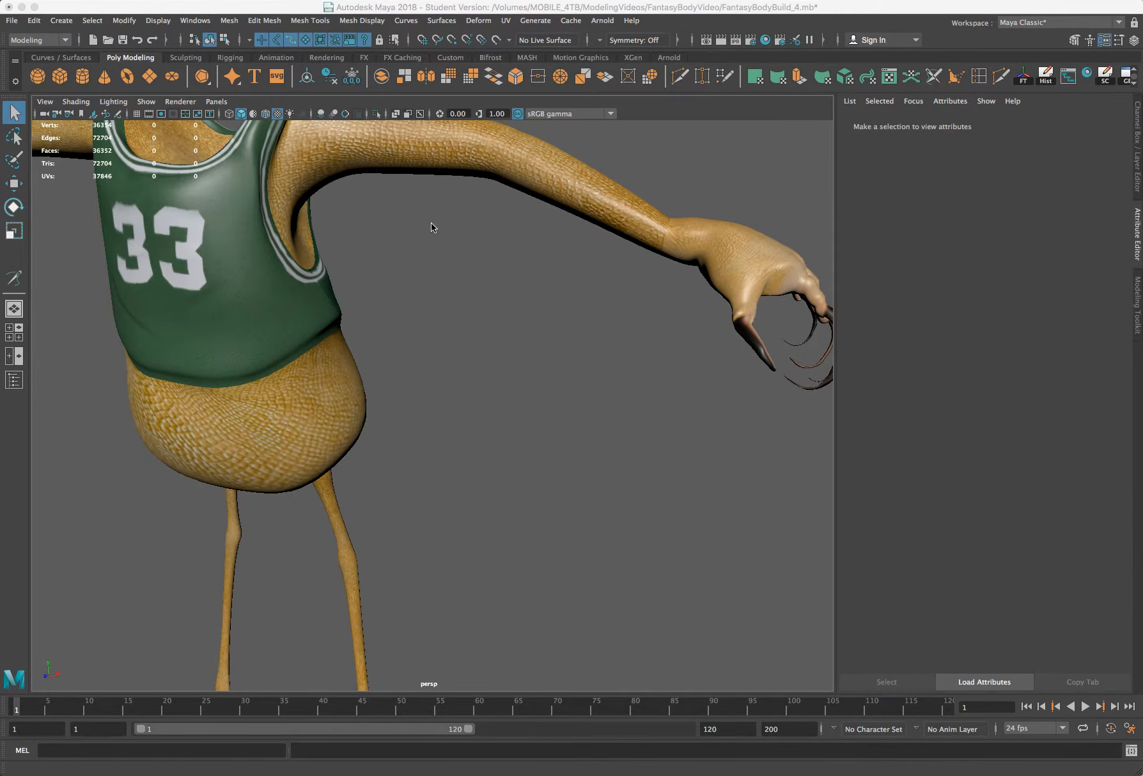
Step: Examine how the lightened skin texture blends at the wrist, along the legs and at the ankles
alt+drag(444, 239, 424, 251)
alt+right_drag(424, 248, 554, 332)
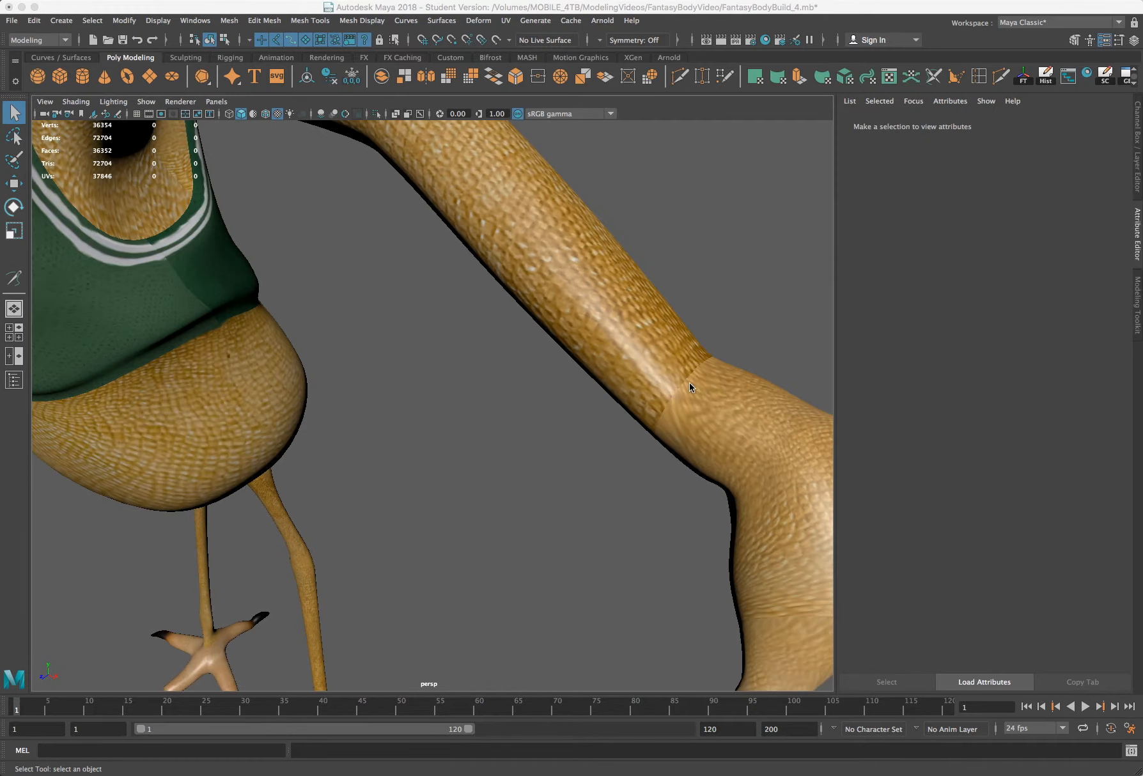
alt+right_drag(689, 382, 556, 473)
alt+drag(419, 513, 449, 518)
alt+middle_drag(449, 518, 544, 313)
alt+middle_drag(518, 390, 559, 251)
alt+drag(461, 412, 296, 500)
scroll(294, 498, up, 5)
alt+middle_drag(186, 606, 225, 577)
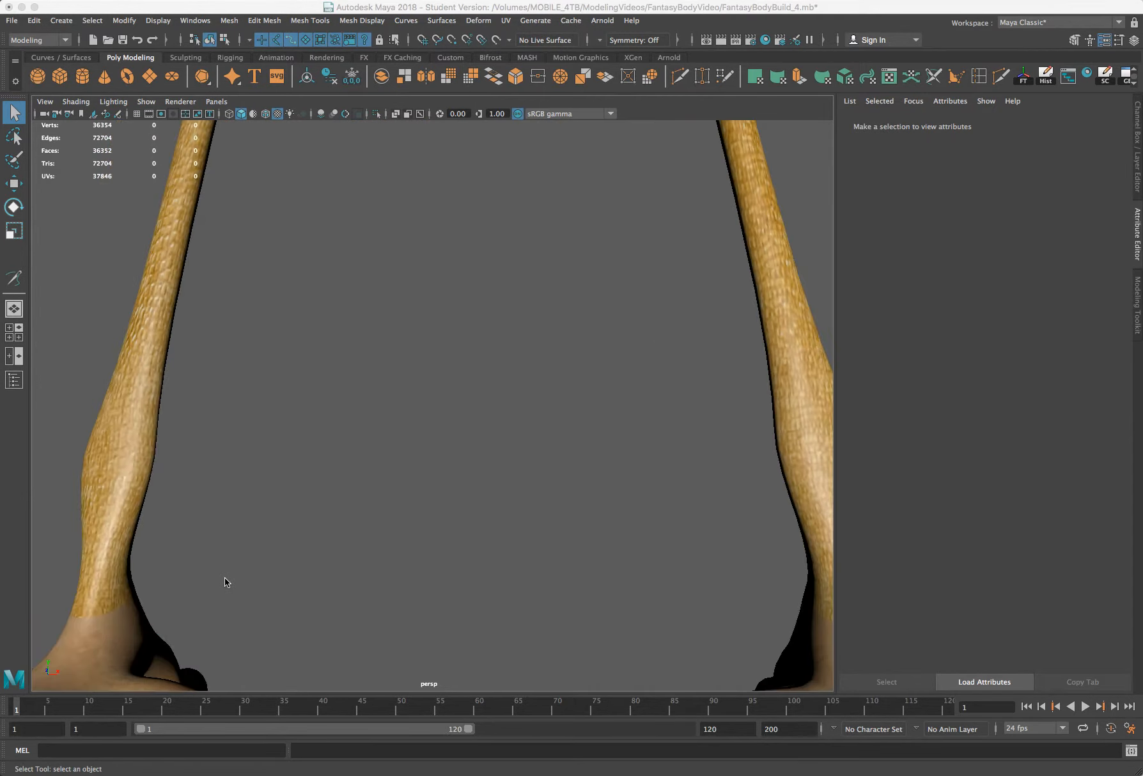
scroll(239, 523, down, 5)
alt+drag(256, 519, 369, 707)
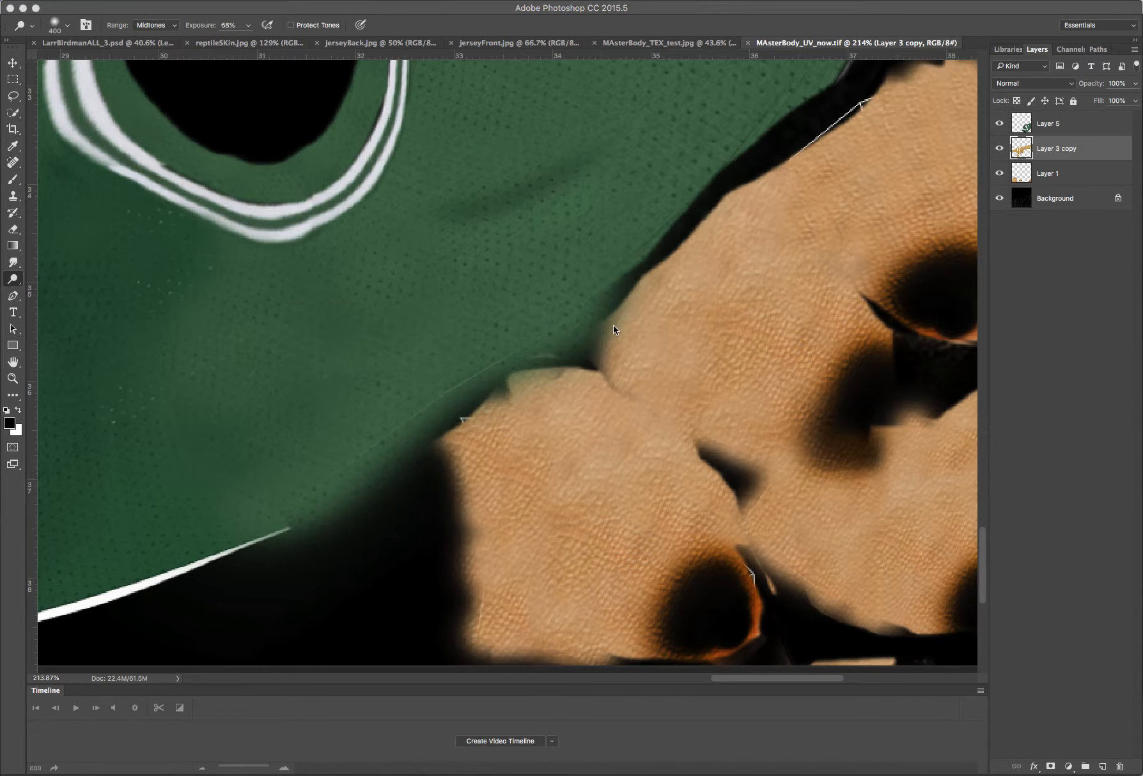
Step: In MAsterBody_UV_now.tif in Photoshop, clone skin texture over the stray edge lines on Layer 1's foot pieces with a smaller Clone Stamp brush
scroll(656, 576, right, 1)
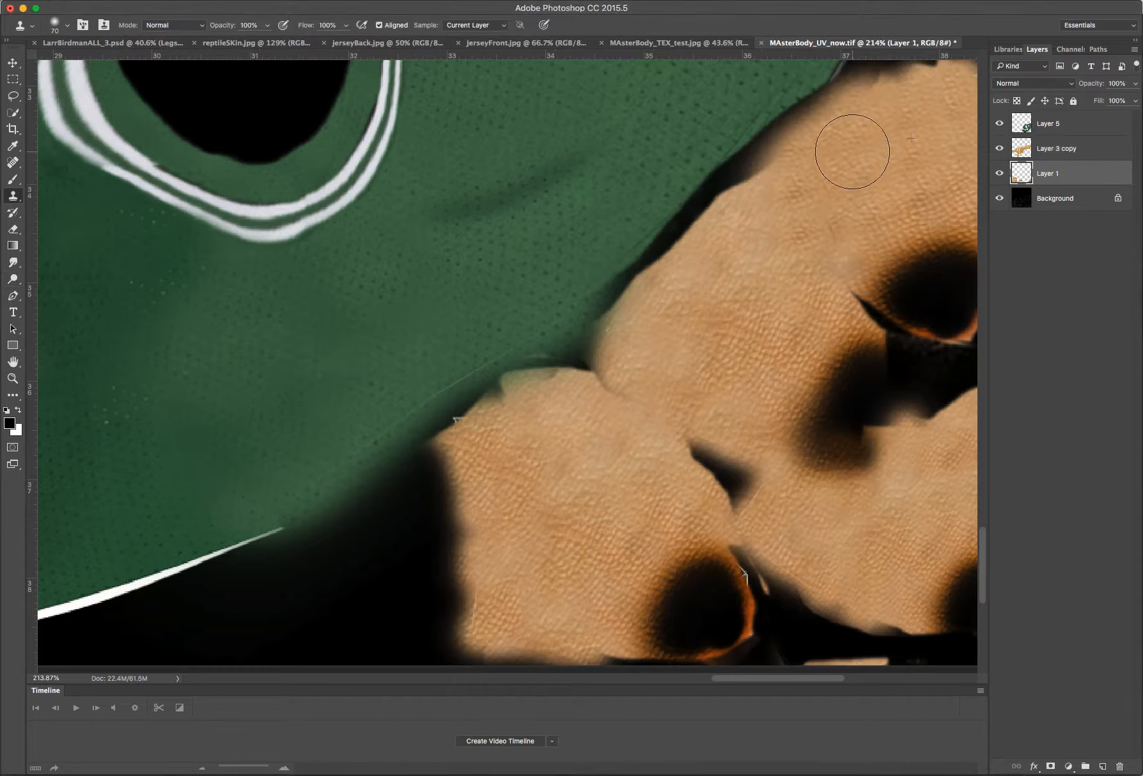
key(bracketleft)
key(bracketleft)
key(bracketleft)
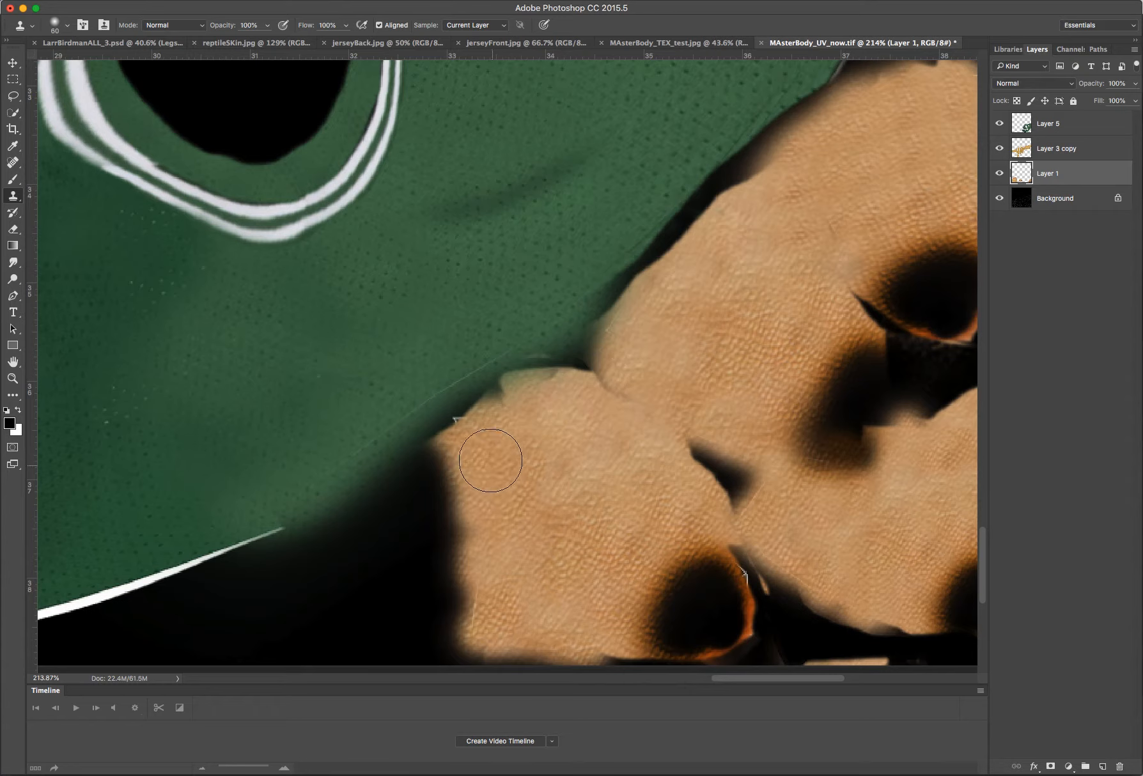
key(bracketleft)
mouse_move(461, 424)
mouse_down()
mouse_move(477, 412)
mouse_move(451, 429)
mouse_up()
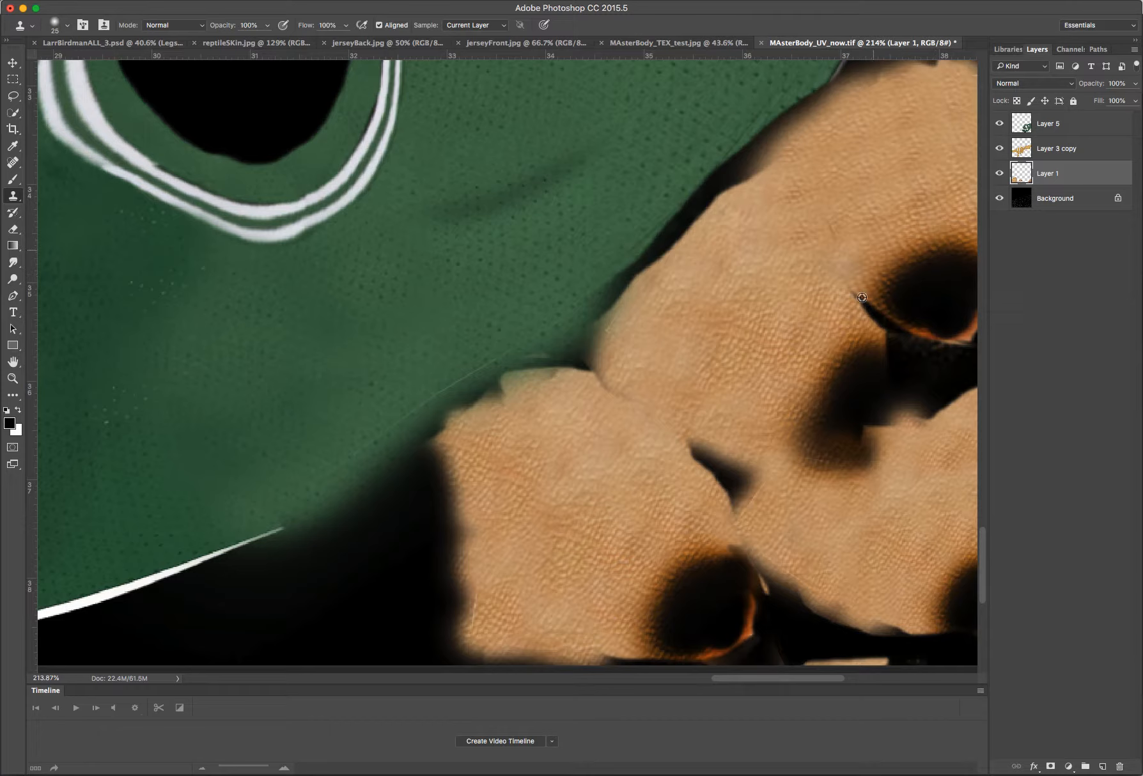
drag(855, 294, 872, 314)
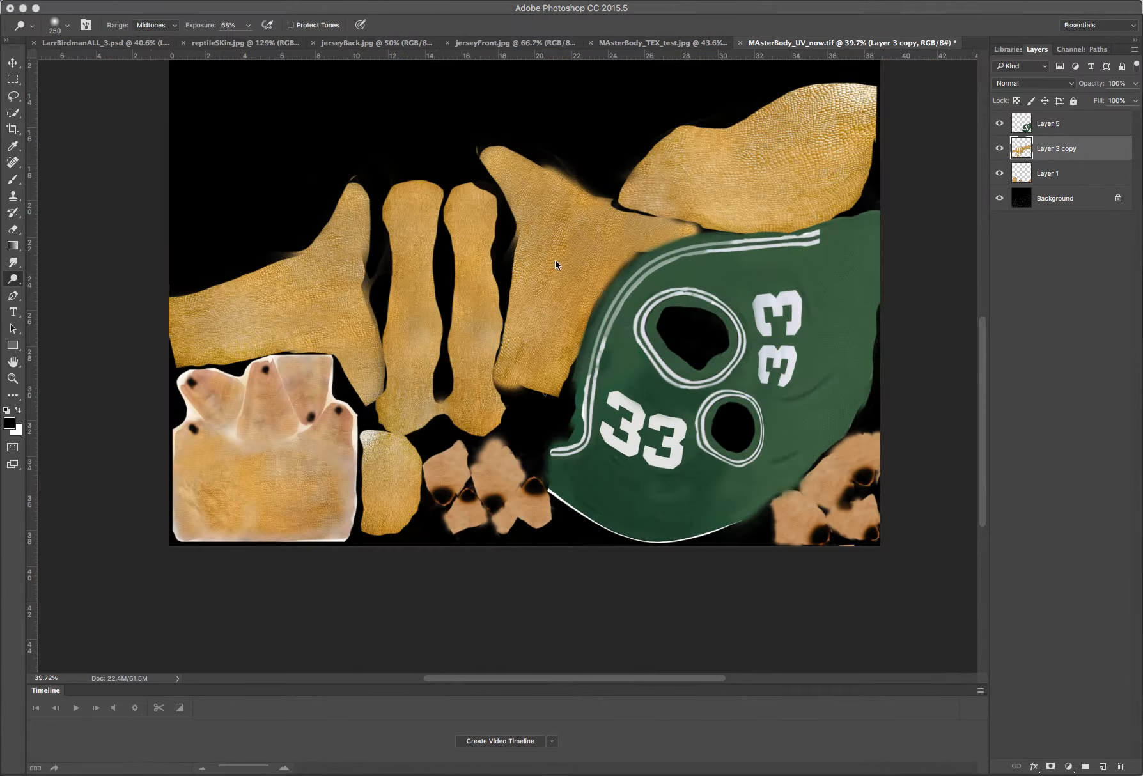
Step: Set the Dodge tool's exposure to 46% with the Midtones range kept, and reduce its brush to 150 pixels
click(484, 151)
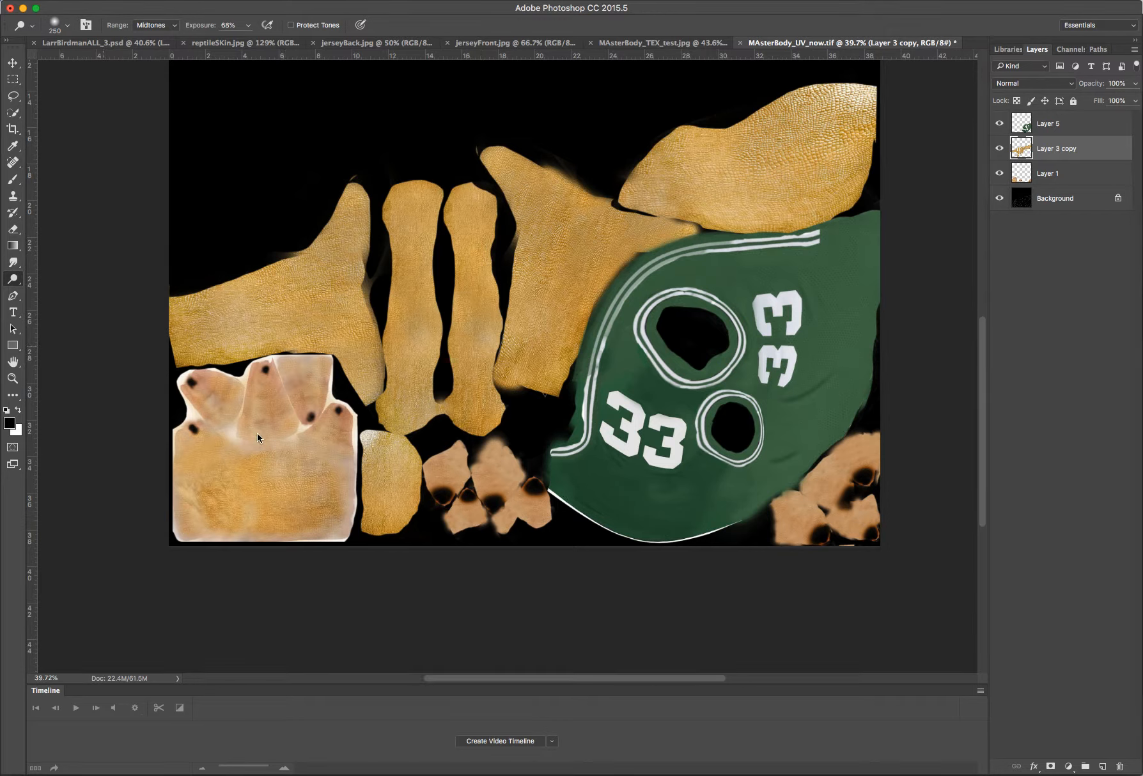
click(175, 25)
click(248, 26)
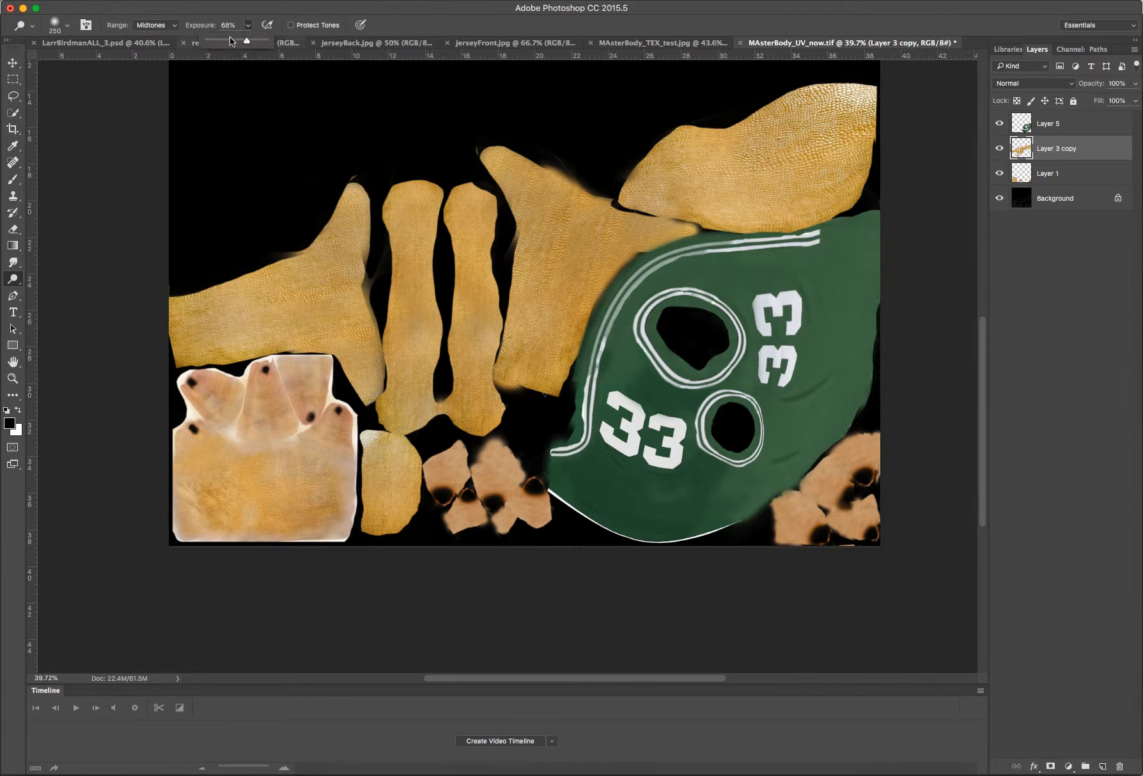
drag(232, 39, 237, 39)
click(382, 270)
key(bracketleft)
key(bracketleft)
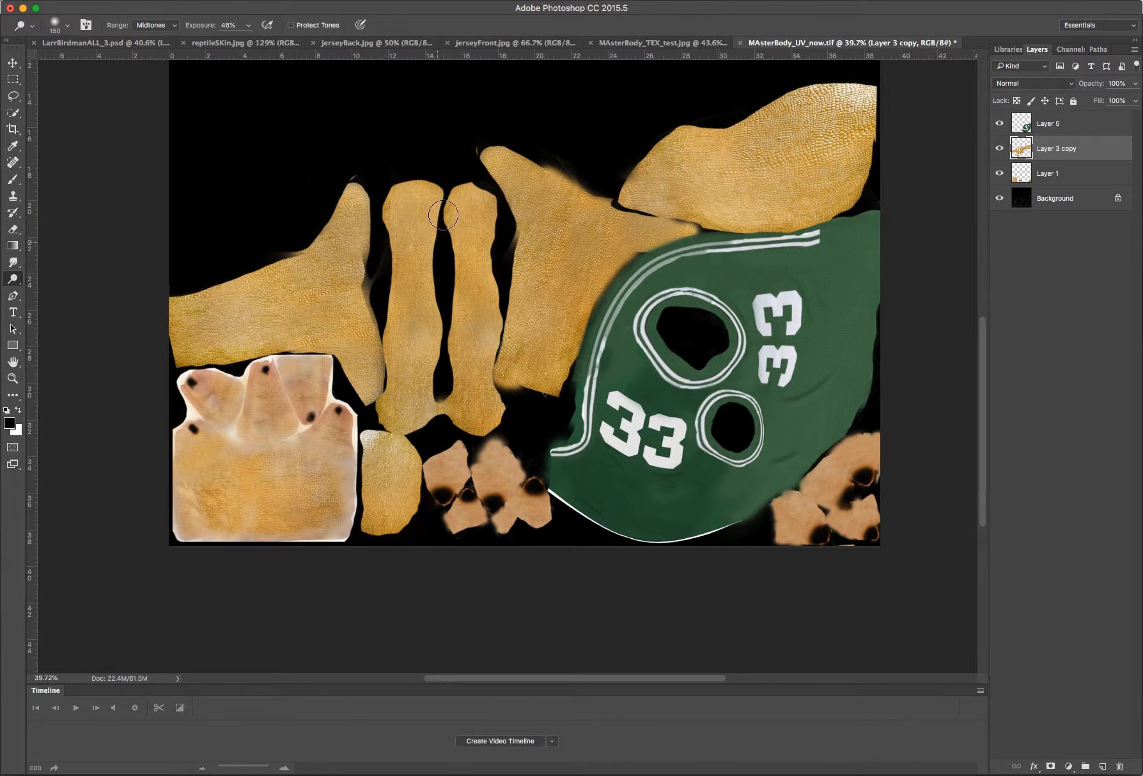
Step: Lighten the edges of the skin pieces on Layer 3 copy with Dodge strokes, and compare them with Layer 1 hidden
mouse_move(446, 347)
mouse_down()
mouse_move(461, 427)
mouse_move(482, 430)
mouse_move(448, 404)
mouse_move(451, 386)
mouse_move(511, 399)
mouse_move(497, 312)
mouse_move(506, 224)
mouse_move(484, 172)
mouse_move(505, 148)
mouse_move(646, 207)
mouse_move(630, 192)
mouse_move(670, 120)
mouse_move(733, 123)
mouse_move(852, 185)
mouse_move(876, 131)
mouse_move(850, 203)
mouse_move(822, 218)
mouse_move(600, 224)
mouse_move(737, 143)
mouse_move(765, 105)
mouse_up()
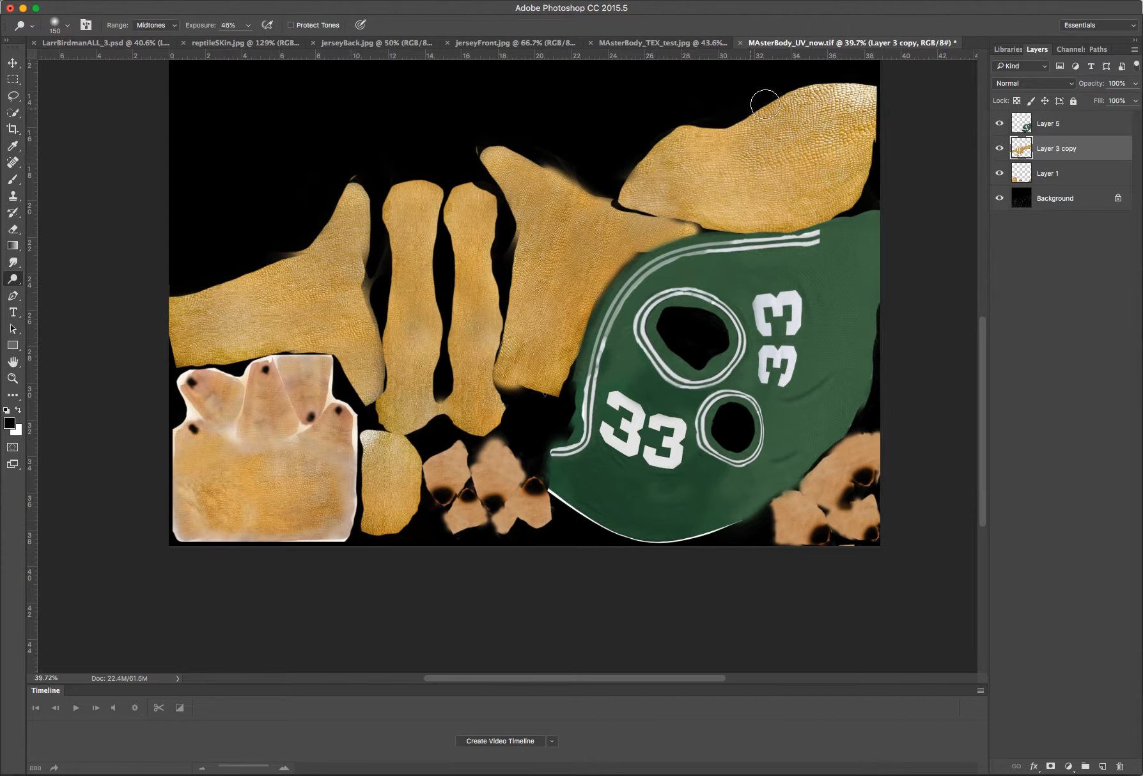
mouse_move(545, 369)
mouse_down()
mouse_move(610, 292)
mouse_move(575, 336)
mouse_move(562, 388)
mouse_move(517, 390)
mouse_up()
mouse_move(498, 180)
mouse_down()
mouse_move(514, 234)
mouse_move(524, 221)
mouse_move(645, 256)
mouse_up()
mouse_move(469, 241)
mouse_down()
mouse_move(454, 294)
mouse_move(457, 266)
mouse_move(435, 293)
mouse_move(389, 271)
mouse_move(383, 223)
mouse_move(365, 303)
mouse_move(374, 238)
mouse_move(354, 173)
mouse_up()
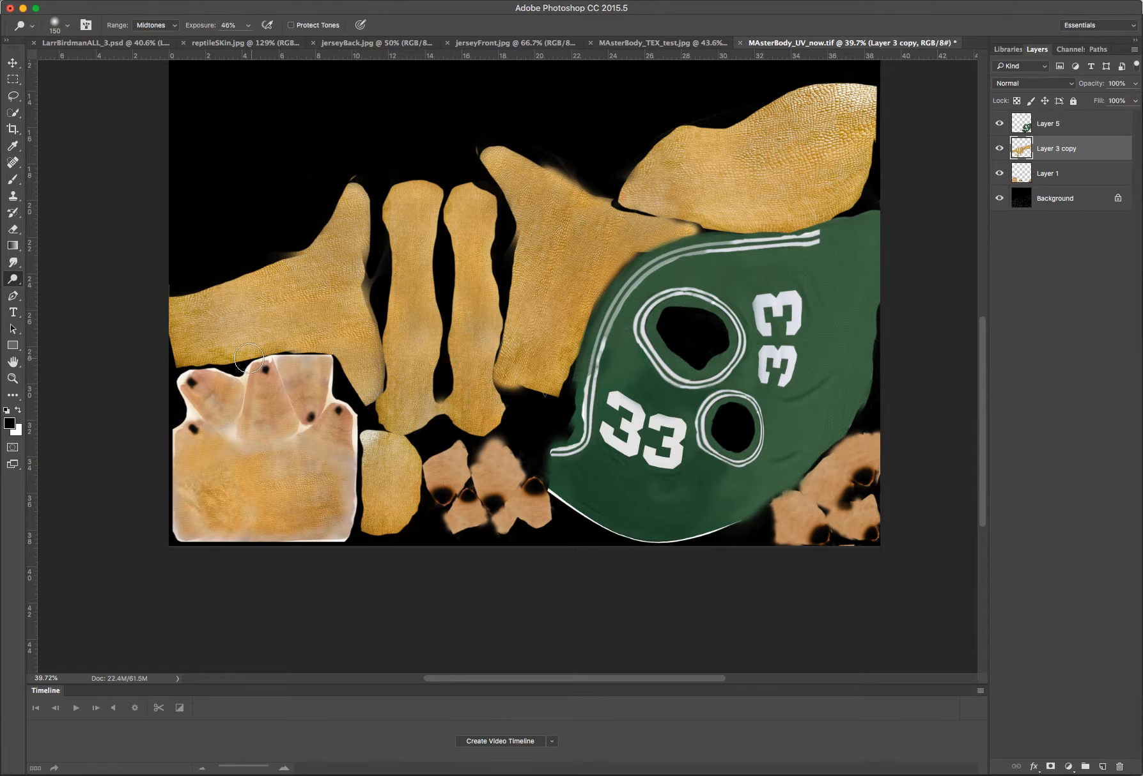
mouse_move(175, 356)
mouse_down()
mouse_move(166, 350)
mouse_move(175, 291)
mouse_up()
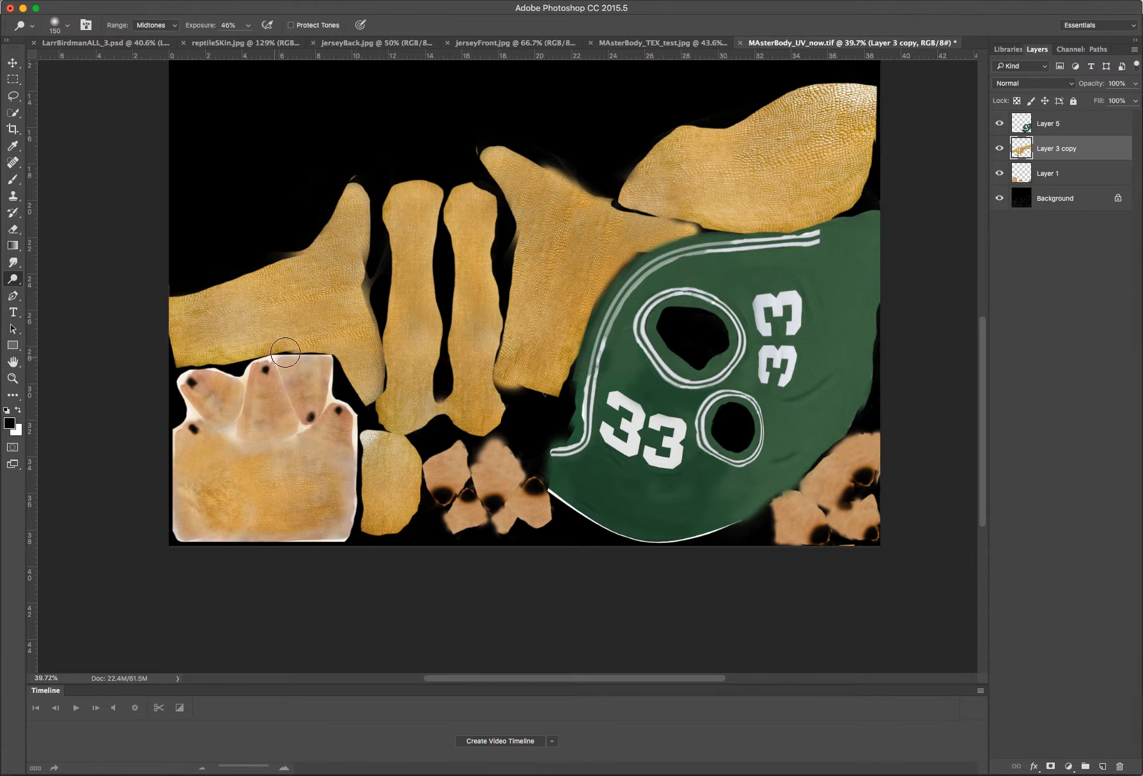
mouse_move(348, 377)
mouse_down()
mouse_move(413, 497)
mouse_move(399, 532)
mouse_up()
click(1000, 173)
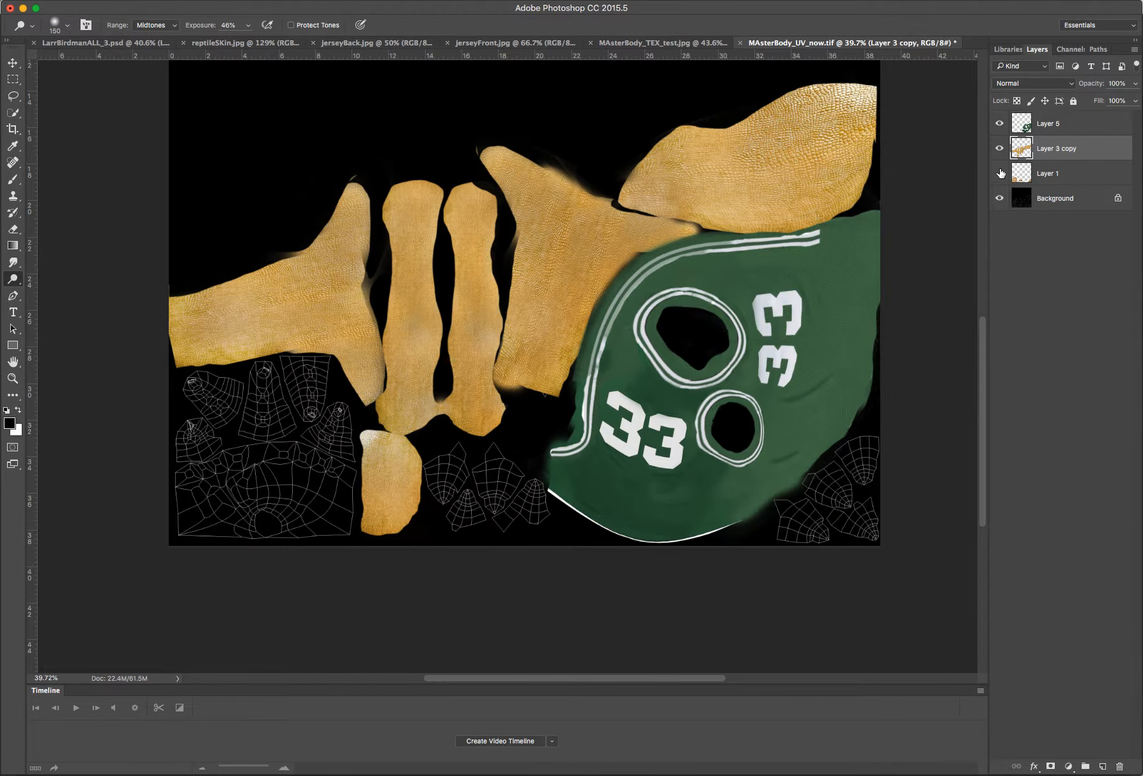
click(1001, 173)
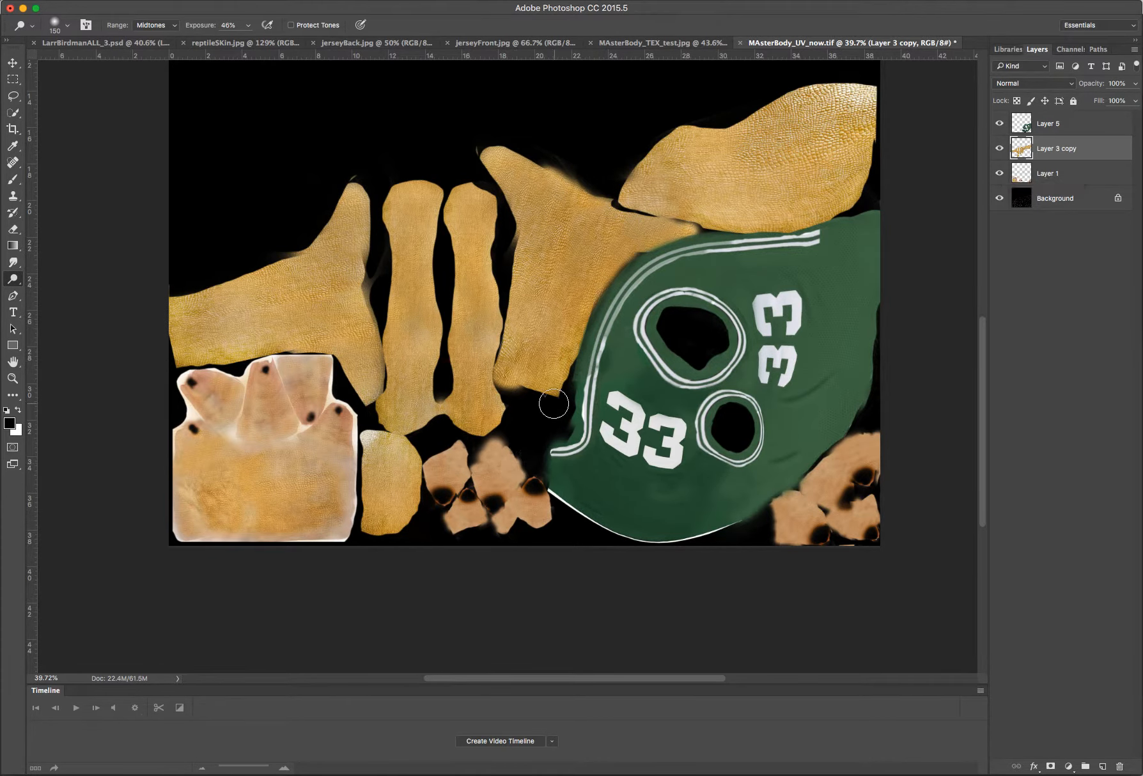
Step: Clone skin texture over the stray wireframe lines along the lower edge of the skin piece beside the jersey on Layer 3 copy
scroll(554, 404, left, 1)
alt+scroll(553, 404, up, 6)
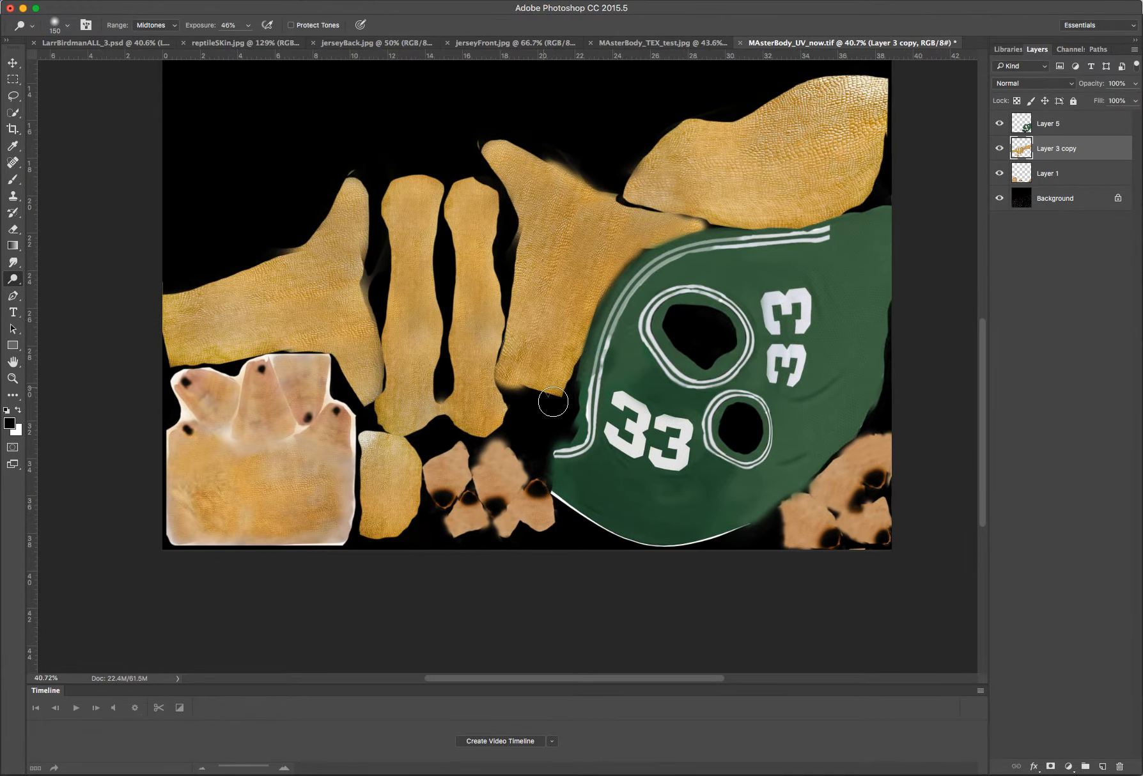
alt+scroll(553, 402, up, 8)
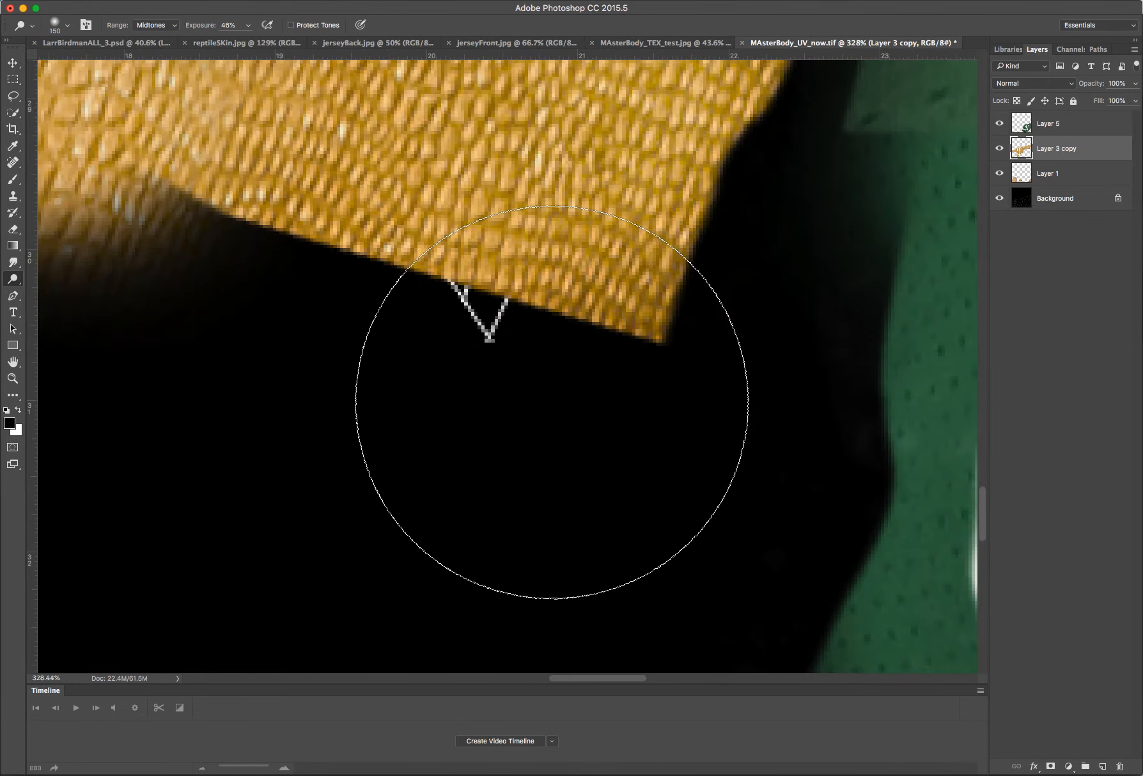
alt+scroll(530, 282, down, 4)
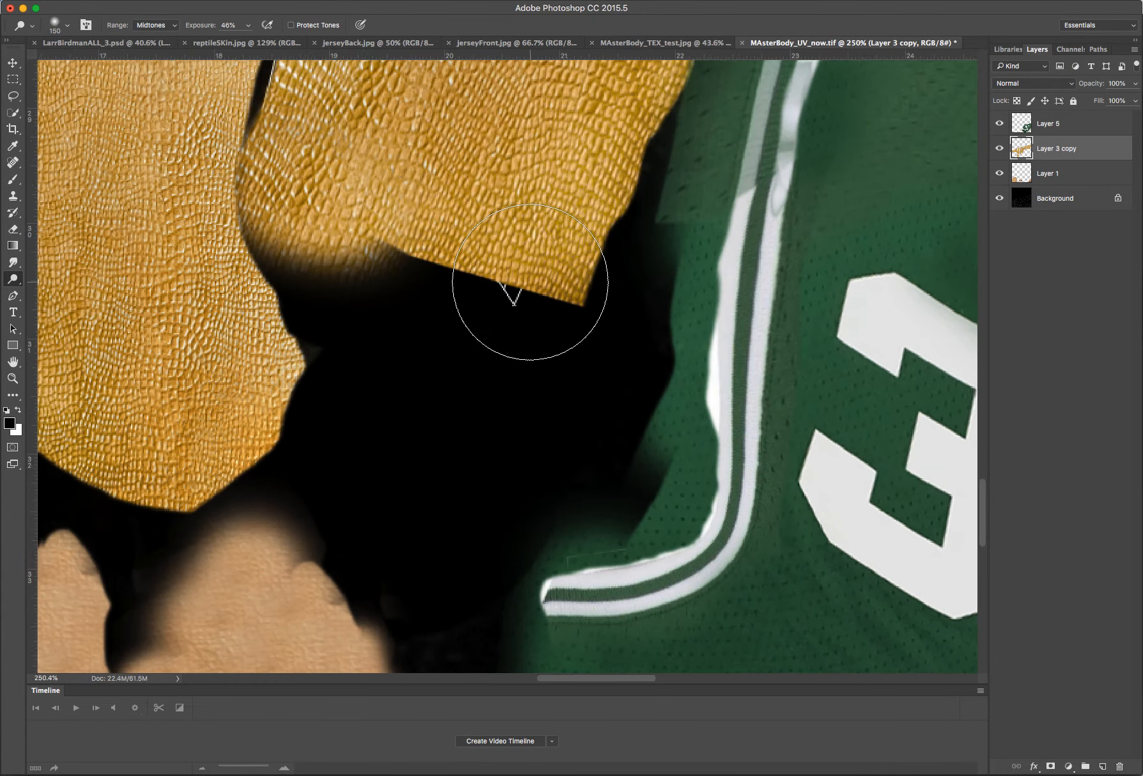
key(s)
mouse_move(510, 294)
mouse_down()
mouse_move(528, 301)
mouse_move(517, 295)
mouse_up()
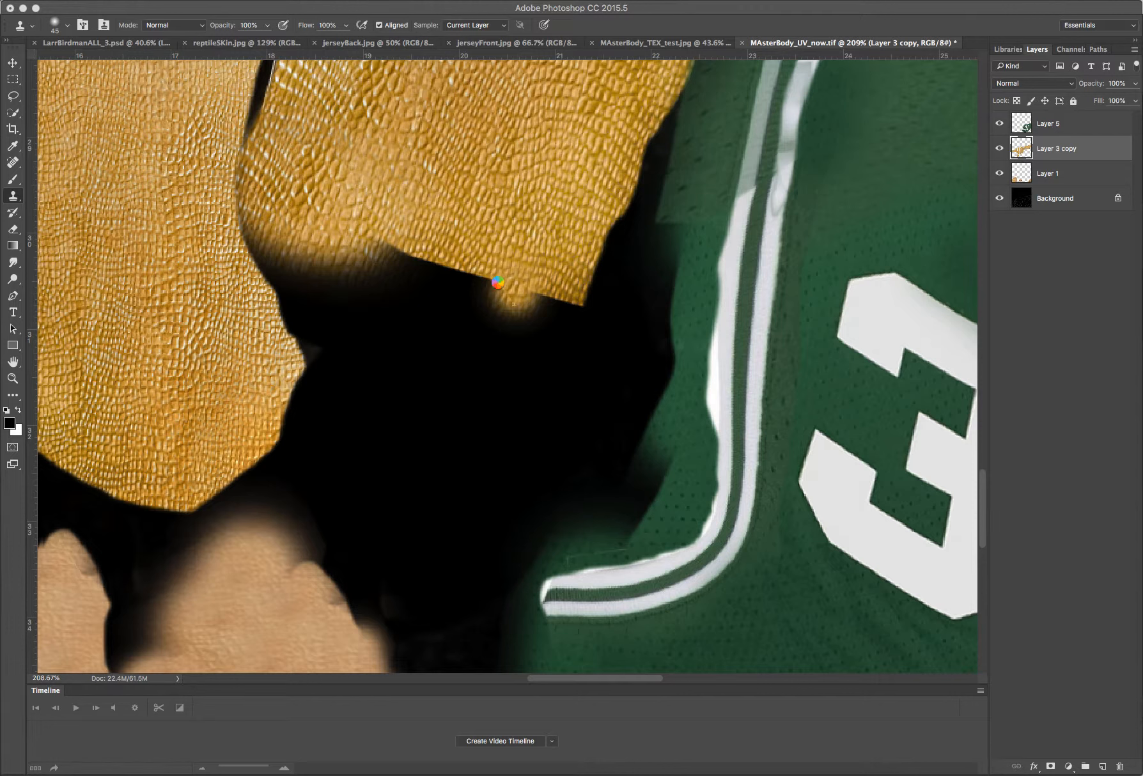
mouse_move(508, 285)
mouse_down()
mouse_move(546, 289)
mouse_move(381, 247)
mouse_up()
drag(587, 305, 568, 299)
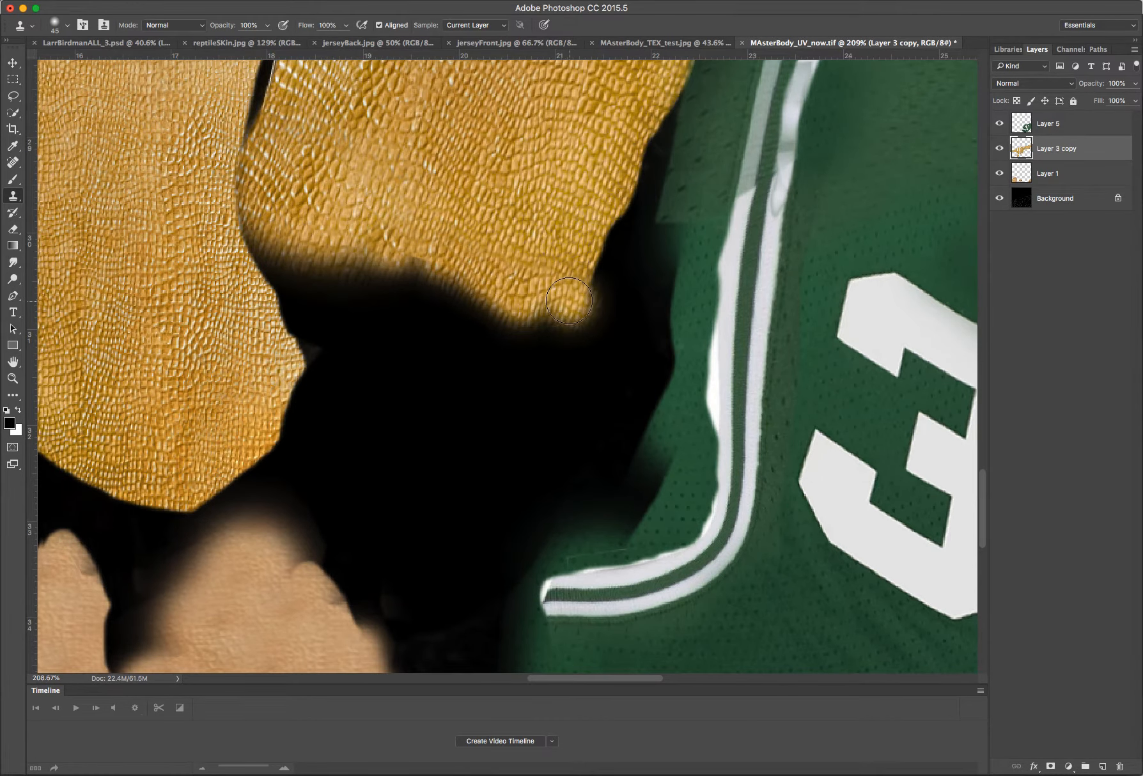
Step: Merge Layer 3 copy with Layer 1, check the merged layer's visibility, and open the Hue/Saturation adjustment for it
alt+scroll(567, 297, down, 2)
alt+scroll(567, 296, down, 2)
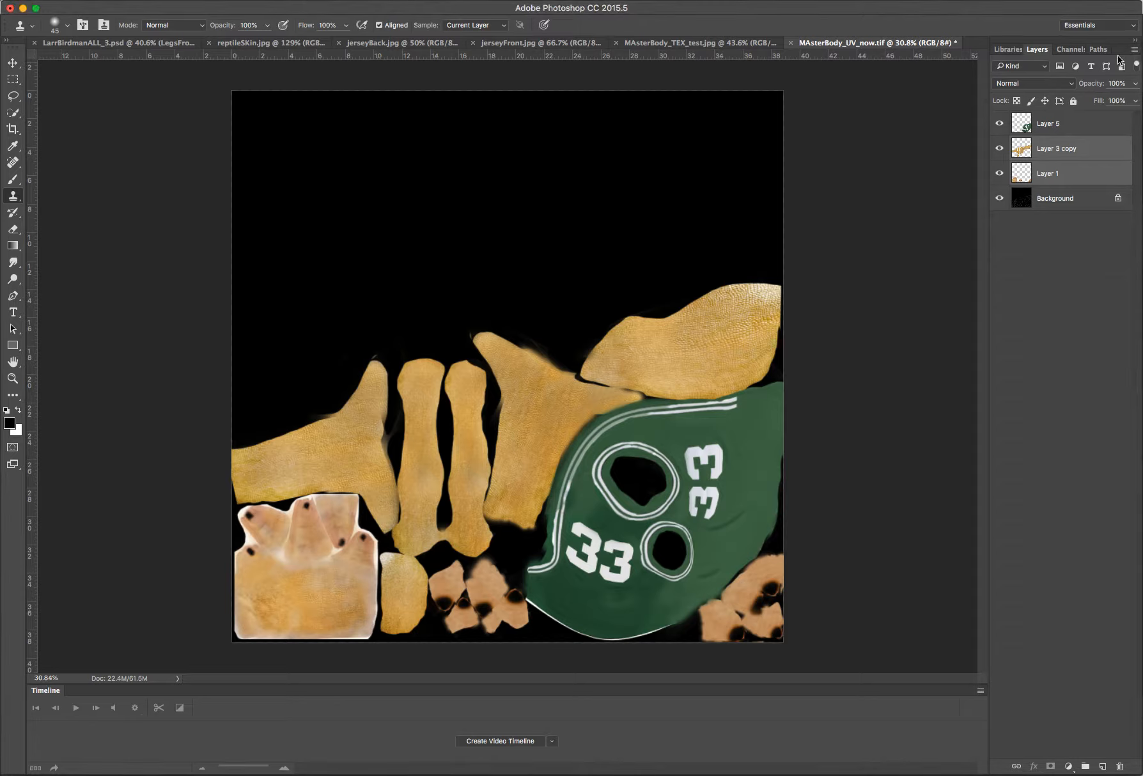
click(1135, 51)
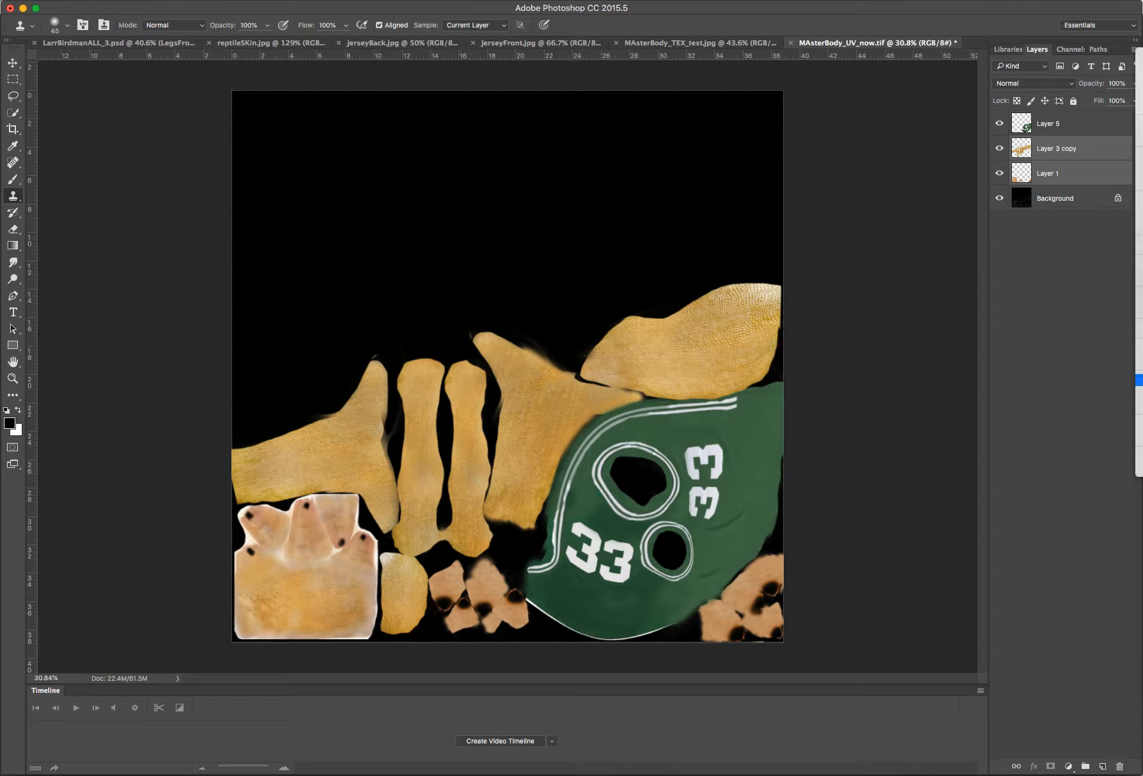
click(1139, 246)
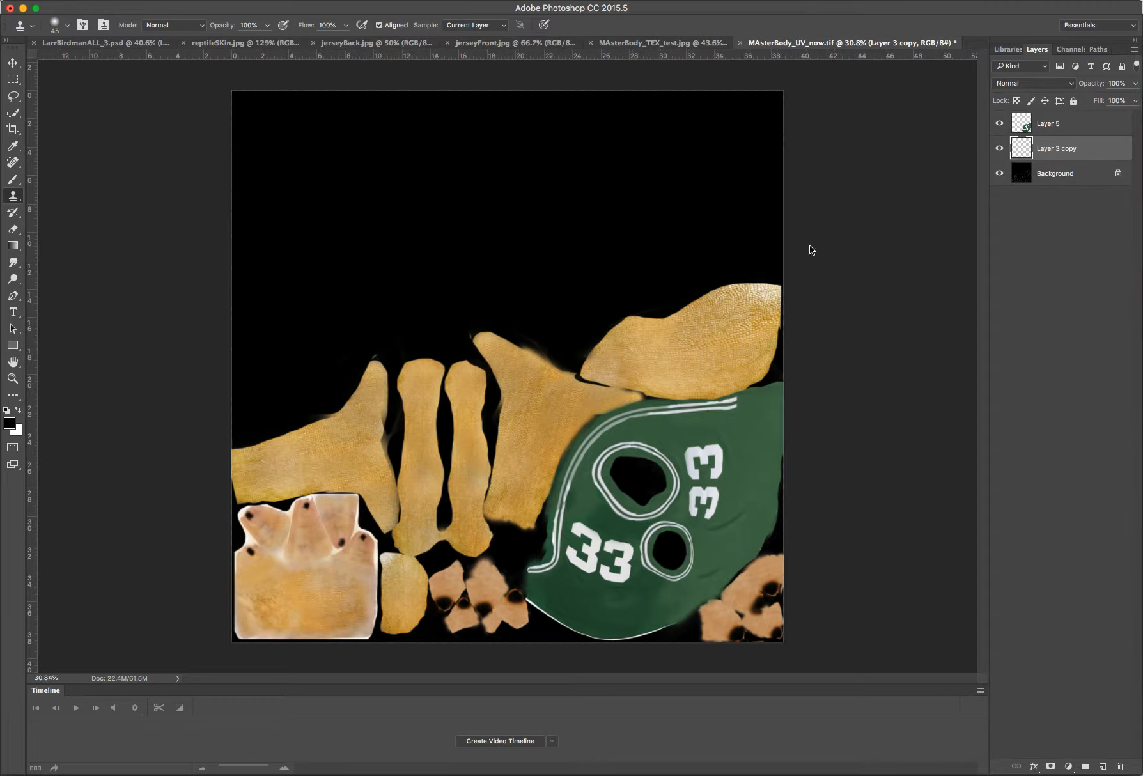
click(999, 149)
click(1000, 150)
mouse_move(0, 0)
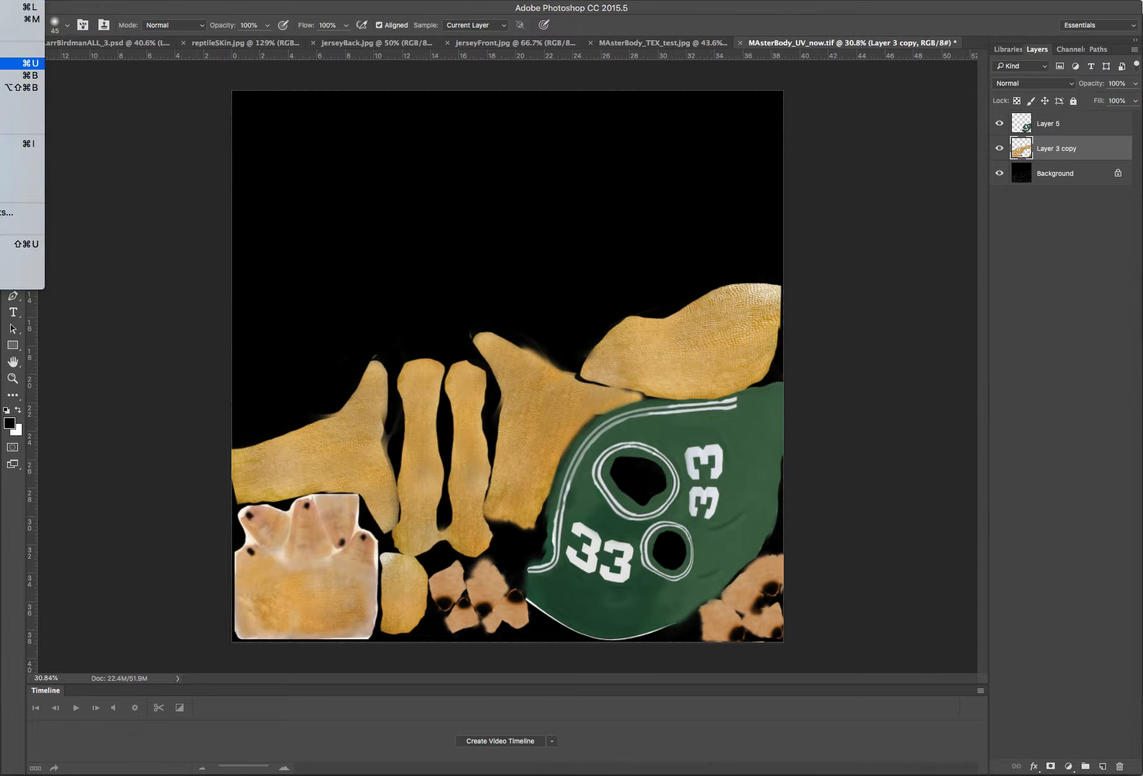
click(1, 63)
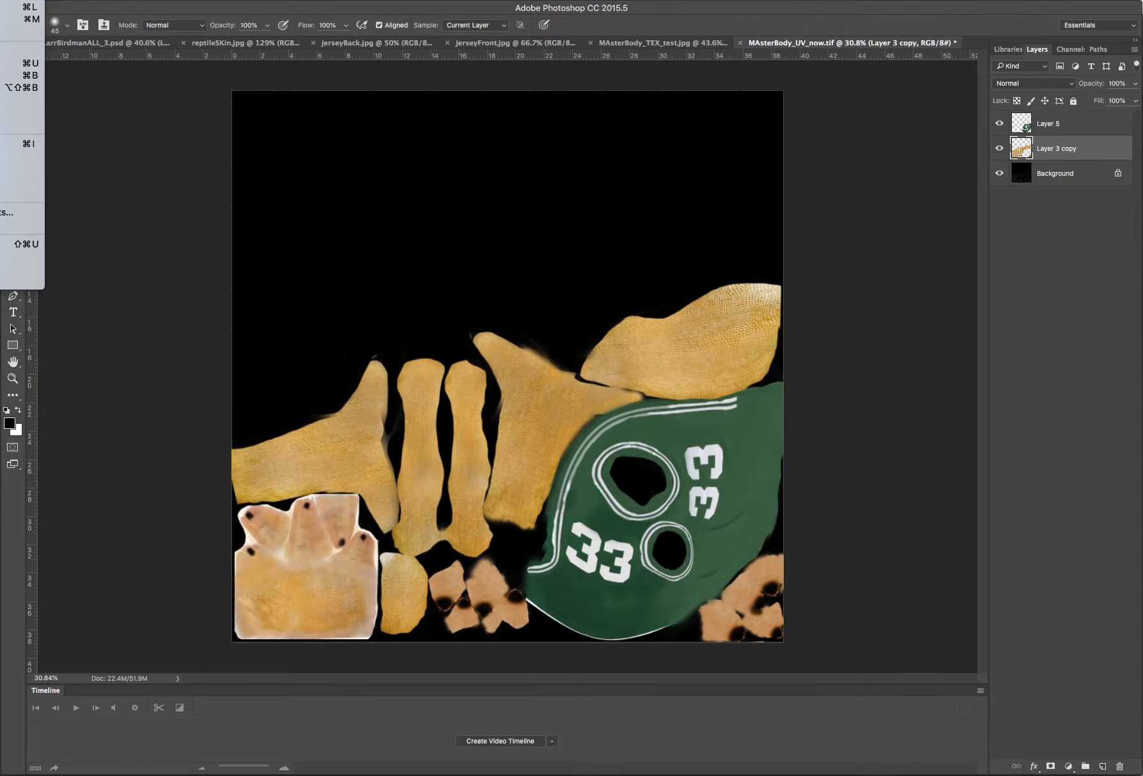
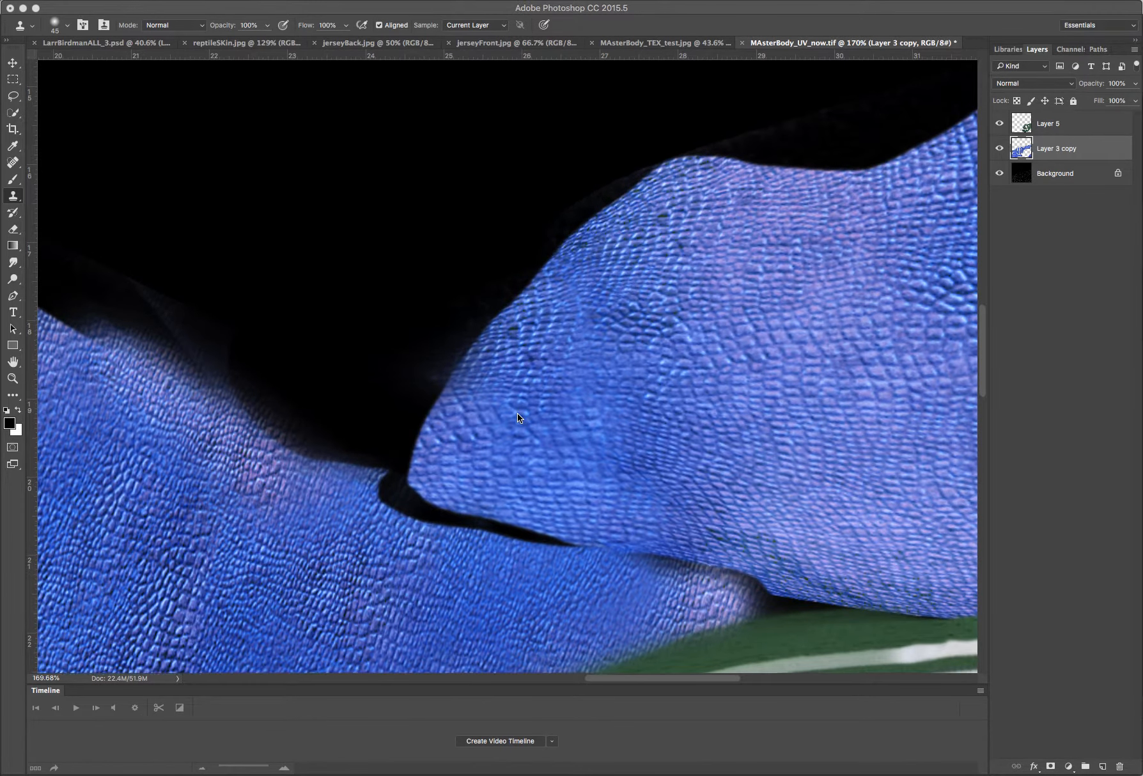
Step: Inspect the blue skin texture around the piece edges, and switch to Maya to examine it on the legs and feet
scroll(516, 418, down, 2)
scroll(511, 416, down, 3)
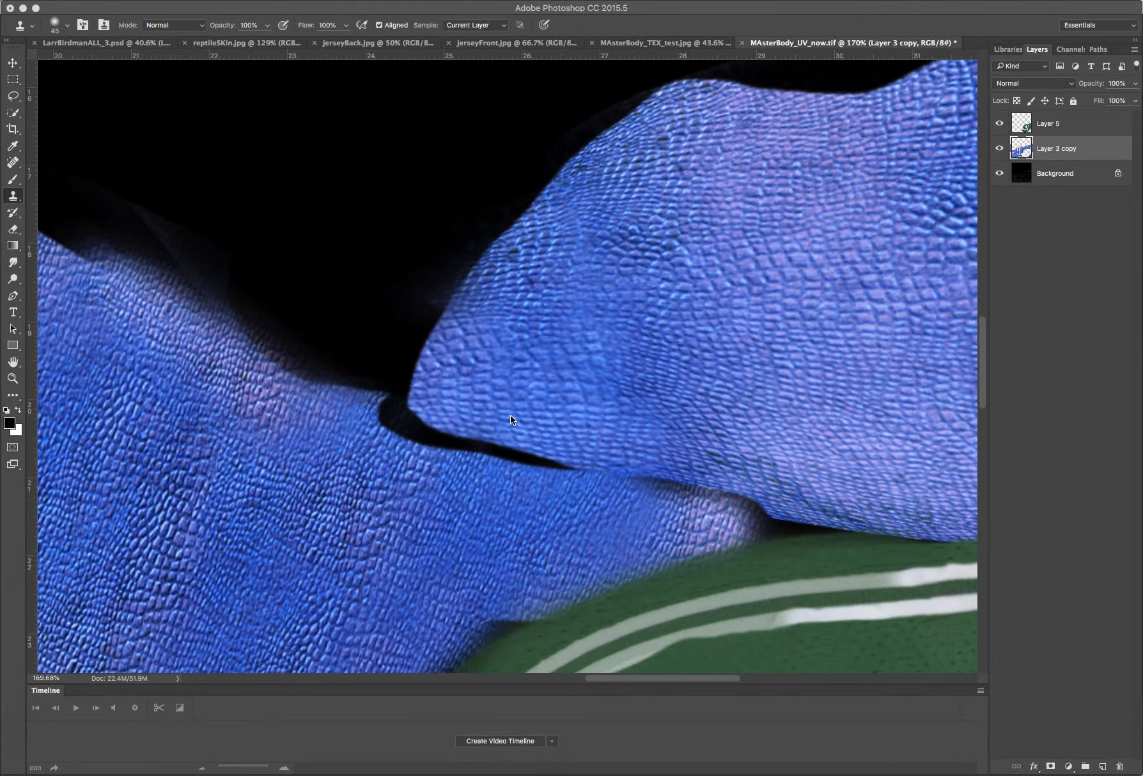
scroll(509, 416, down, 5)
scroll(506, 416, down, 1)
scroll(501, 412, down, 2)
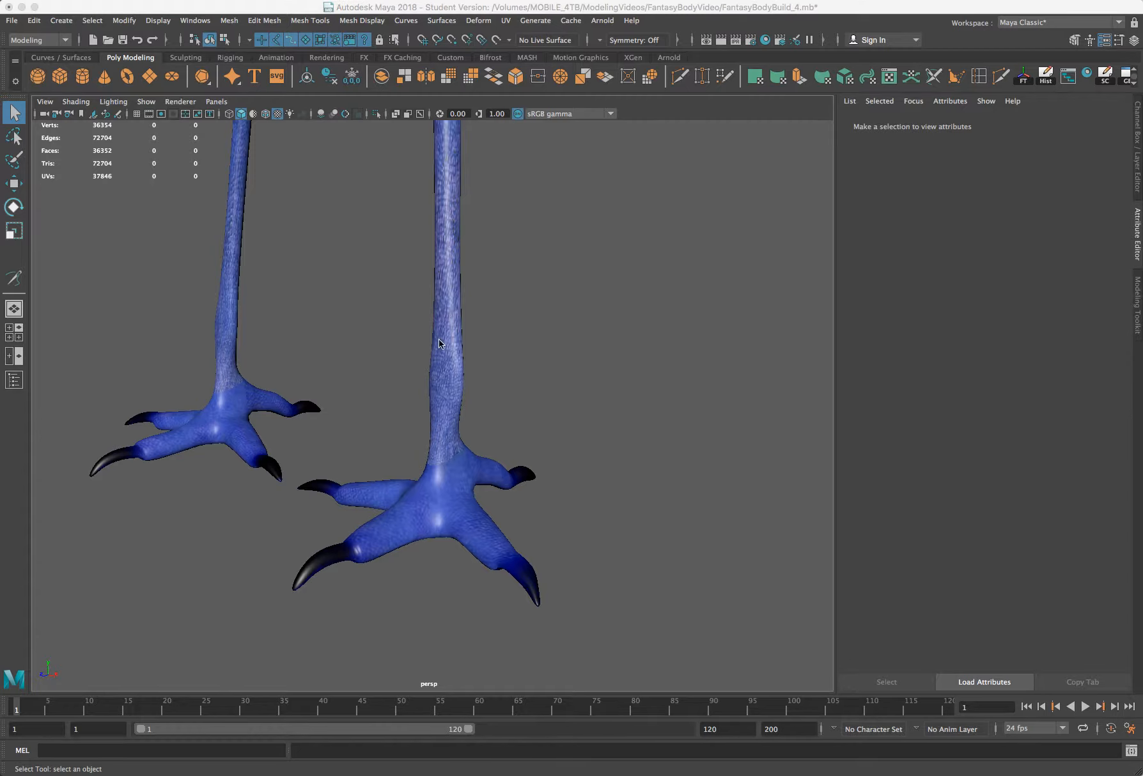
scroll(439, 334, down, 3)
scroll(439, 334, up, 5)
scroll(459, 329, down, 5)
alt+middle_drag(458, 329, 450, 313)
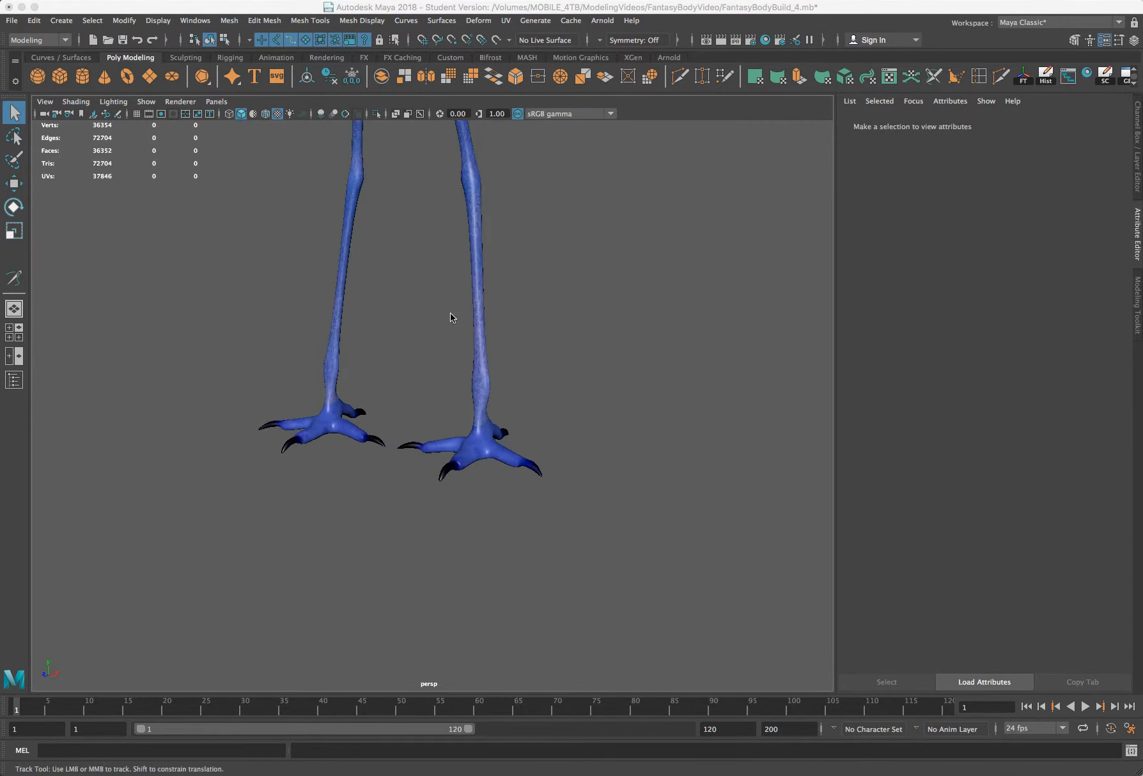
scroll(427, 386, down, 10)
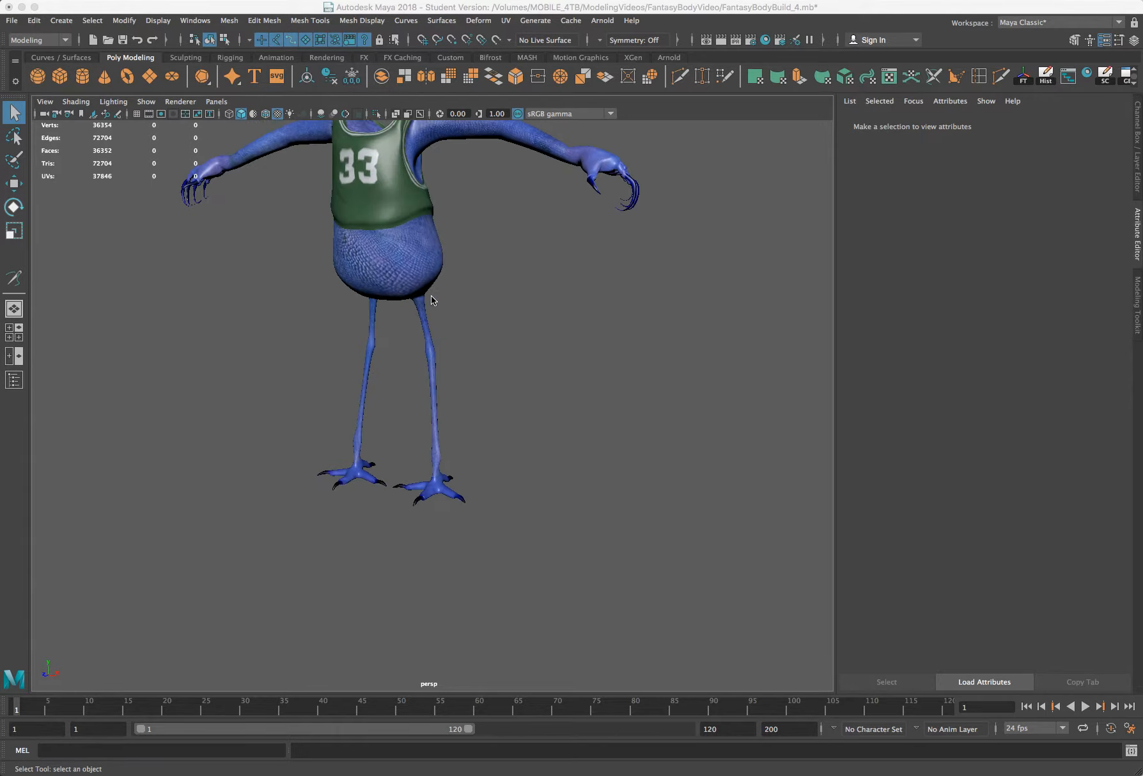
Step: Examine the blue skin texture on the front of the body, the belly, the arms and inside the jersey's neckline
alt+drag(412, 287, 458, 280)
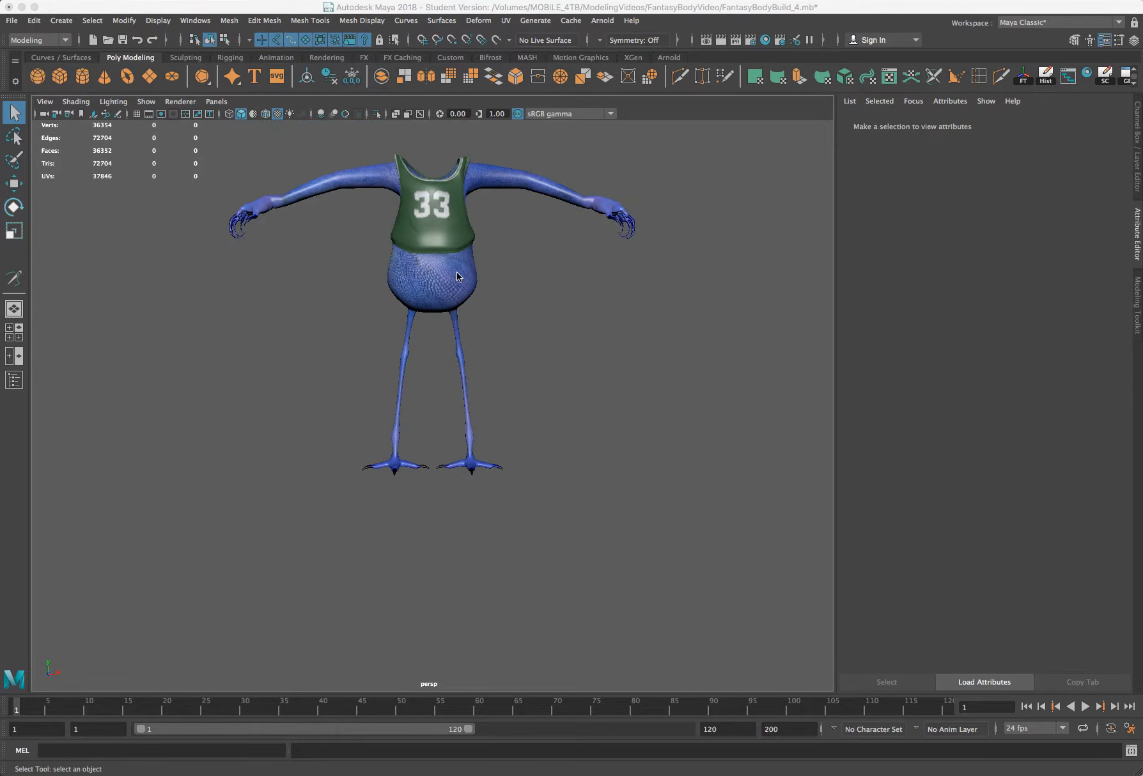
alt+middle_drag(419, 355, 414, 366)
scroll(414, 355, up, 10)
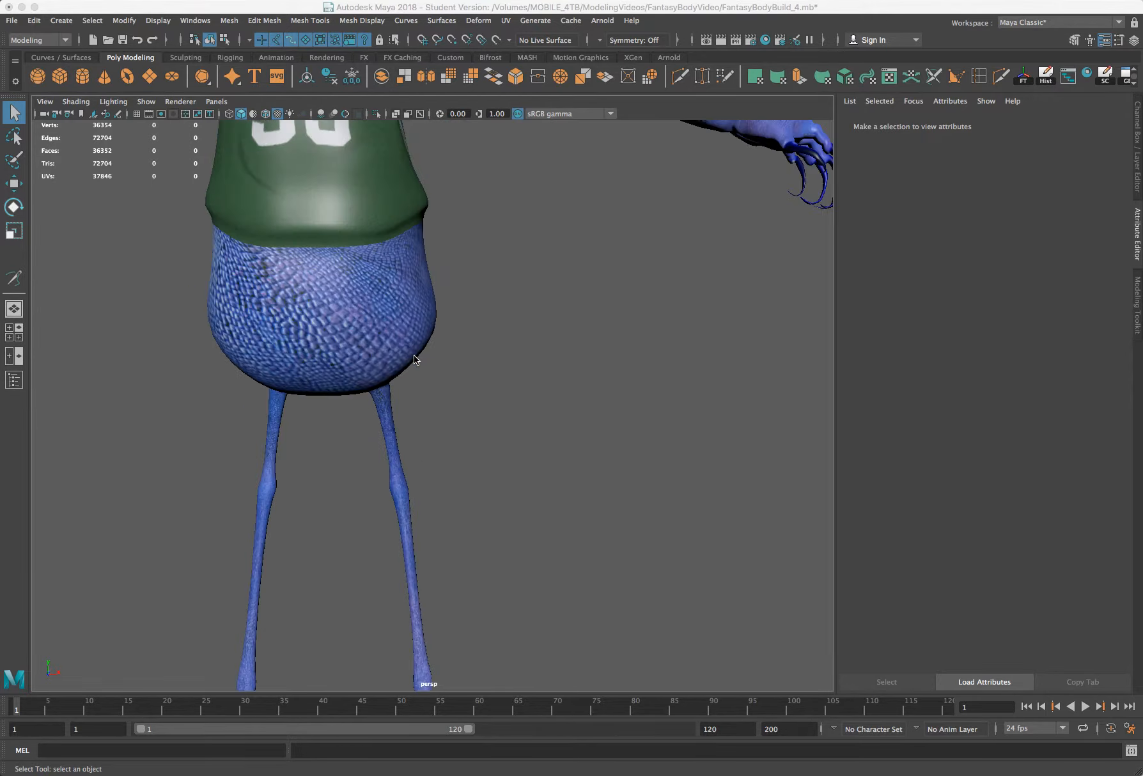
scroll(418, 327, down, 10)
mouse_move(380, 309)
alt+mouse_down()
mouse_move(401, 355)
mouse_move(369, 325)
alt+mouse_up()
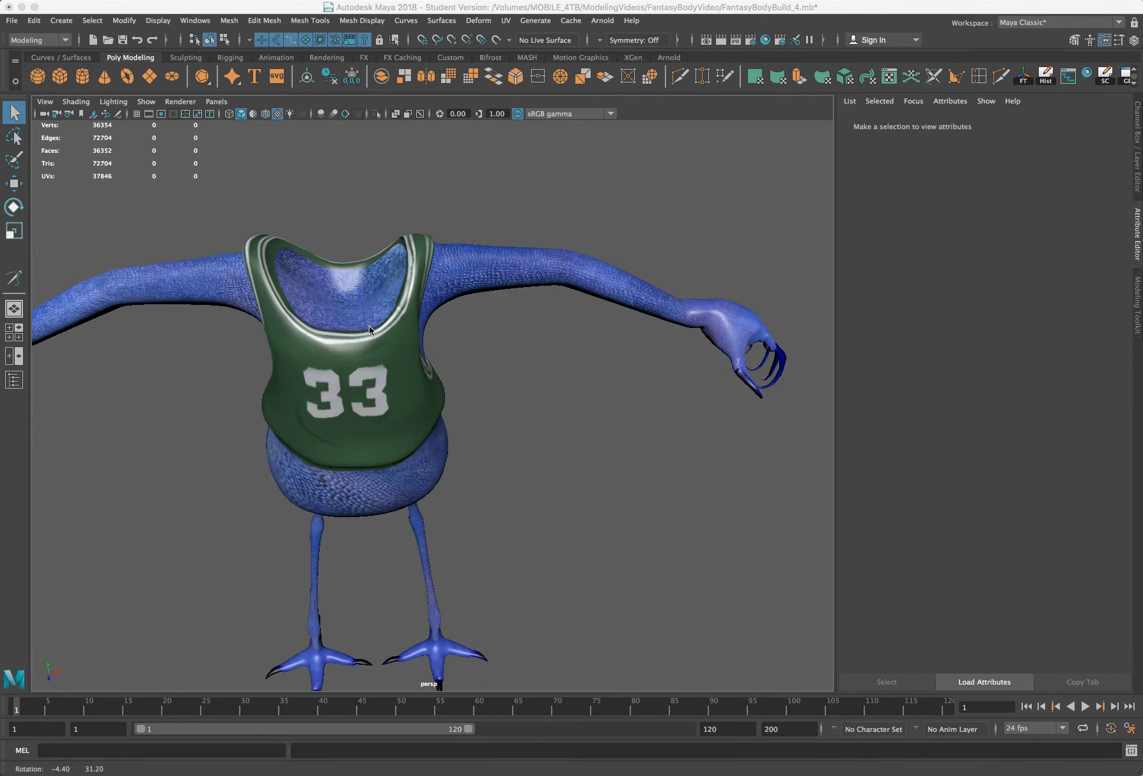
scroll(371, 316, up, 3)
scroll(370, 316, down, 5)
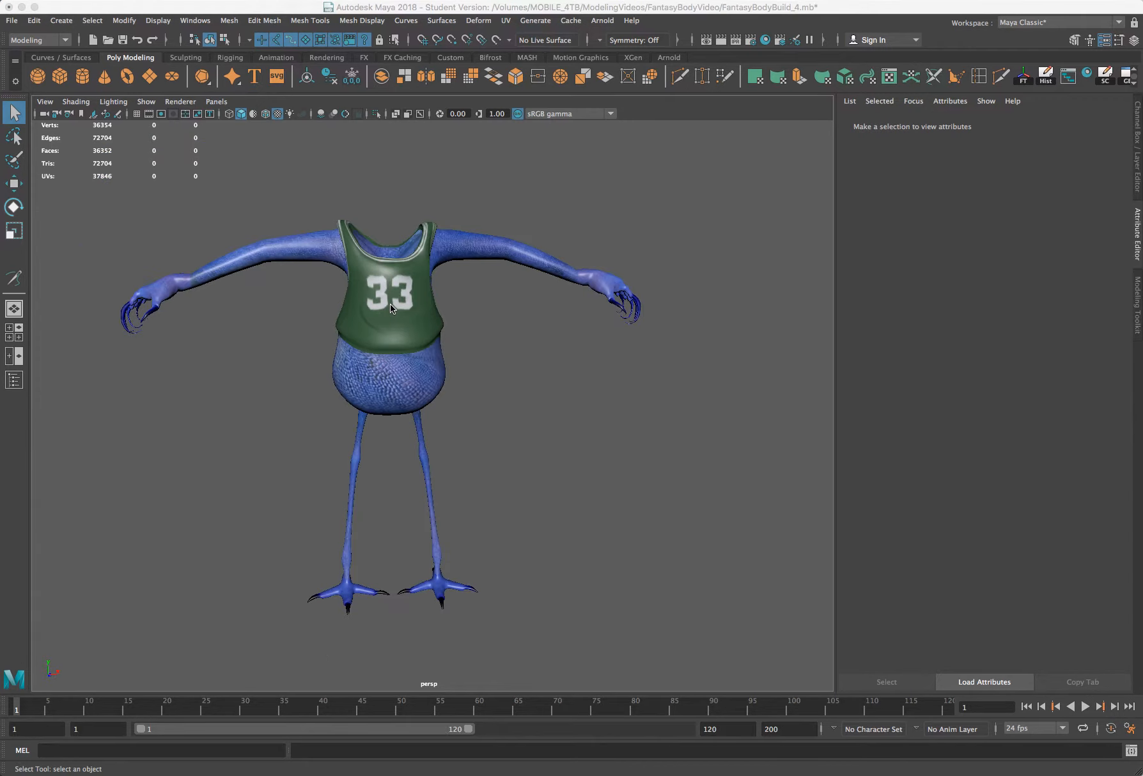
scroll(390, 304, up, 5)
scroll(390, 308, down, 3)
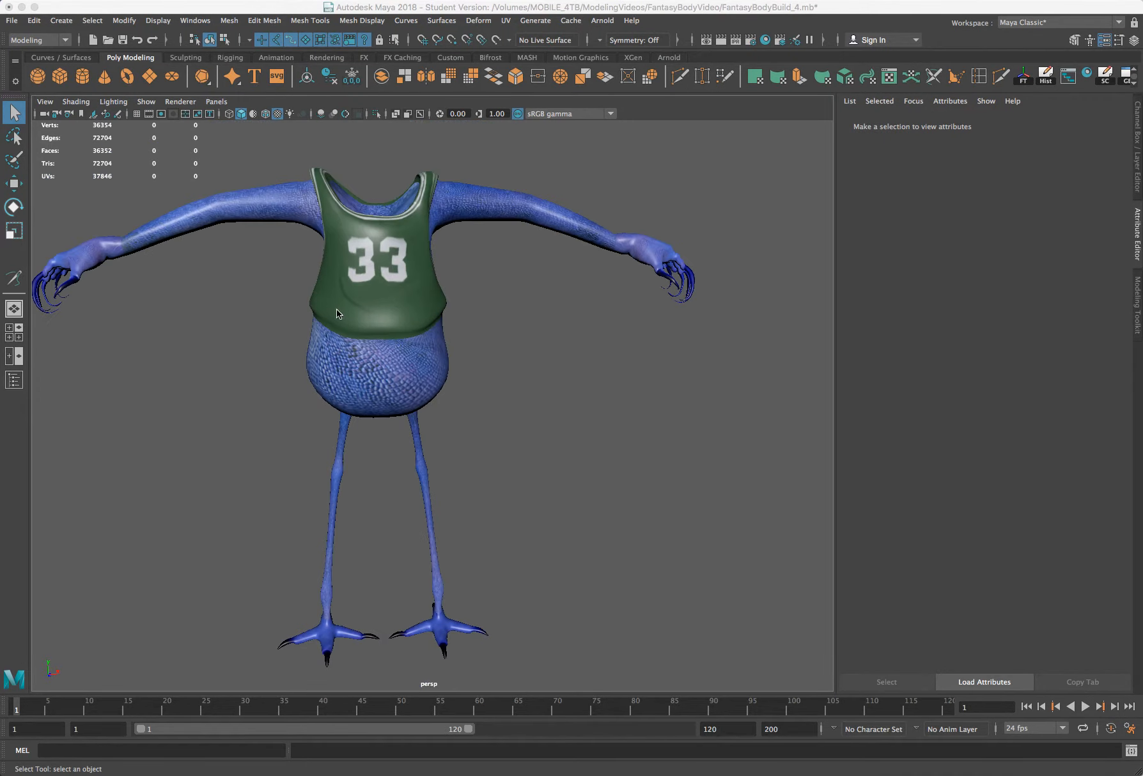
Step: Examine the blue skin from the character's side, including the belly seam and the hand and claws
alt+drag(225, 241, 316, 259)
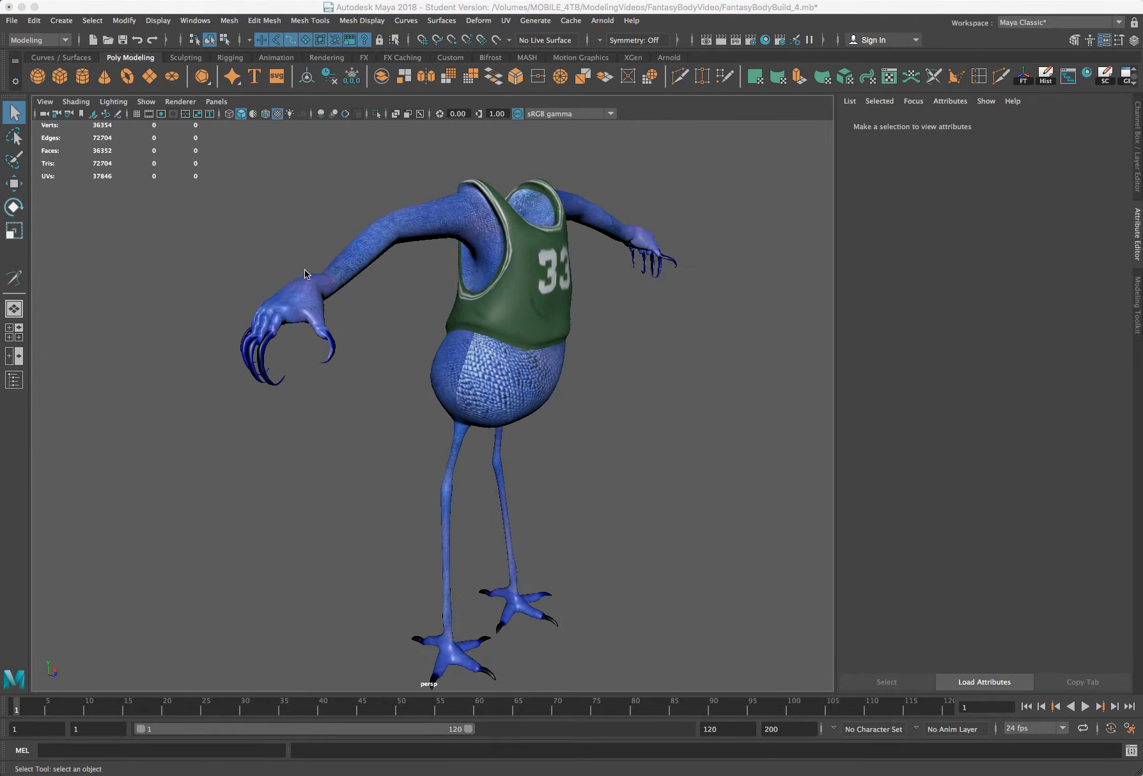
scroll(304, 269, up, 5)
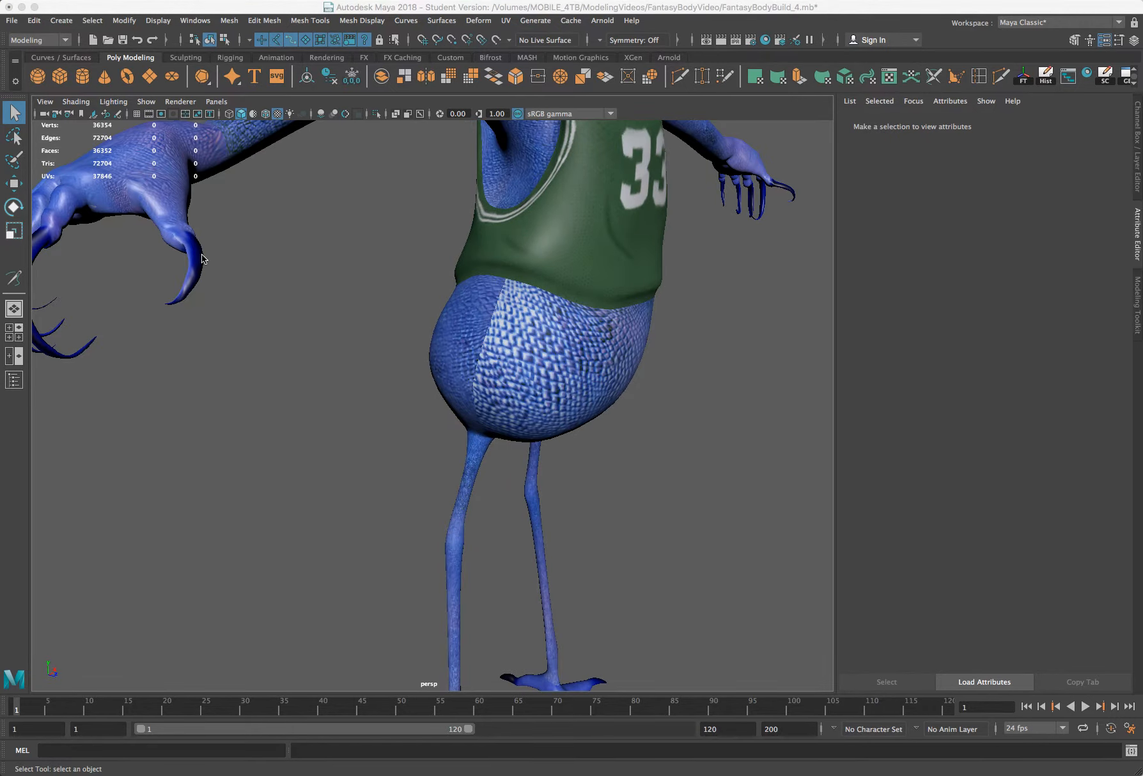
scroll(203, 256, down, 5)
scroll(219, 260, up, 5)
scroll(218, 260, down, 3)
alt+drag(207, 278, 139, 272)
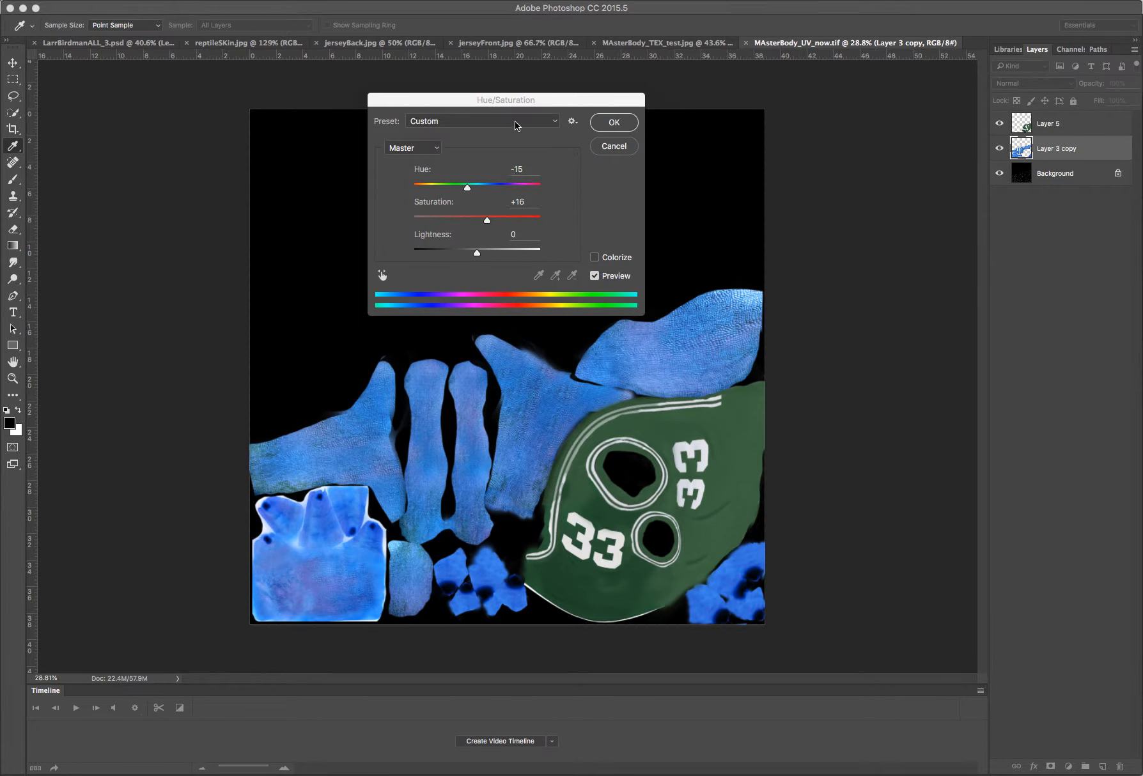
Step: In Photoshop, apply Hue/Saturation to Layer 3 copy with a hue of about -14 and a saturation slightly under +32
click(467, 188)
drag(470, 188, 497, 219)
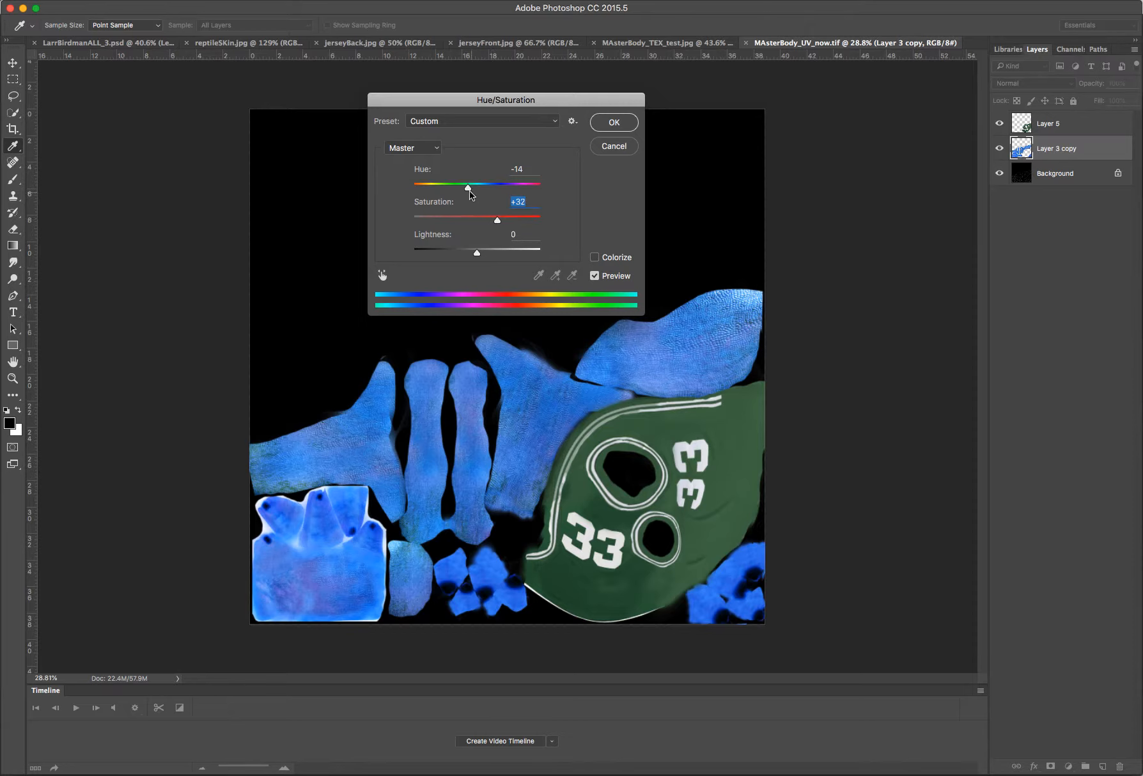
click(470, 188)
drag(469, 190, 468, 191)
drag(469, 191, 469, 190)
drag(498, 222, 496, 221)
click(614, 123)
Step: Paint soft brown over the dark claw spots on the hand and foot pieces of Layer 3 copy
key(s)
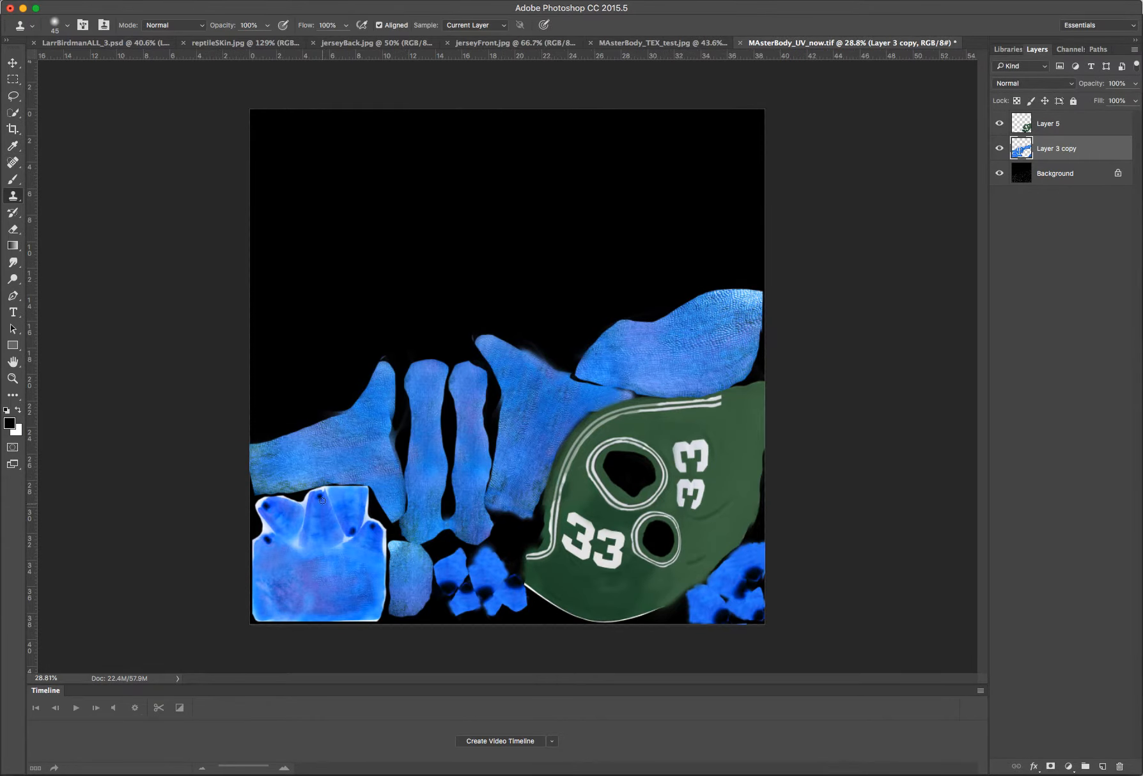
alt+scroll(323, 502, up, 3)
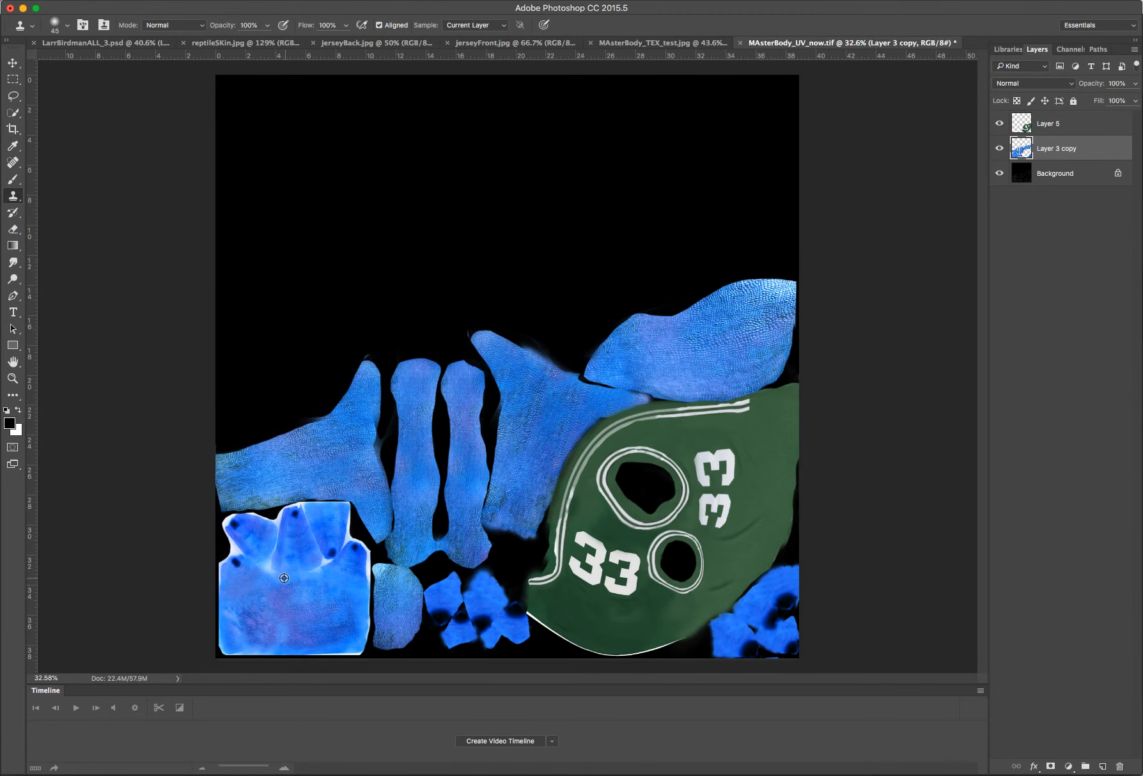
alt+scroll(283, 577, up, 10)
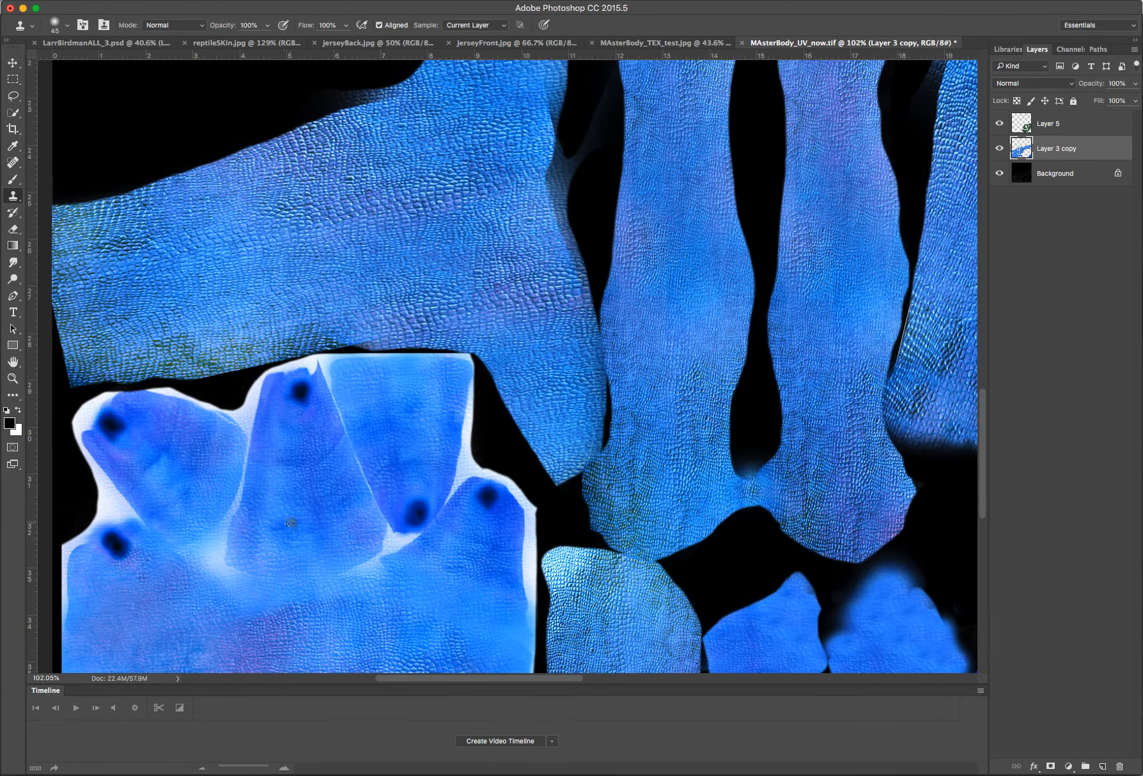
alt+scroll(306, 486, down, 3)
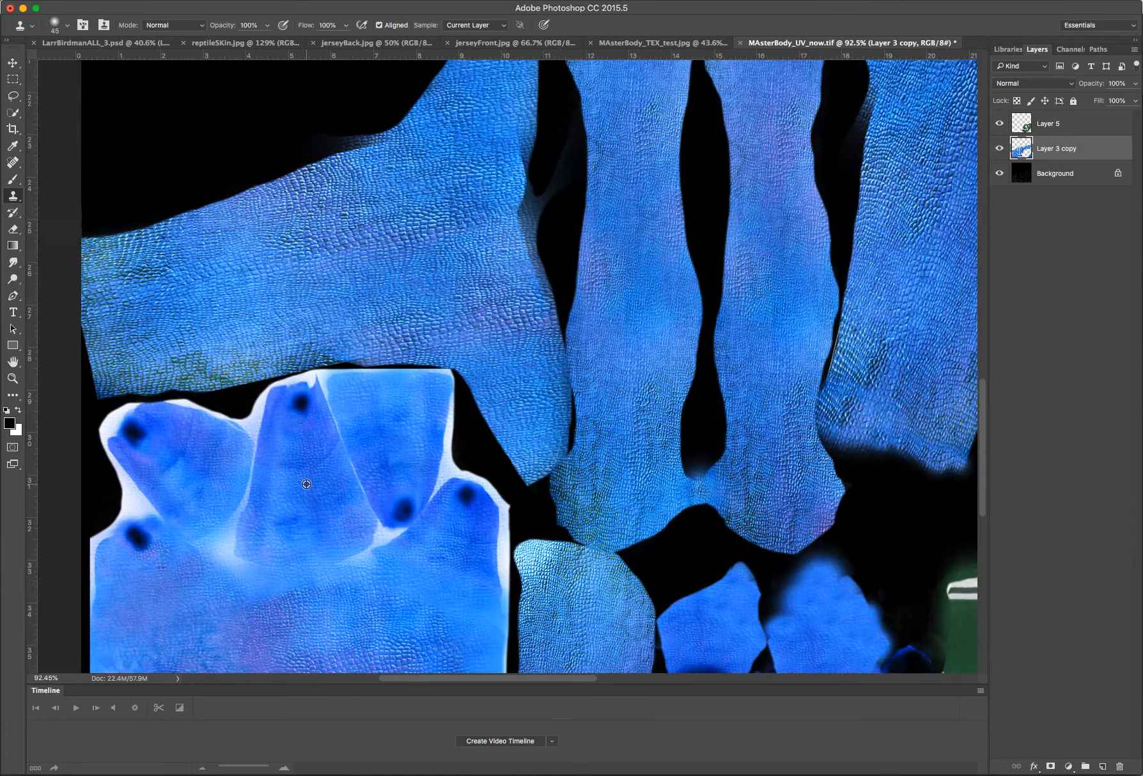
alt+scroll(306, 484, down, 3)
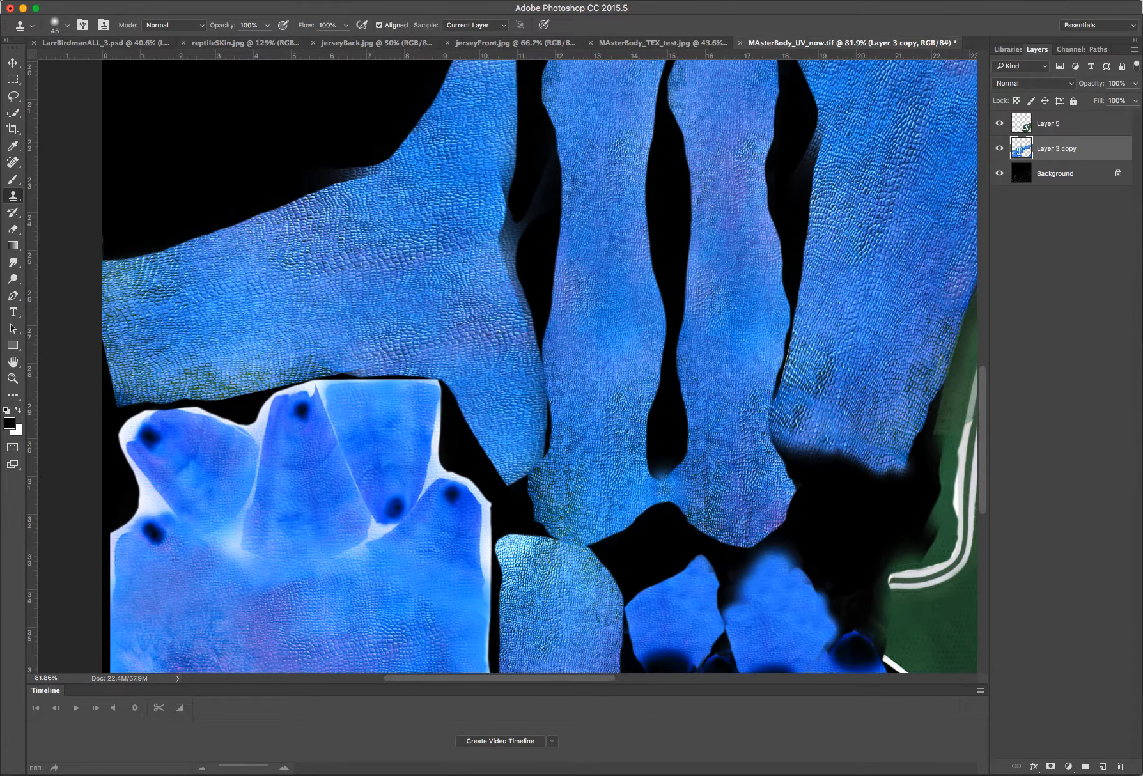
key(b)
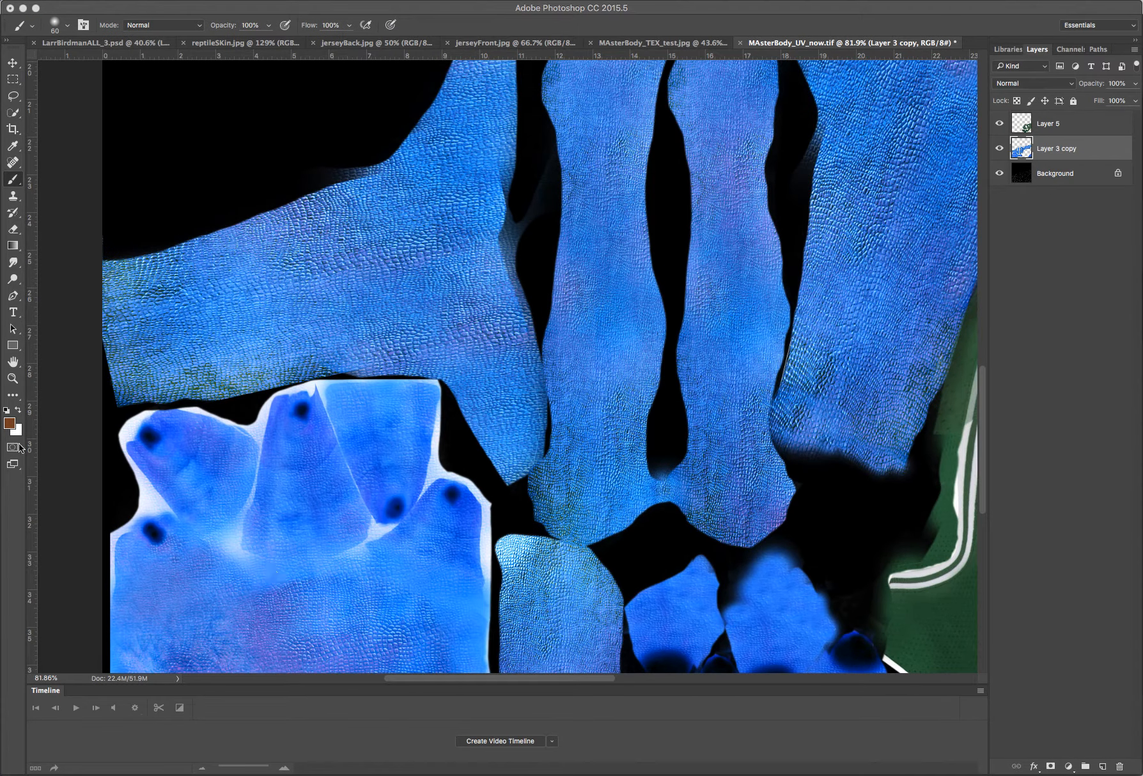
click(303, 410)
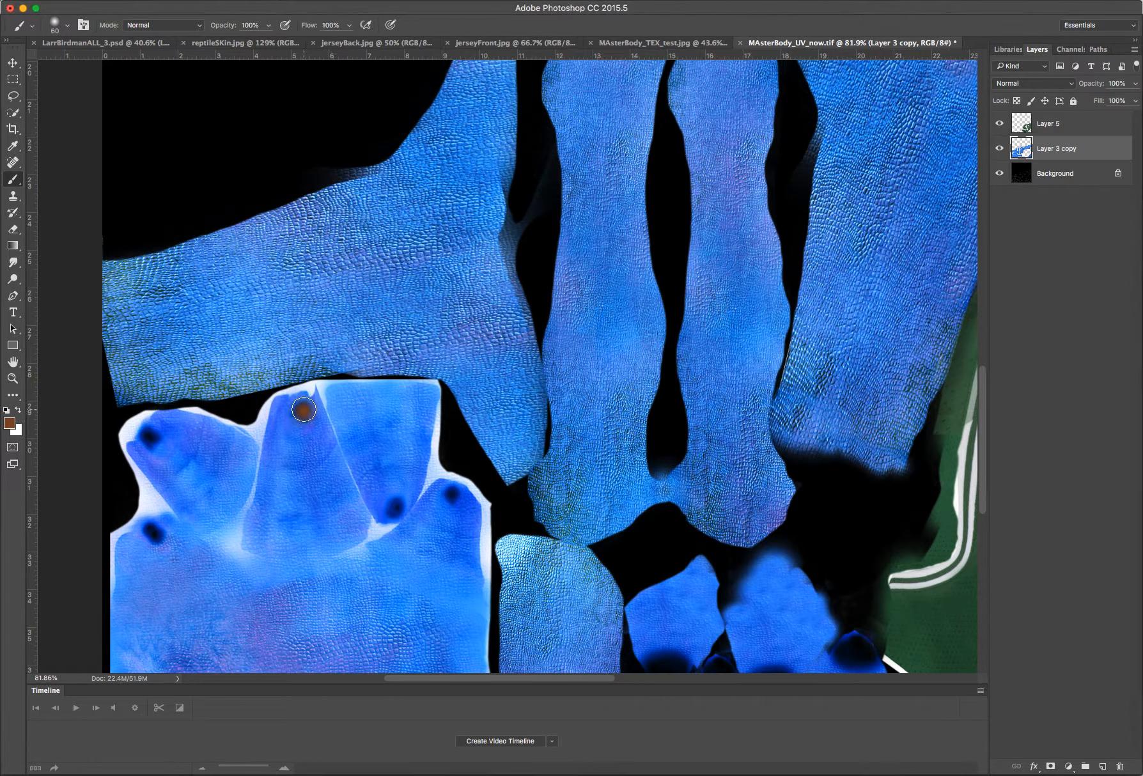
click(395, 509)
click(452, 495)
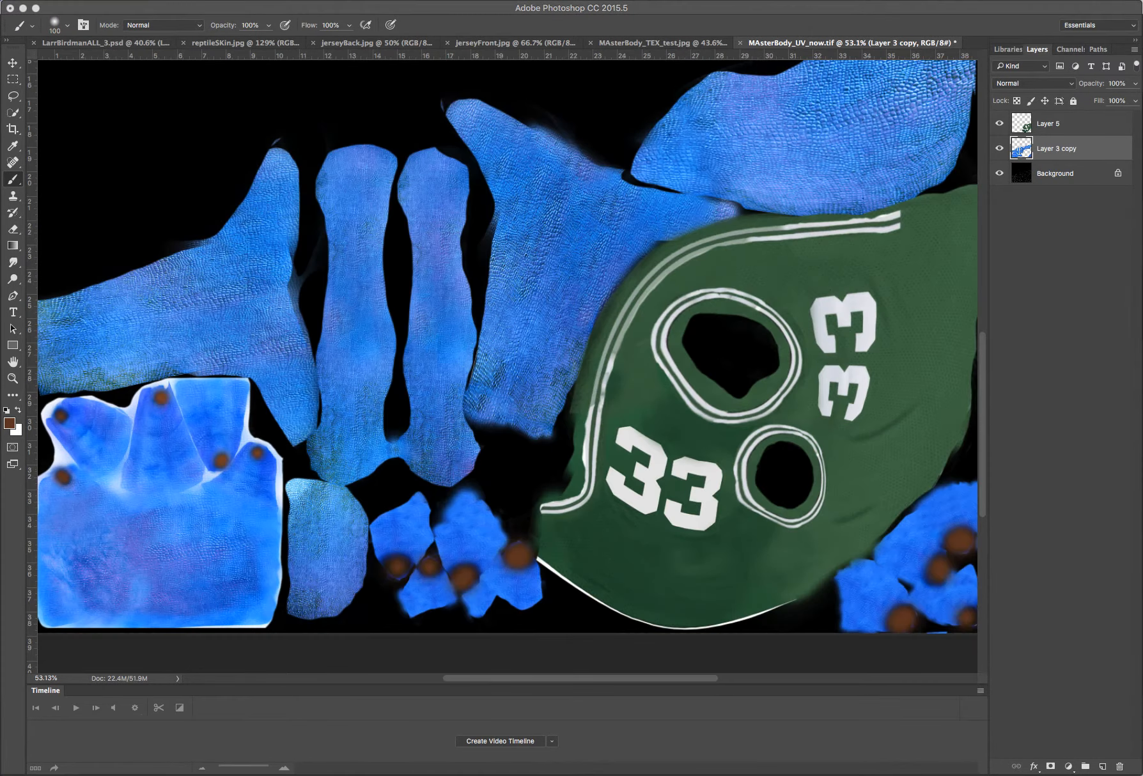
alt+scroll(530, 533, down, 1)
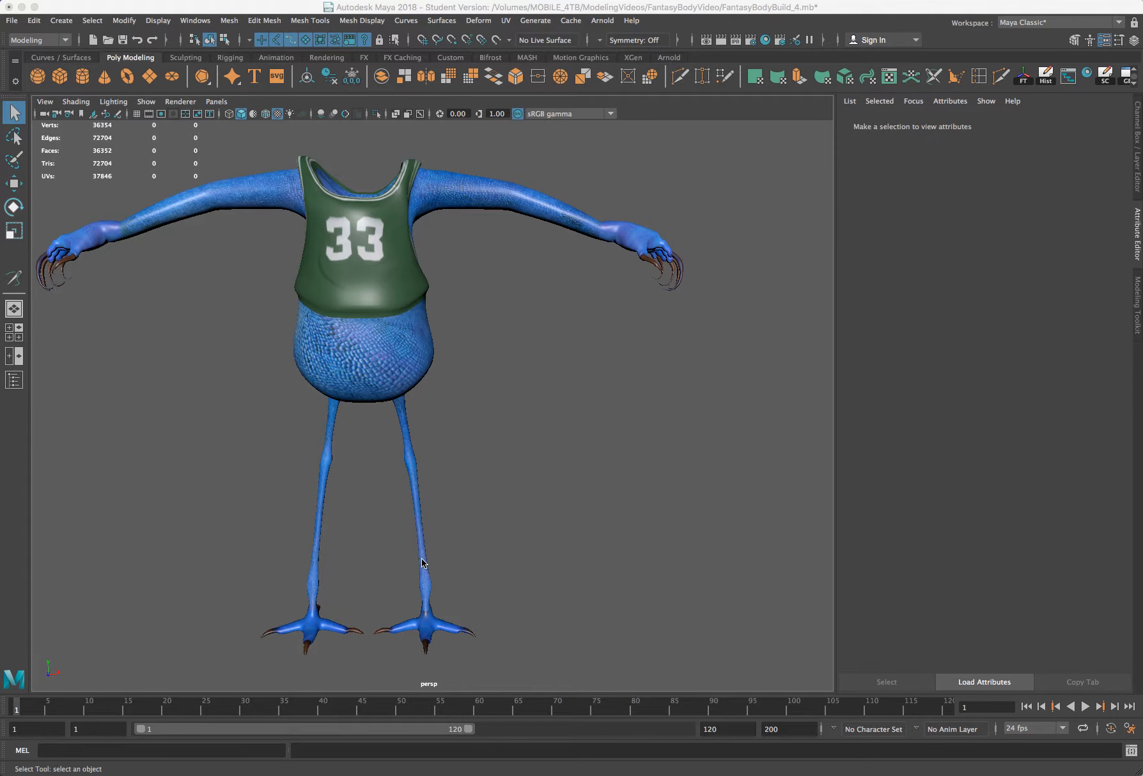
Step: Switch to Maya and examine the brown claws and blue skin on the belly, arm and feet from the front and side
alt+middle_click(439, 515)
alt+middle_drag(439, 515, 484, 470)
alt+drag(540, 341, 399, 319)
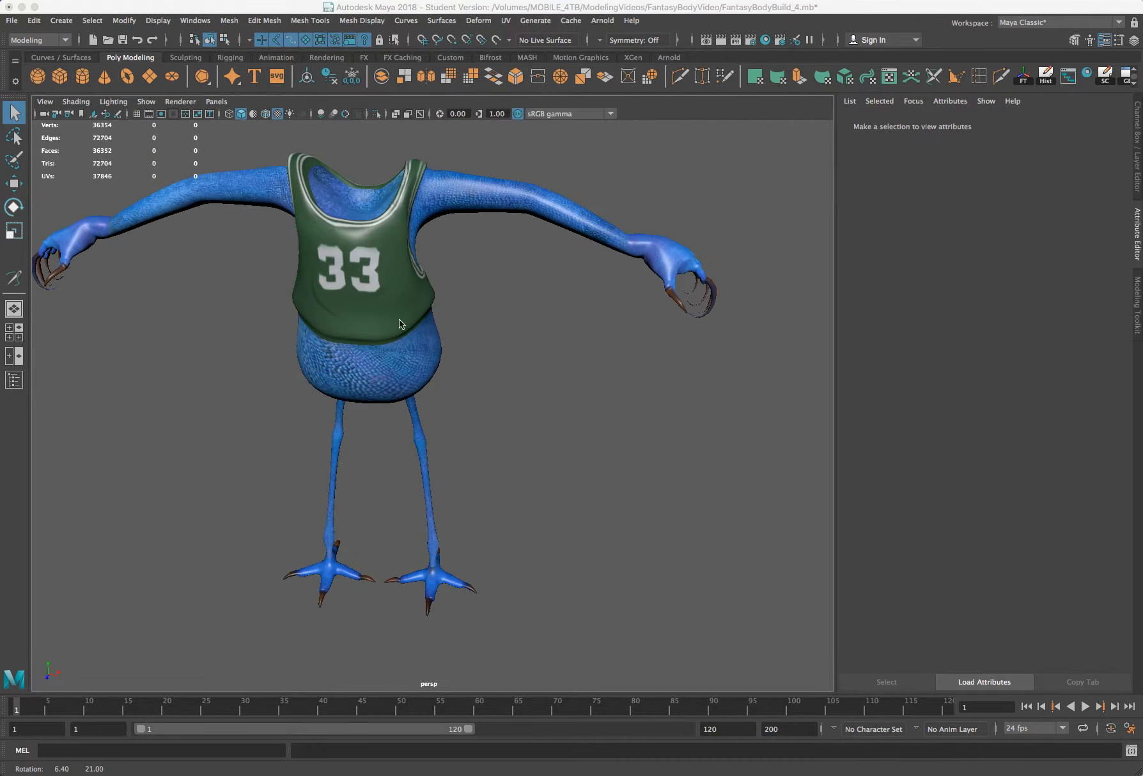
scroll(399, 319, up, 10)
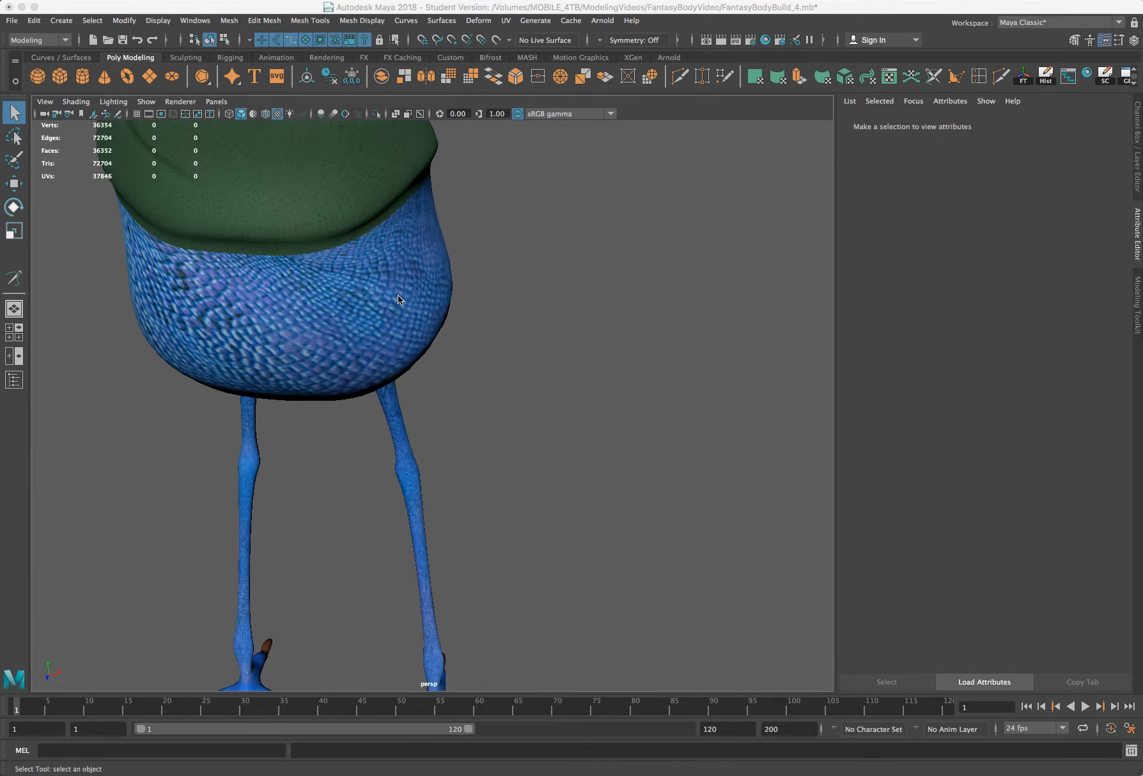
key(f)
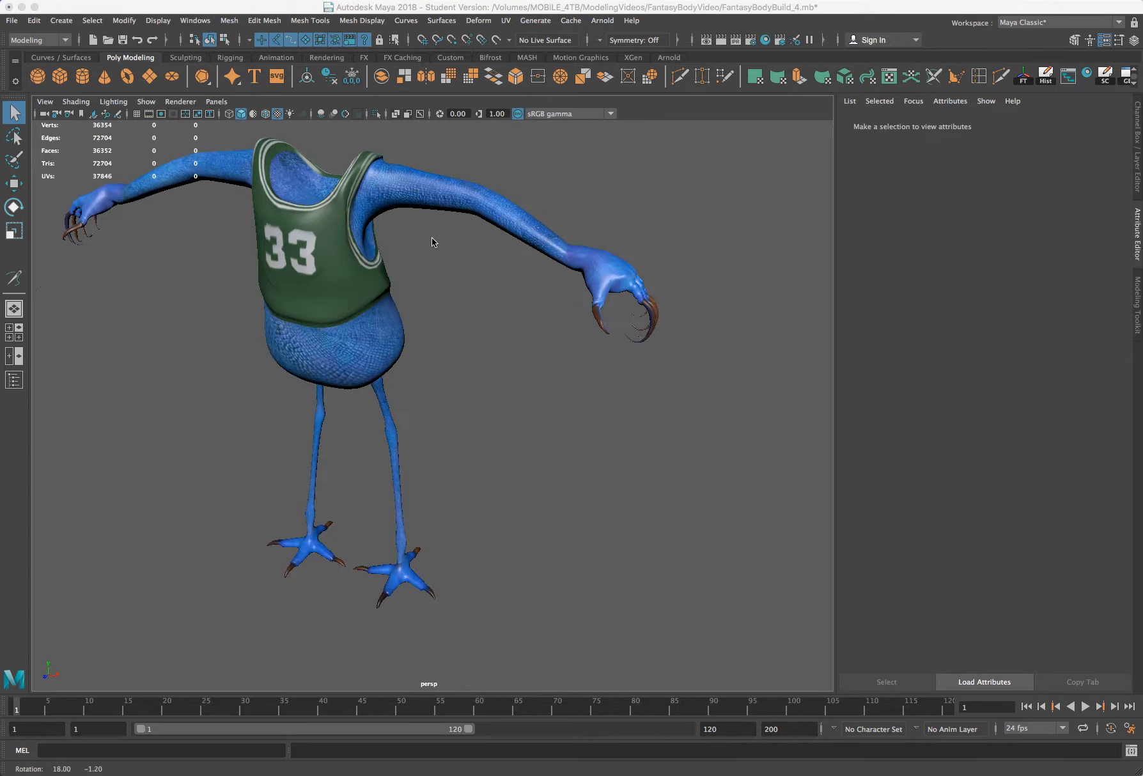
scroll(599, 244, up, 4)
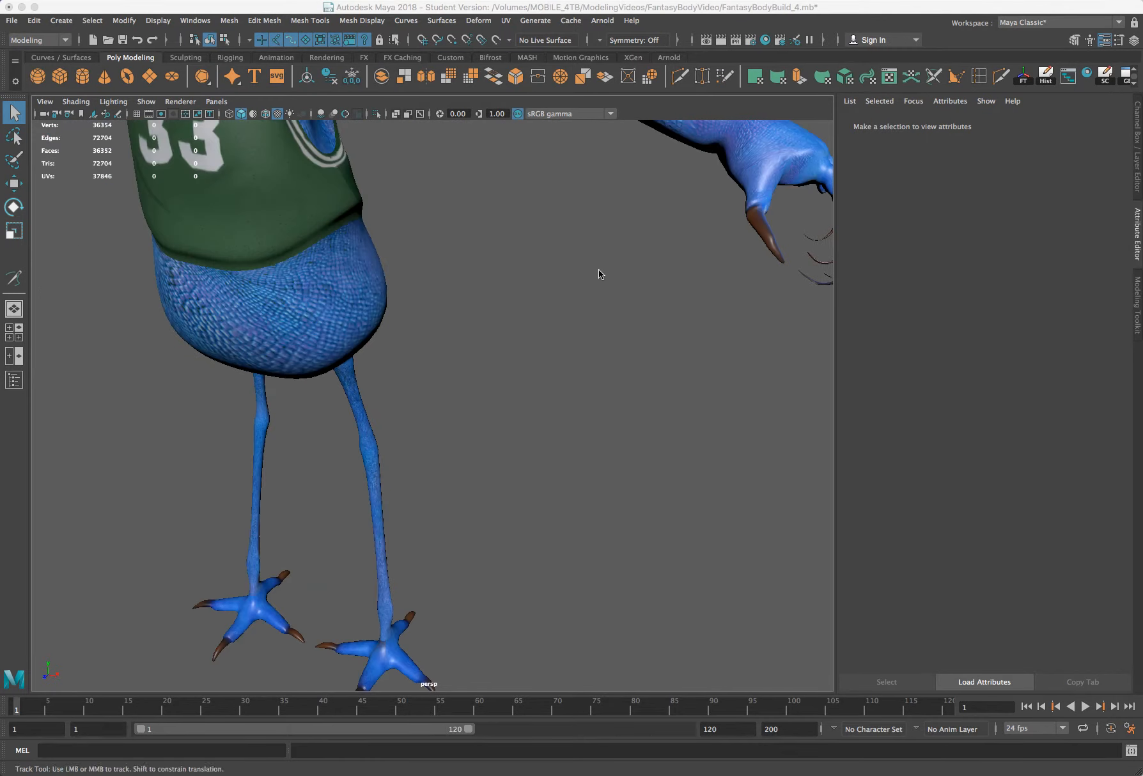
alt+drag(598, 269, 604, 262)
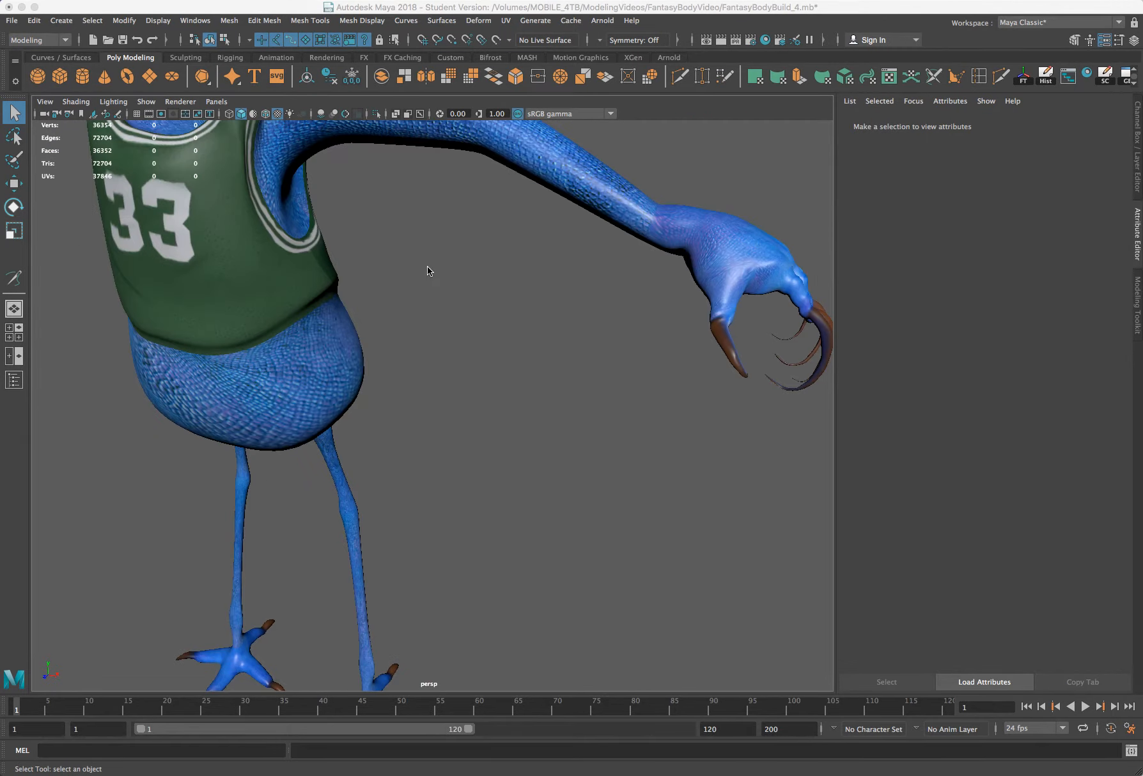
alt+drag(427, 266, 384, 351)
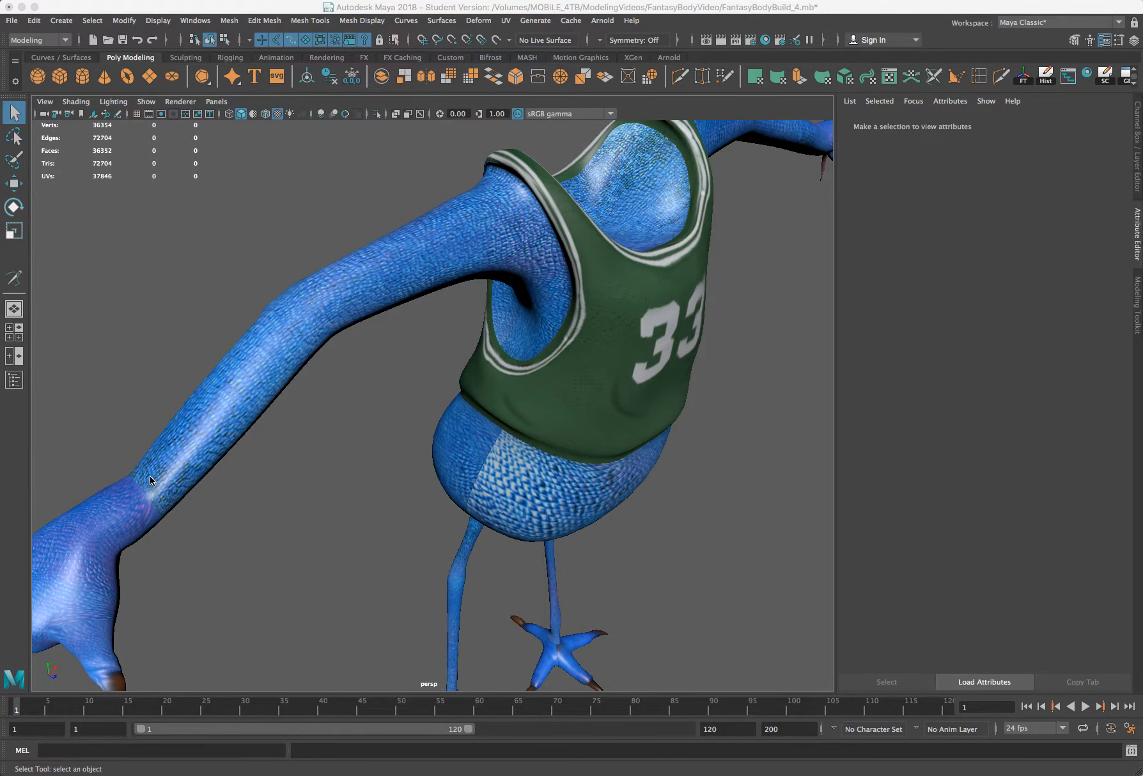
Step: Examine the belly seam on the character's side, the arm-to-hand transition and the brown hand claws
scroll(149, 481, down, 5)
alt+drag(306, 485, 426, 334)
scroll(264, 451, up, 5)
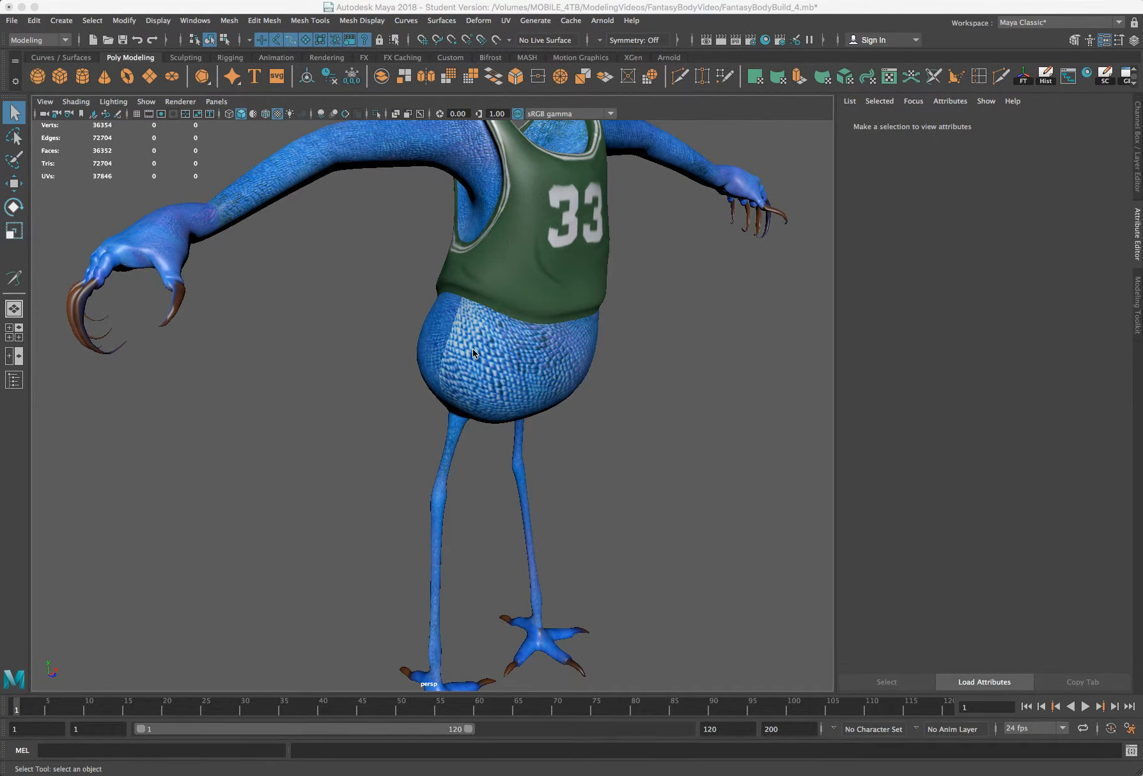
alt+drag(471, 351, 468, 366)
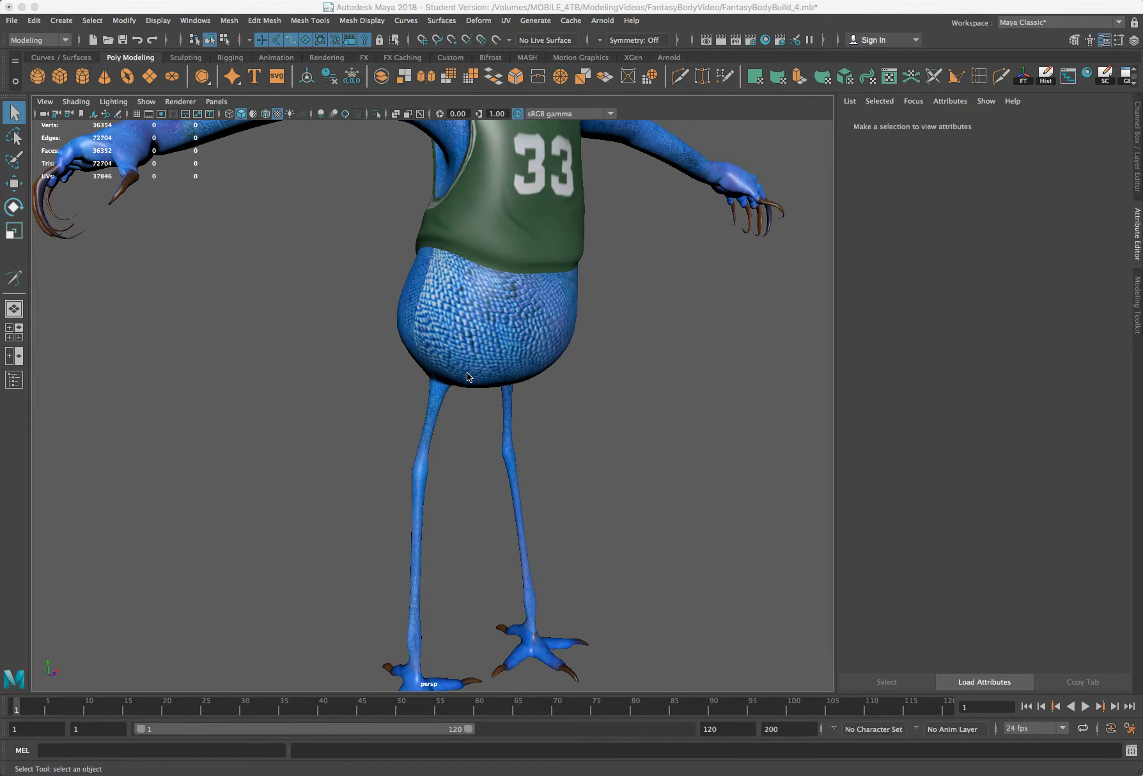
key(f)
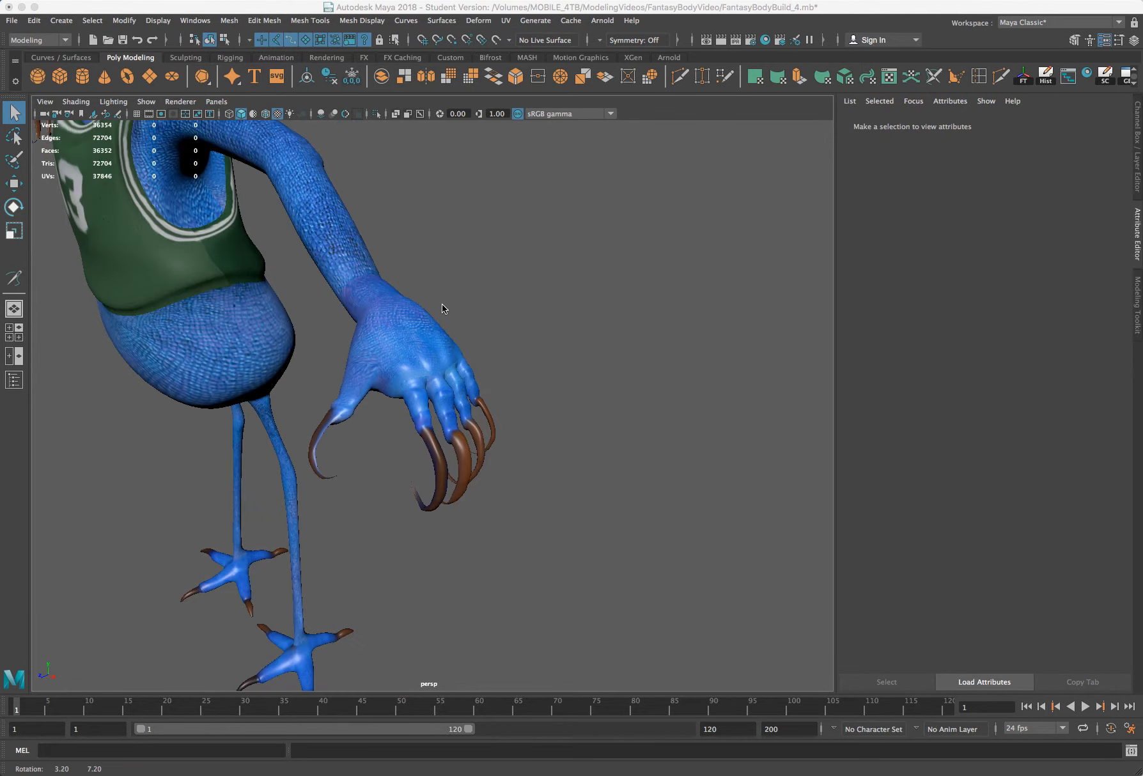
scroll(439, 303, up, 5)
scroll(438, 303, down, 5)
alt+drag(418, 329, 436, 325)
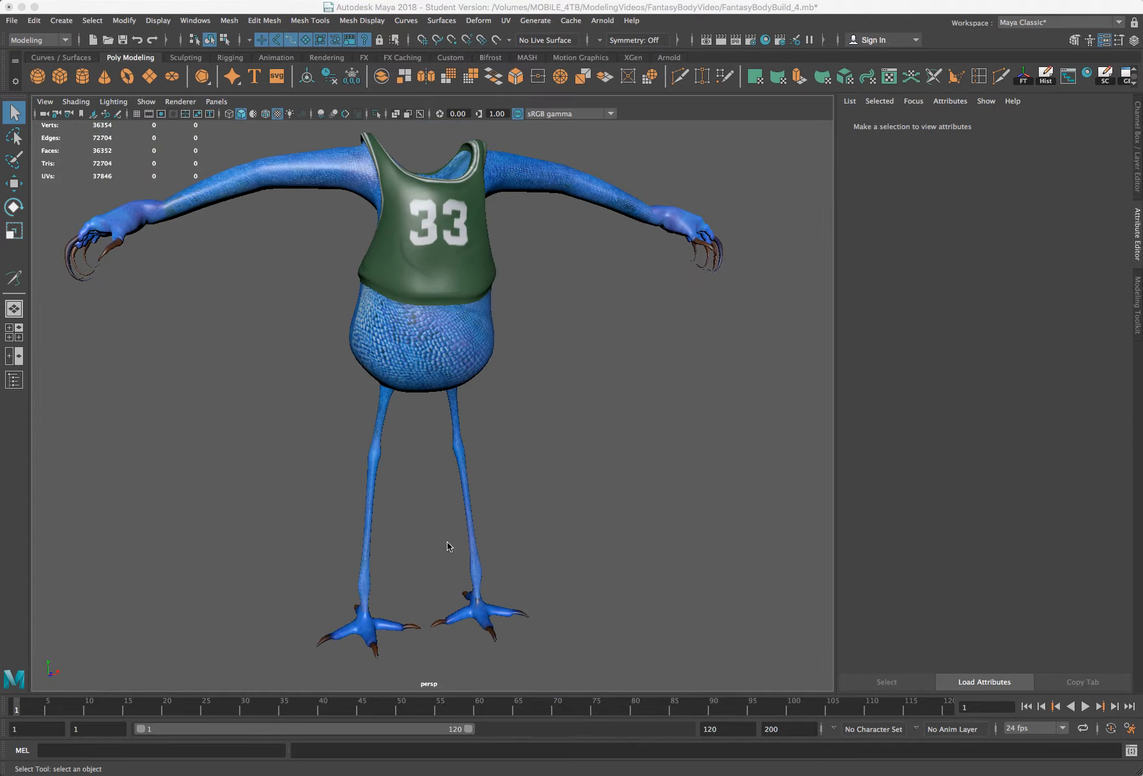
Step: Examine the legs and feet from the front and compare their colour with the belly and arms
alt+drag(446, 542, 374, 522)
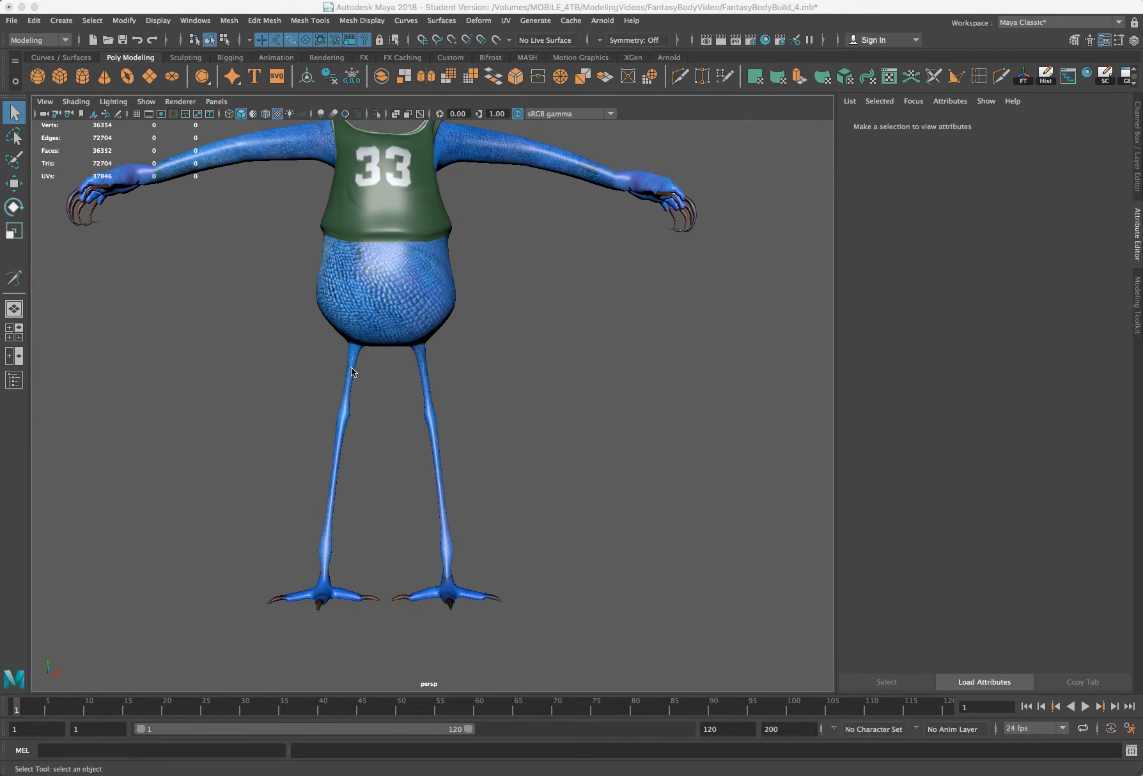
alt+drag(337, 559, 342, 545)
scroll(342, 544, up, 3)
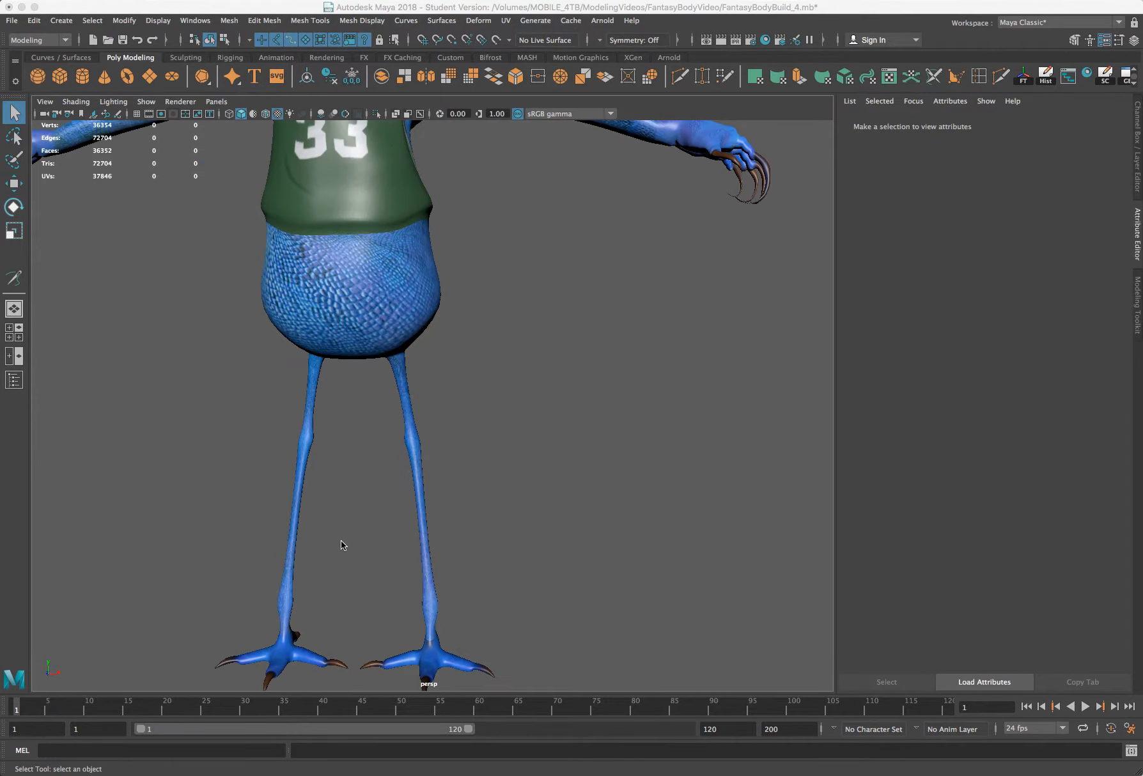
scroll(371, 521, up, 2)
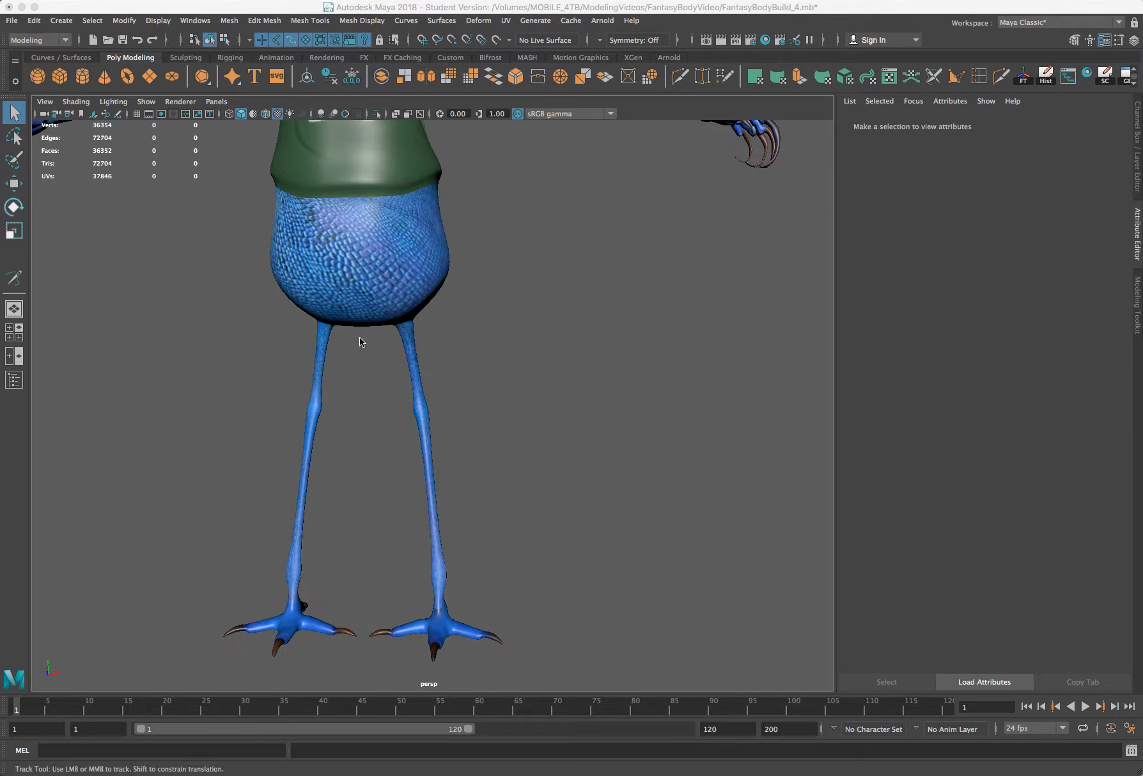
alt+middle_drag(363, 403, 370, 398)
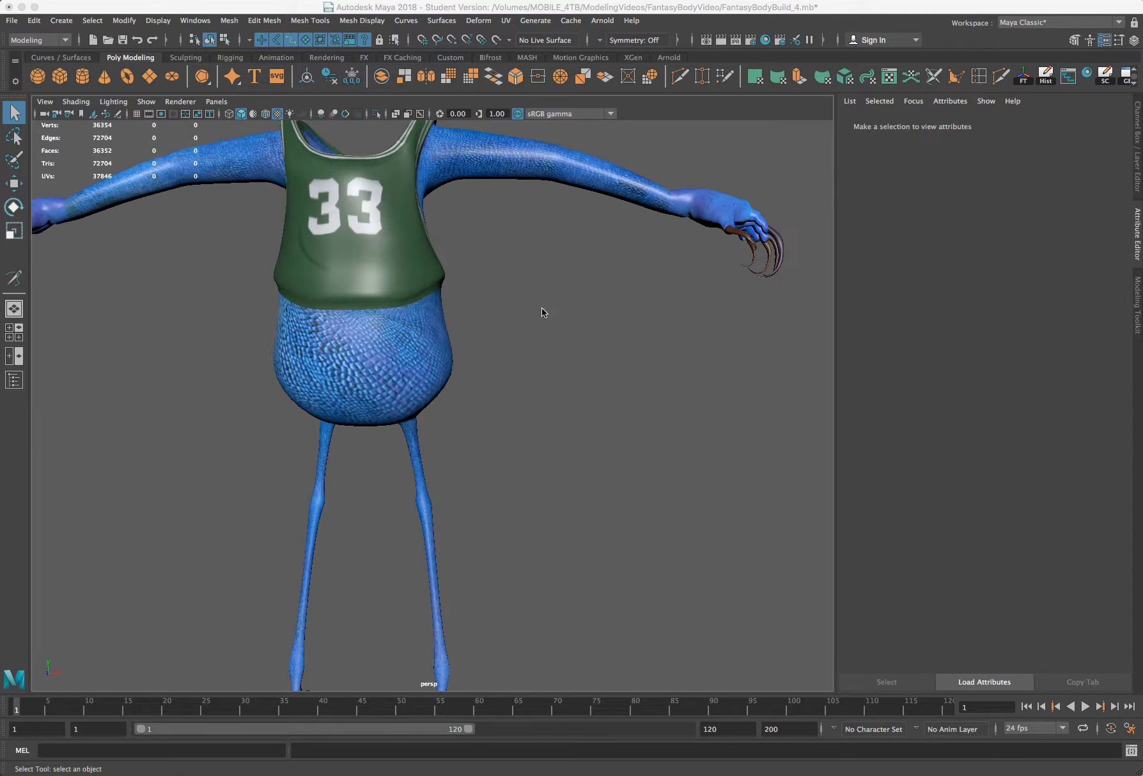
key(bracketleft)
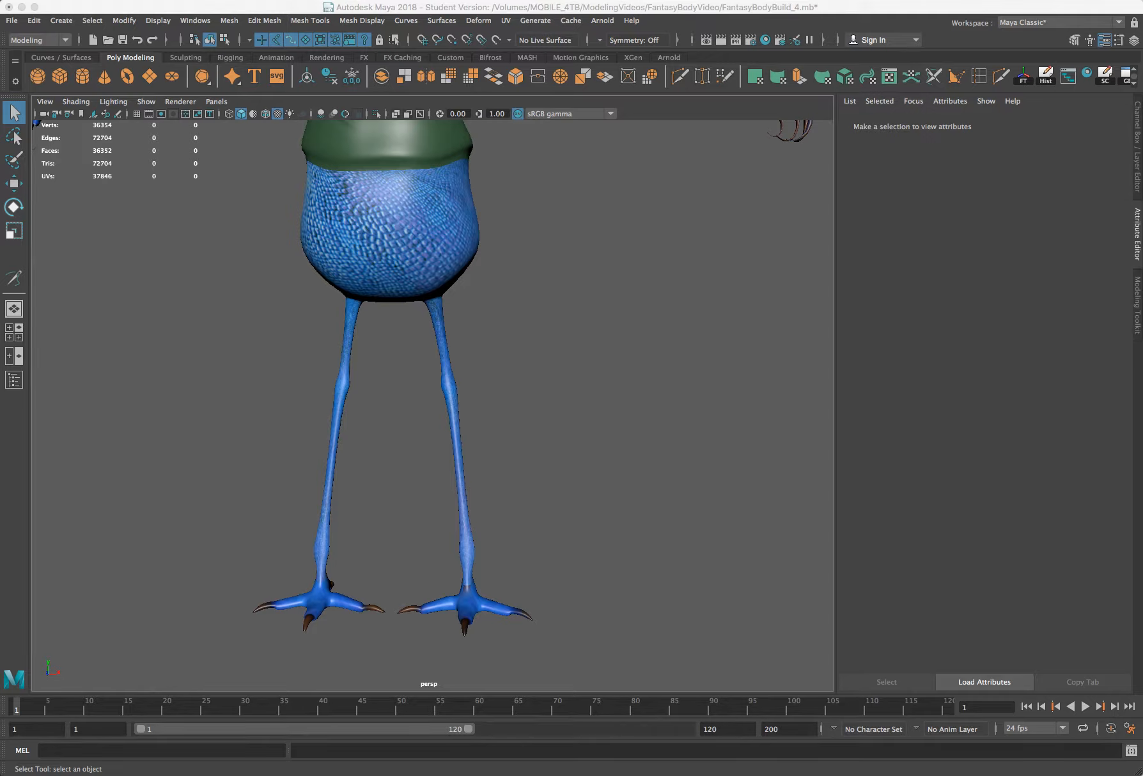
Step: Switch to Photoshop and set the Brush to pink f419b9 with an opacity of 8%
key(super+Tab)
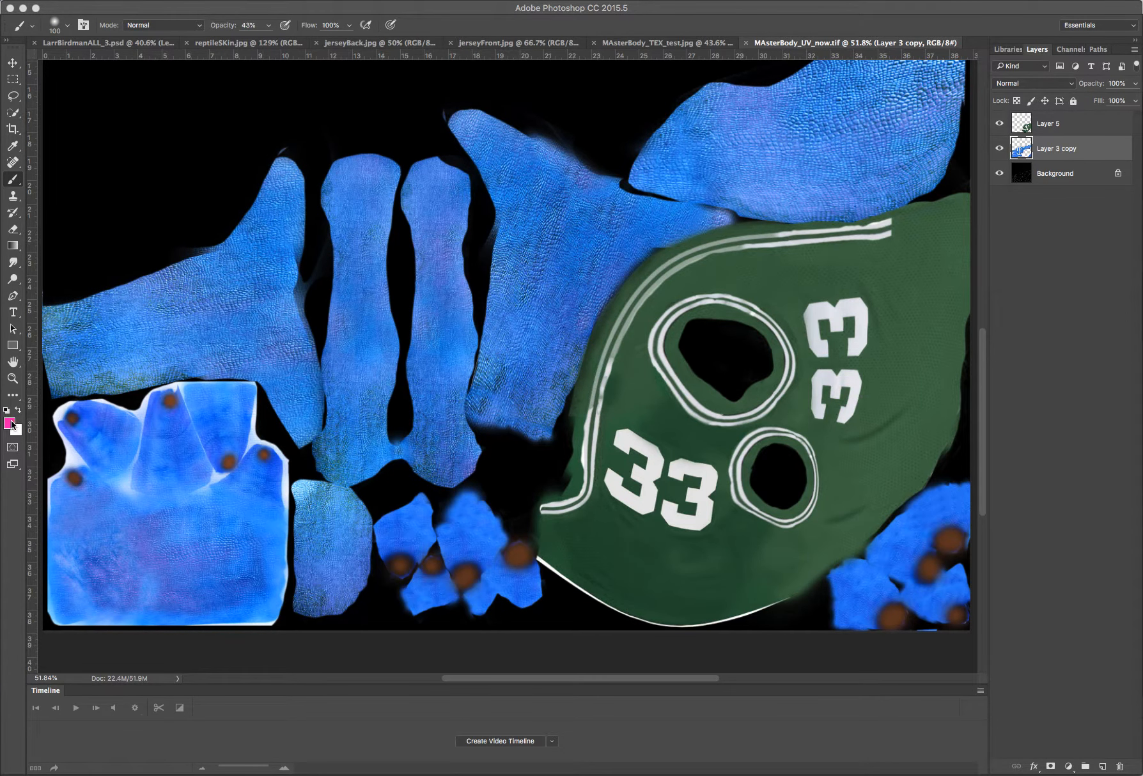
click(10, 422)
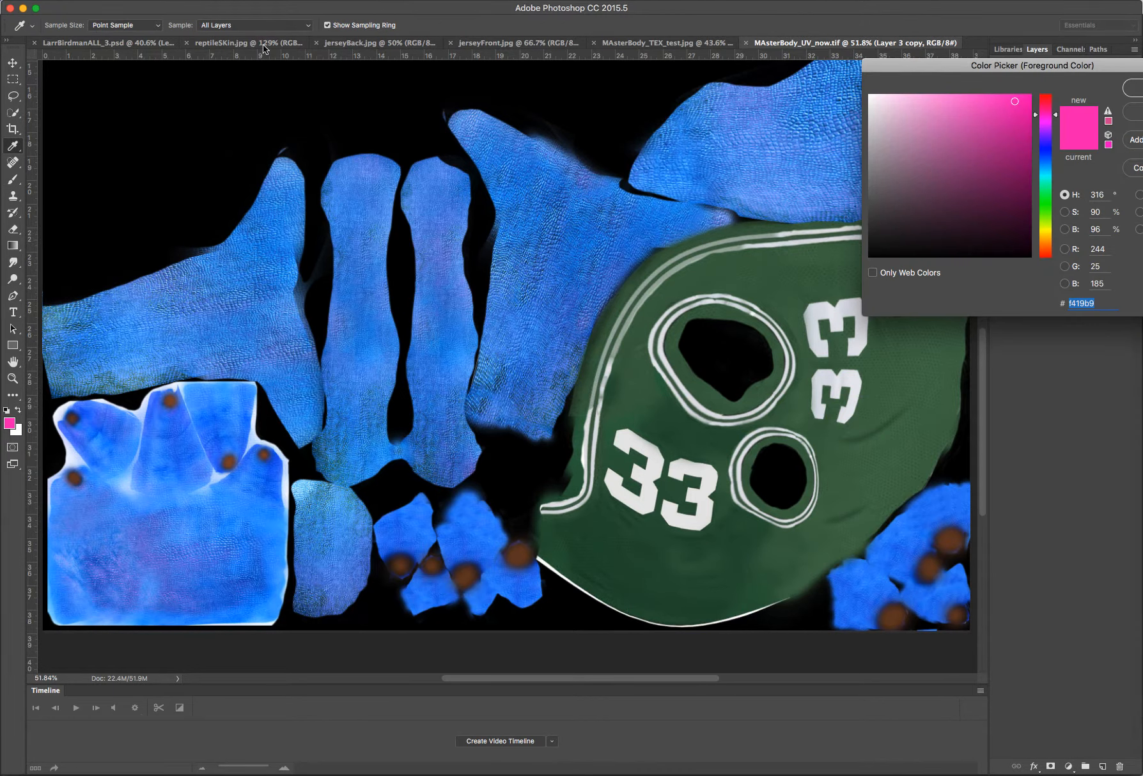
key(Return)
key(b)
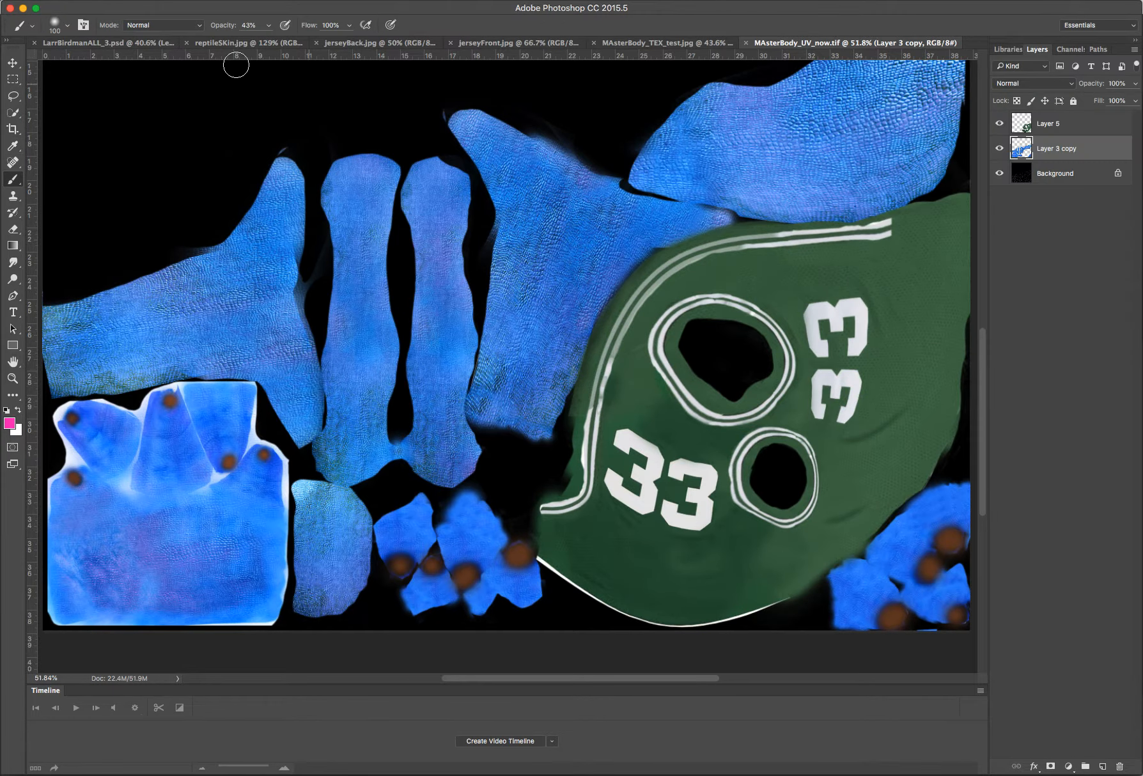
click(268, 26)
click(247, 41)
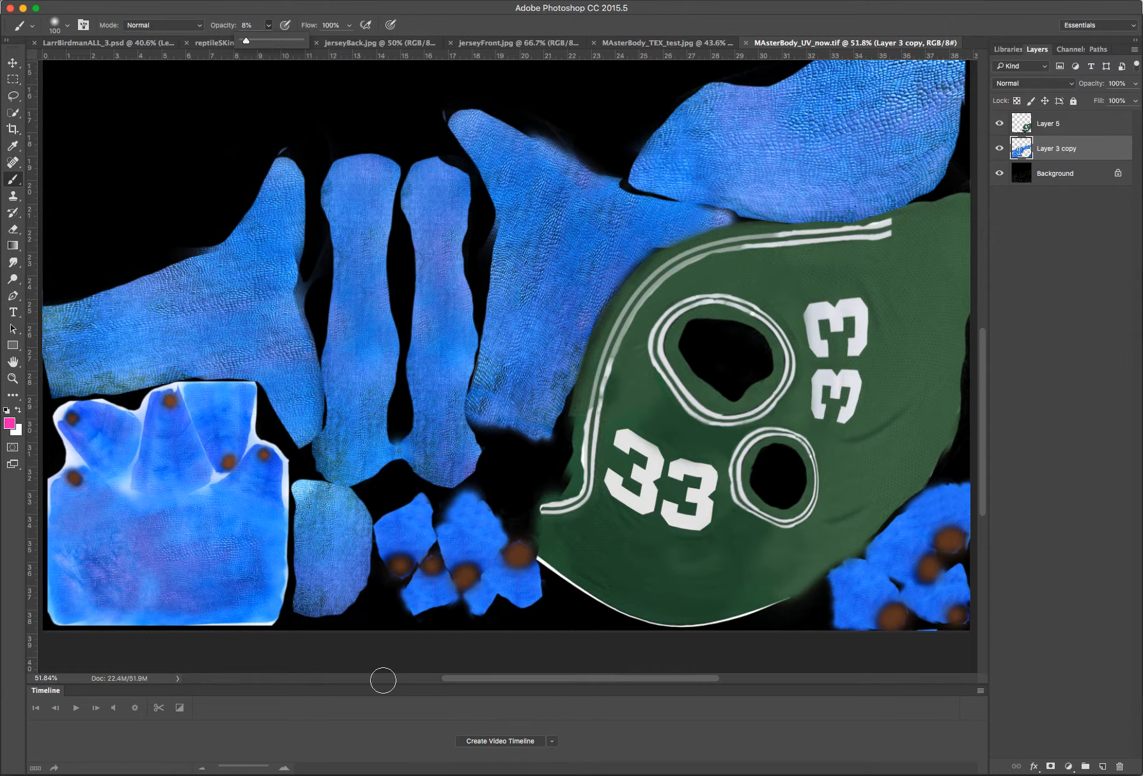
Step: Enlarge the brush to 250 px and tint the lower ends of the two leg pieces pink
key(bracketright)
key(bracketright)
key(bracketright)
key(bracketright)
key(bracketright)
click(387, 452)
key(super+Tab)
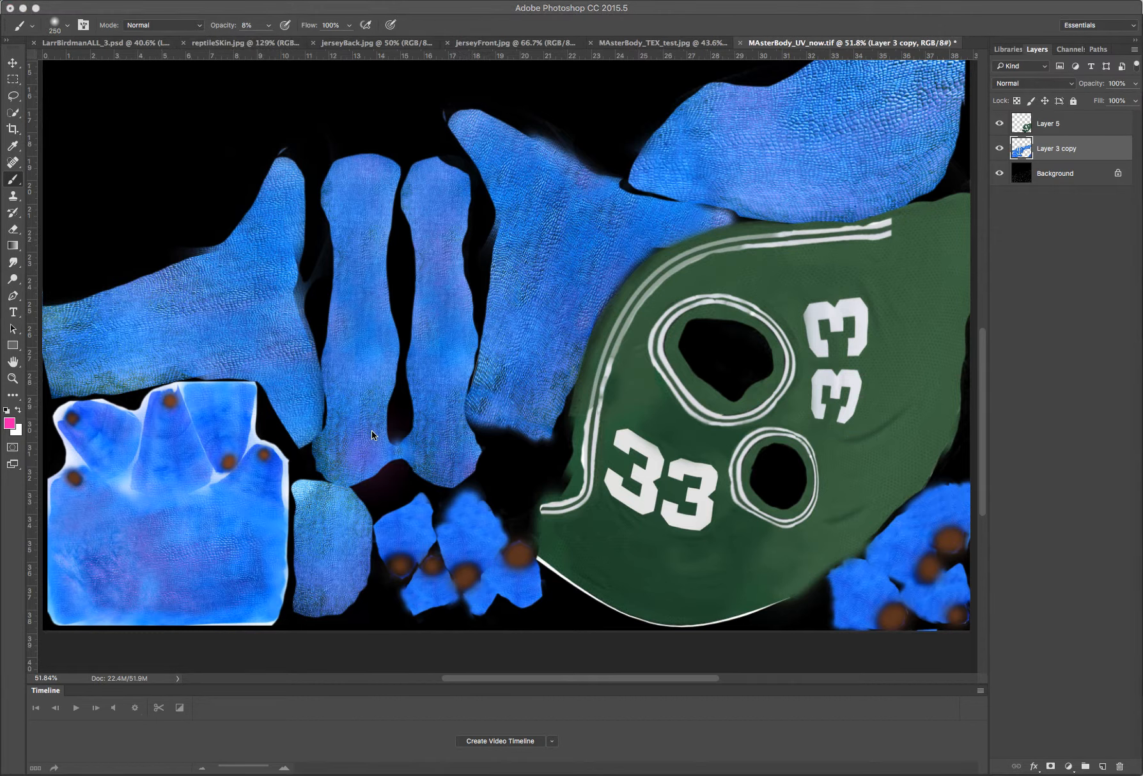
click(437, 441)
mouse_move(441, 447)
mouse_down()
mouse_move(341, 473)
mouse_move(335, 445)
mouse_move(326, 460)
mouse_move(362, 441)
mouse_move(373, 415)
mouse_up()
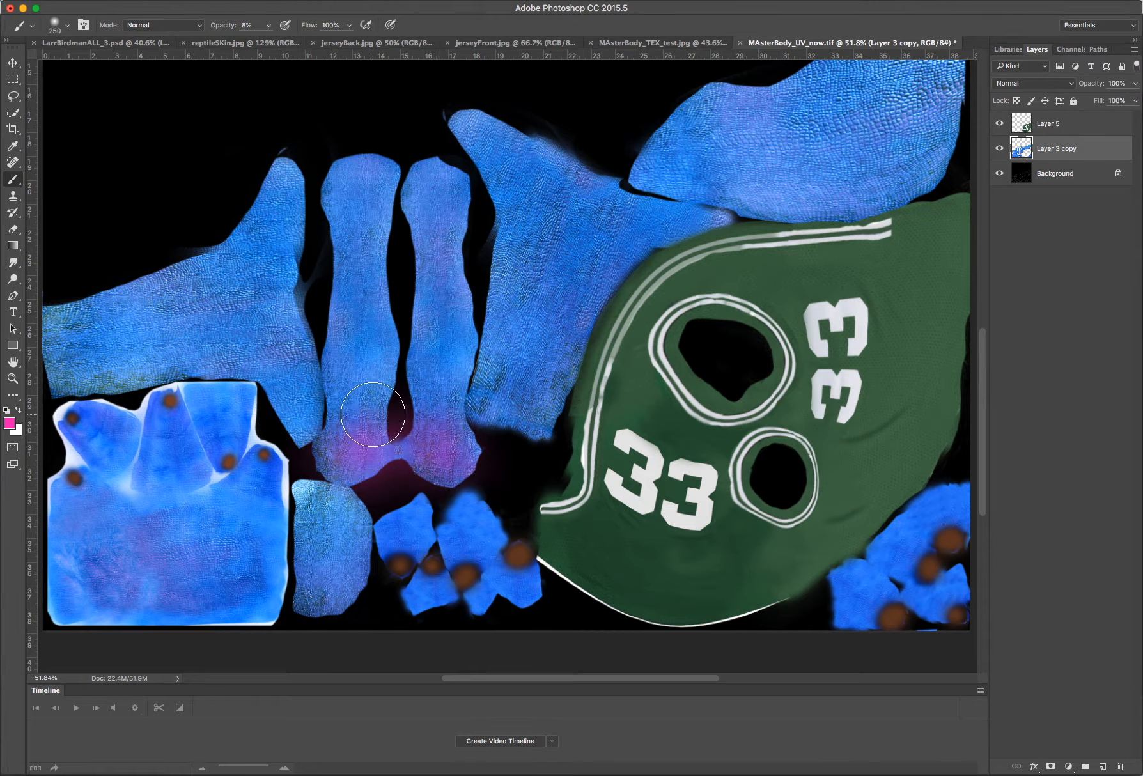
Step: Lasso the area surrounding the lower ends of the two leg pieces and invert the selection
key(l)
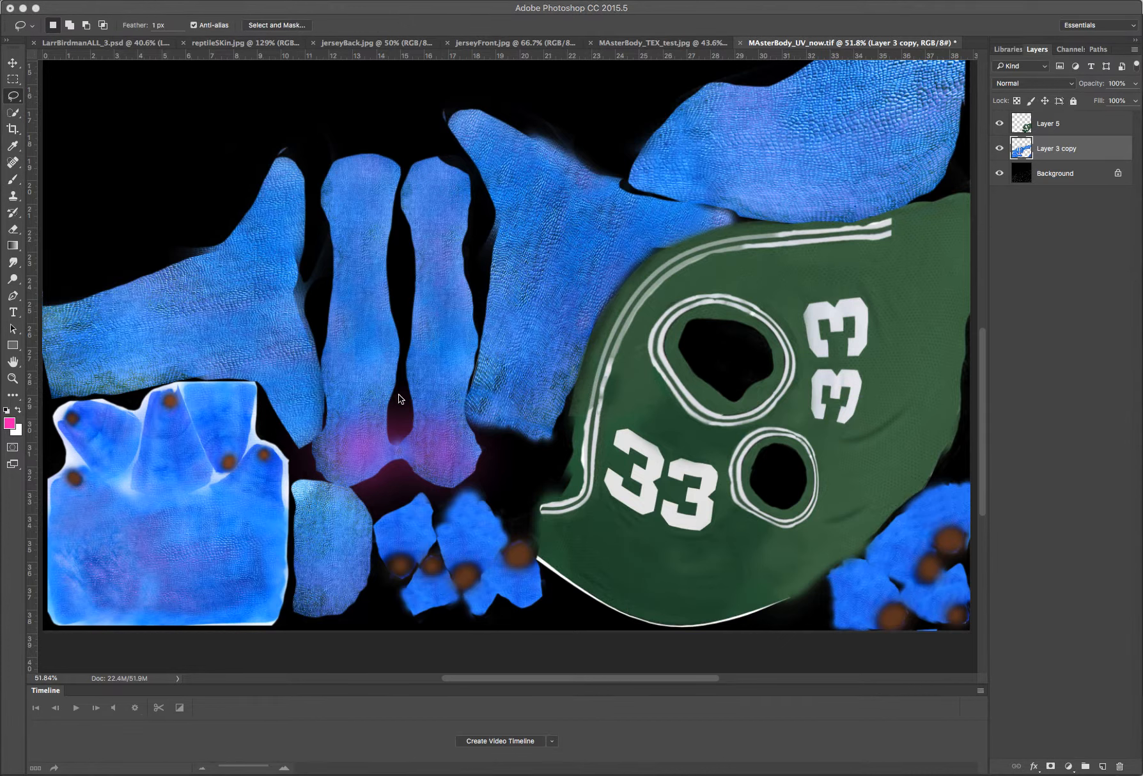
key(super+shift+d)
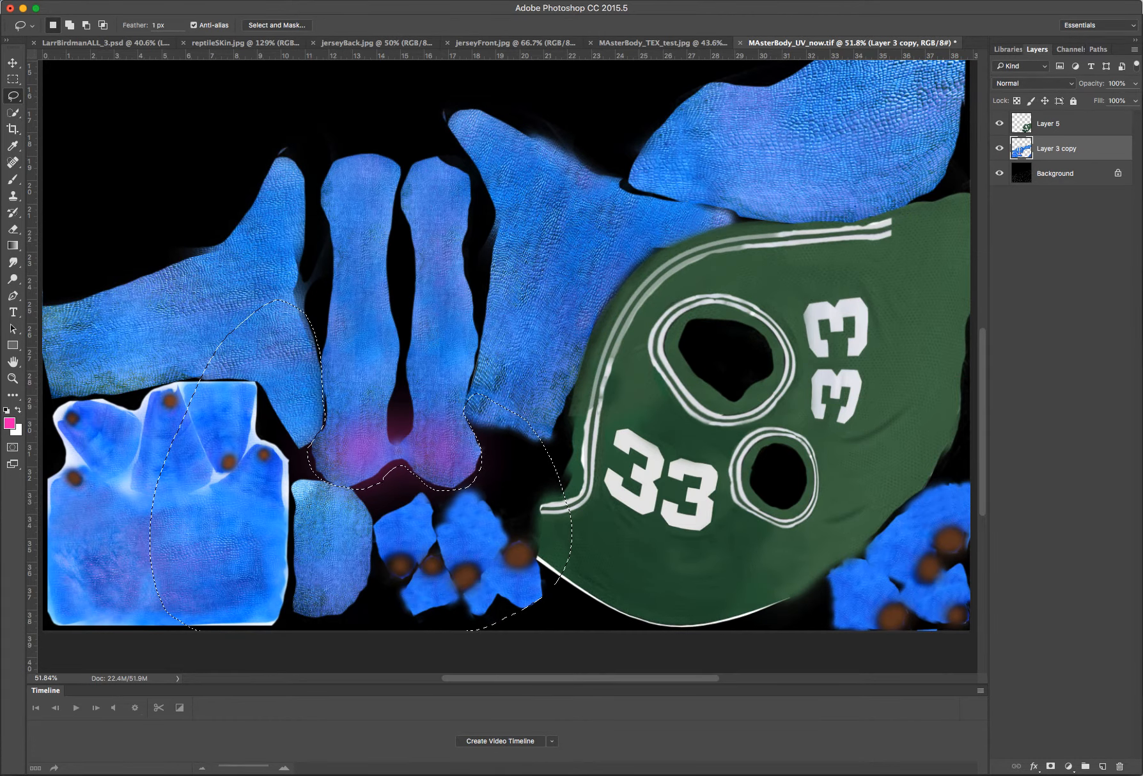
key(super+shift+i)
Step: Brush more pink over the lower ends of both leg pieces within the selection, fading it upward, and deselect
key(b)
key(super+d)
key(super+z)
mouse_move(343, 471)
mouse_down()
mouse_move(410, 453)
mouse_move(315, 467)
mouse_up()
mouse_move(352, 416)
mouse_down()
mouse_move(463, 463)
mouse_move(475, 453)
mouse_up()
mouse_move(438, 410)
mouse_down()
mouse_move(342, 421)
mouse_move(364, 402)
mouse_move(387, 412)
mouse_move(399, 389)
mouse_move(418, 478)
mouse_move(322, 474)
mouse_move(476, 483)
mouse_move(470, 404)
mouse_move(447, 353)
mouse_move(433, 351)
mouse_move(467, 329)
mouse_move(380, 355)
mouse_move(400, 329)
mouse_move(397, 350)
mouse_move(424, 354)
mouse_up()
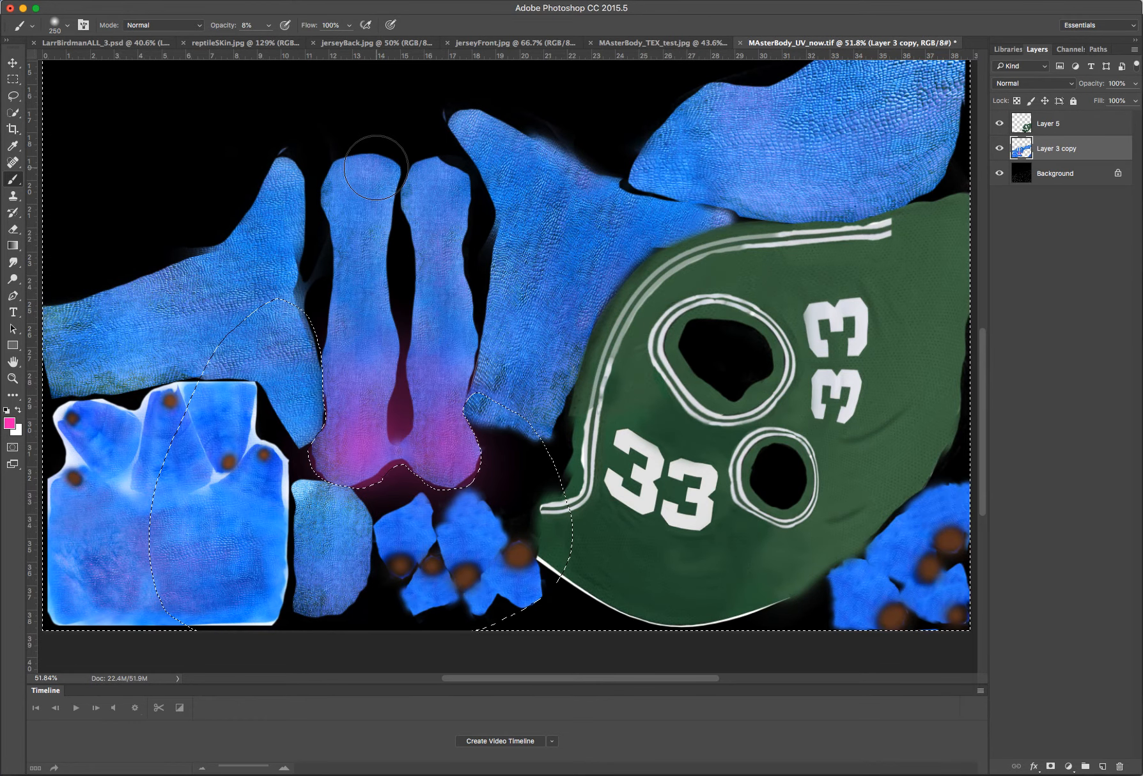
key(ctrl+d)
Step: Isolate the upper ends of both leg pieces with an inverted lasso selection and darken them using a 300 px Burn brush
click(13, 95)
mouse_move(489, 219)
mouse_down()
mouse_move(488, 194)
mouse_move(449, 142)
mouse_move(369, 146)
mouse_move(312, 186)
mouse_move(310, 256)
mouse_move(186, 265)
mouse_move(143, 168)
mouse_move(502, 256)
mouse_up()
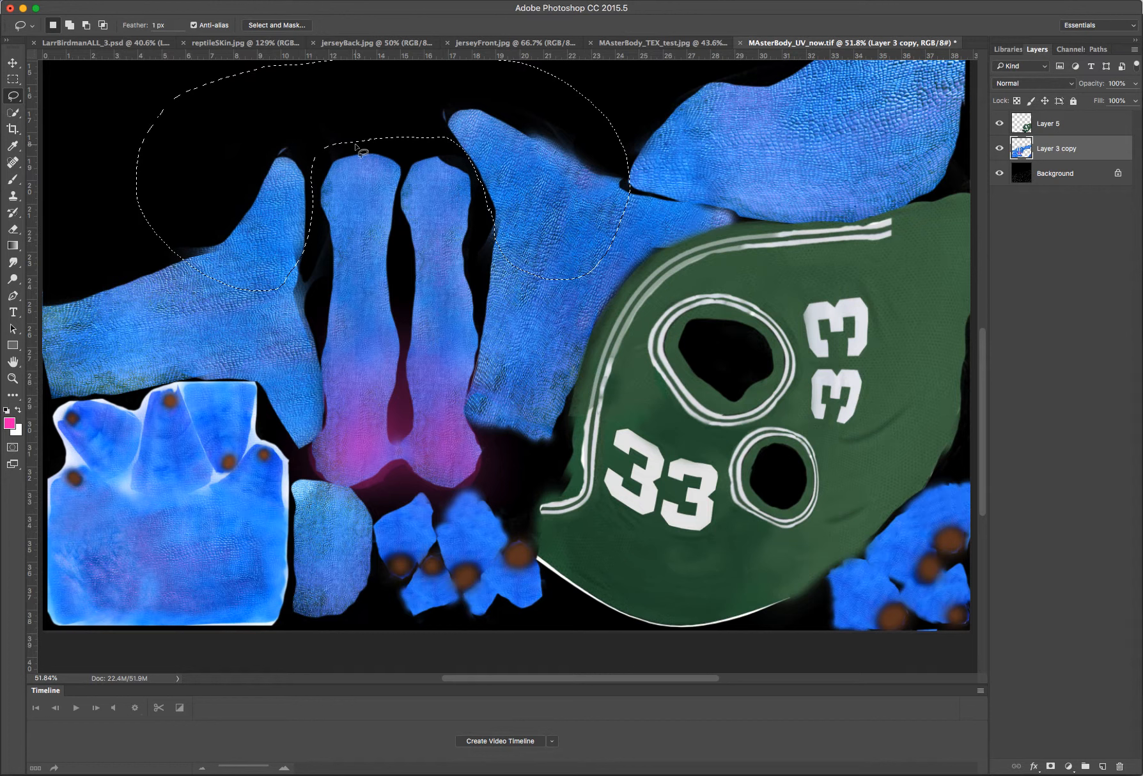
click(14, 280)
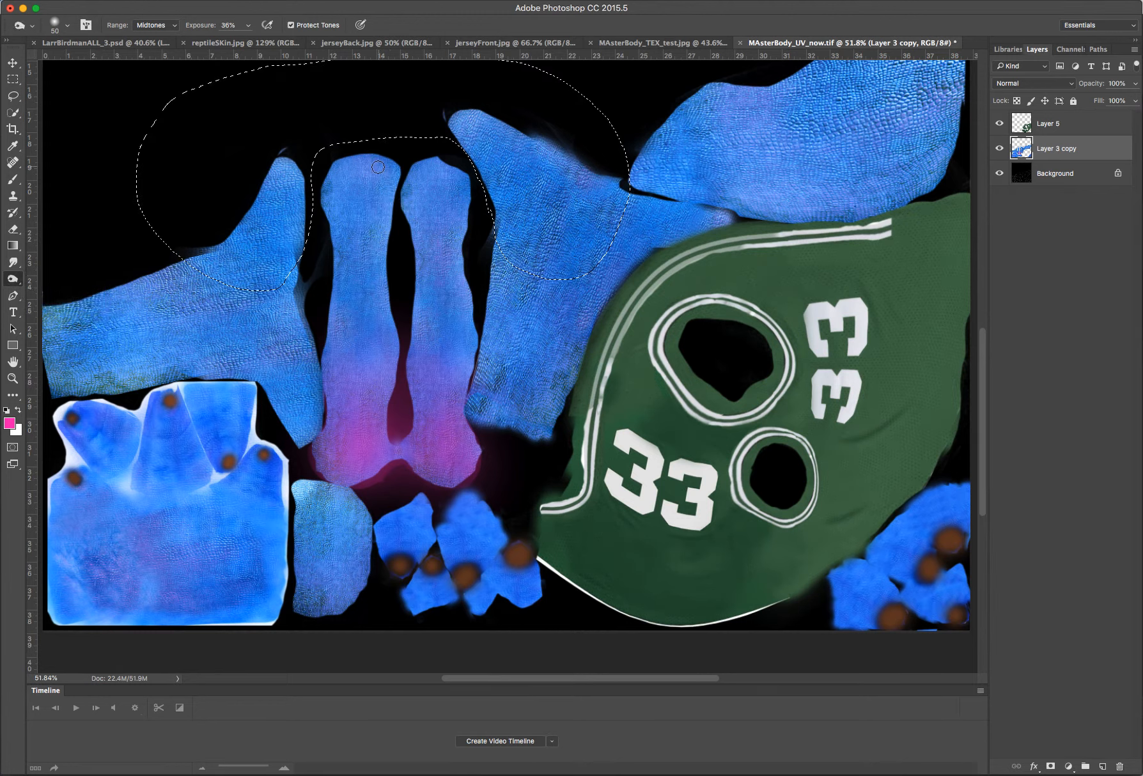
key(bracketright)
key(bracketright)
key(bracketright)
key(bracketright)
key(bracketright)
key(bracketright)
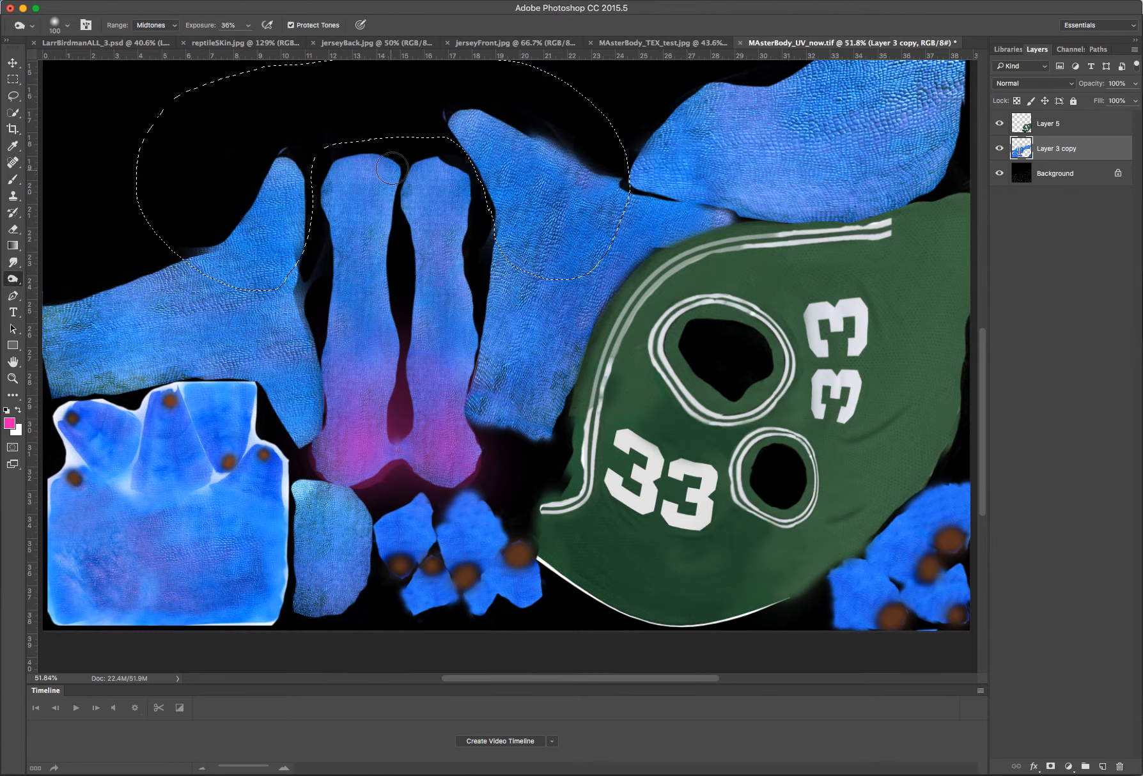
key(bracketright)
key(bracketright)
key(bracketright)
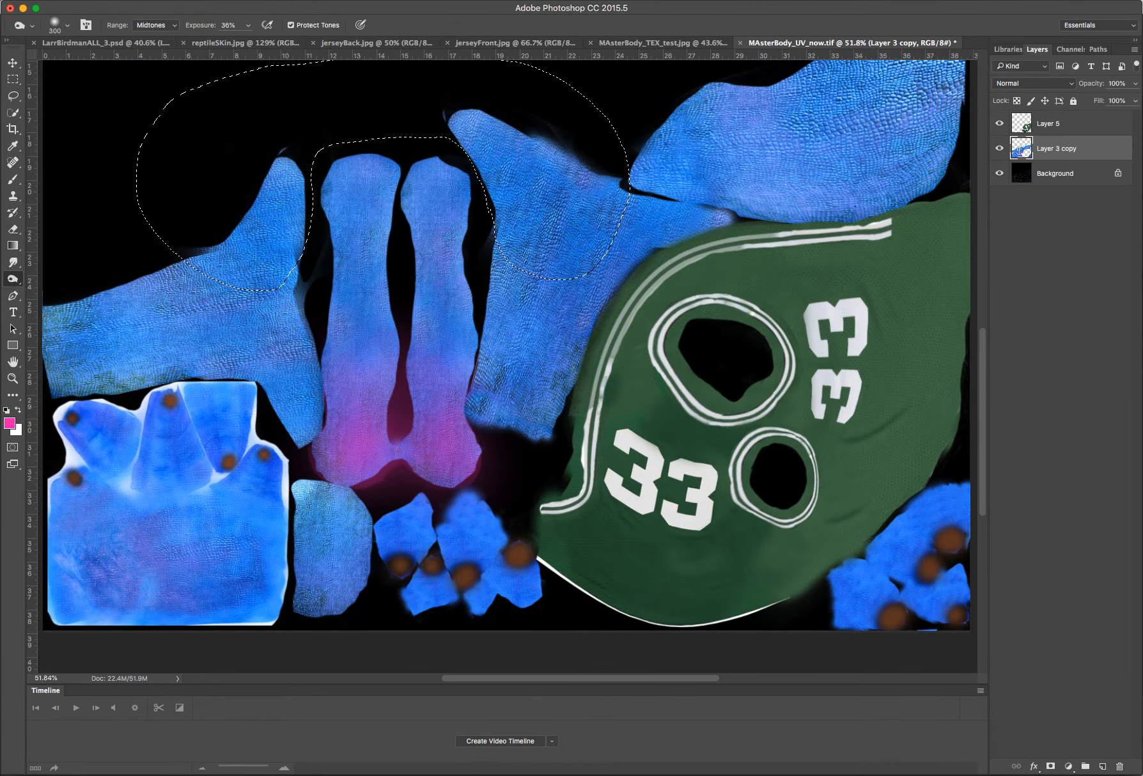
key(super+shift+i)
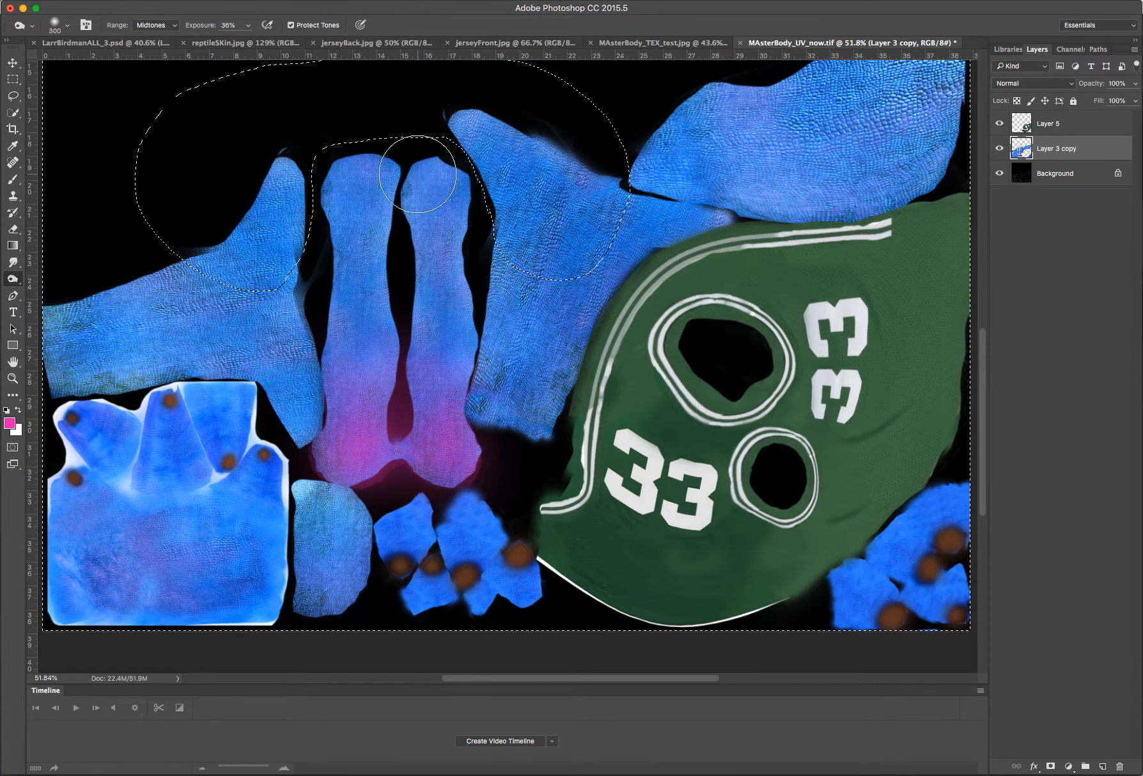
mouse_move(418, 173)
mouse_down()
mouse_move(441, 179)
mouse_move(441, 205)
mouse_move(428, 160)
mouse_move(384, 150)
mouse_move(340, 162)
mouse_move(352, 160)
mouse_move(339, 182)
mouse_move(349, 168)
mouse_move(428, 174)
mouse_move(342, 192)
mouse_move(355, 192)
mouse_move(350, 167)
mouse_move(381, 165)
mouse_move(464, 174)
mouse_move(434, 160)
mouse_move(569, 203)
mouse_move(489, 168)
mouse_move(505, 151)
mouse_move(433, 173)
mouse_move(421, 141)
mouse_move(354, 153)
mouse_move(353, 143)
mouse_move(400, 166)
mouse_move(486, 144)
mouse_move(600, 140)
mouse_move(786, 77)
mouse_move(703, 83)
mouse_move(434, 160)
mouse_move(350, 140)
mouse_move(365, 143)
mouse_up()
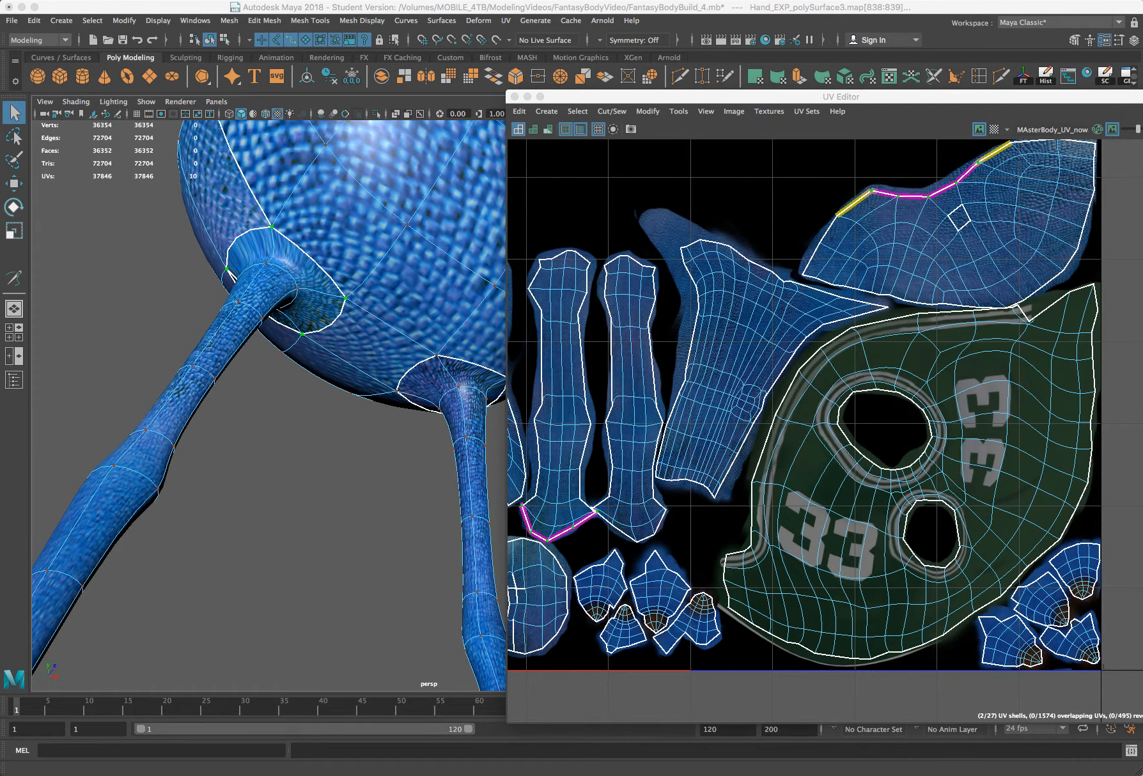
Step: Switch to Photoshop and darken areas of the belly piece with a 175 px Burn brush, changing its range to Highlights
key(super+Tab)
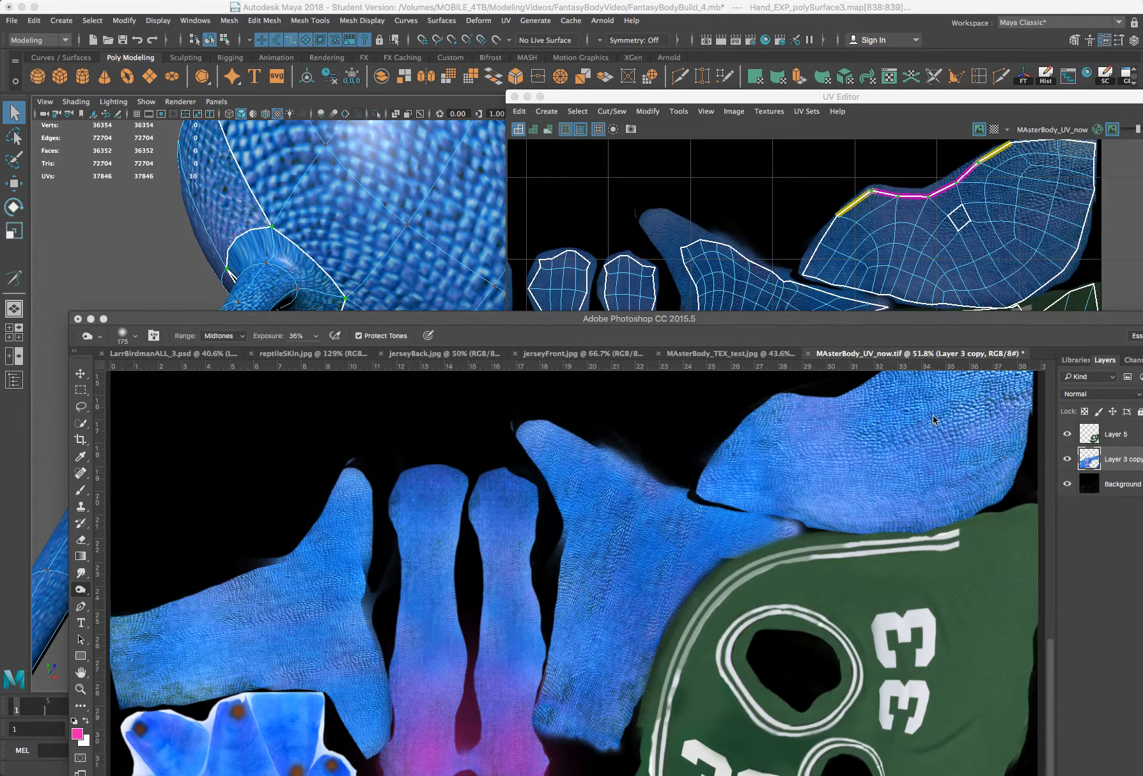
mouse_move(935, 418)
mouse_down()
mouse_move(915, 431)
mouse_move(937, 412)
mouse_move(916, 416)
mouse_move(927, 412)
mouse_up()
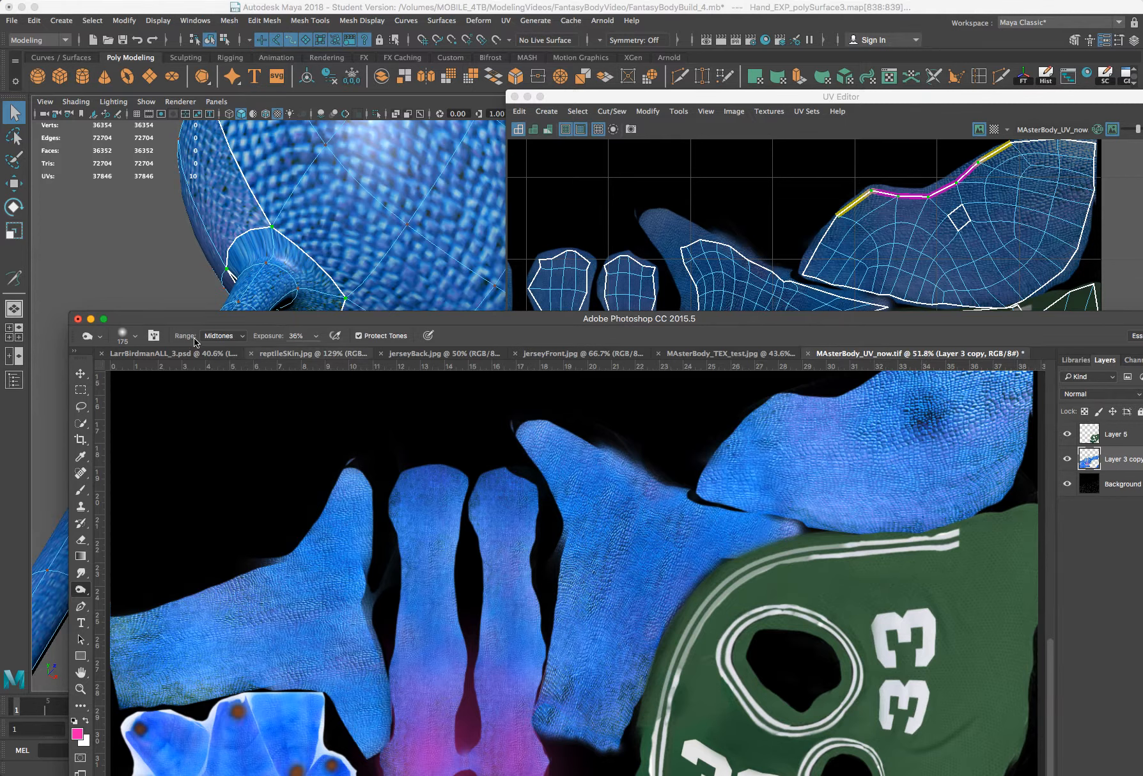
click(220, 336)
click(246, 347)
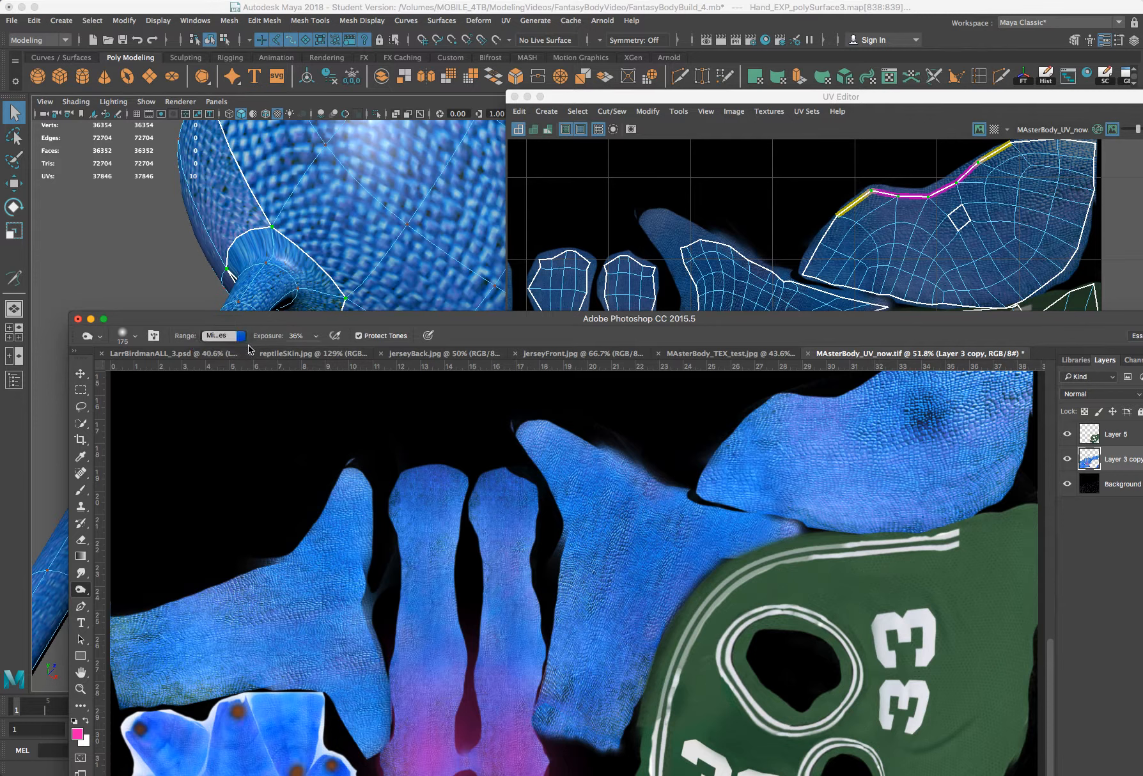
click(220, 336)
click(221, 335)
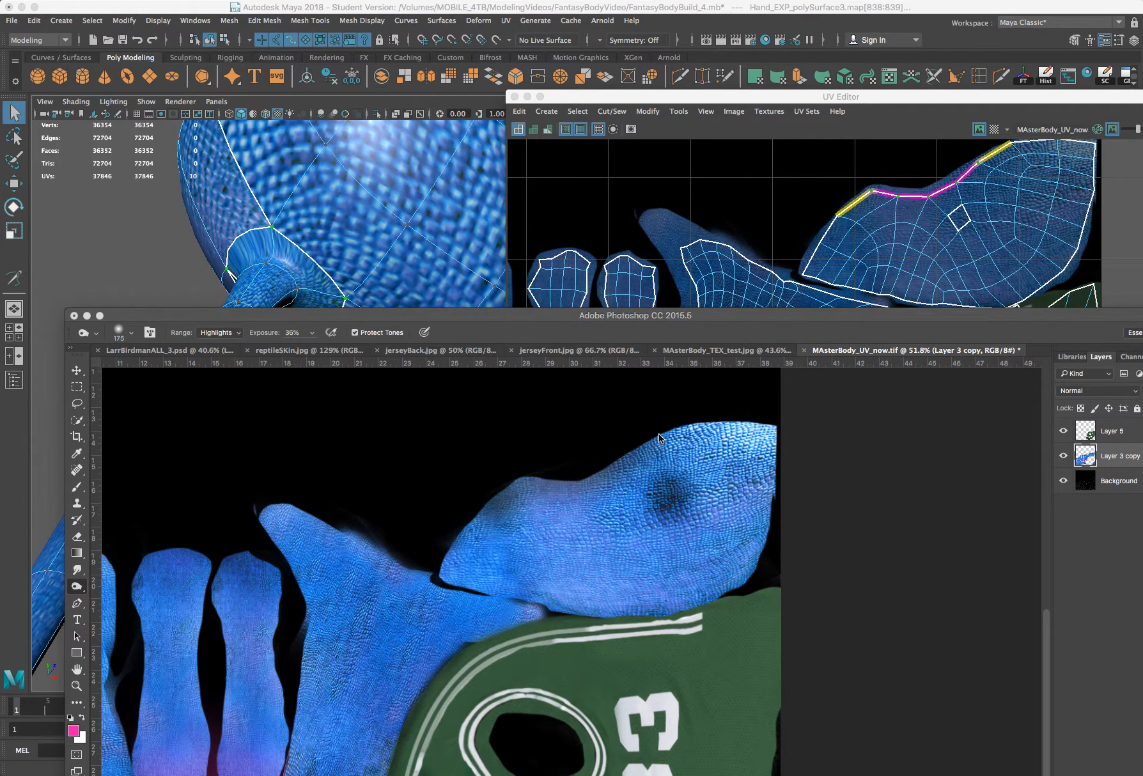
click(646, 447)
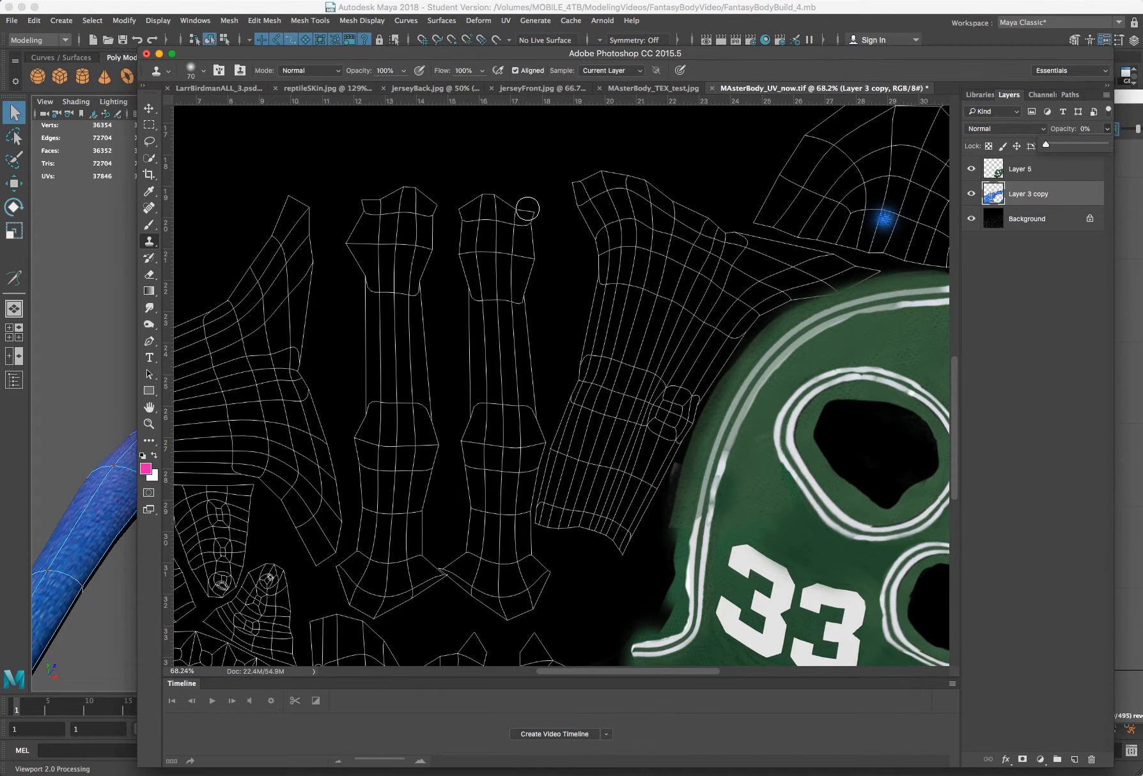
Step: Raise the opacity of Layer 3 copy to 91% so the skin texture covers the UV wireframe
drag(1052, 150, 1098, 152)
drag(1113, 150, 587, 195)
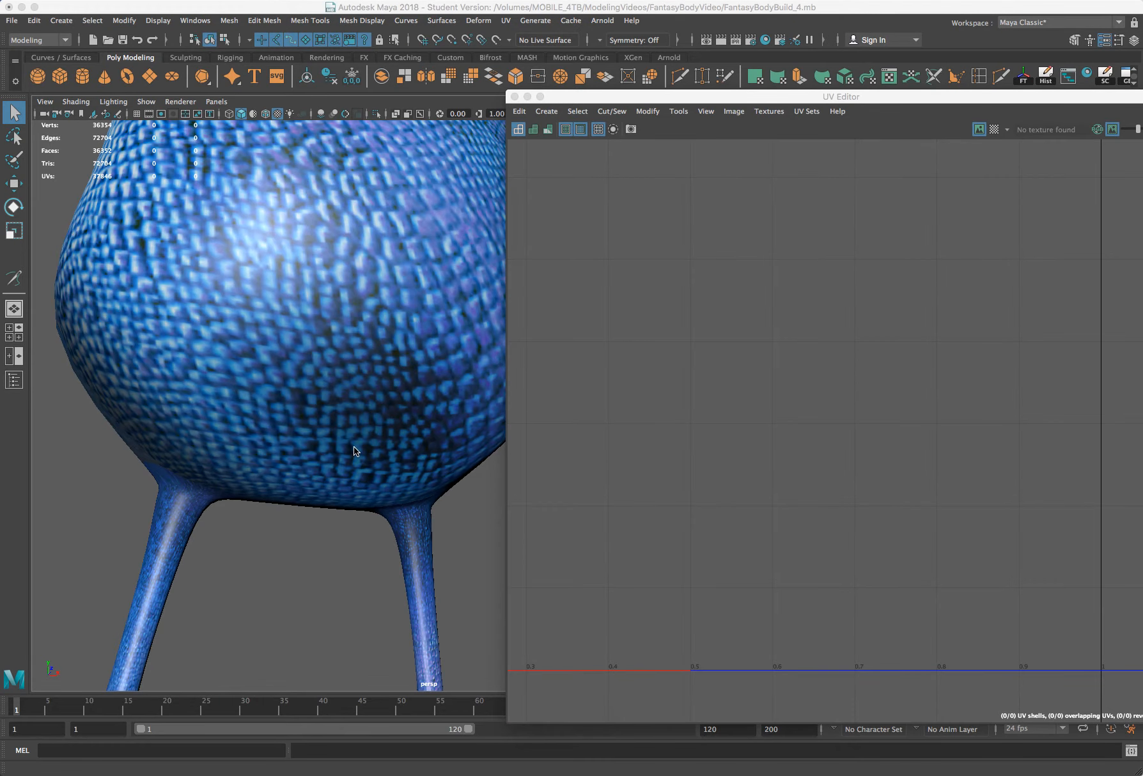
Step: Examine the updated texture on the Maya model, checking the belly shading, leg joints, pink ankles and feet from several angles
scroll(354, 446, down, 2)
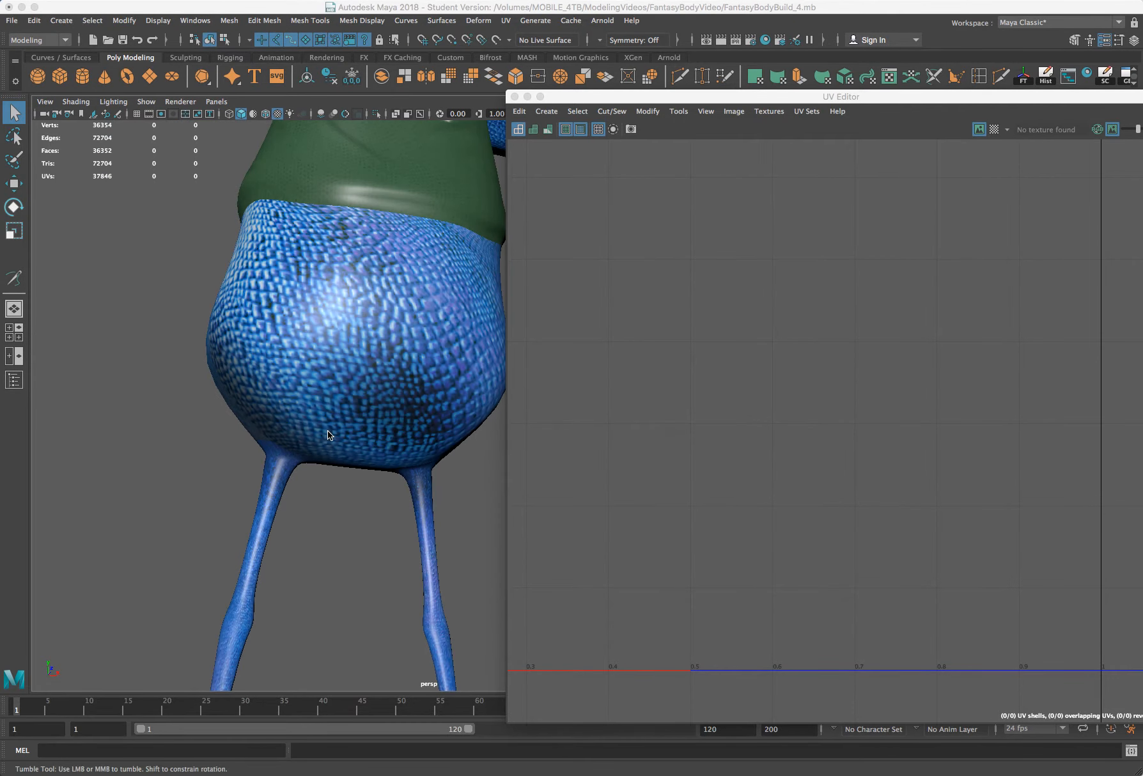
scroll(329, 431, down, 3)
alt+drag(333, 418, 306, 427)
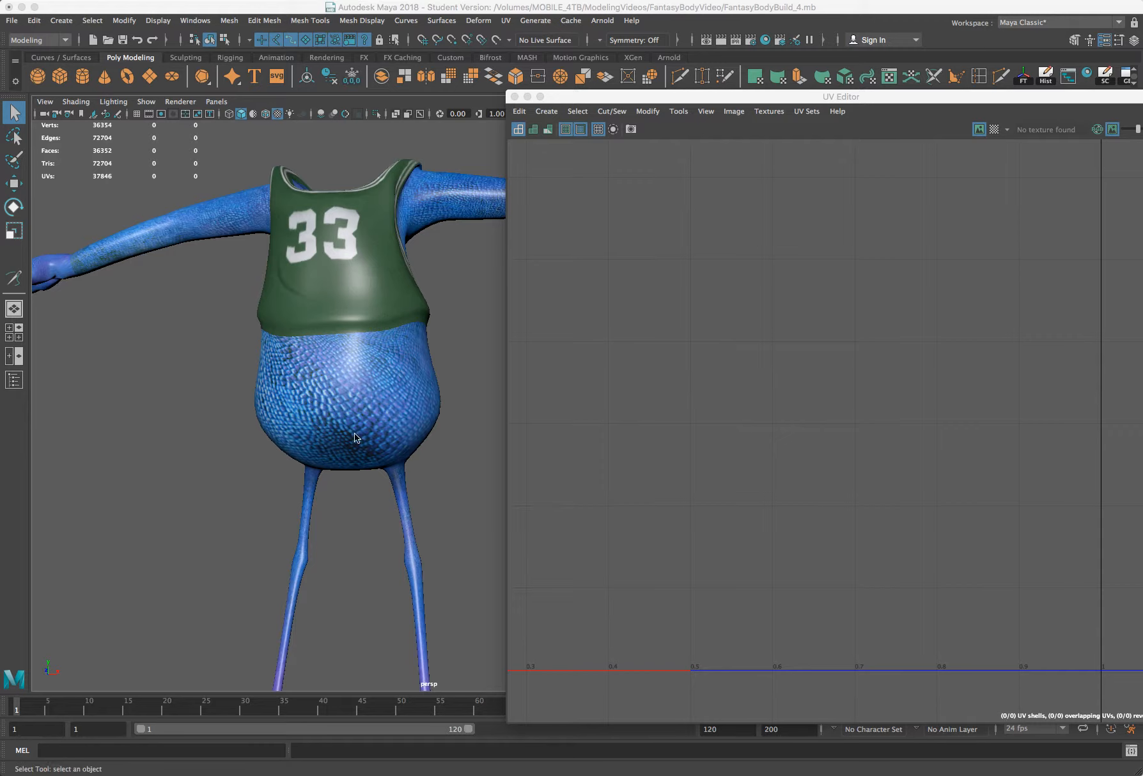
alt+drag(389, 428, 373, 438)
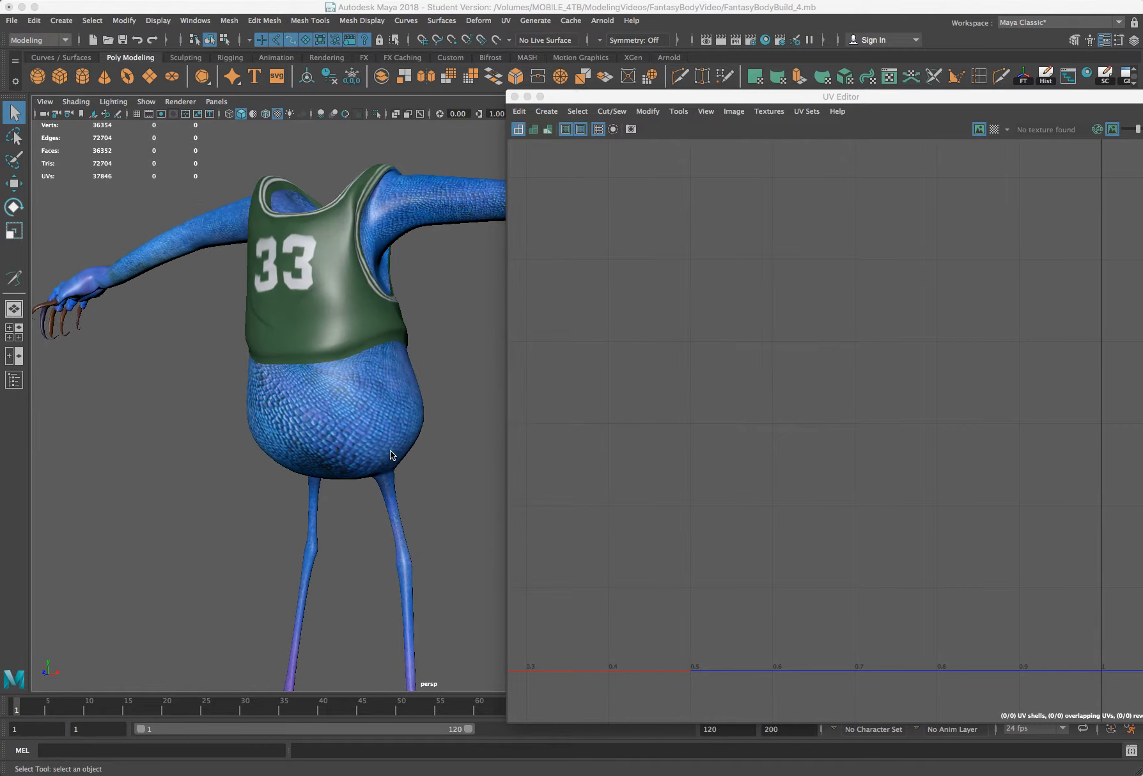
alt+drag(385, 442, 400, 487)
alt+middle_drag(400, 484, 380, 377)
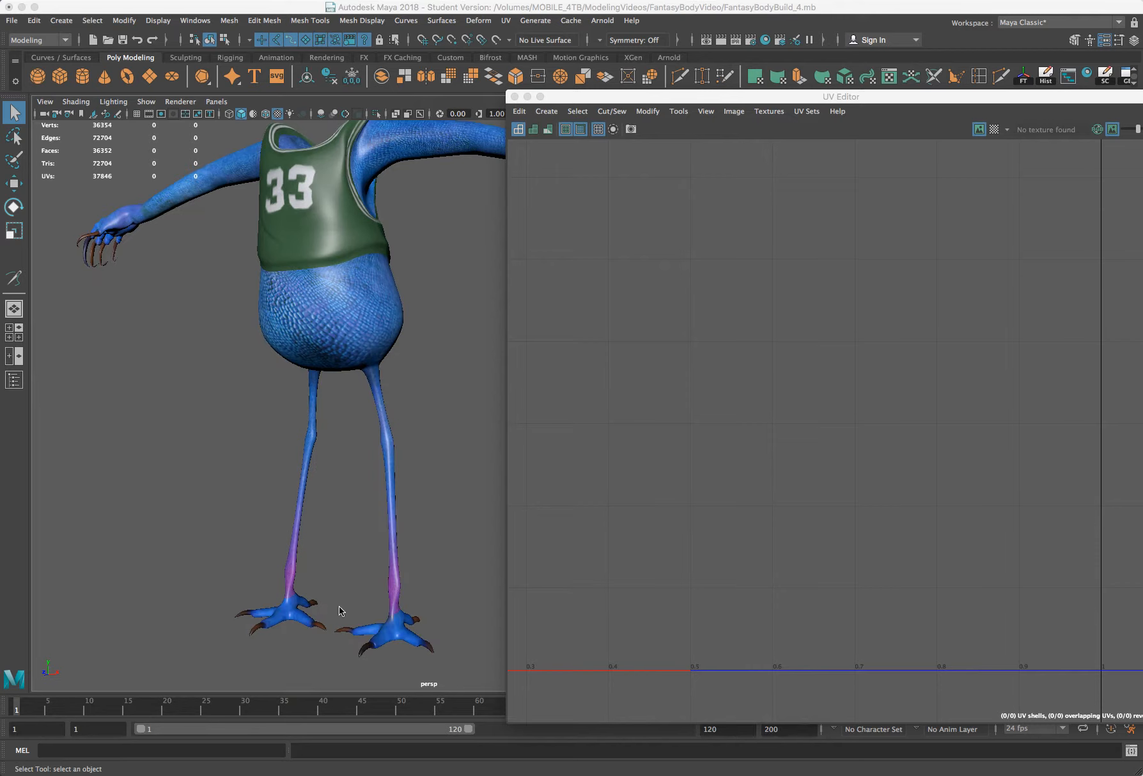
scroll(304, 598, up, 3)
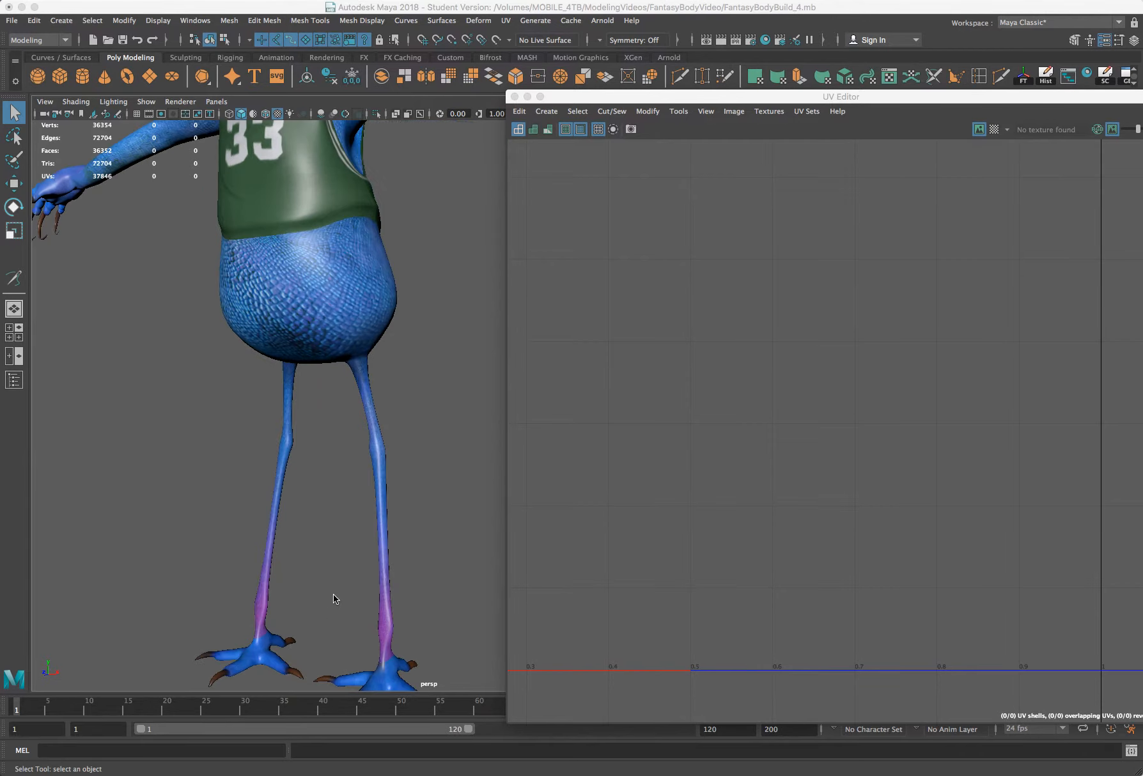
scroll(328, 610, up, 3)
scroll(348, 492, up, 3)
mouse_move(351, 497)
alt+mouse_down()
mouse_move(325, 481)
mouse_move(342, 485)
alt+mouse_up()
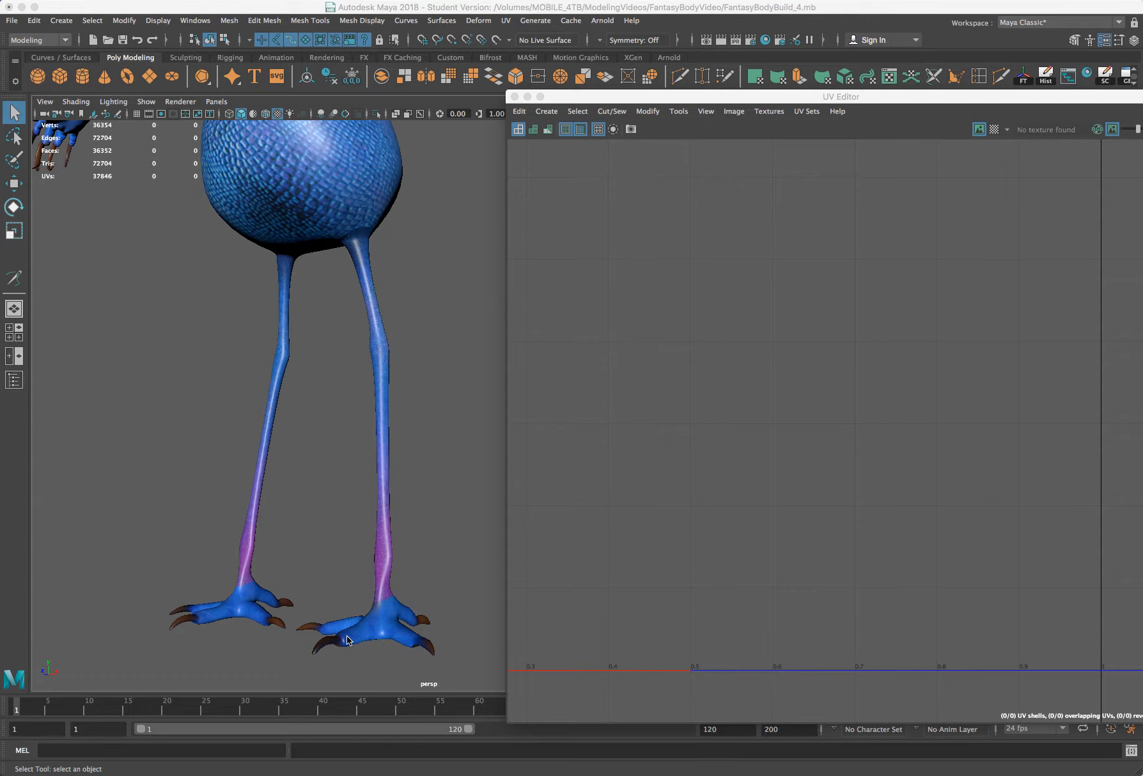
alt+drag(323, 340, 291, 361)
scroll(294, 360, down, 5)
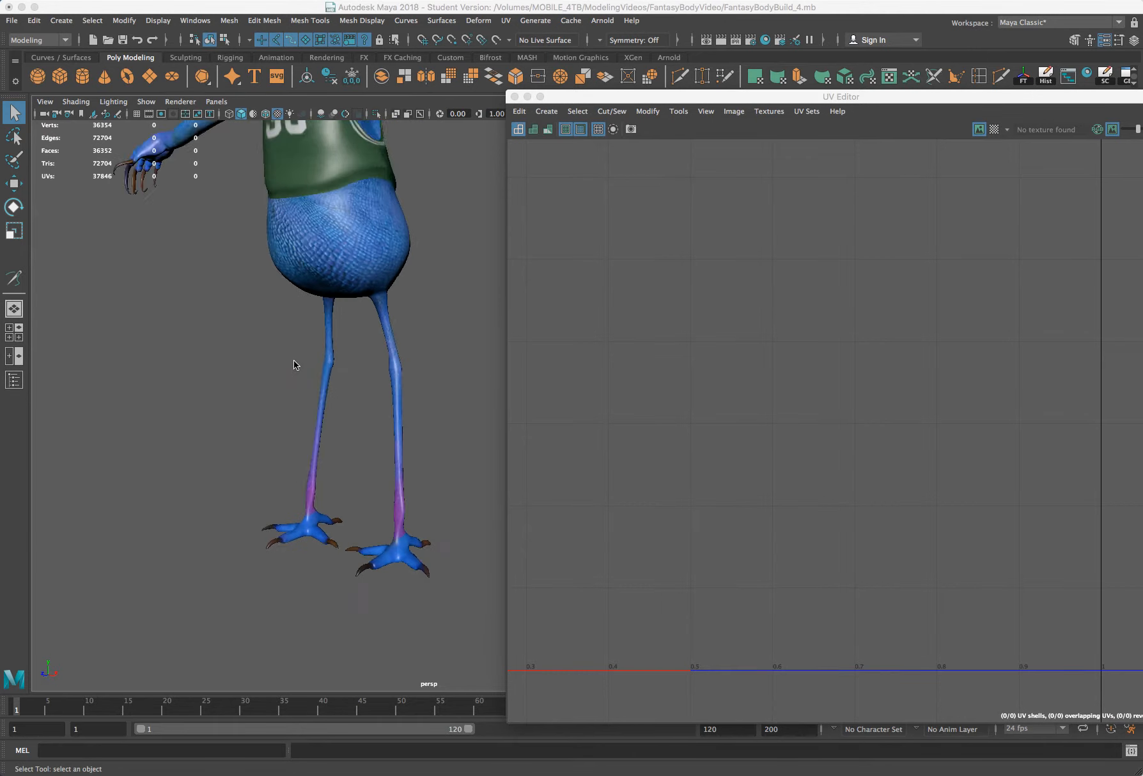
scroll(295, 360, up, 5)
alt+drag(290, 360, 279, 360)
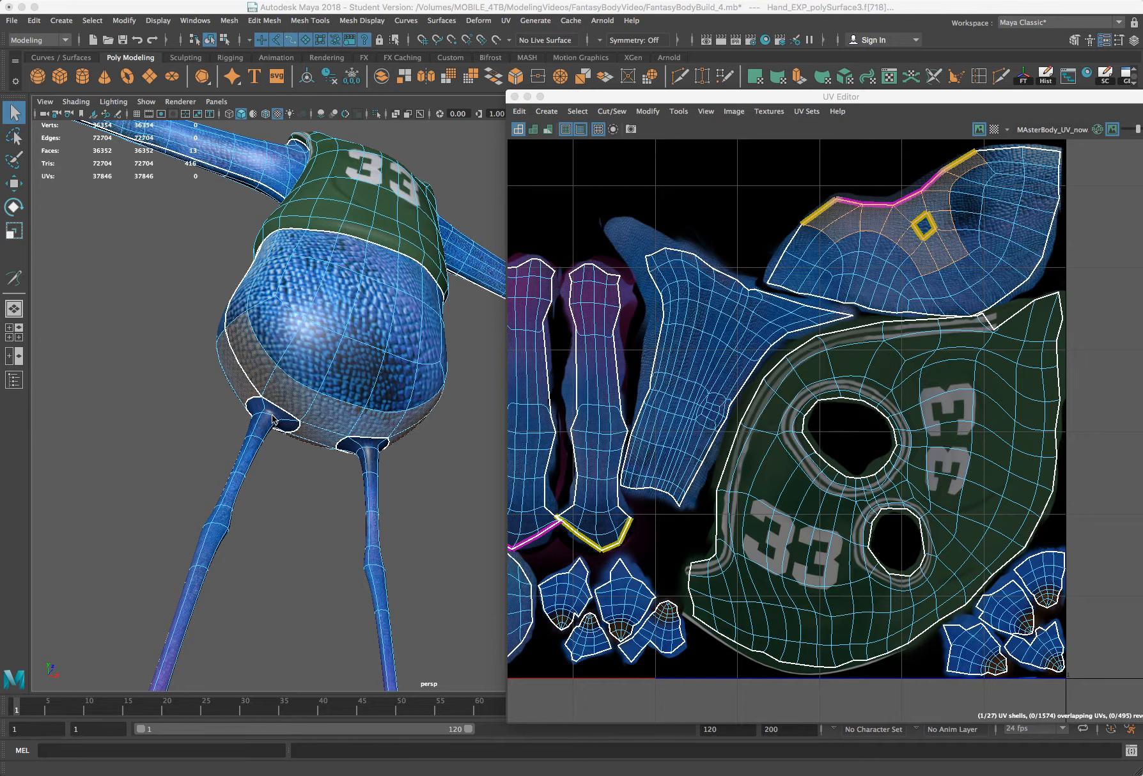
alt+drag(275, 427, 274, 436)
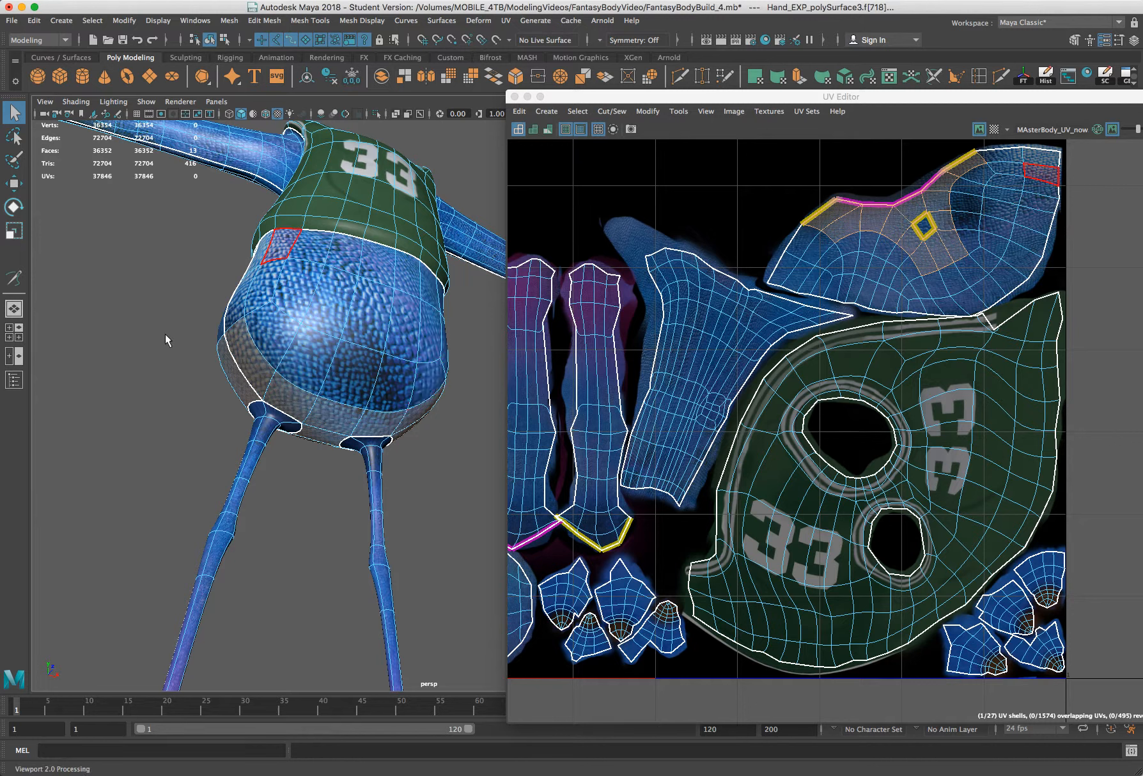
Step: Switch to Photoshop and clone clean scale texture over the belly piece with a 150 px Clone Stamp
key(super+Tab)
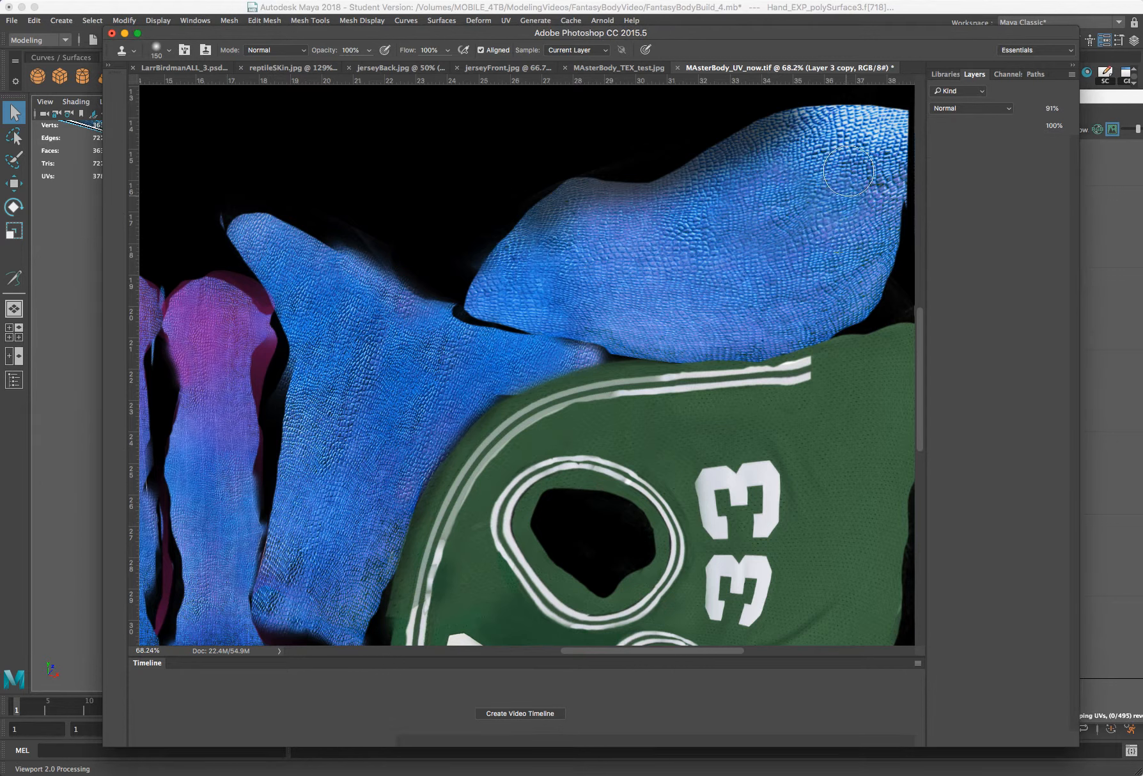
mouse_move(697, 232)
mouse_down()
mouse_move(712, 251)
mouse_move(771, 271)
mouse_move(791, 255)
mouse_up()
alt+click(591, 257)
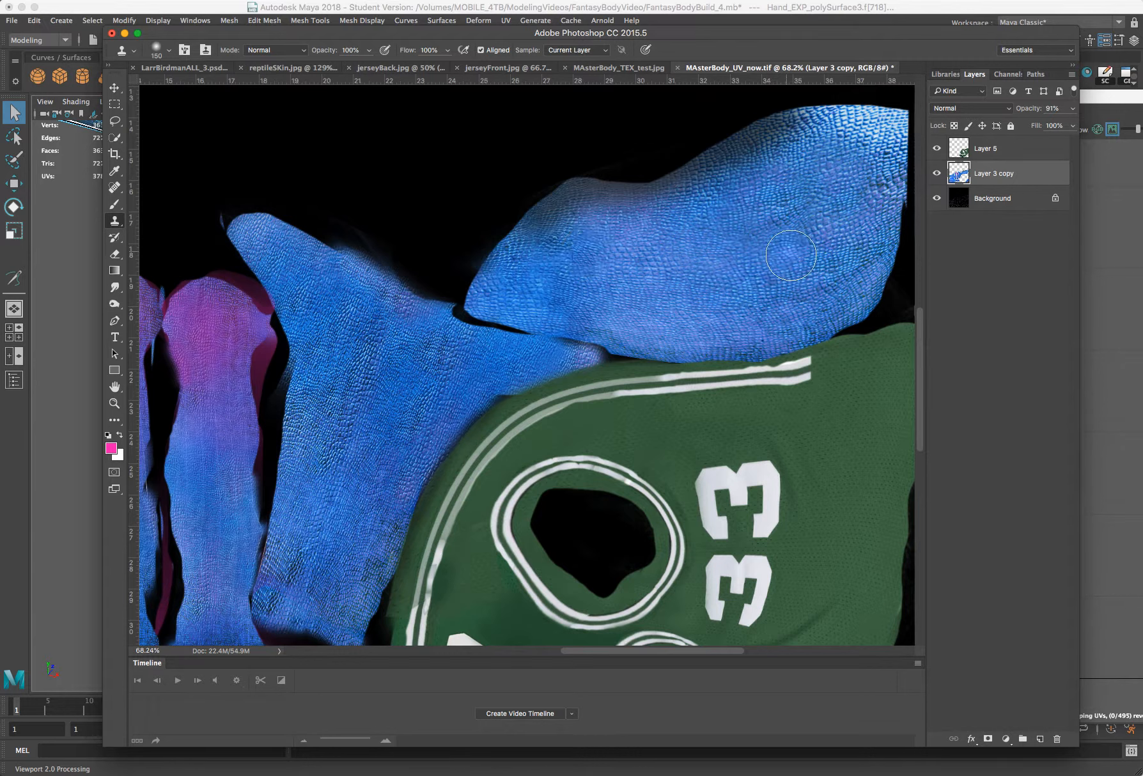
alt+click(788, 216)
mouse_move(798, 202)
mouse_down()
mouse_move(831, 192)
mouse_move(834, 173)
mouse_move(783, 161)
mouse_up()
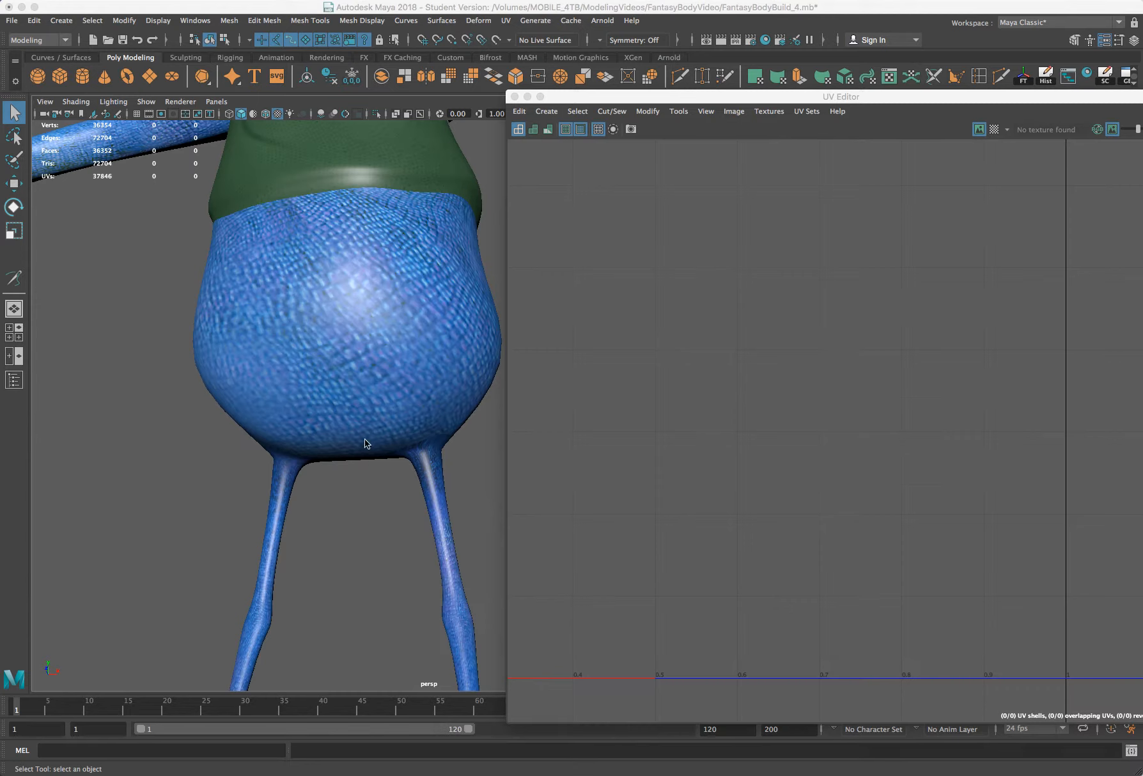
Step: Check the retouched belly and its transition into the legs on the Maya model from several angles
alt+drag(371, 440, 374, 444)
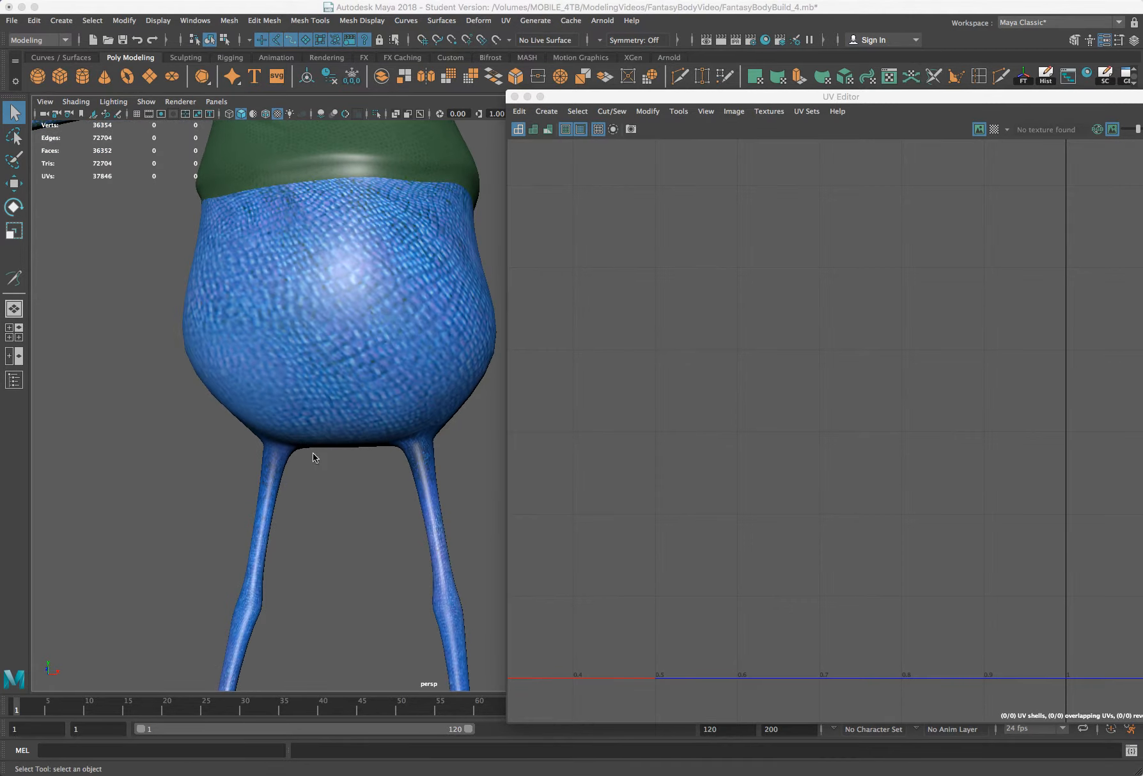
alt+drag(417, 430, 316, 461)
mouse_move(240, 419)
alt+mouse_down()
mouse_move(225, 403)
mouse_move(247, 412)
alt+mouse_up()
scroll(245, 407, down, 8)
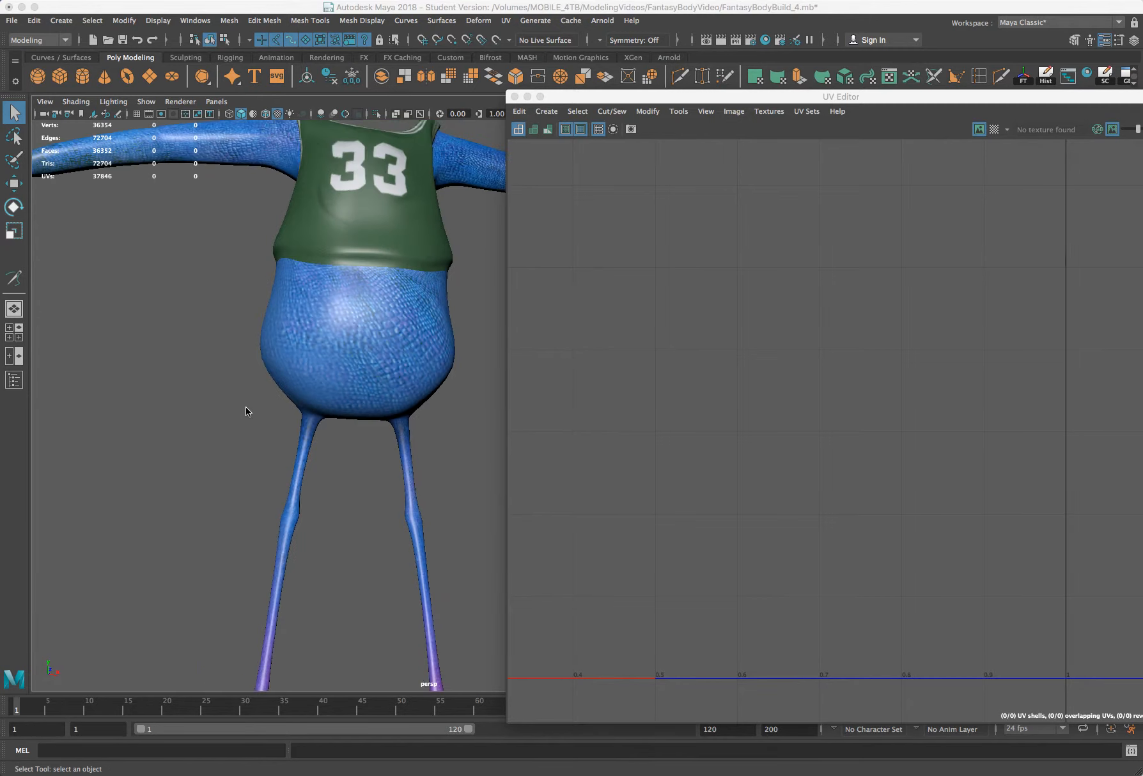
alt+drag(382, 463, 467, 411)
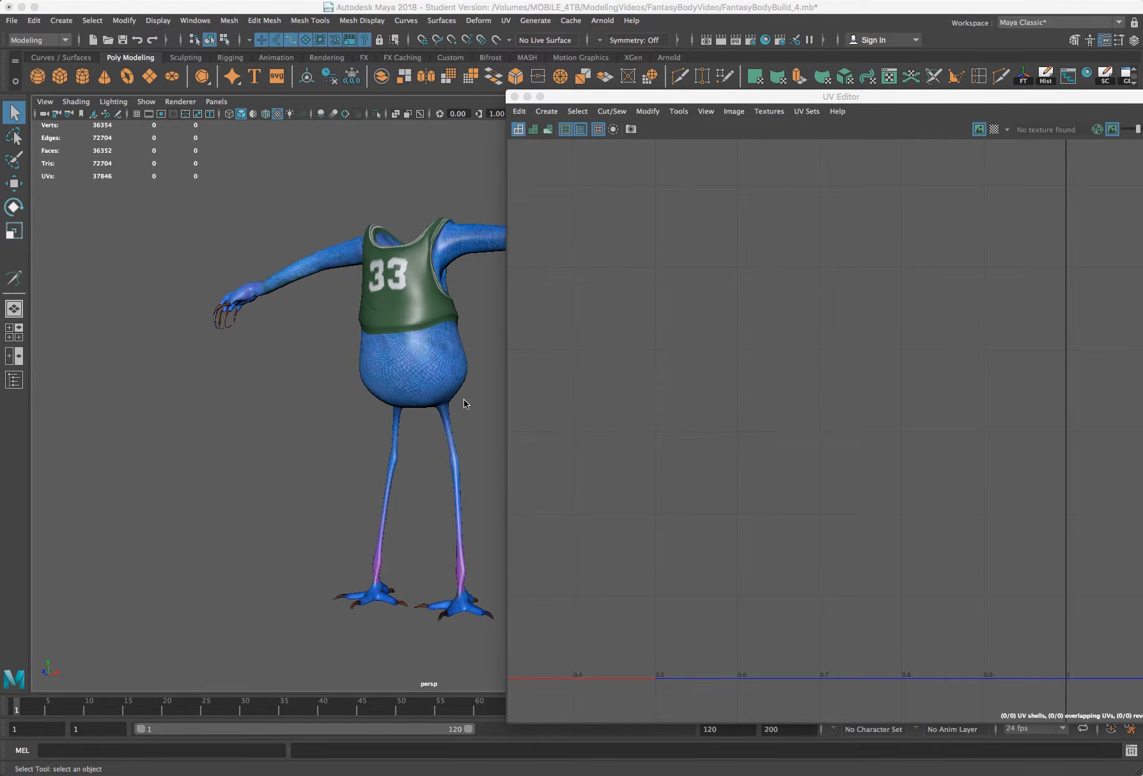
Step: Move the UV Editor aside and examine the whole character, including a close view of the seam between pink ankle and blue foot
drag(579, 98, 679, 103)
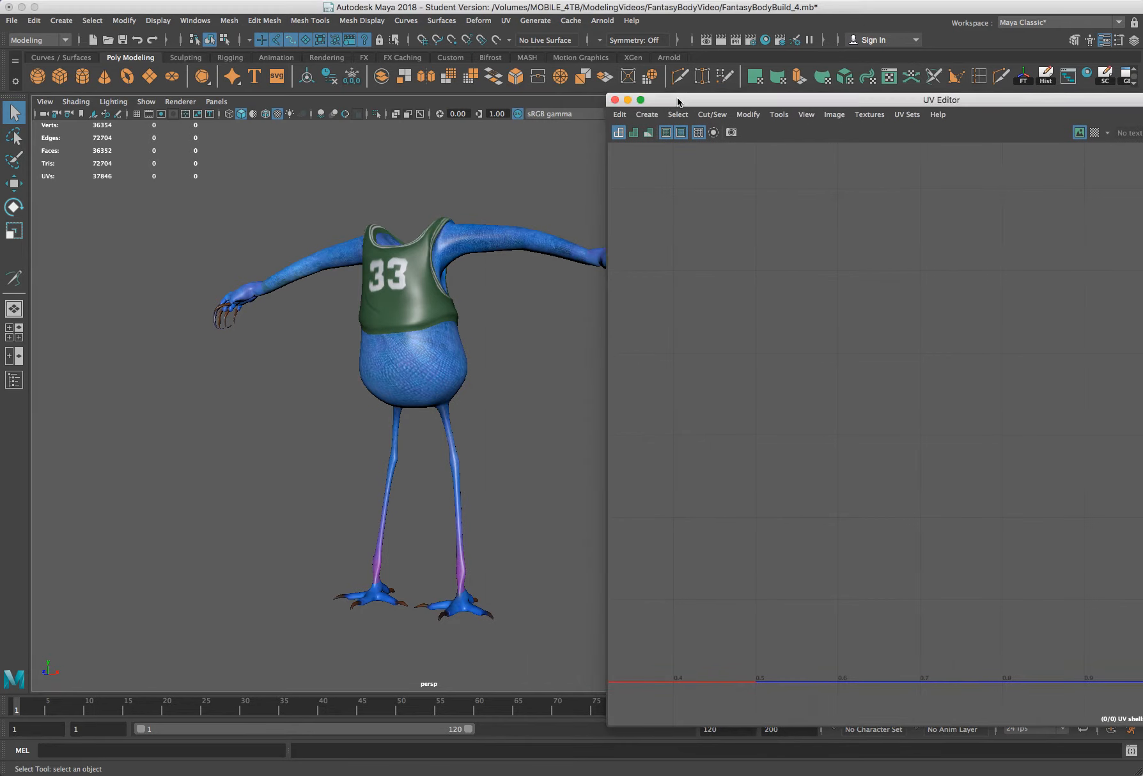
click(515, 255)
alt+drag(512, 259, 504, 270)
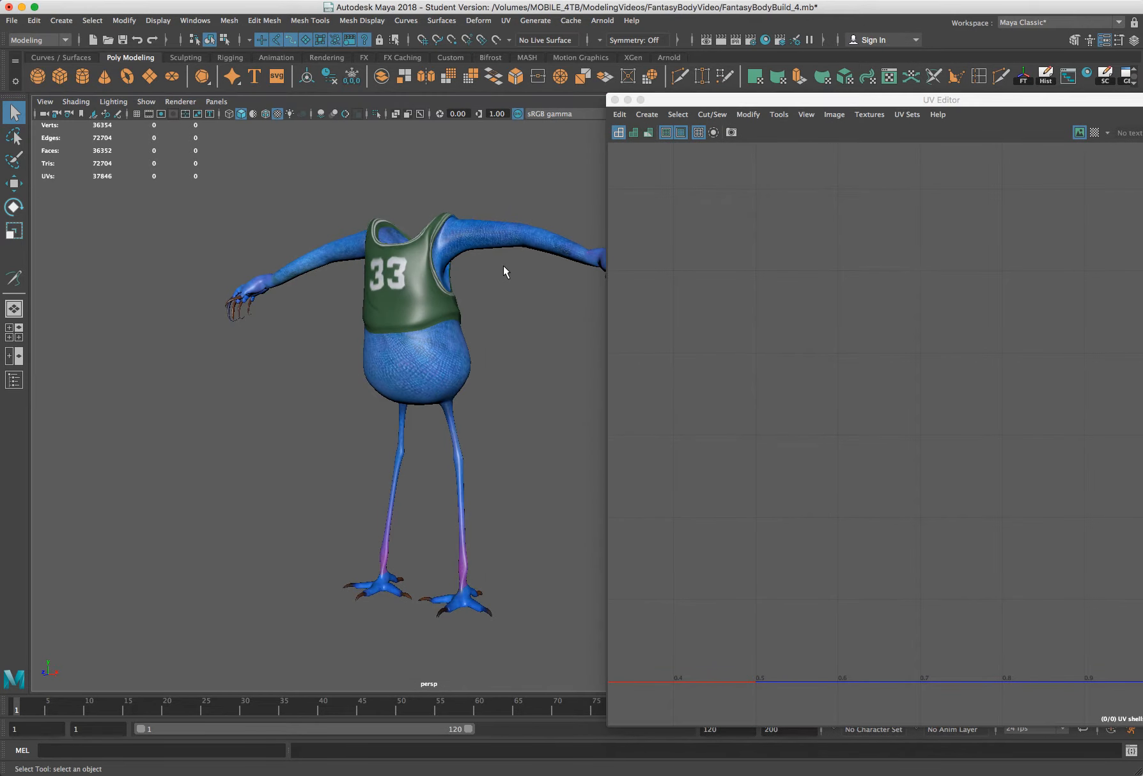
click(469, 242)
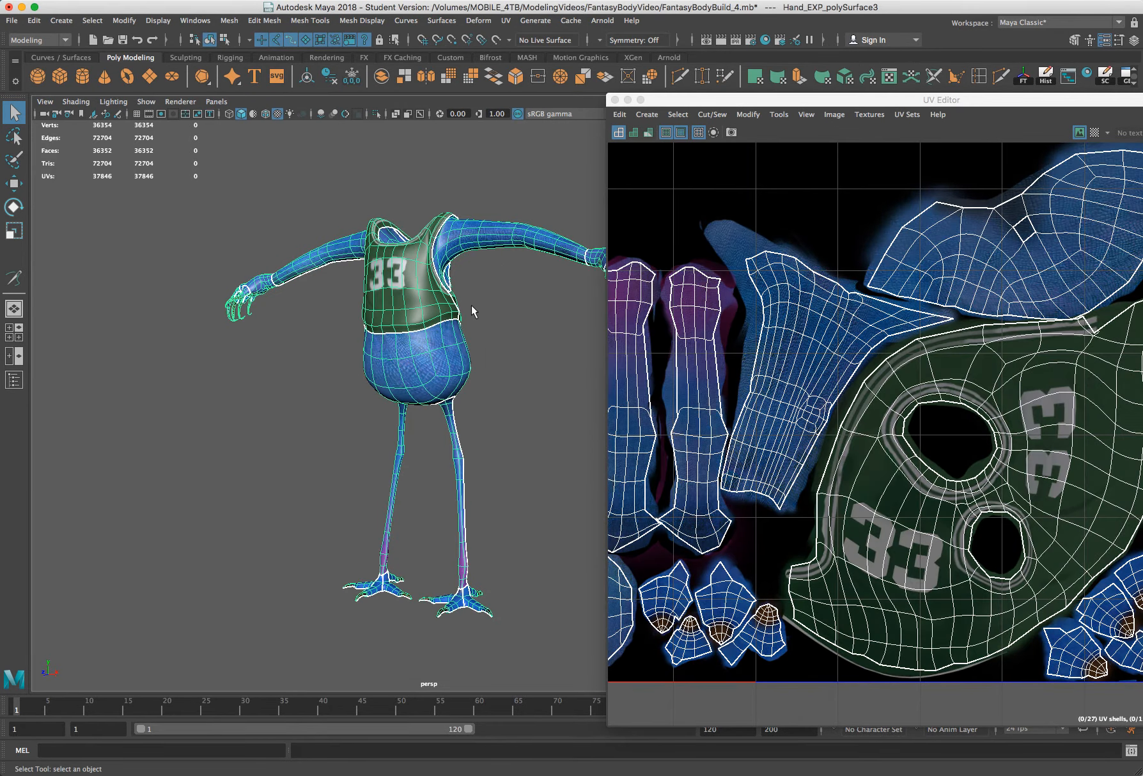
click(491, 325)
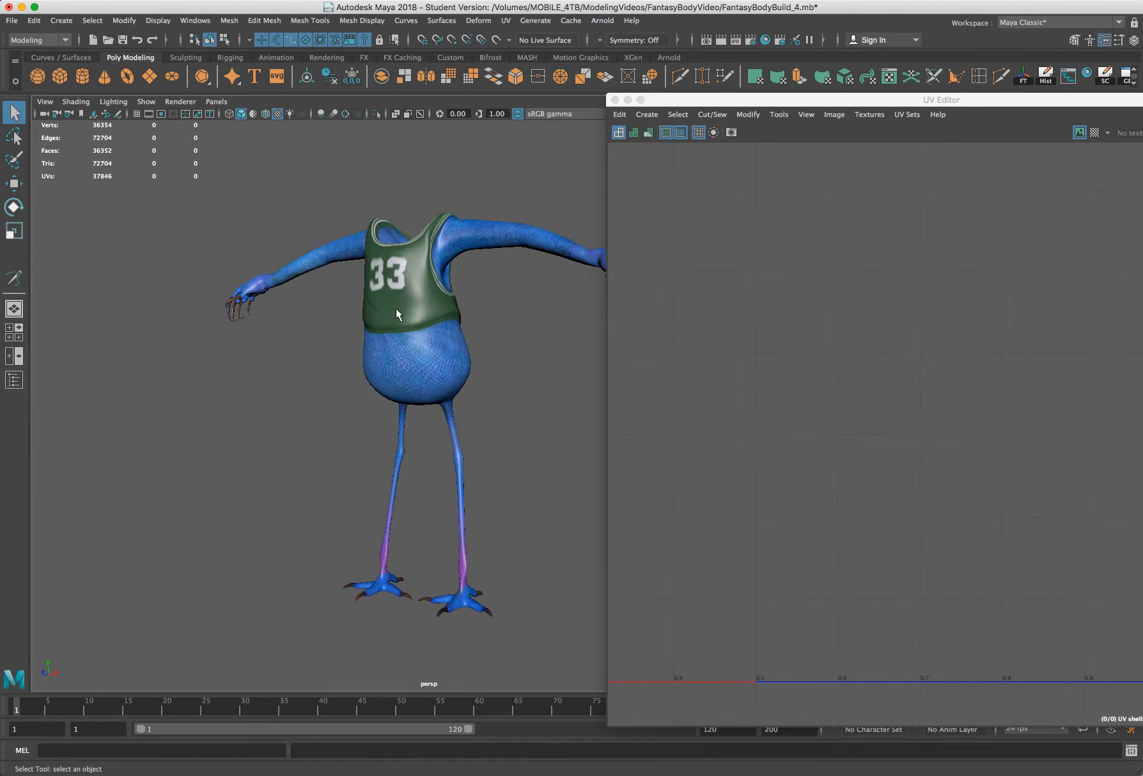
scroll(396, 309, up, 3)
scroll(396, 309, down, 3)
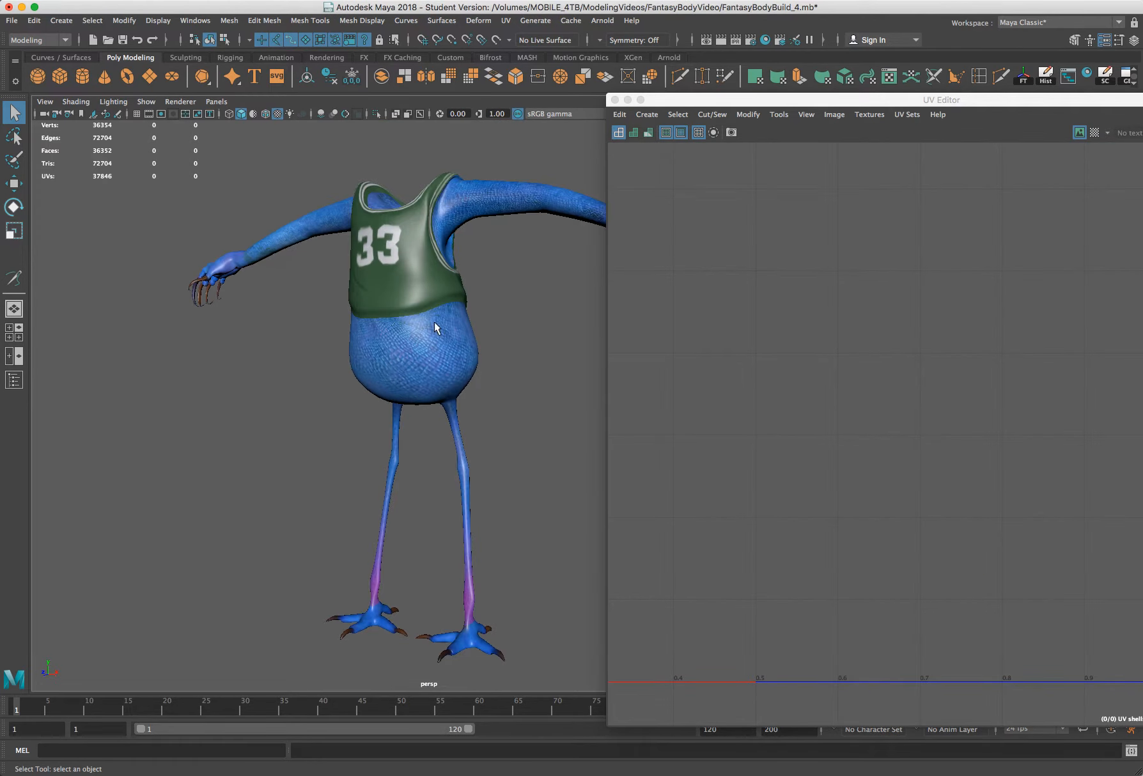
alt+middle_drag(434, 327, 401, 304)
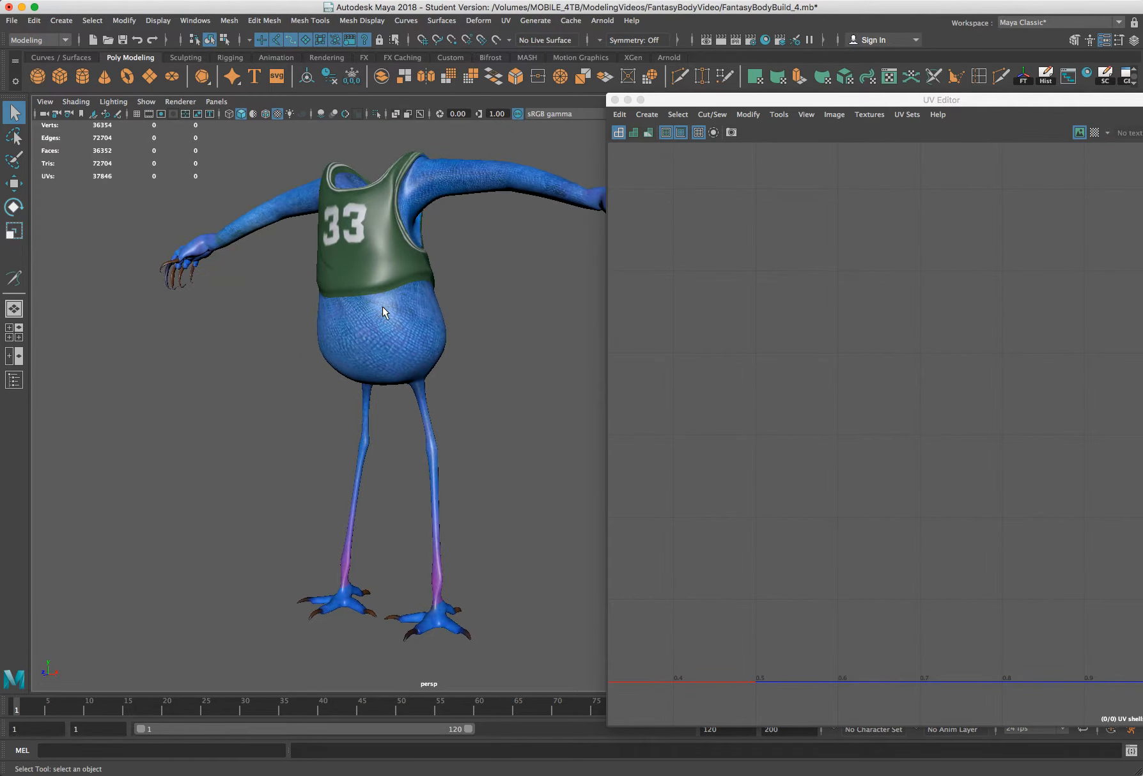
alt+drag(381, 306, 348, 327)
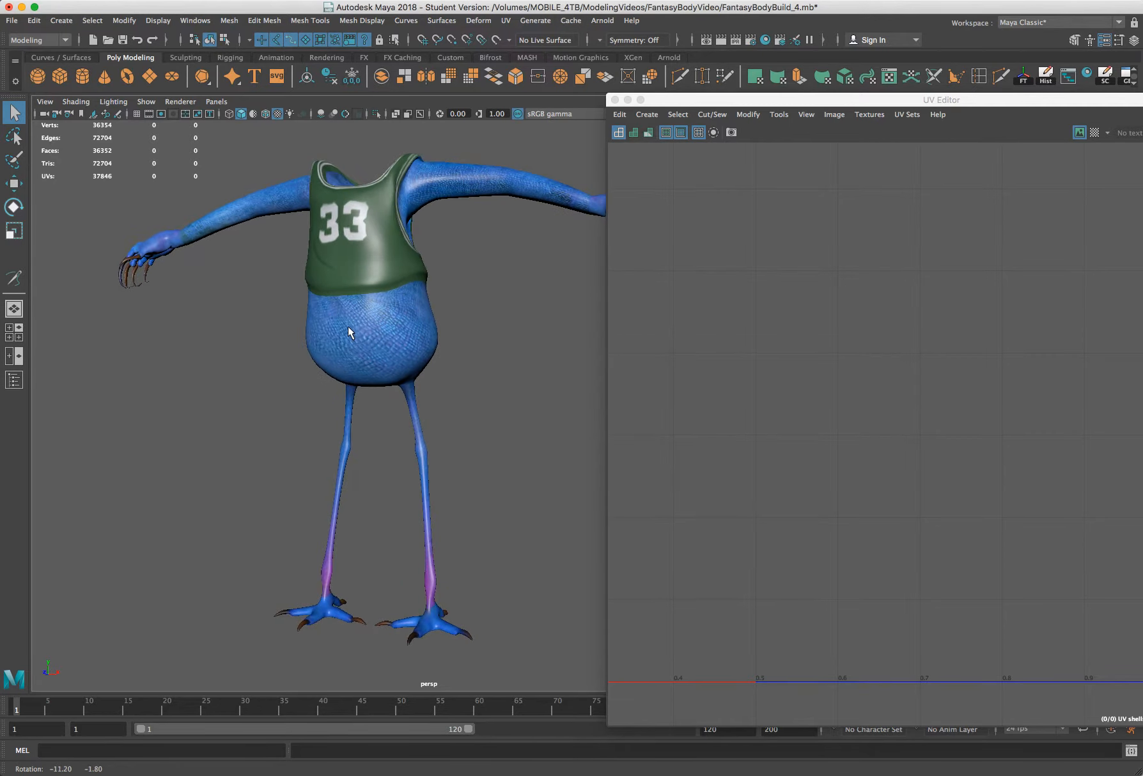
scroll(432, 438, up, 5)
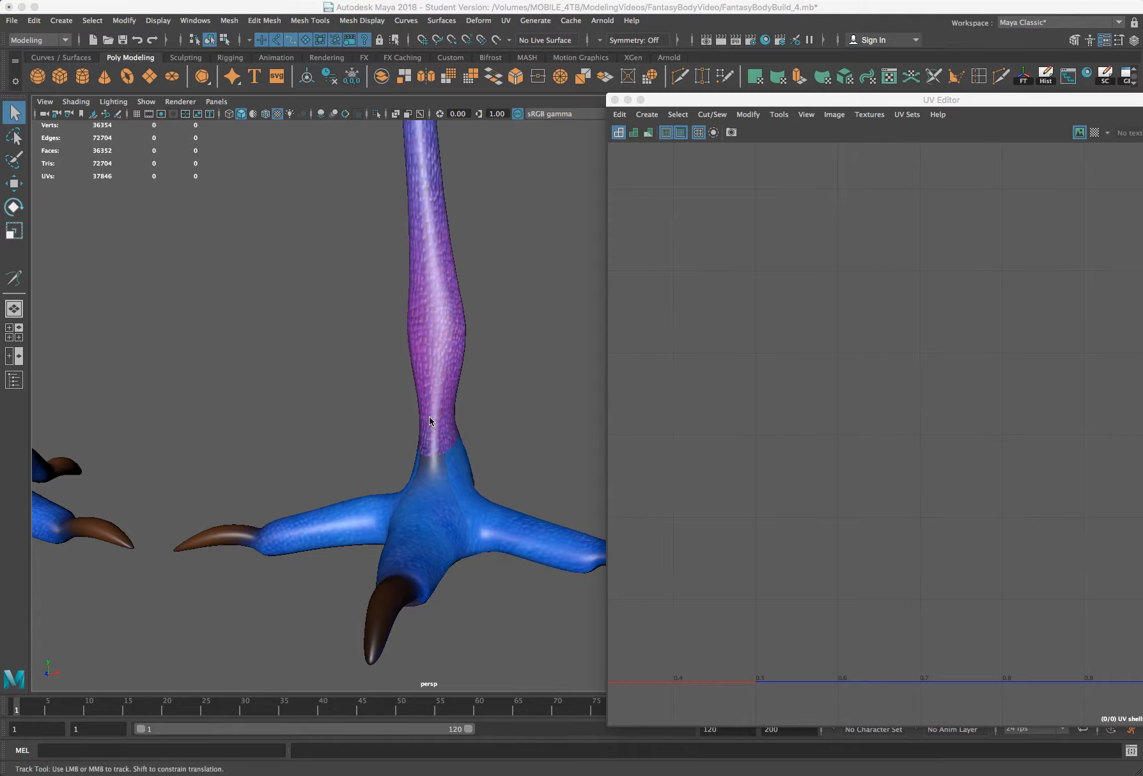
Step: Check the seam between the ankle and the foot from several sides, selecting the body mesh briefly to inspect its foot UV shells
alt+middle_drag(298, 413, 378, 417)
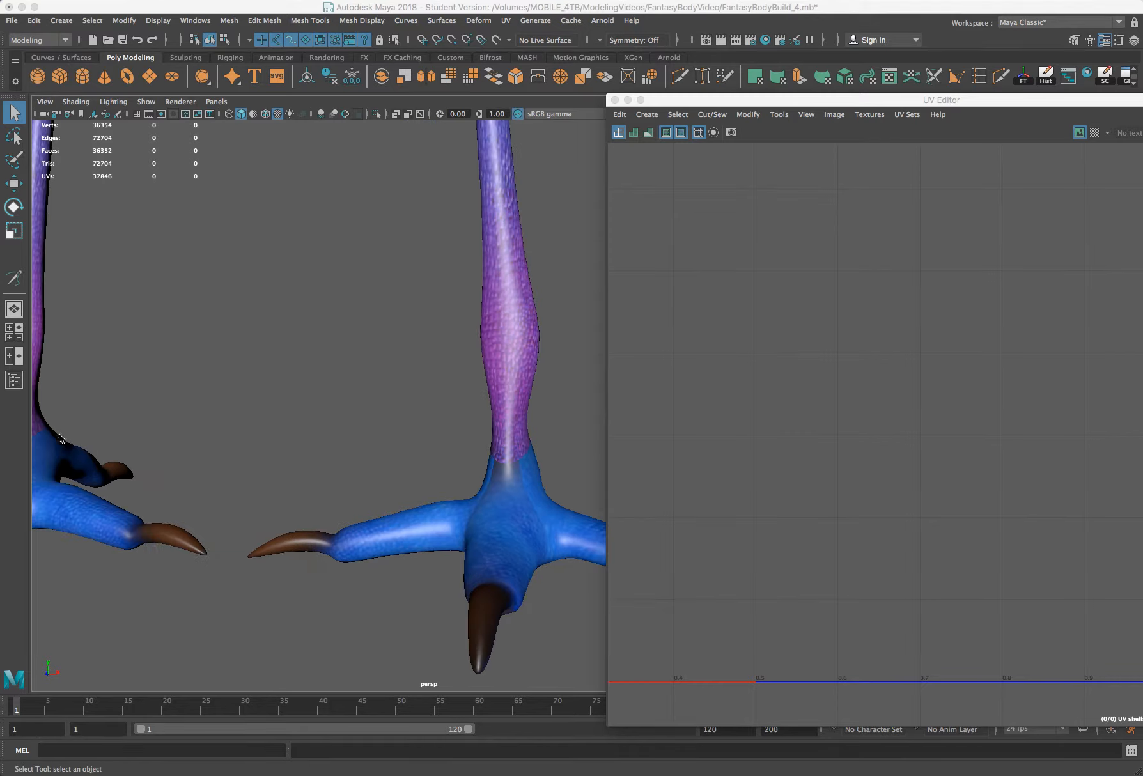
alt+middle_drag(87, 421, 174, 437)
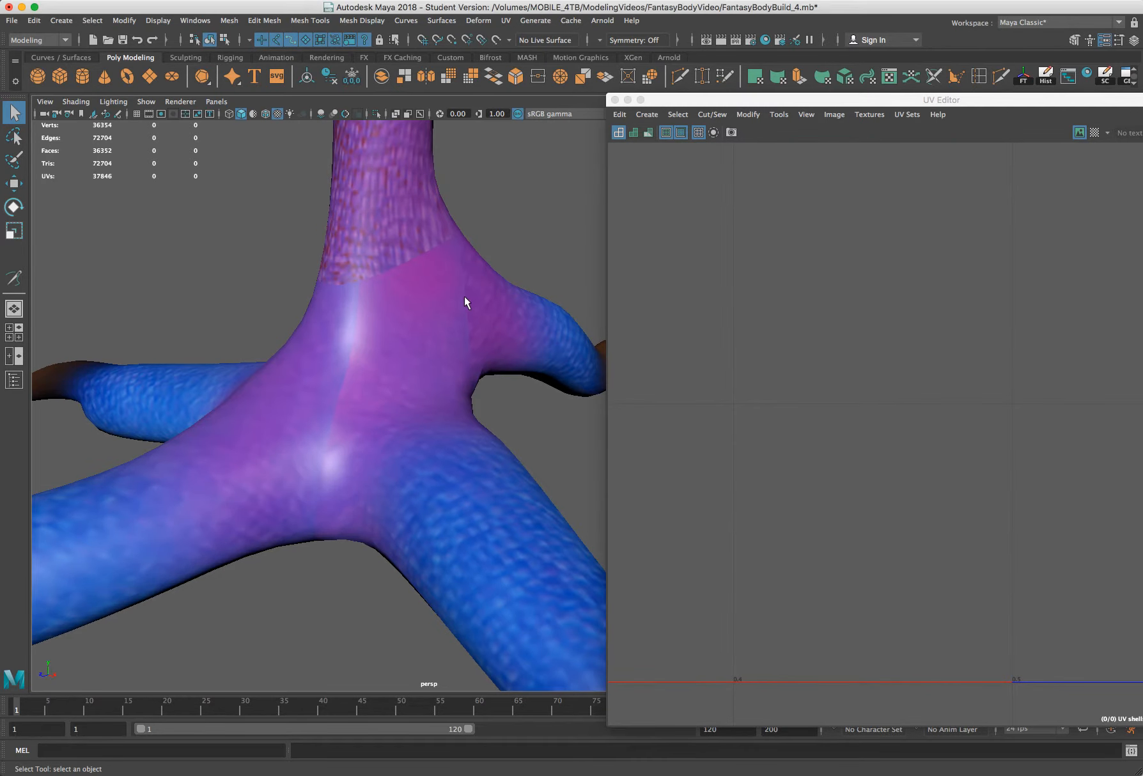
click(450, 278)
scroll(450, 271, down, 10)
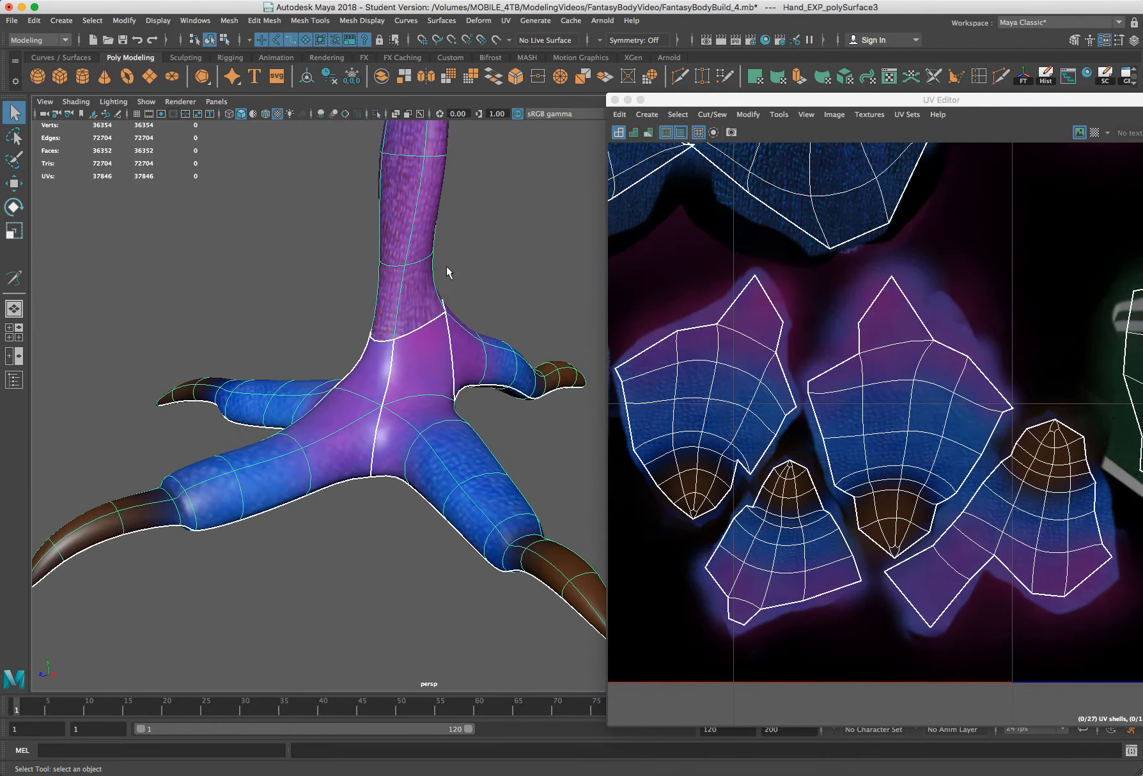
click(490, 281)
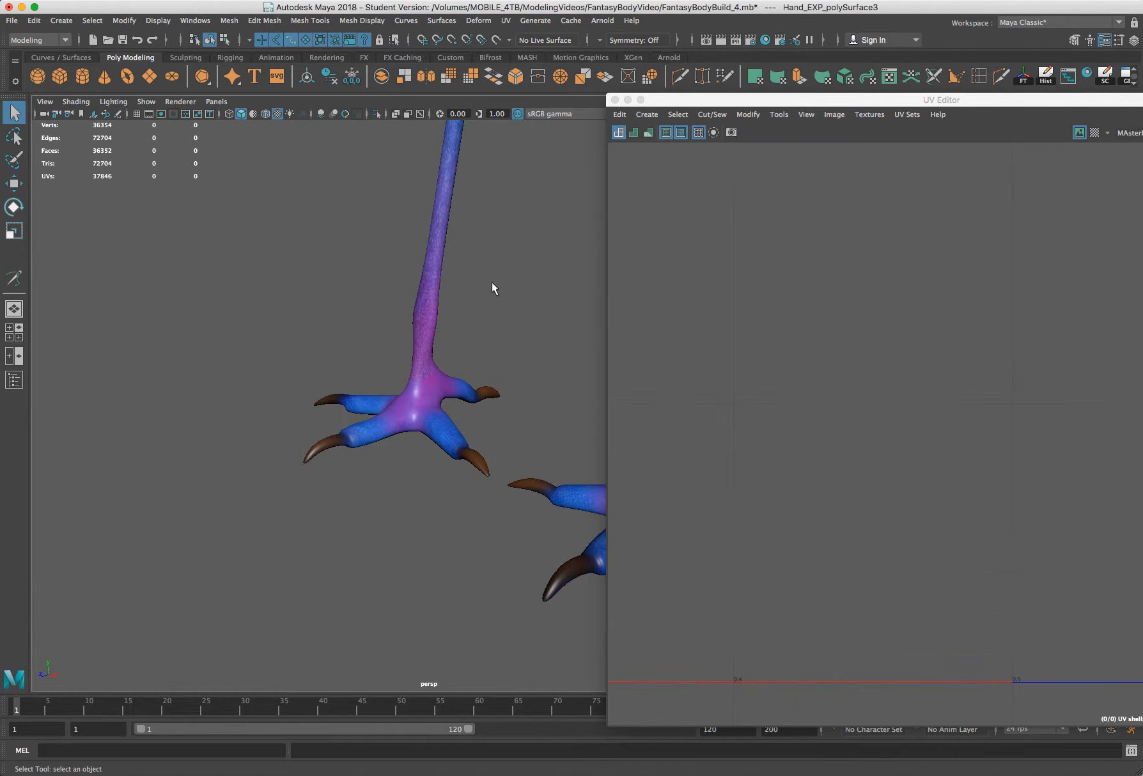
Step: Examine the color transitions on both legs, the wrist and the arm, ending with the whole character from the front
alt+middle_drag(496, 282, 337, 257)
alt+drag(348, 262, 369, 265)
scroll(369, 264, down, 5)
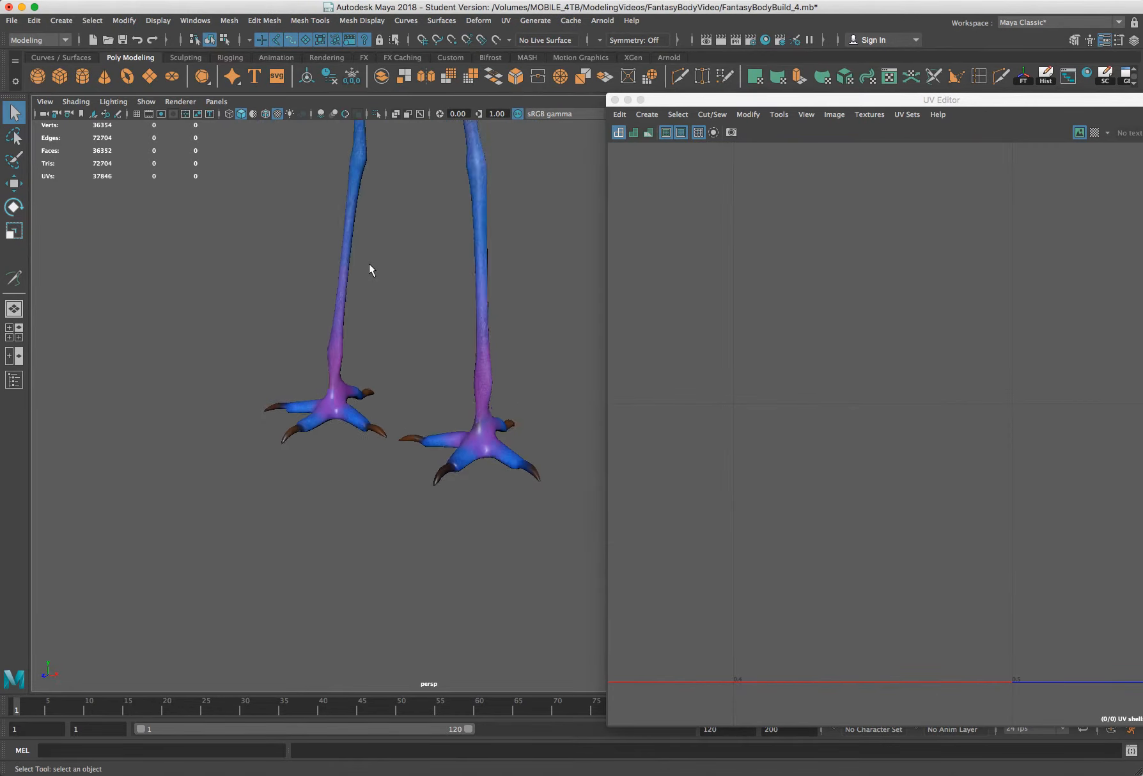
alt+middle_drag(381, 263, 346, 303)
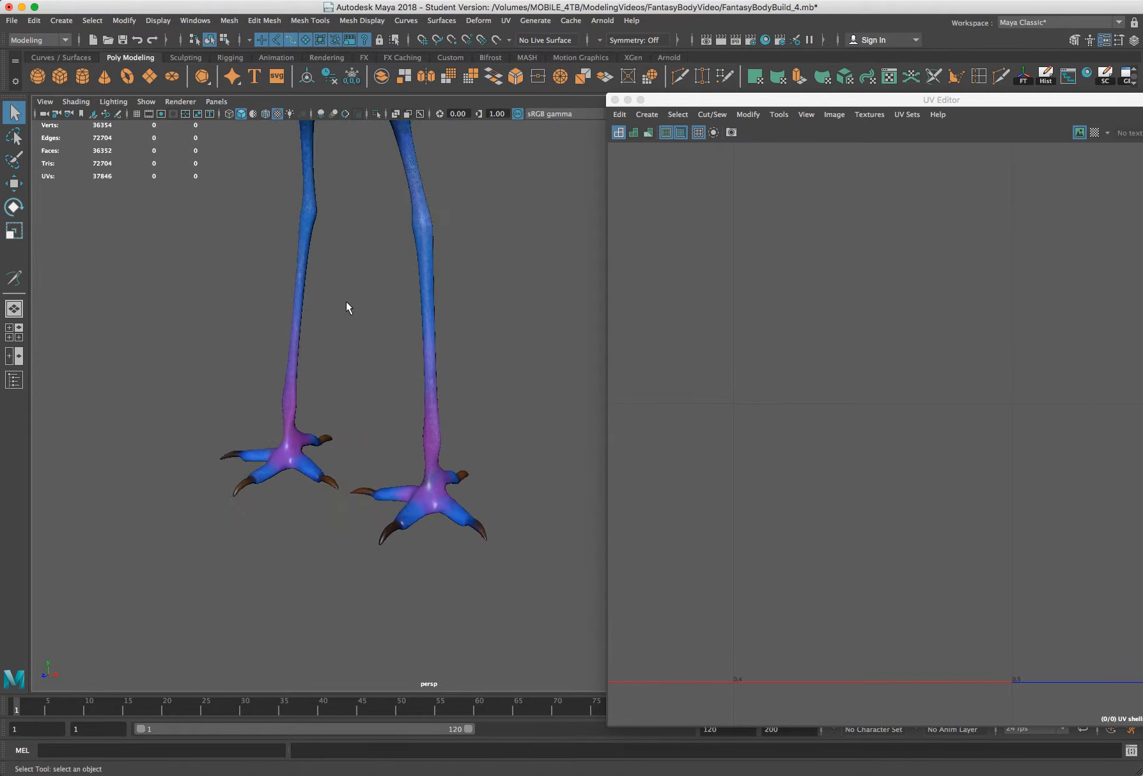
scroll(346, 302, down, 2)
alt+drag(351, 293, 314, 193)
alt+drag(419, 307, 316, 301)
scroll(329, 309, up, 5)
scroll(330, 310, down, 5)
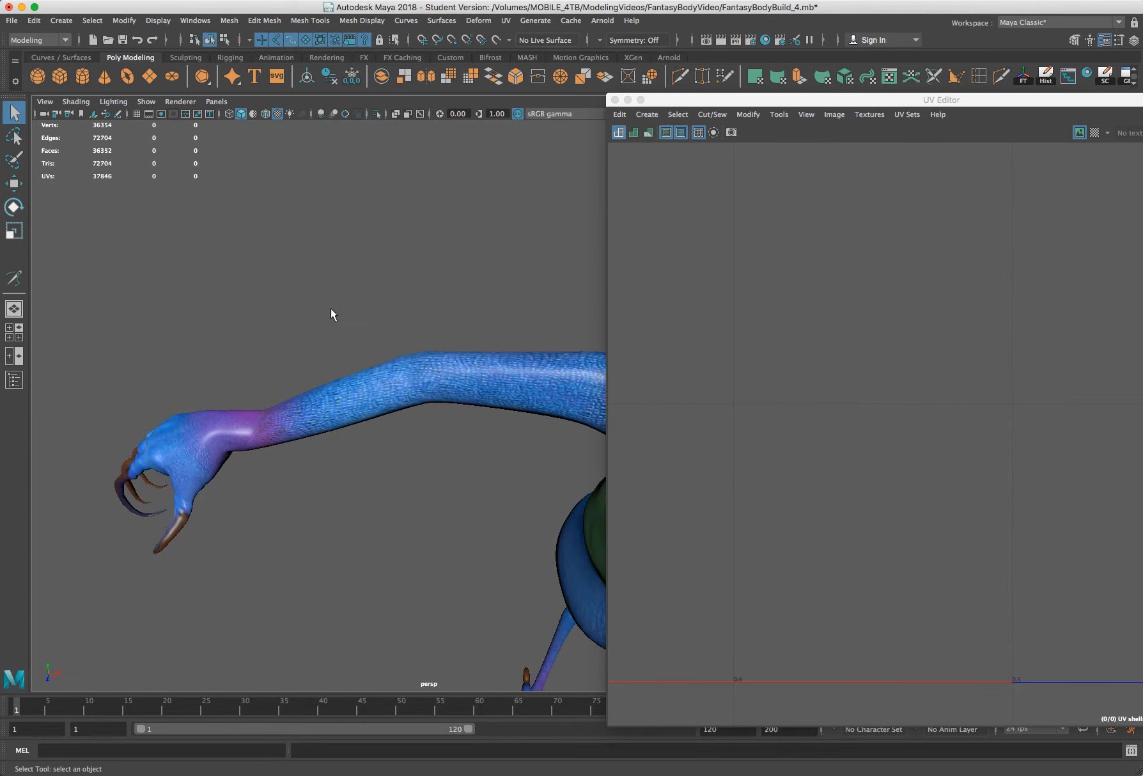
scroll(314, 393, down, 2)
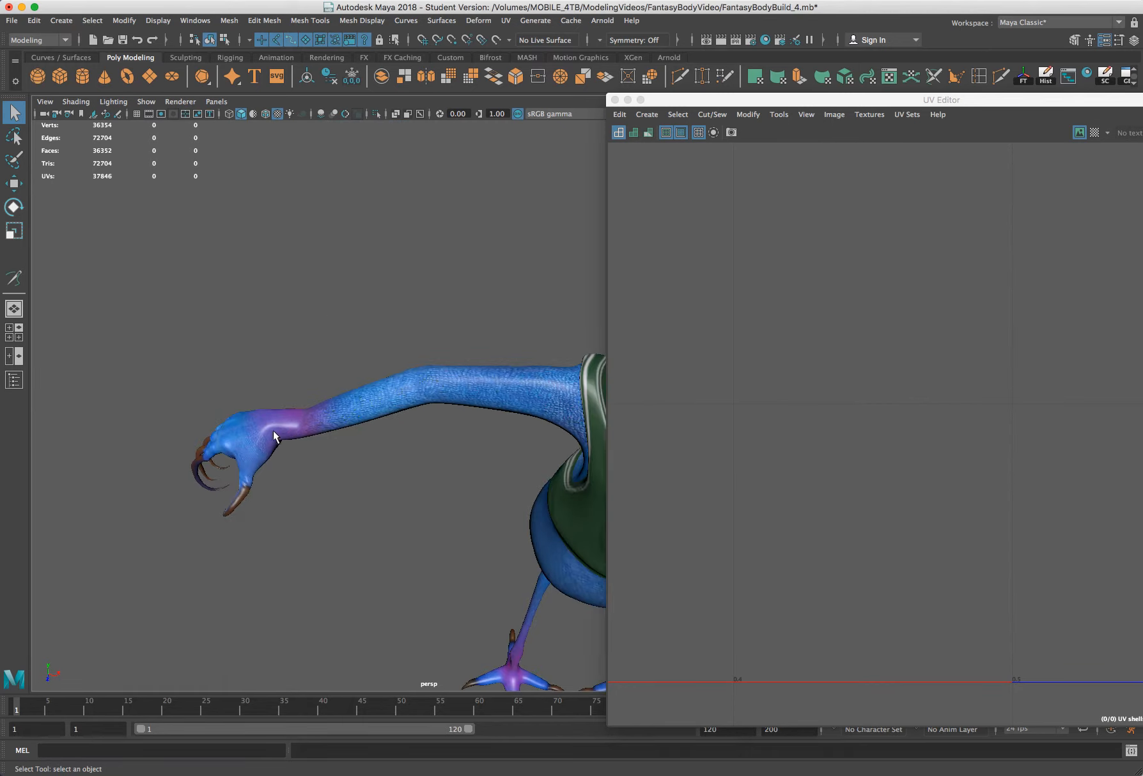
scroll(324, 390, down, 3)
alt+middle_drag(375, 425, 253, 365)
alt+drag(371, 383, 385, 359)
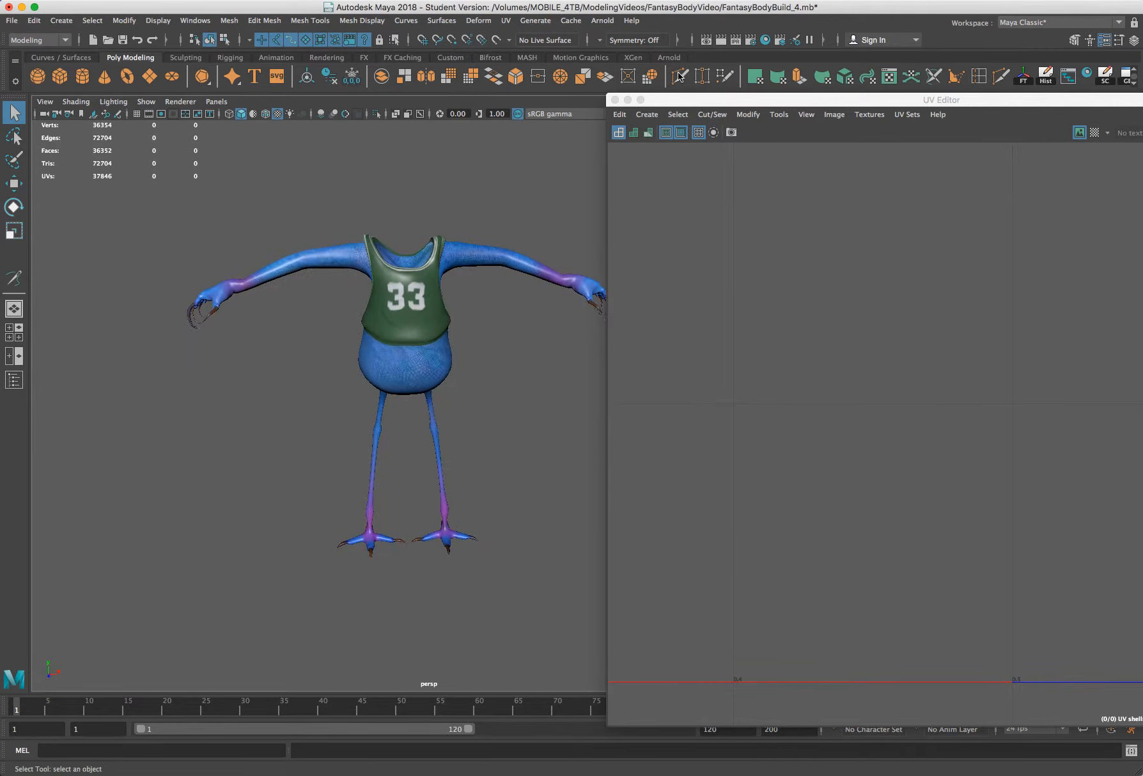
Step: Move the UV Editor clear of the viewport and inspect the full figure's color balance from the front and below
drag(671, 100, 885, 146)
alt+drag(626, 326, 624, 328)
scroll(453, 316, up, 3)
alt+drag(457, 314, 493, 353)
scroll(493, 353, up, 2)
scroll(493, 353, down, 2)
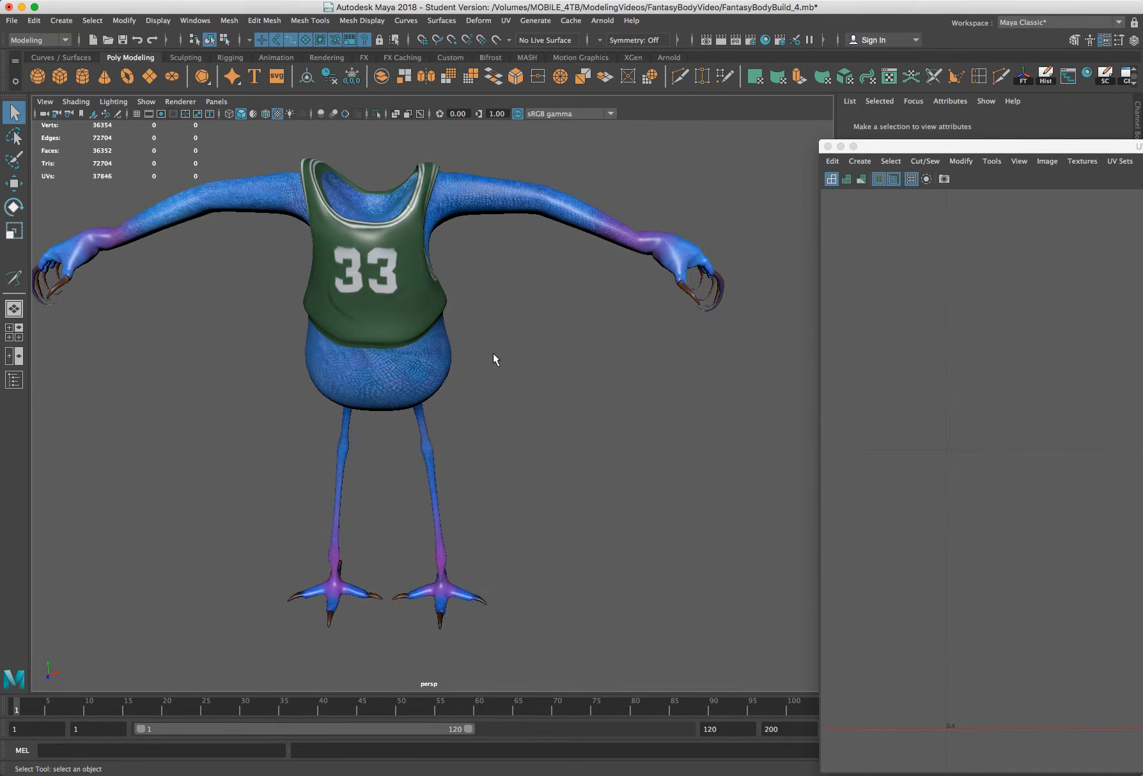
alt+drag(431, 453, 429, 425)
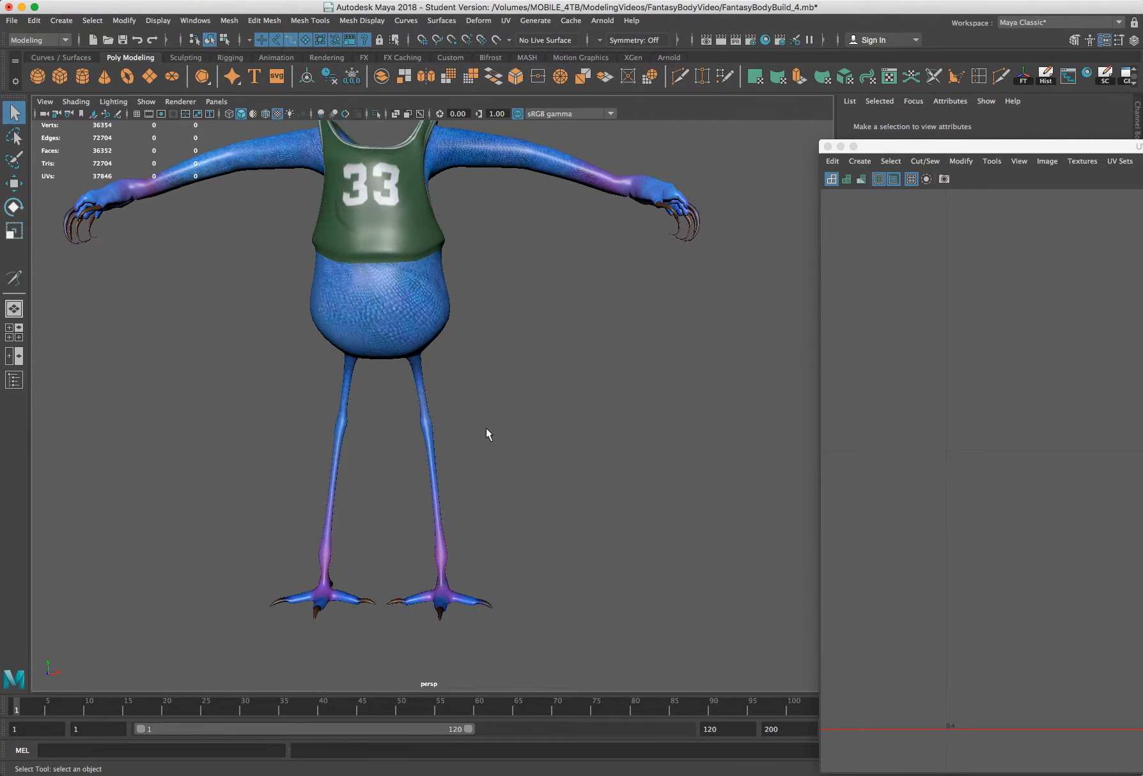
alt+drag(478, 425, 473, 424)
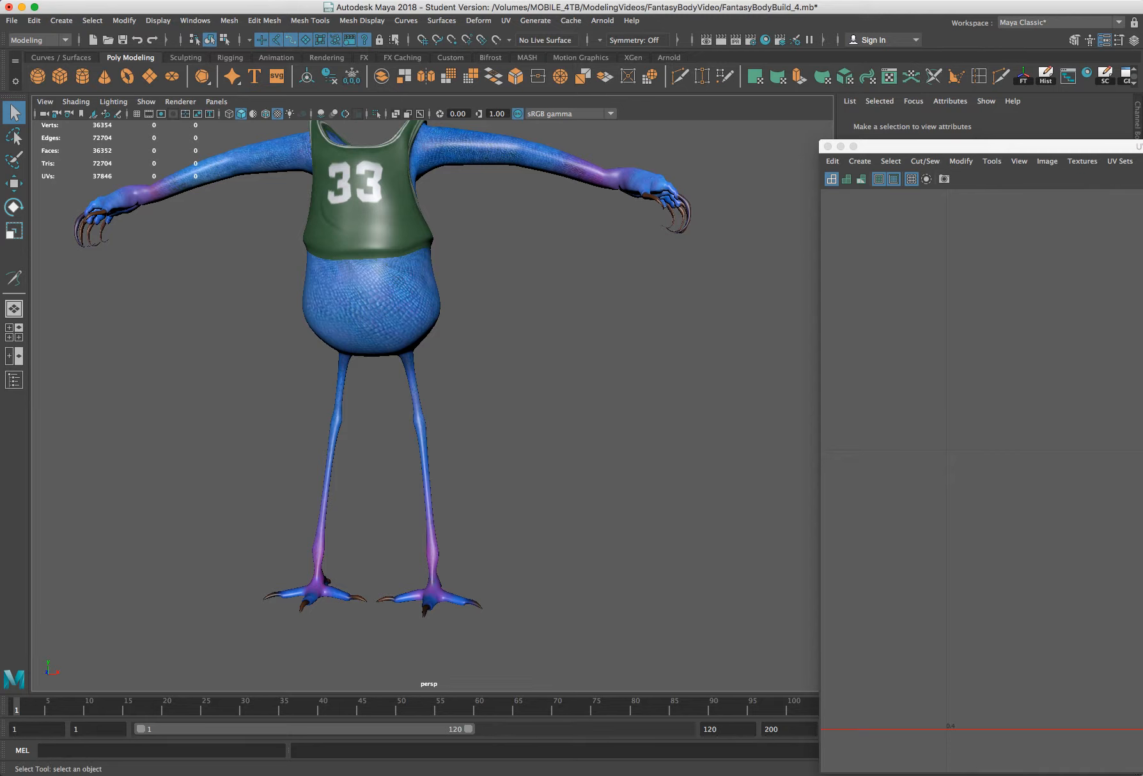
Step: Switch to Photoshop and brush soft pink over the knee area of the leg pieces with a 200 px brush at 8% opacity
key(super+Tab)
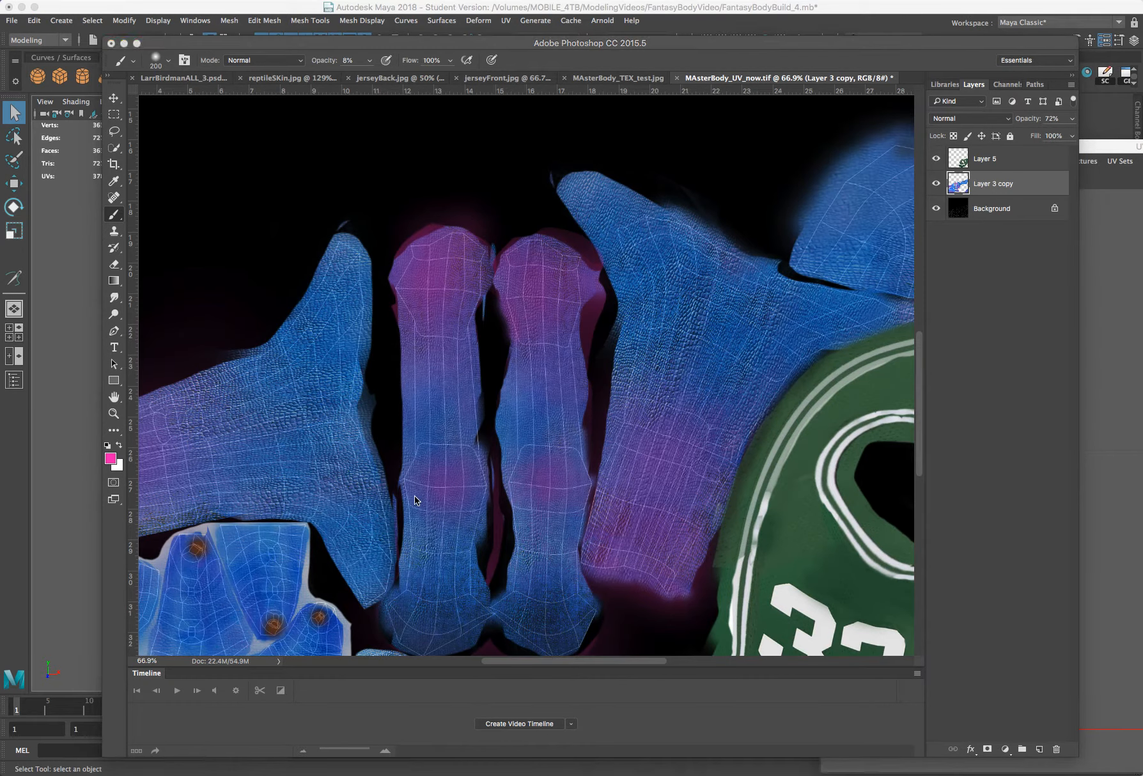
click(442, 460)
mouse_move(444, 460)
mouse_down()
mouse_move(463, 466)
mouse_move(473, 494)
mouse_up()
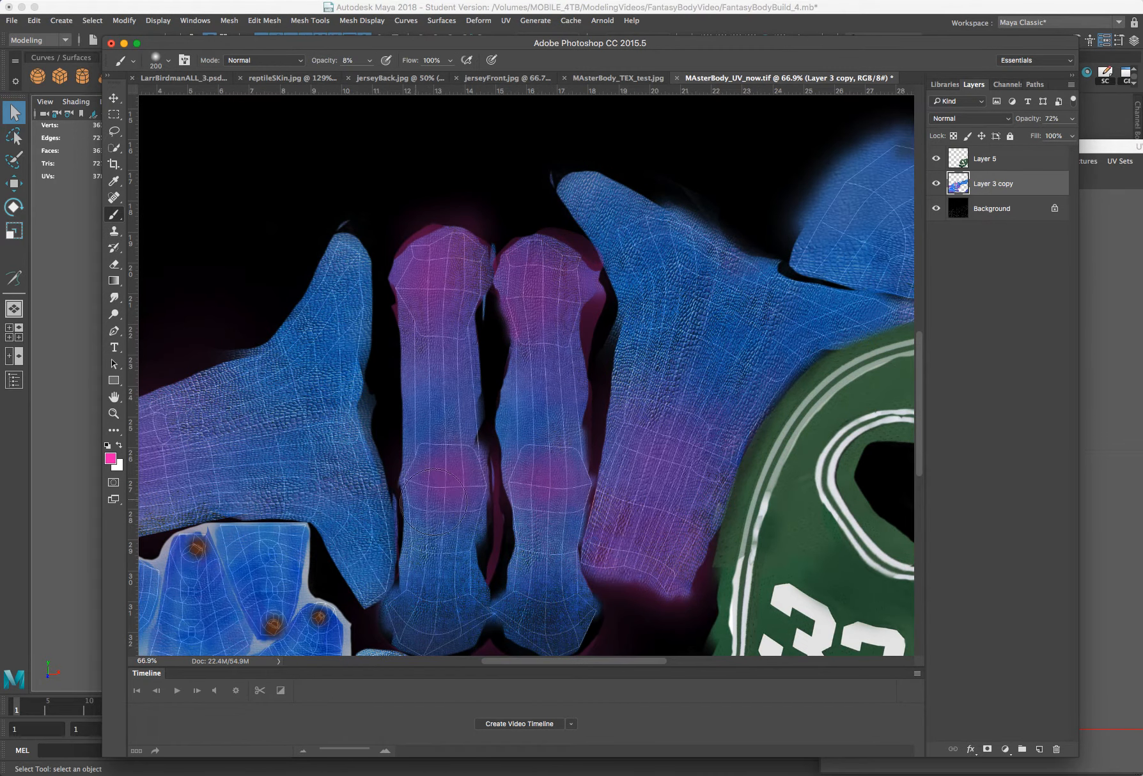
Step: Switch to Maya and check the pink knees and purple forearms on the updated character model
key(super+Tab)
alt+drag(530, 487, 491, 487)
scroll(450, 419, down, 3)
alt+drag(477, 340, 462, 312)
scroll(366, 275, up, 3)
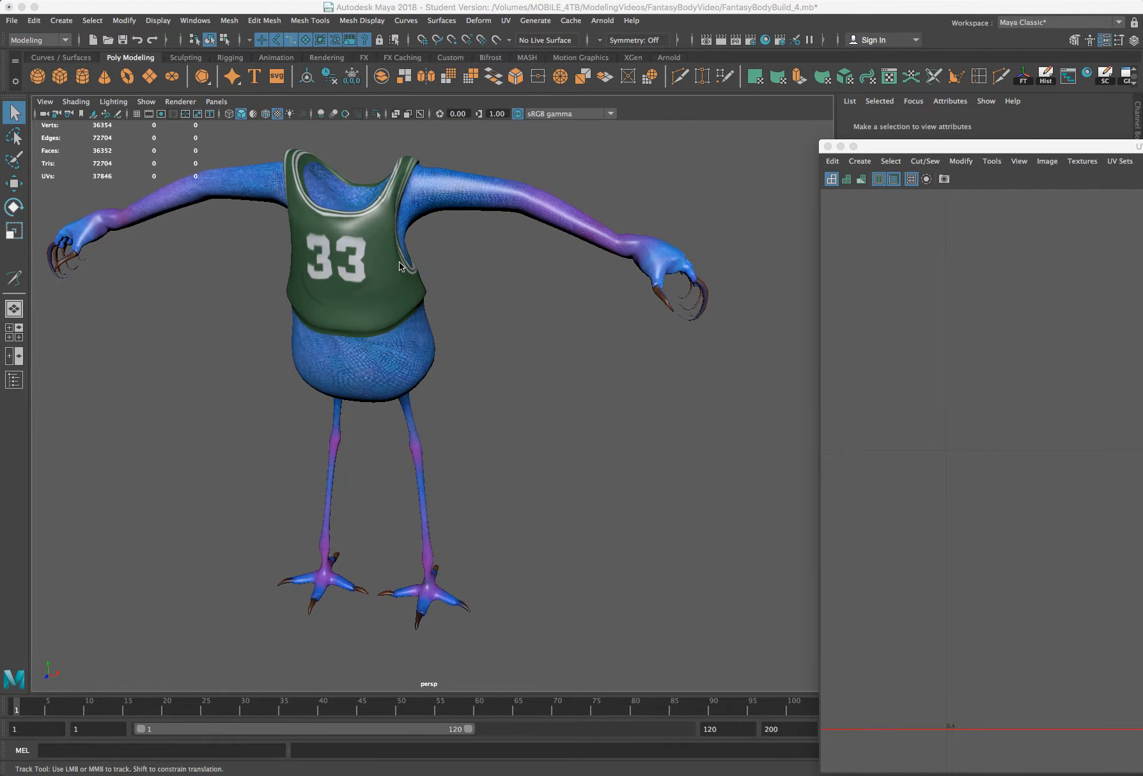
scroll(405, 268, up, 3)
mouse_move(411, 266)
alt+mouse_down()
mouse_move(515, 267)
mouse_move(416, 264)
alt+mouse_up()
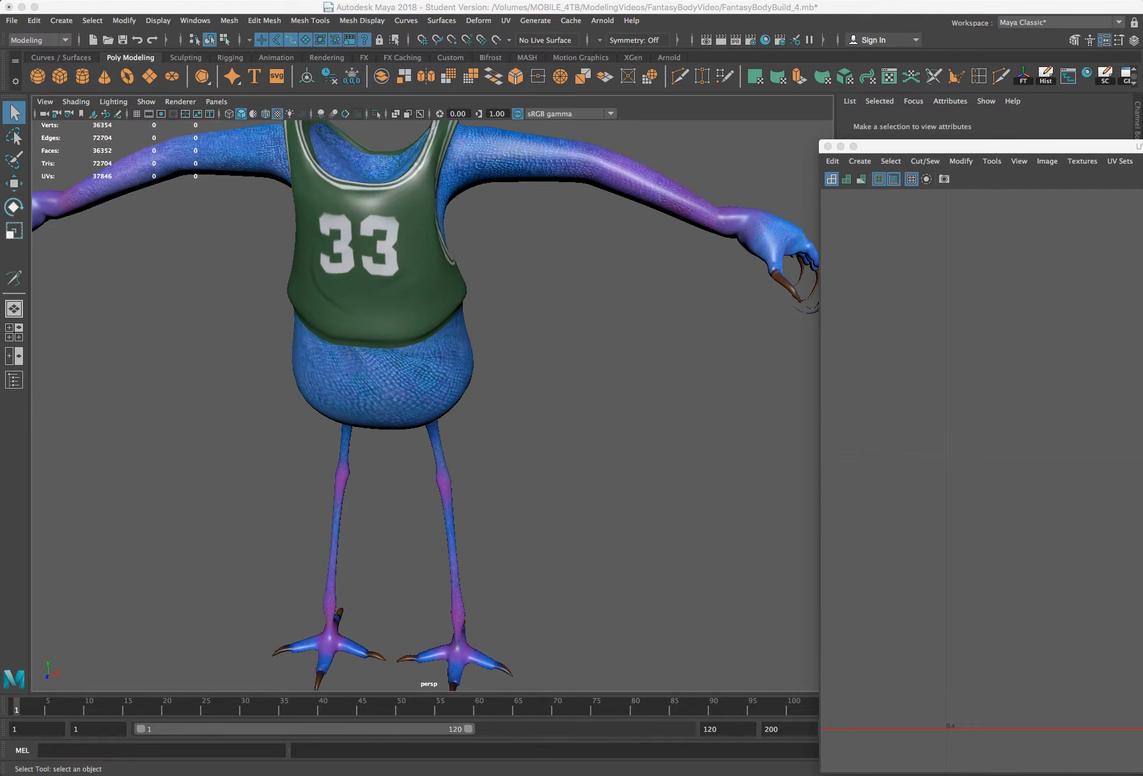
Step: Inspect the scaly belly and the pink knees on the model from below, the front and the side
alt+drag(472, 549, 436, 531)
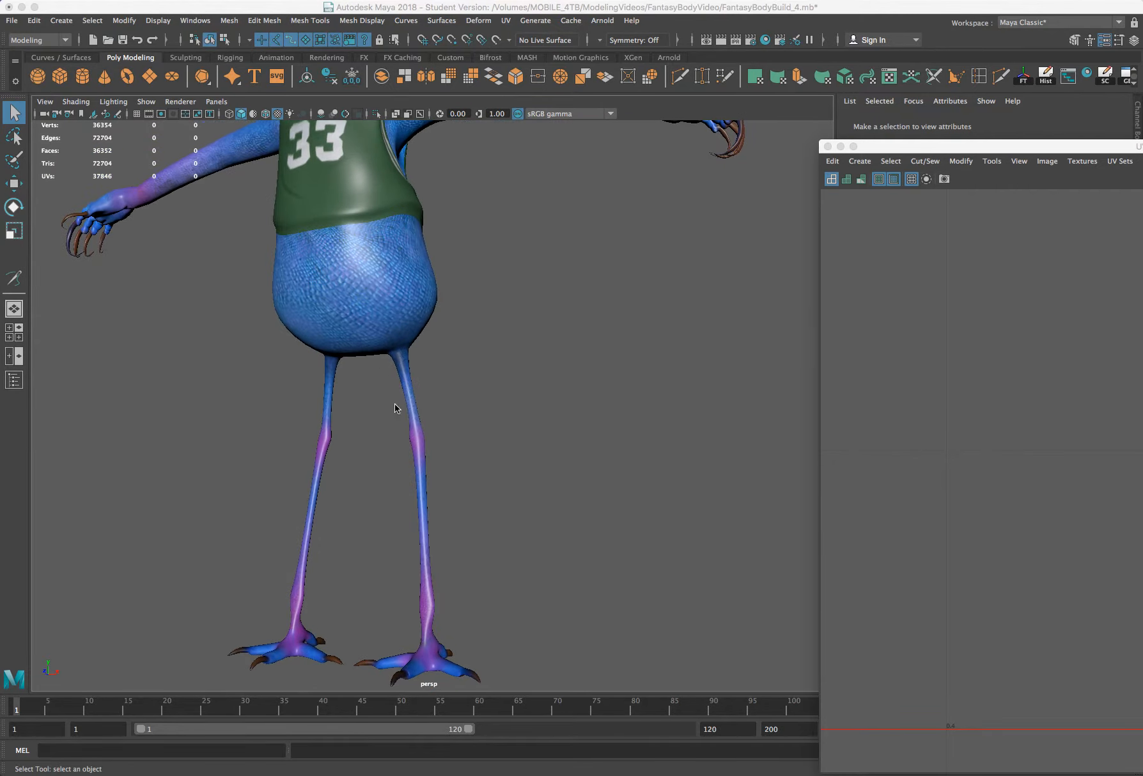
alt+drag(391, 312, 428, 319)
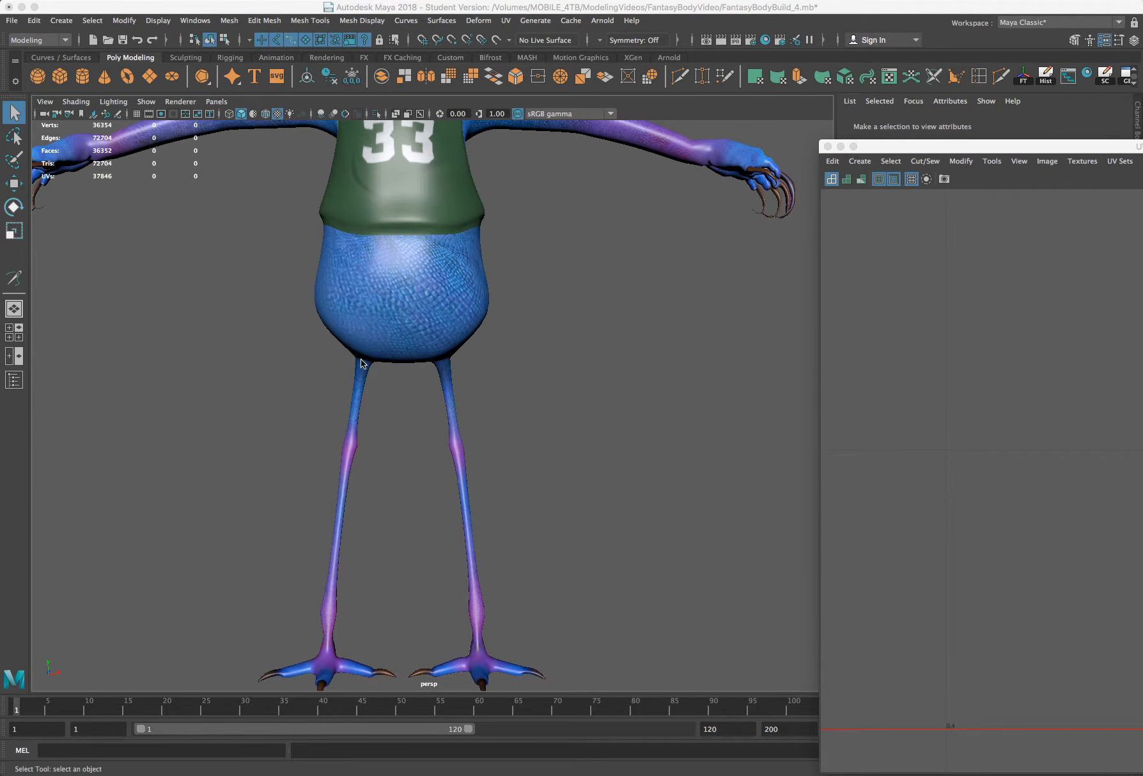
scroll(398, 293, down, 5)
alt+drag(404, 304, 456, 315)
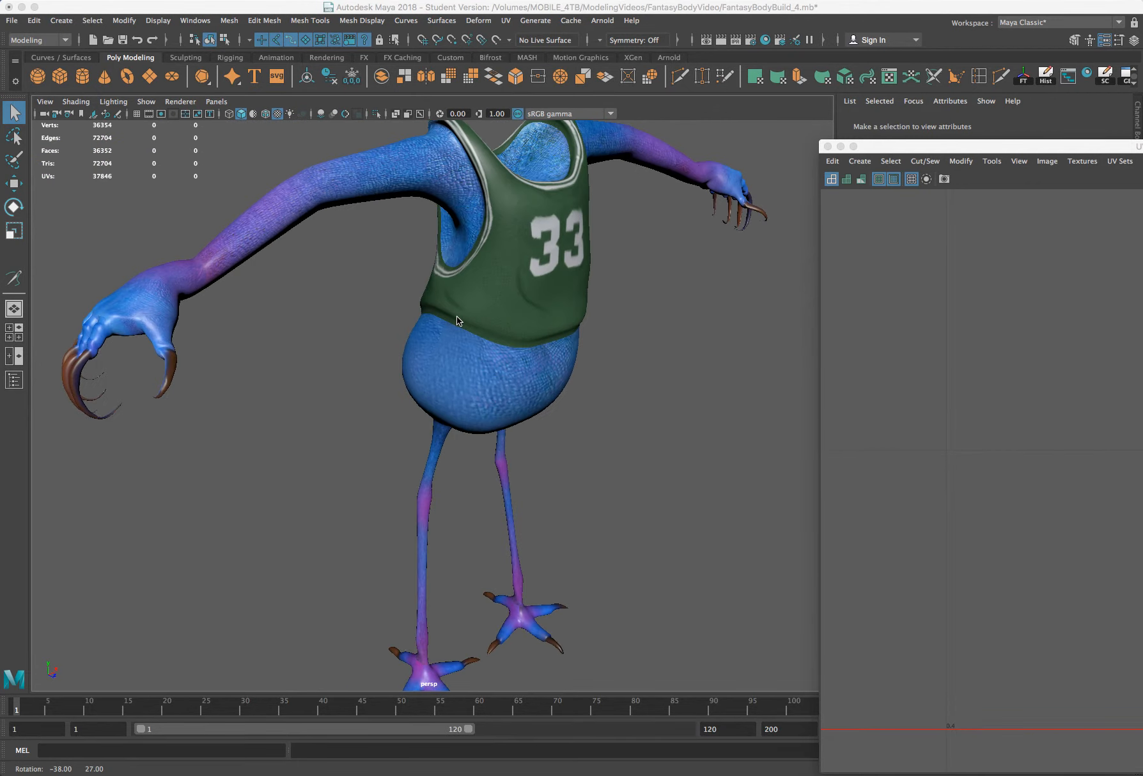
scroll(196, 274, up, 5)
alt+drag(197, 275, 108, 228)
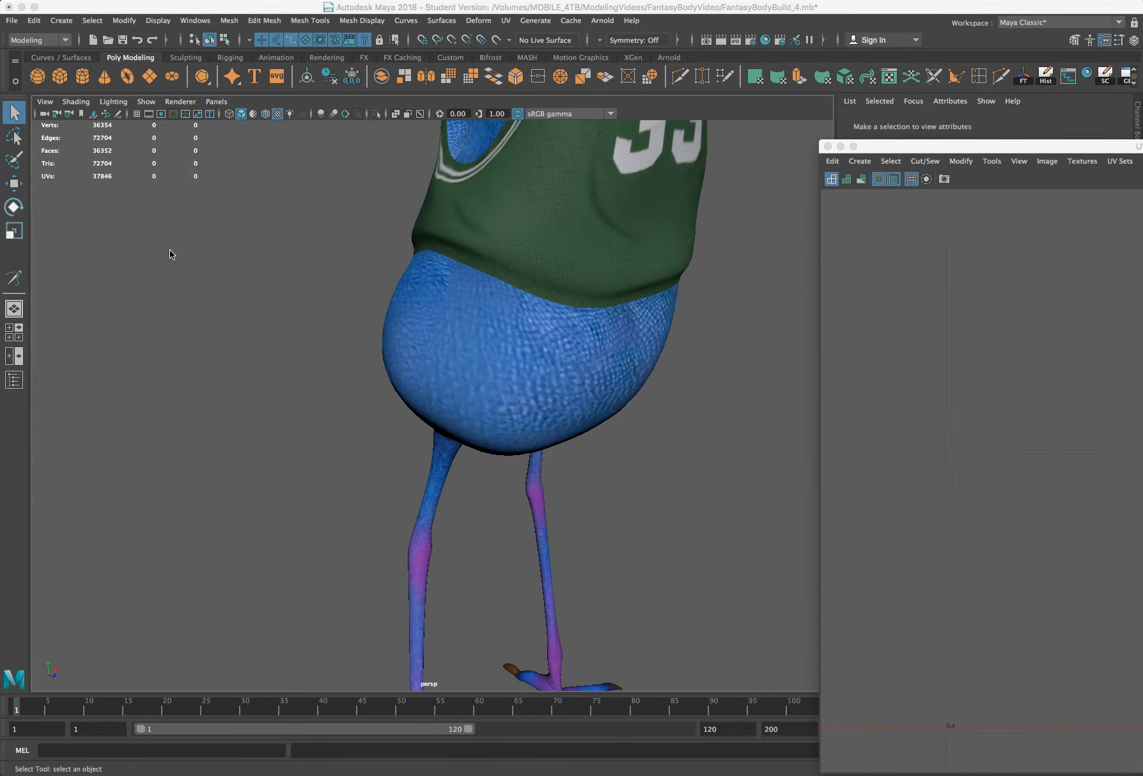
scroll(169, 250, down, 5)
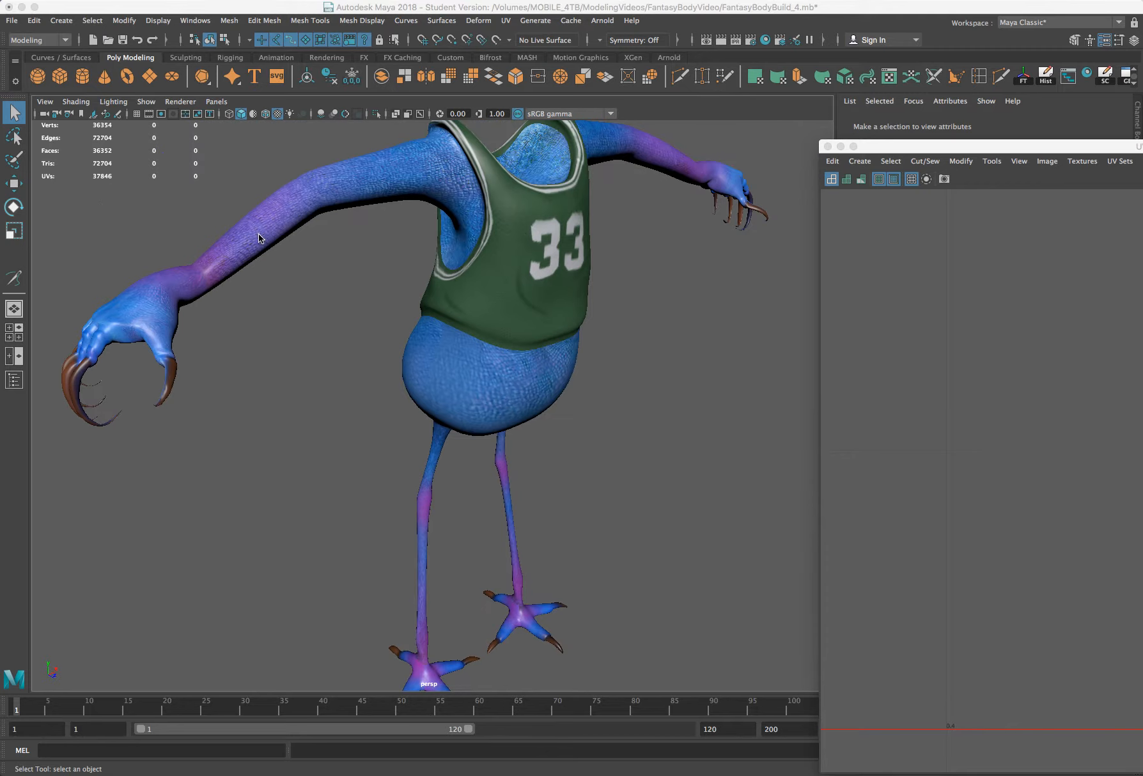
Step: Orbit around the character to check the arm, hand and leg coloring from the side and front
alt+drag(666, 279, 510, 289)
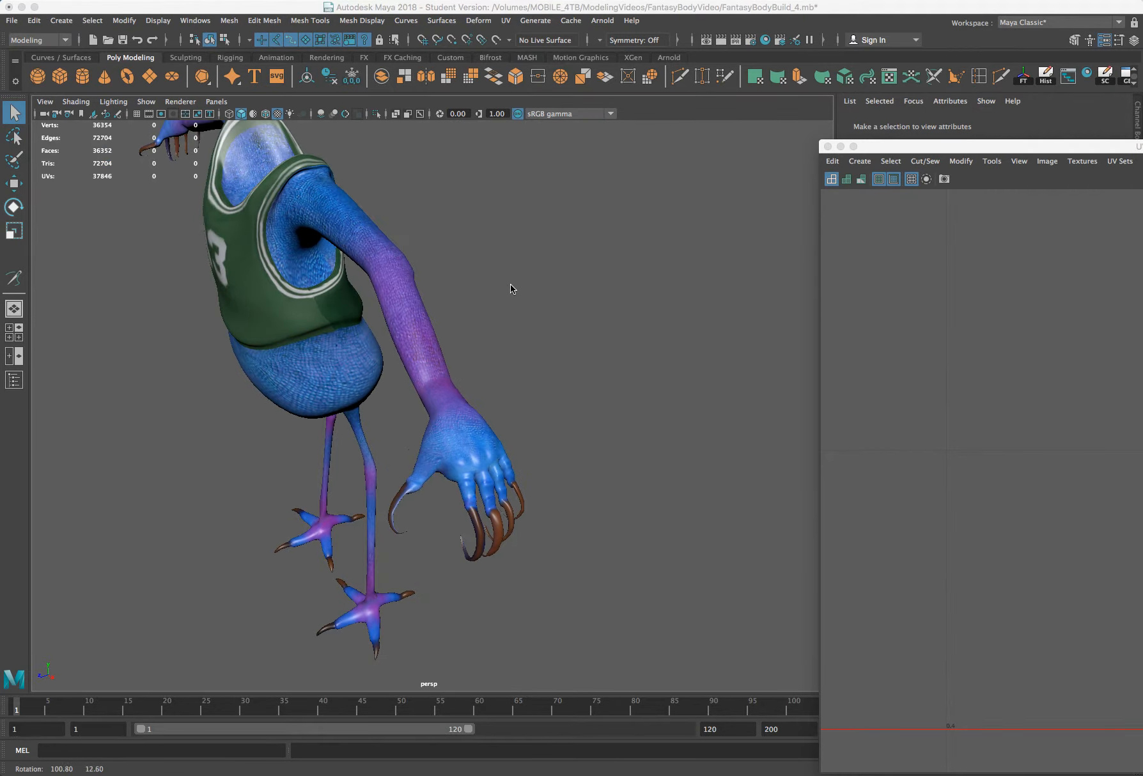
alt+drag(418, 406, 457, 381)
scroll(458, 376, down, 3)
scroll(451, 387, up, 2)
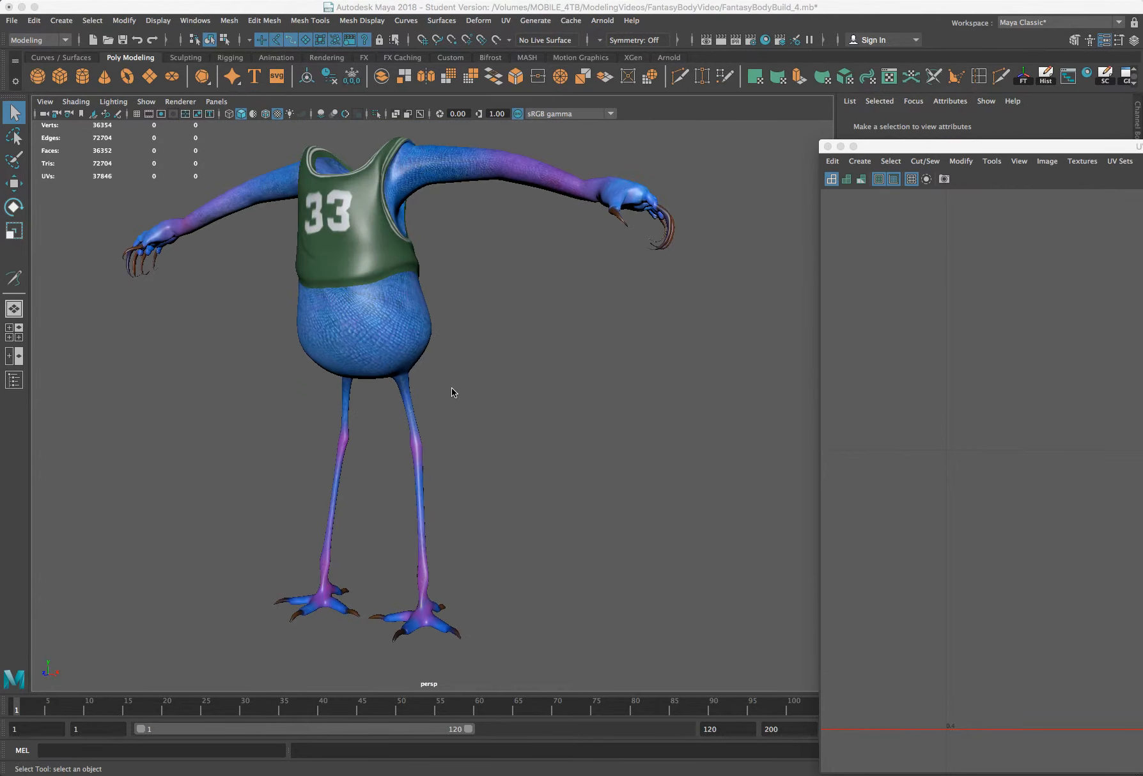
alt+drag(432, 429, 456, 433)
scroll(458, 426, down, 2)
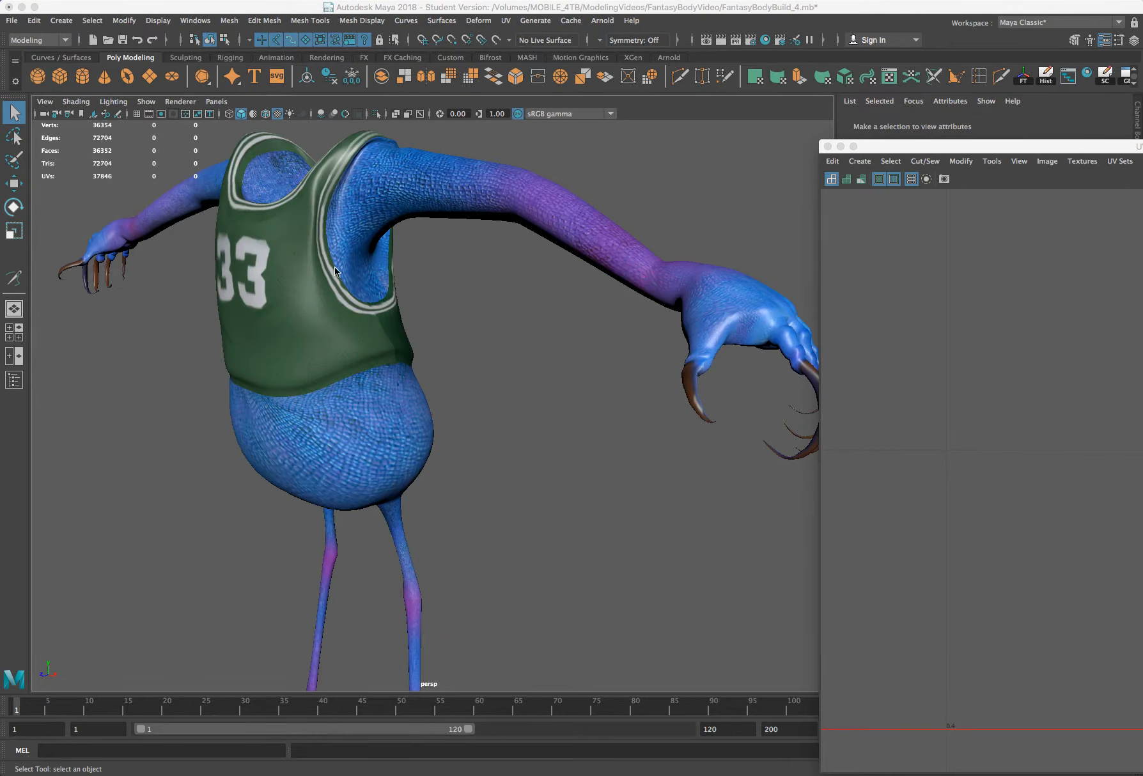
Step: Compare both shoulders and armholes on the model, checking how the skin texture meets the jersey
alt+drag(334, 273, 421, 277)
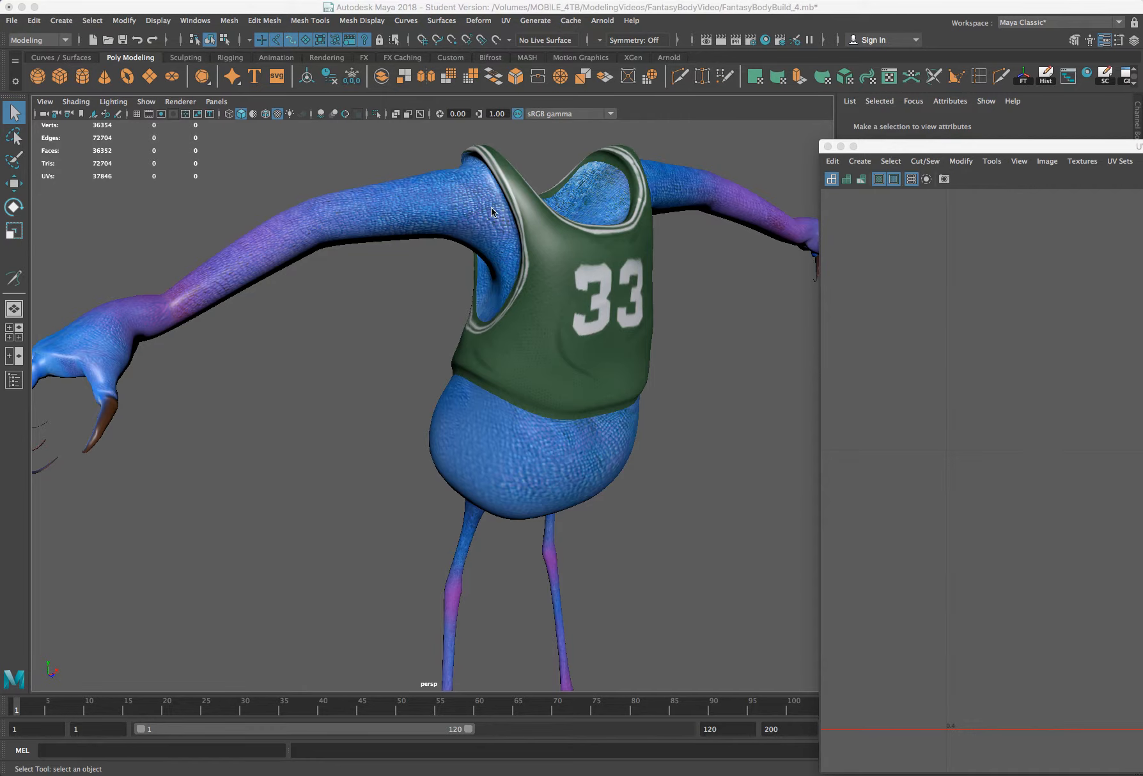
alt+drag(590, 281, 477, 286)
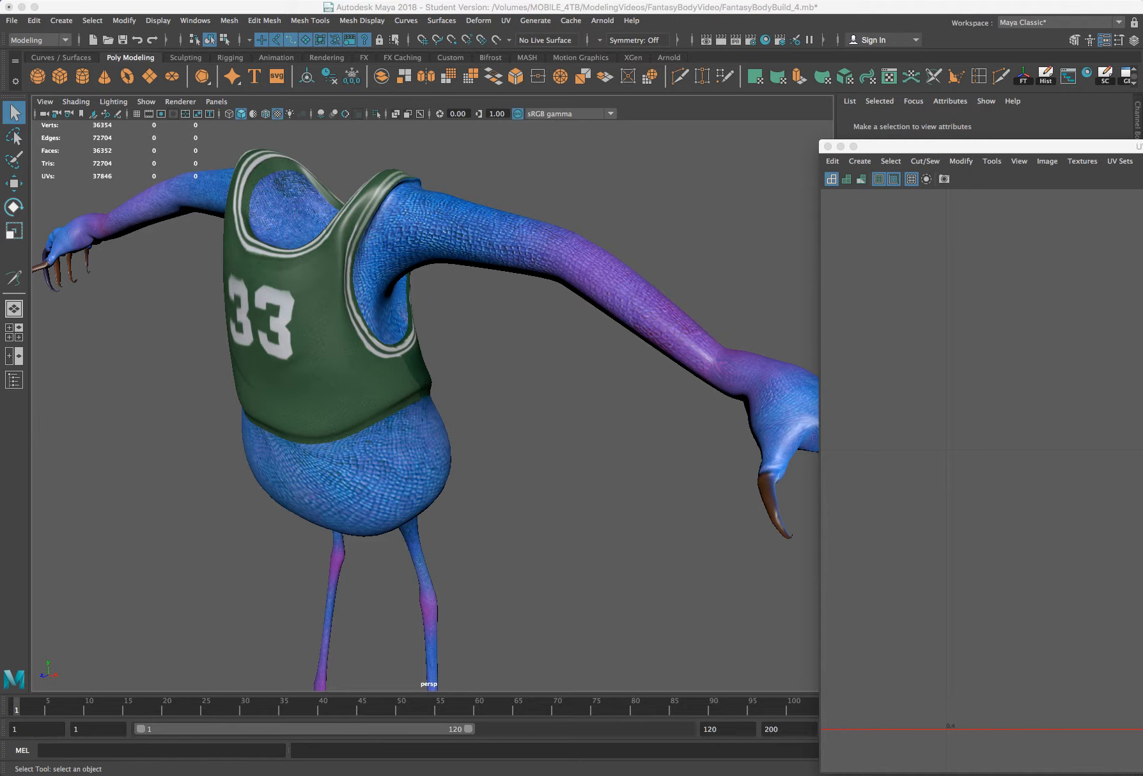
alt+drag(393, 528, 413, 523)
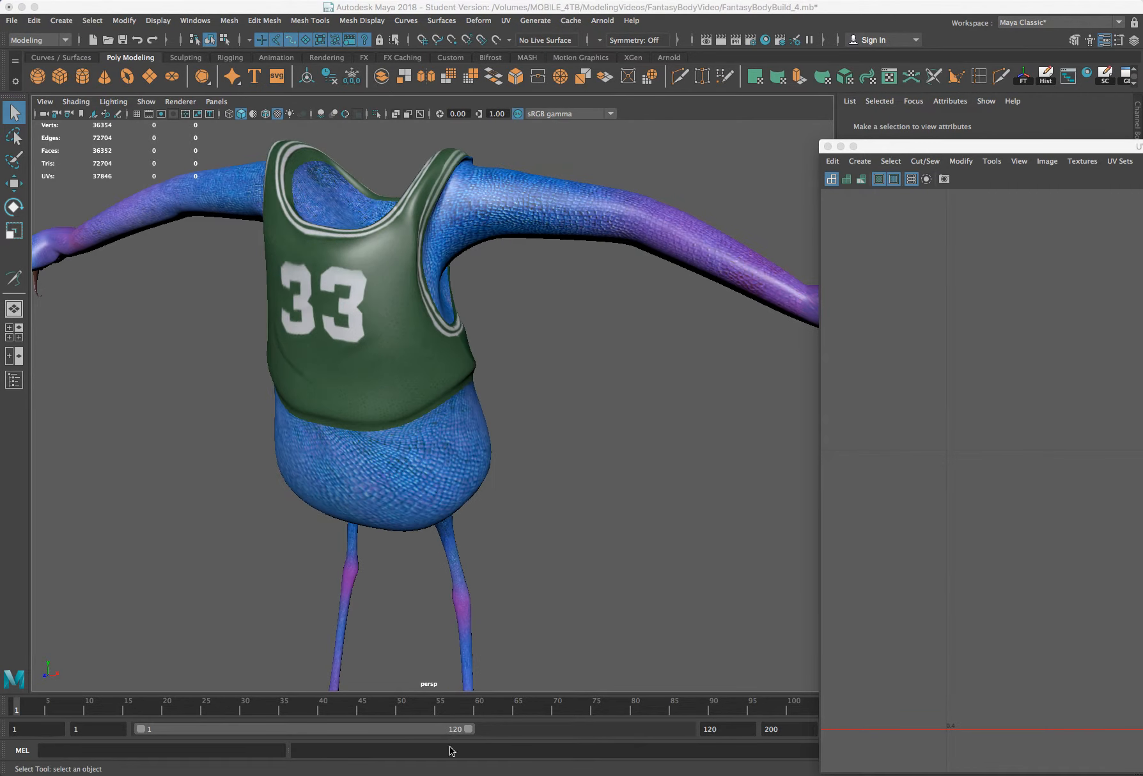
alt+drag(406, 302, 438, 303)
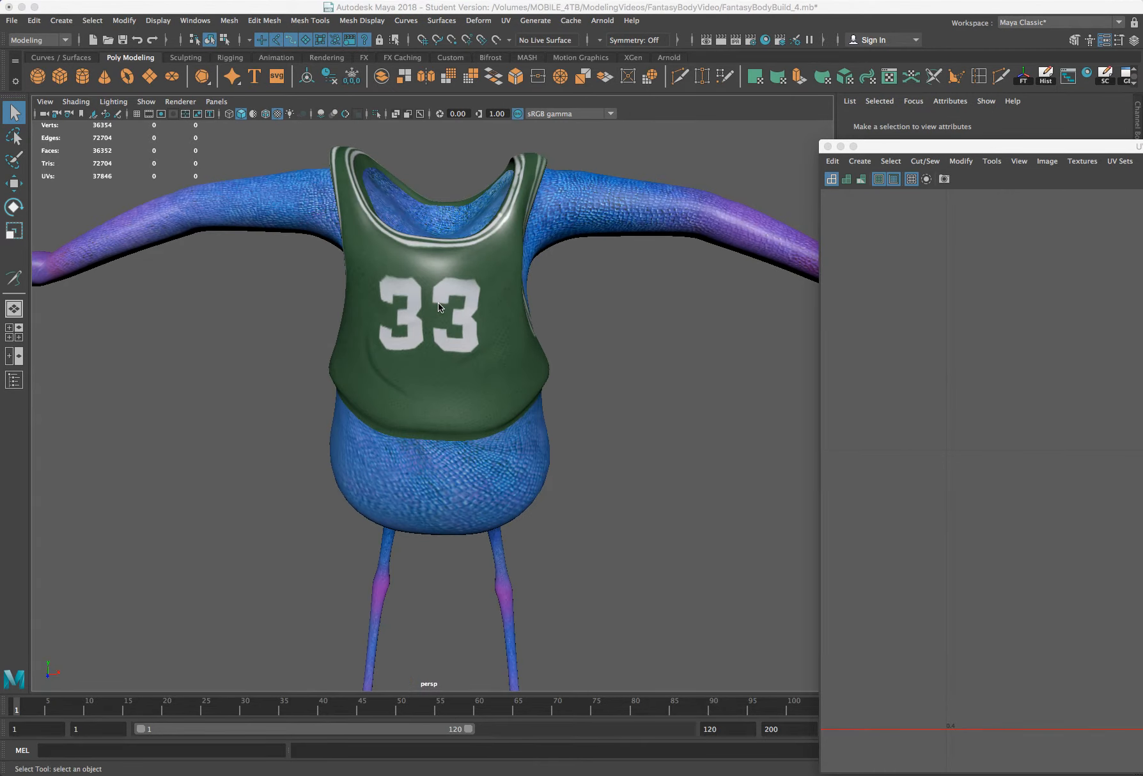
alt+drag(395, 305, 434, 304)
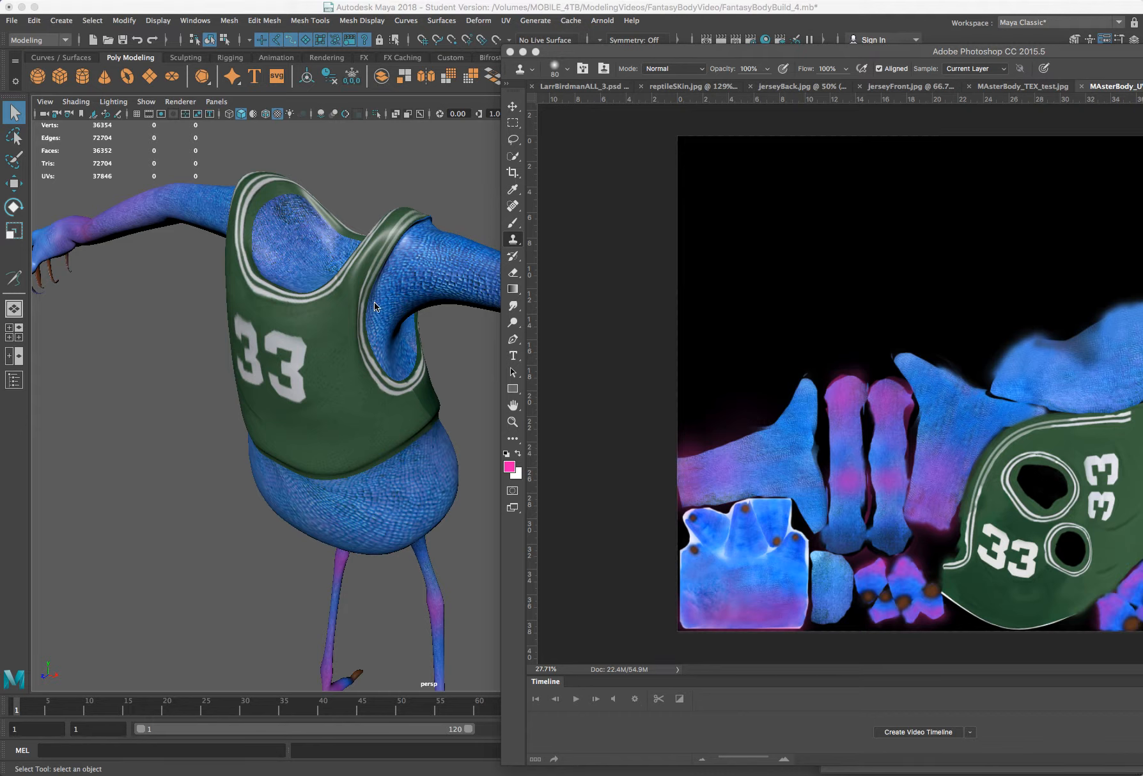
Step: Switch to Photoshop and lasso the flared shoulder end of the arm piece beside the leg pieces
key(l)
alt+scroll(703, 637, up, 3)
click(788, 526)
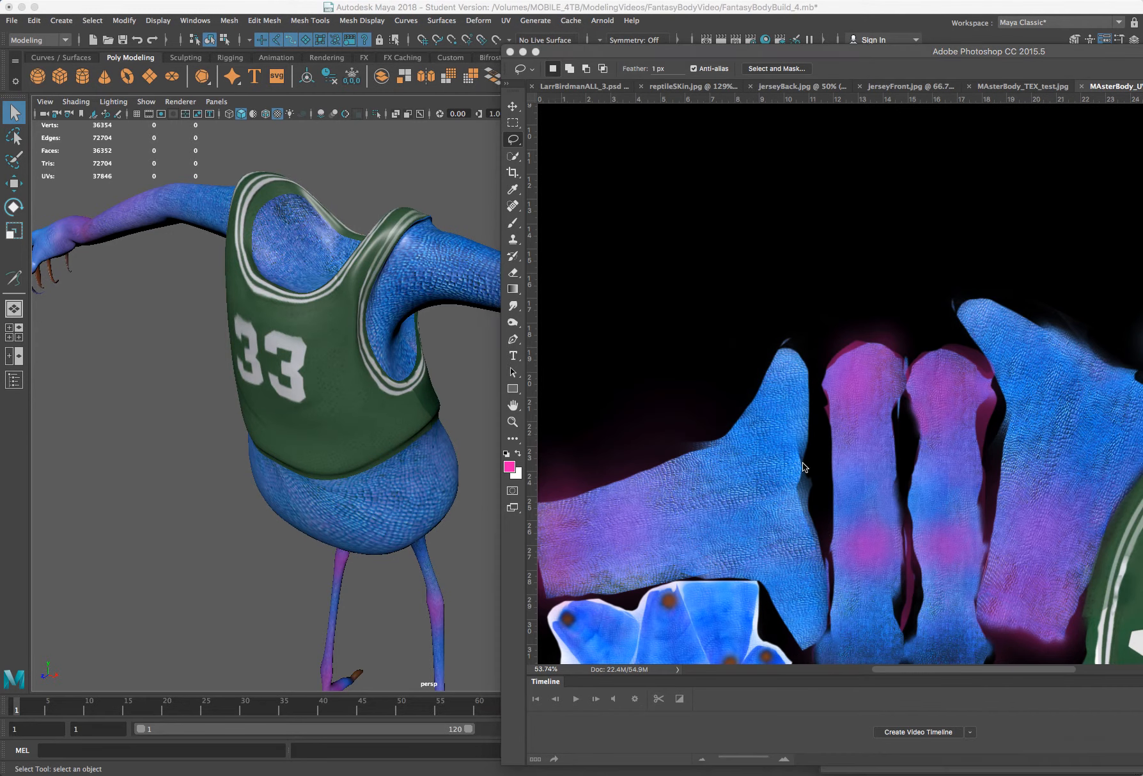
click(826, 324)
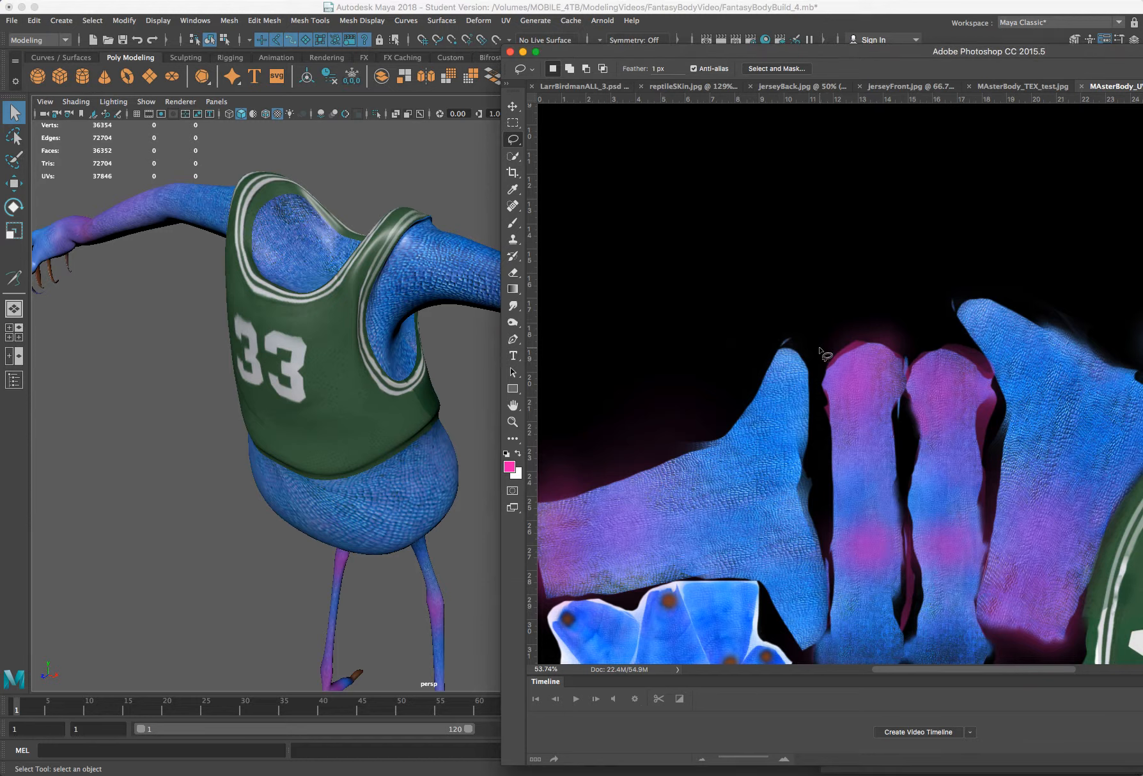
mouse_move(818, 338)
mouse_down()
mouse_move(716, 249)
mouse_move(655, 448)
mouse_move(802, 346)
mouse_up()
Step: Set the Dodge tool's range to Midtones and try lightening the edge of the selected shoulder area at 46% exposure
click(512, 322)
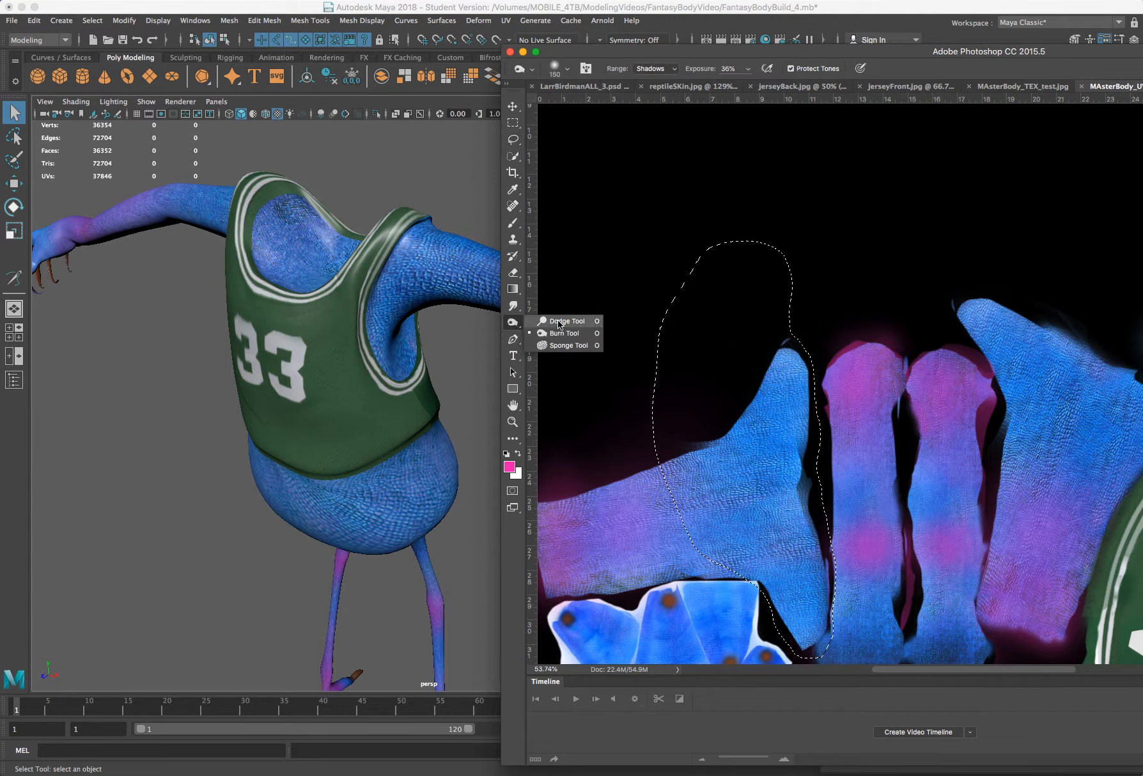
click(673, 70)
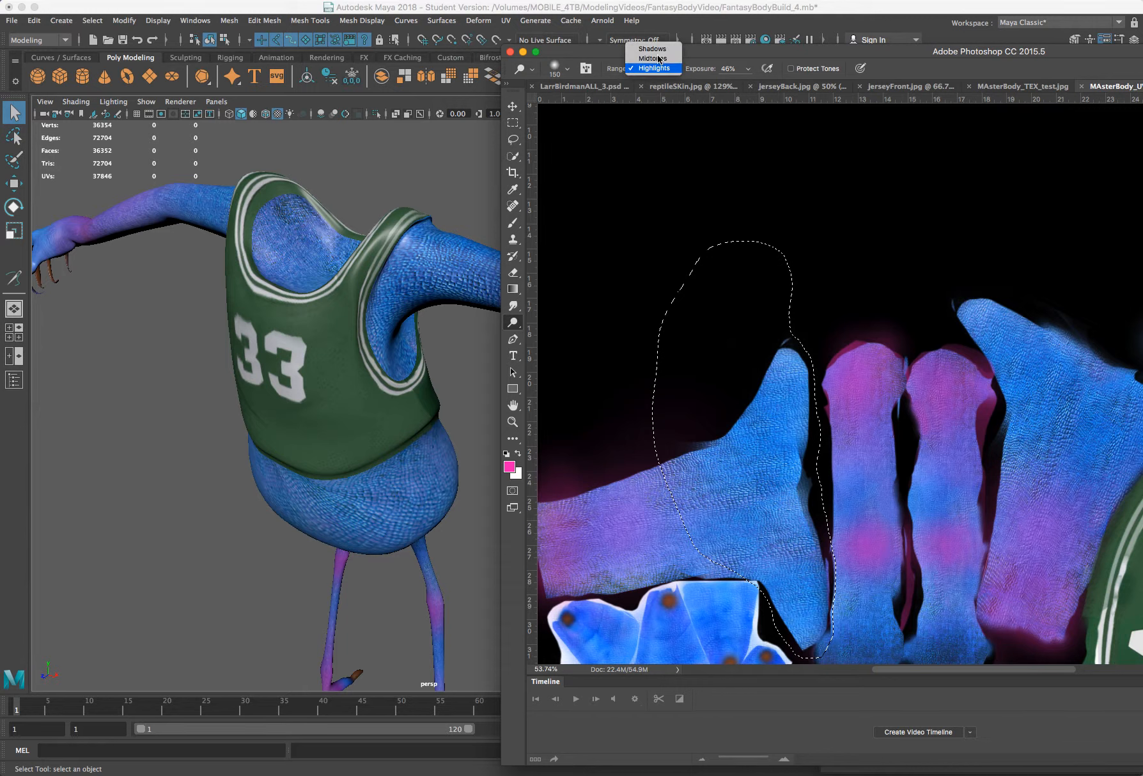
click(655, 58)
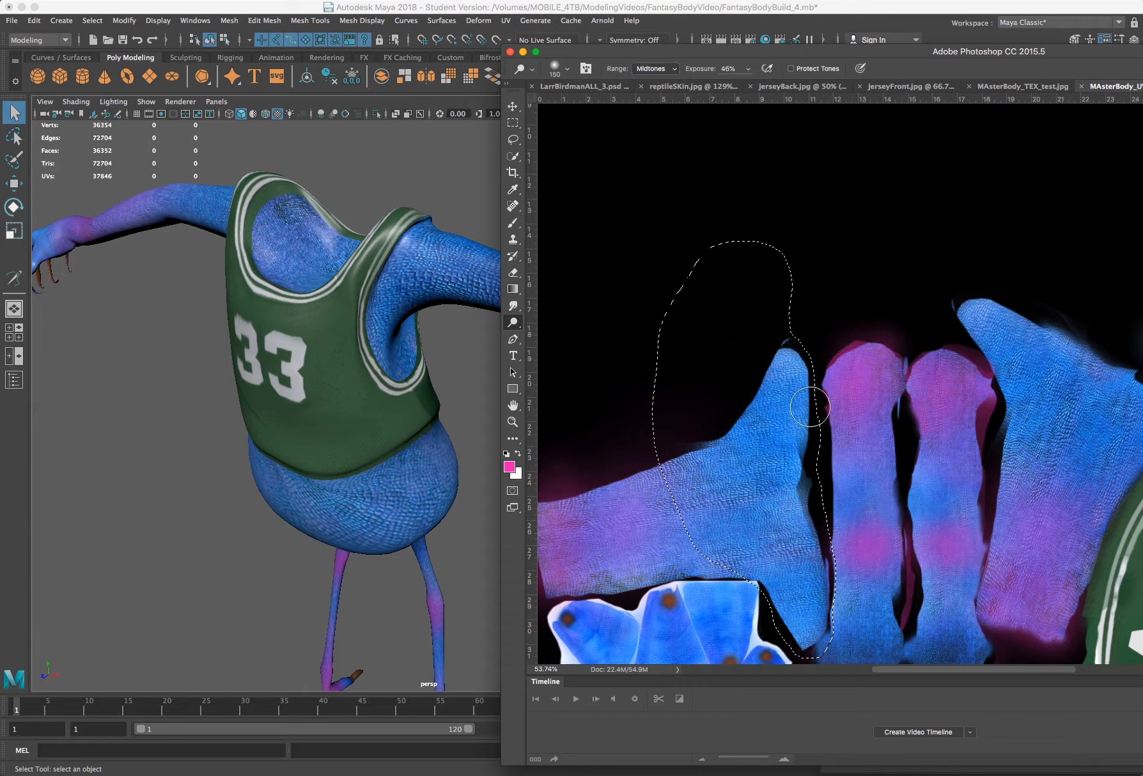
drag(803, 407, 802, 433)
key(super+z)
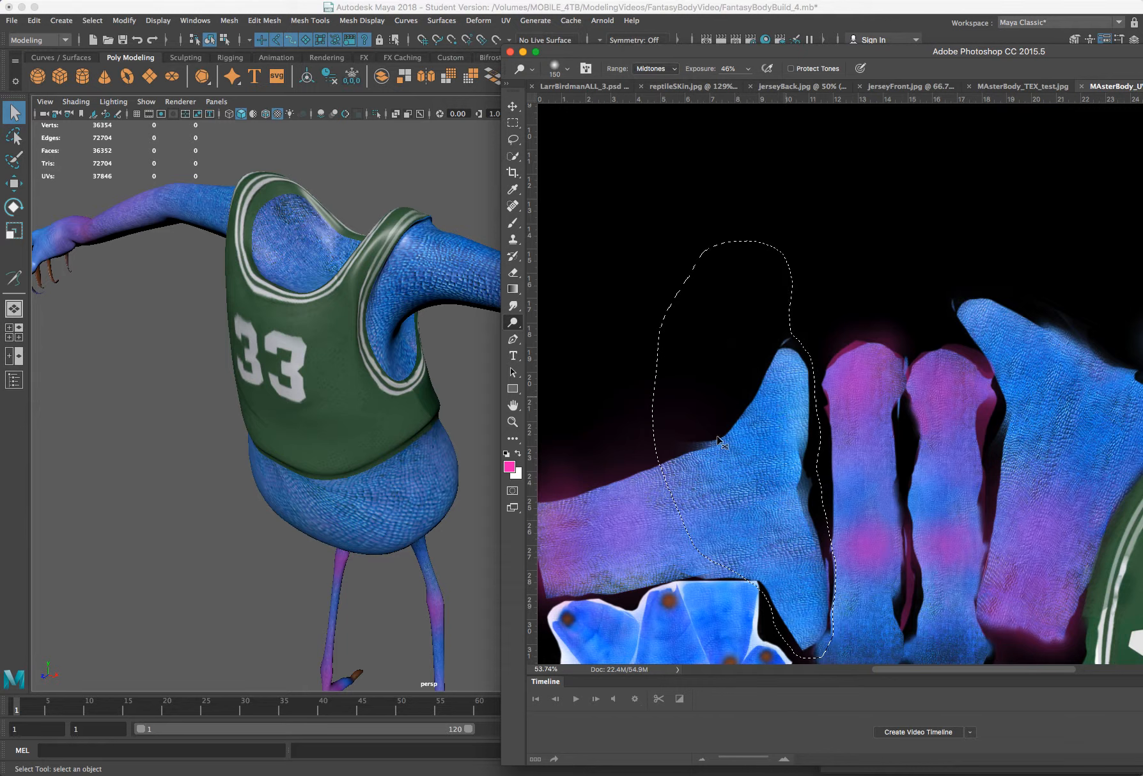
Step: Darken the outer edge of the selected shoulder area with the Burn tool, using the Shadows range at 36% exposure
click(513, 322)
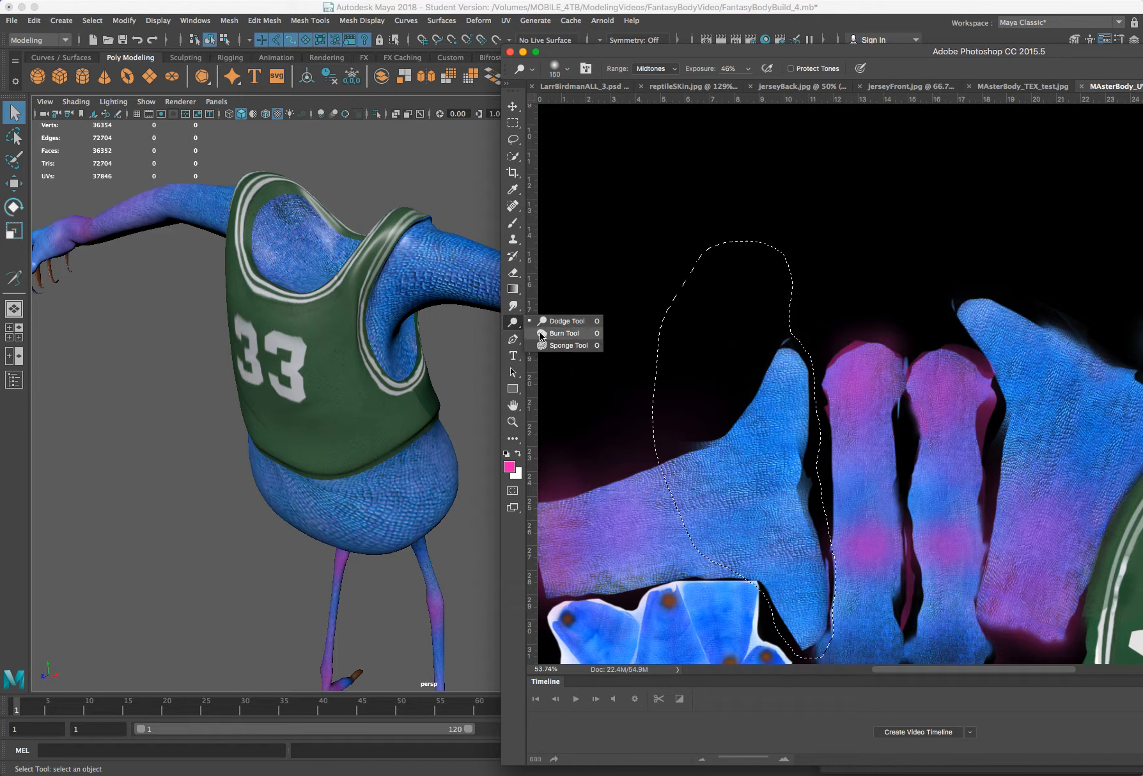
key(shift+o)
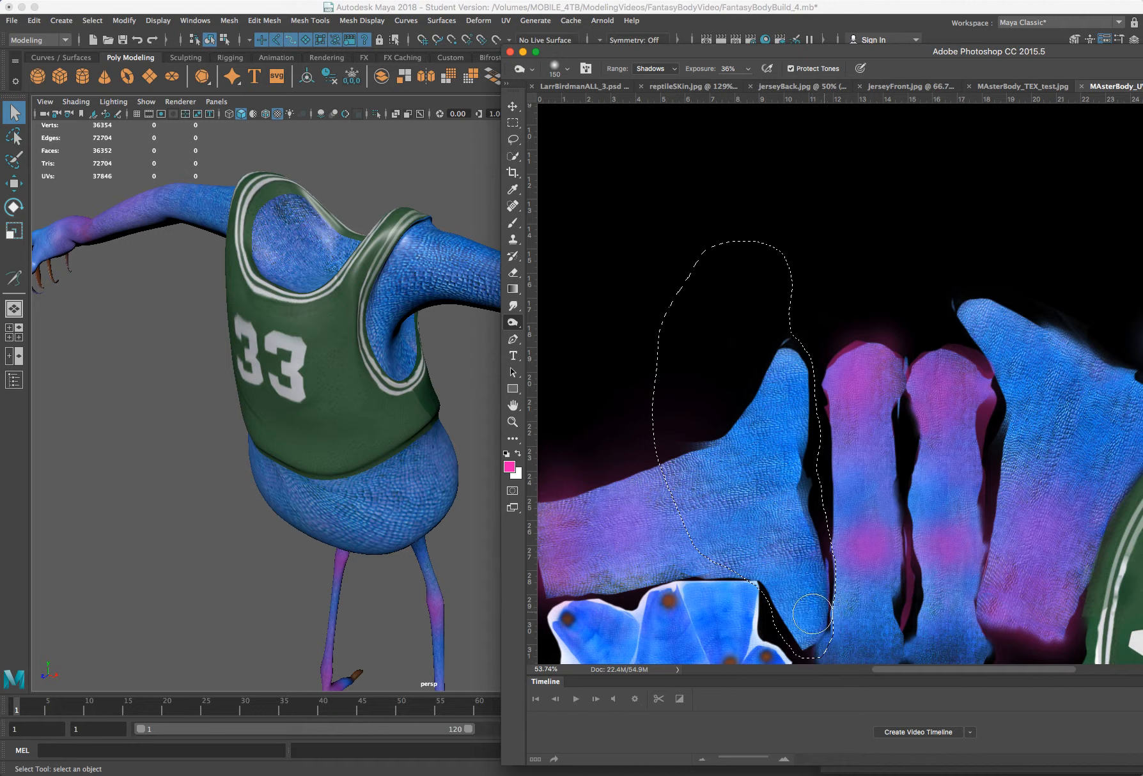
drag(816, 549, 801, 395)
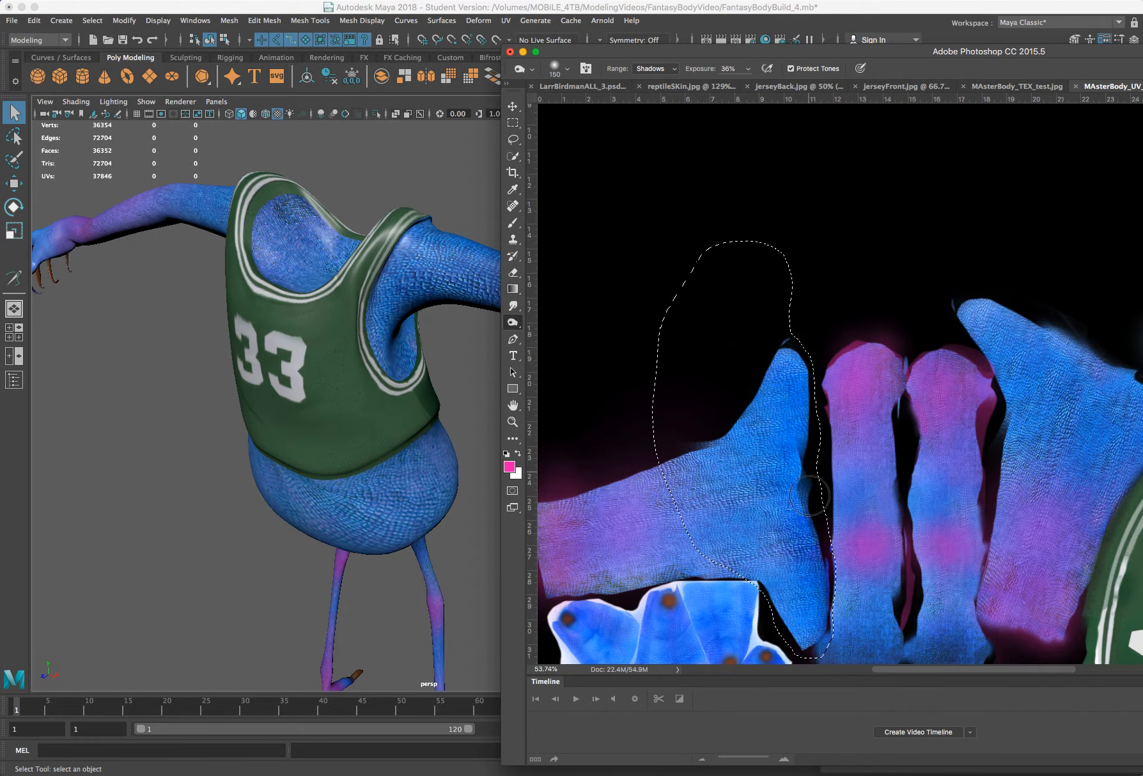
Step: Set the Burn tool's range to Highlights and burn along the selected shoulder edge at 36% exposure
click(516, 323)
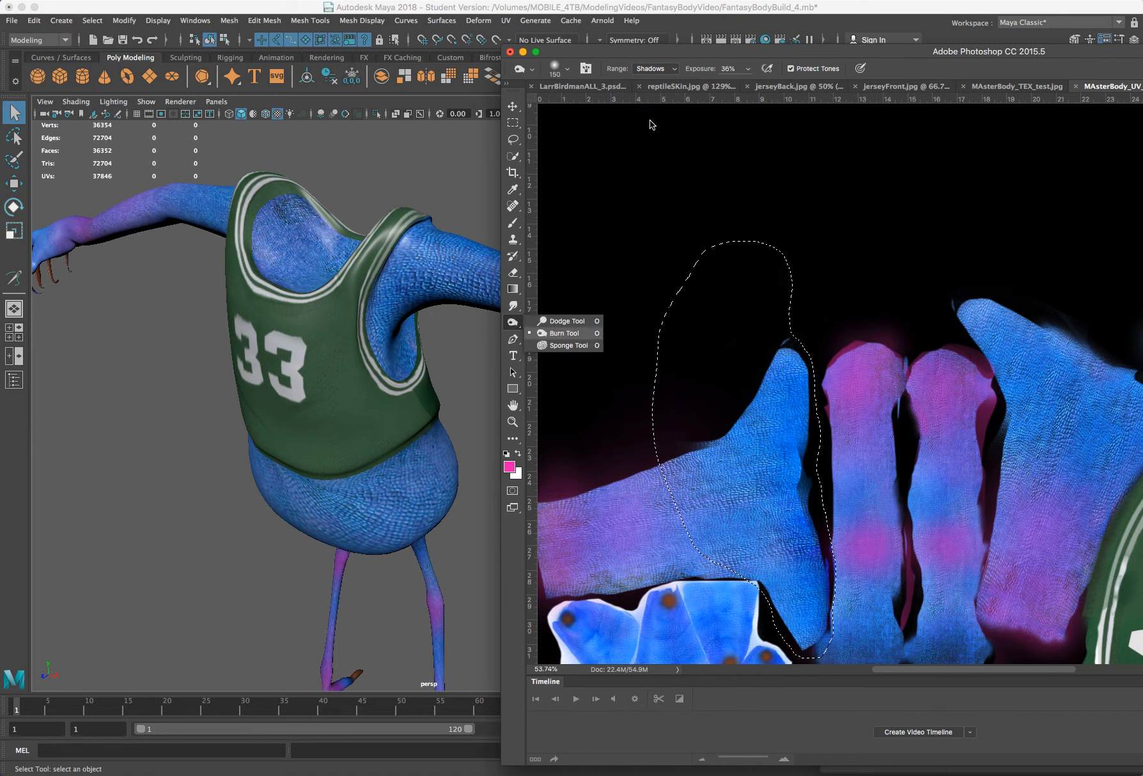
click(674, 69)
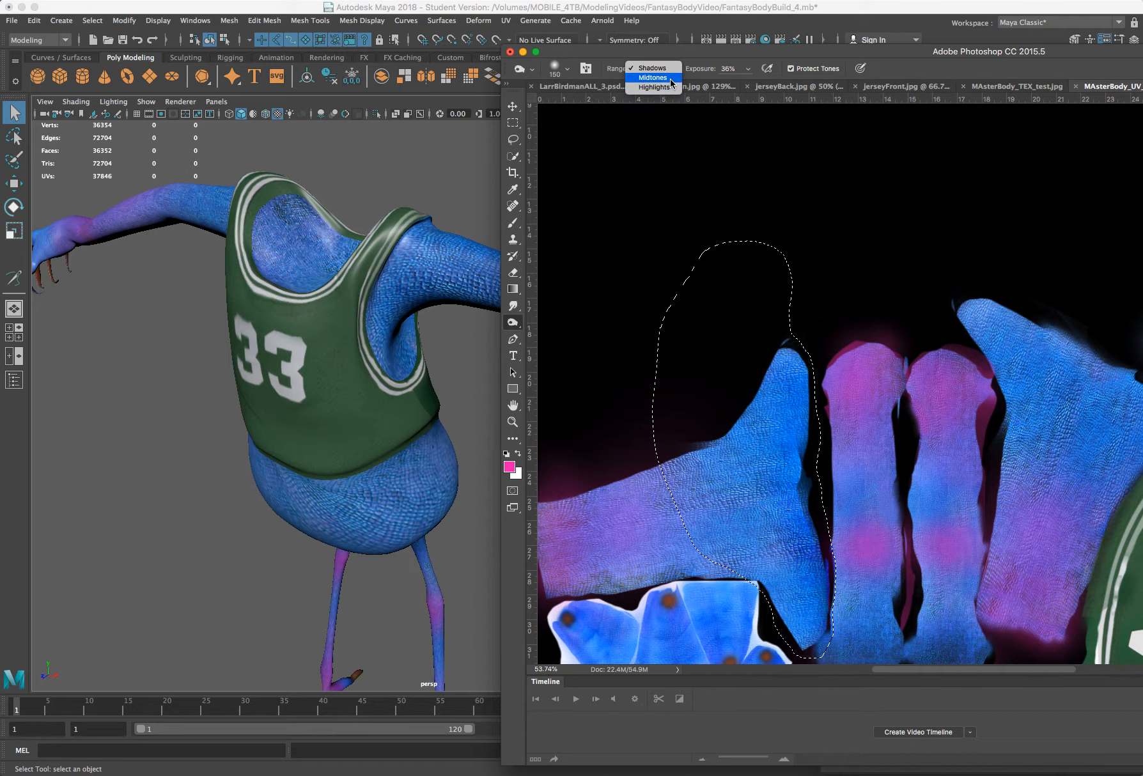
click(671, 77)
drag(792, 447, 796, 488)
mouse_move(809, 437)
mouse_down()
mouse_move(799, 353)
mouse_move(823, 595)
mouse_move(808, 487)
mouse_up()
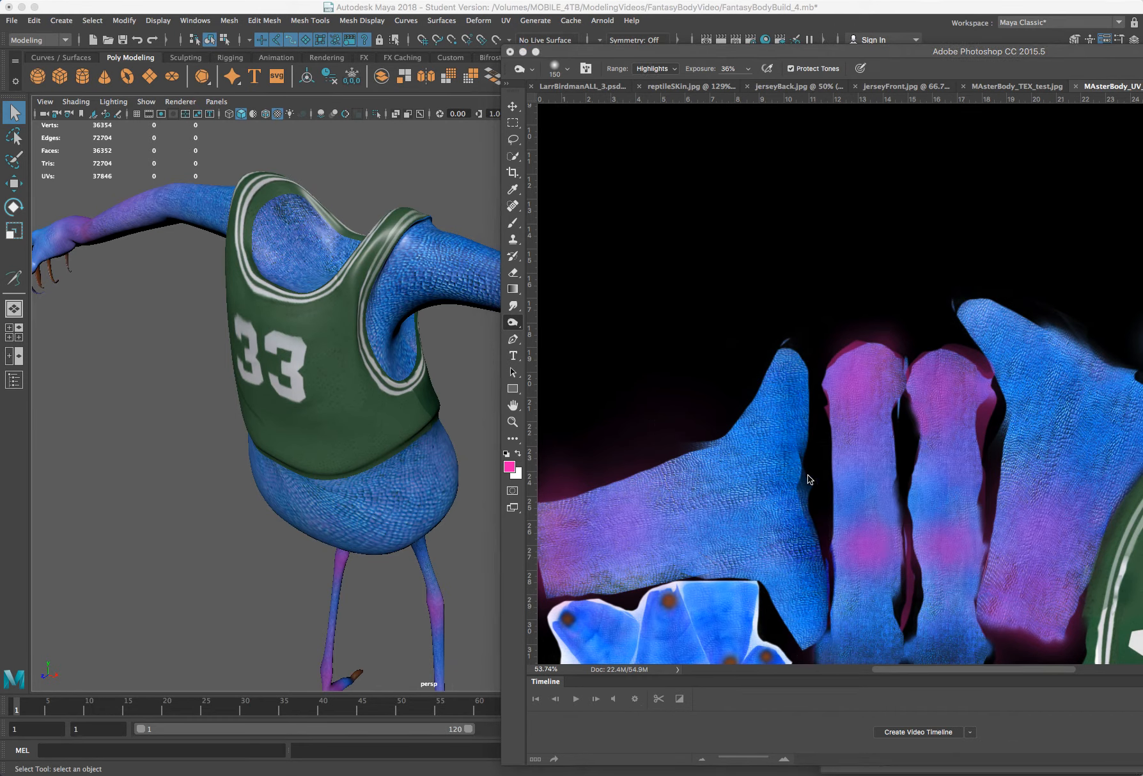
click(806, 430)
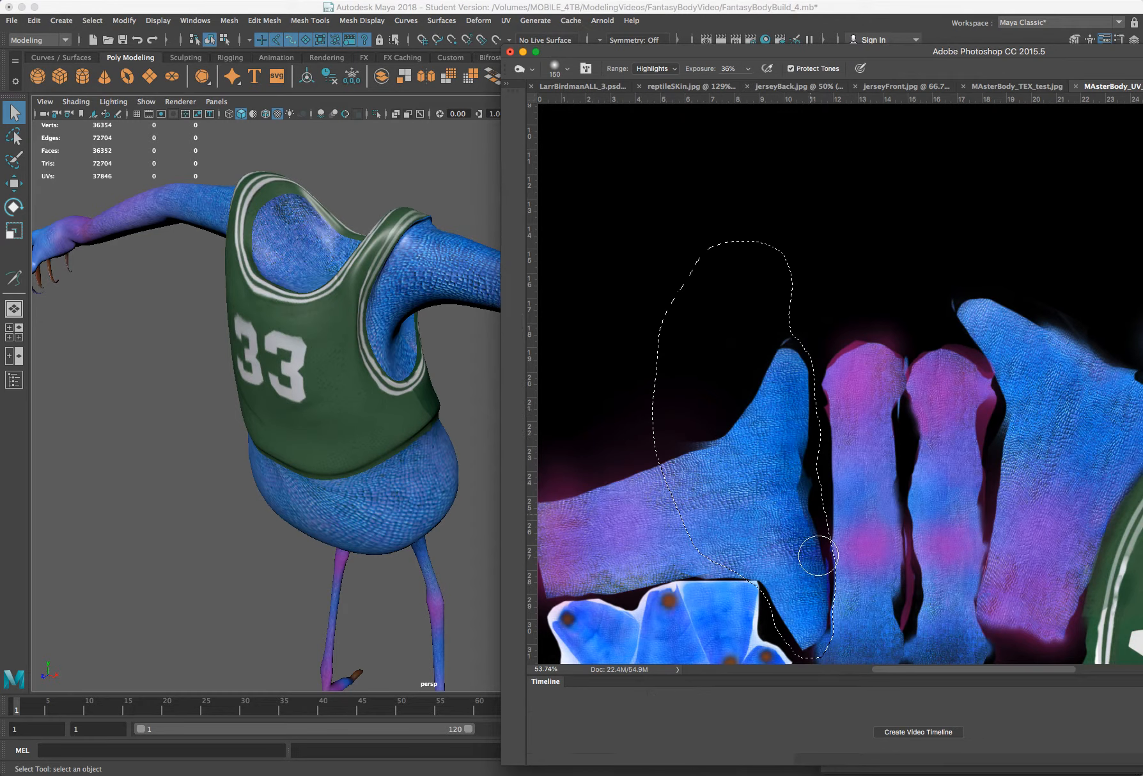
mouse_move(807, 583)
mouse_down()
mouse_move(812, 612)
mouse_move(820, 588)
mouse_move(801, 351)
mouse_move(799, 456)
mouse_move(818, 585)
mouse_move(788, 480)
mouse_move(796, 339)
mouse_move(811, 395)
mouse_up()
Step: Switch to Maya and compare the shading of both shoulders inside the jersey's armholes
click(389, 262)
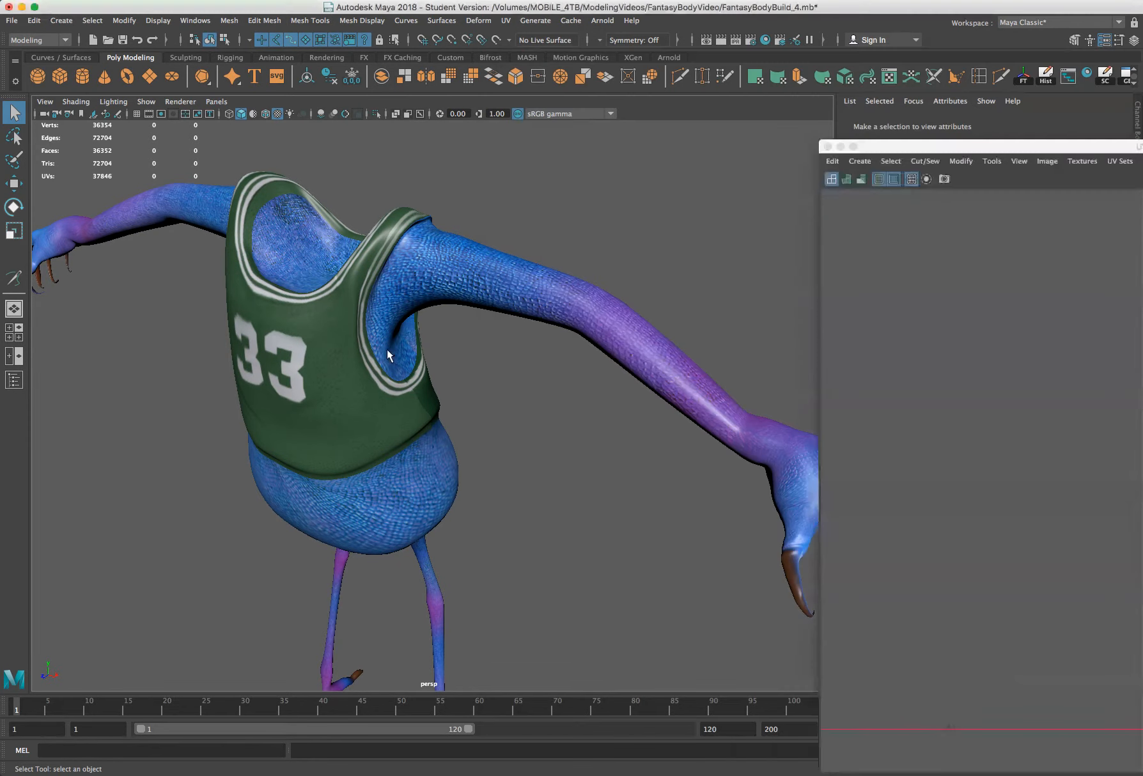
click(578, 292)
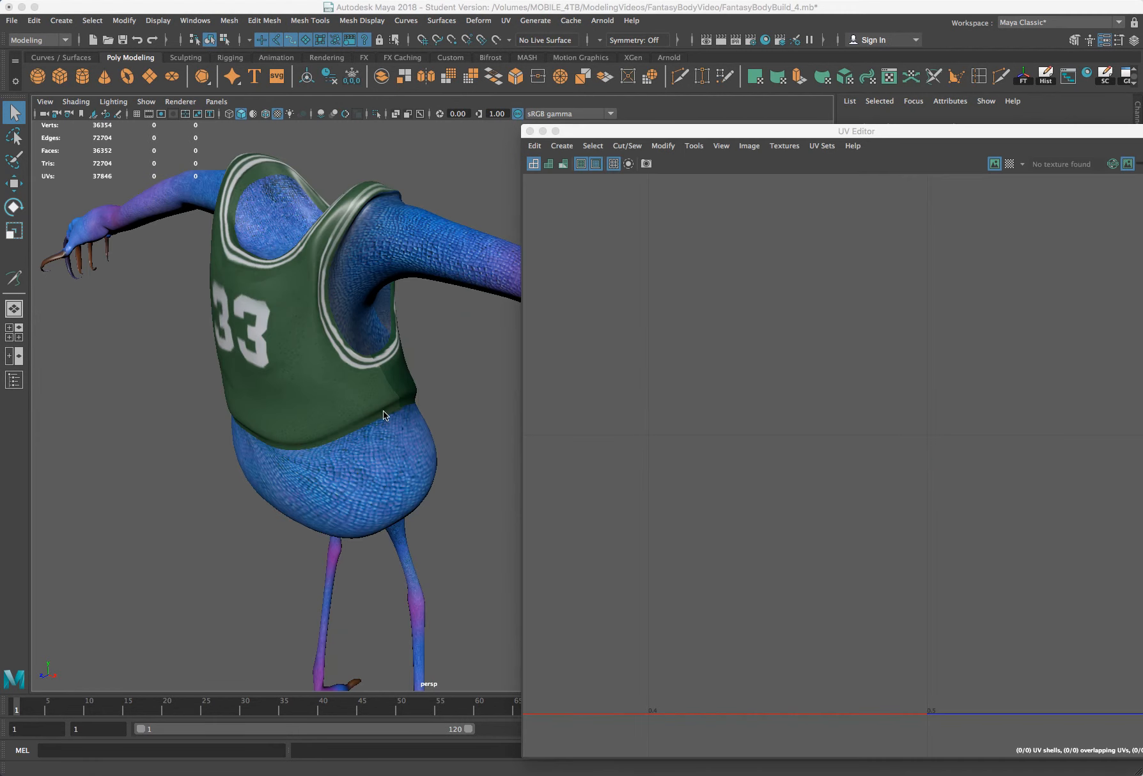
alt+drag(383, 411, 332, 375)
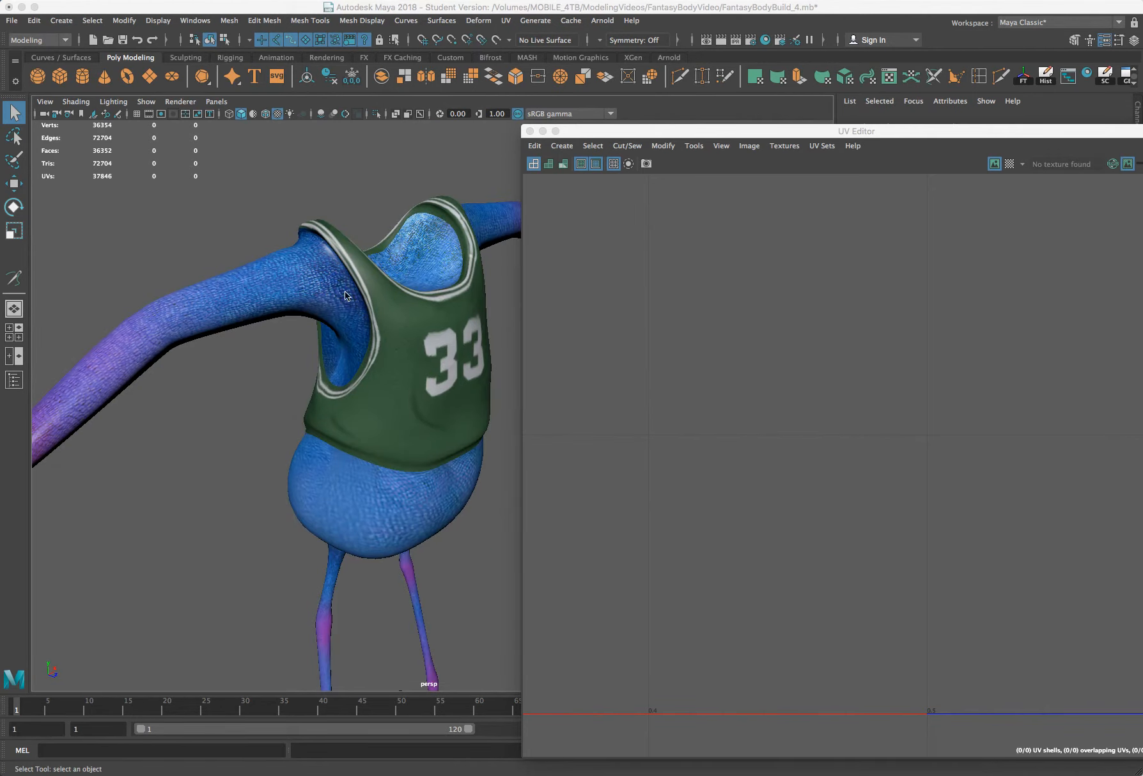
alt+drag(371, 375, 347, 362)
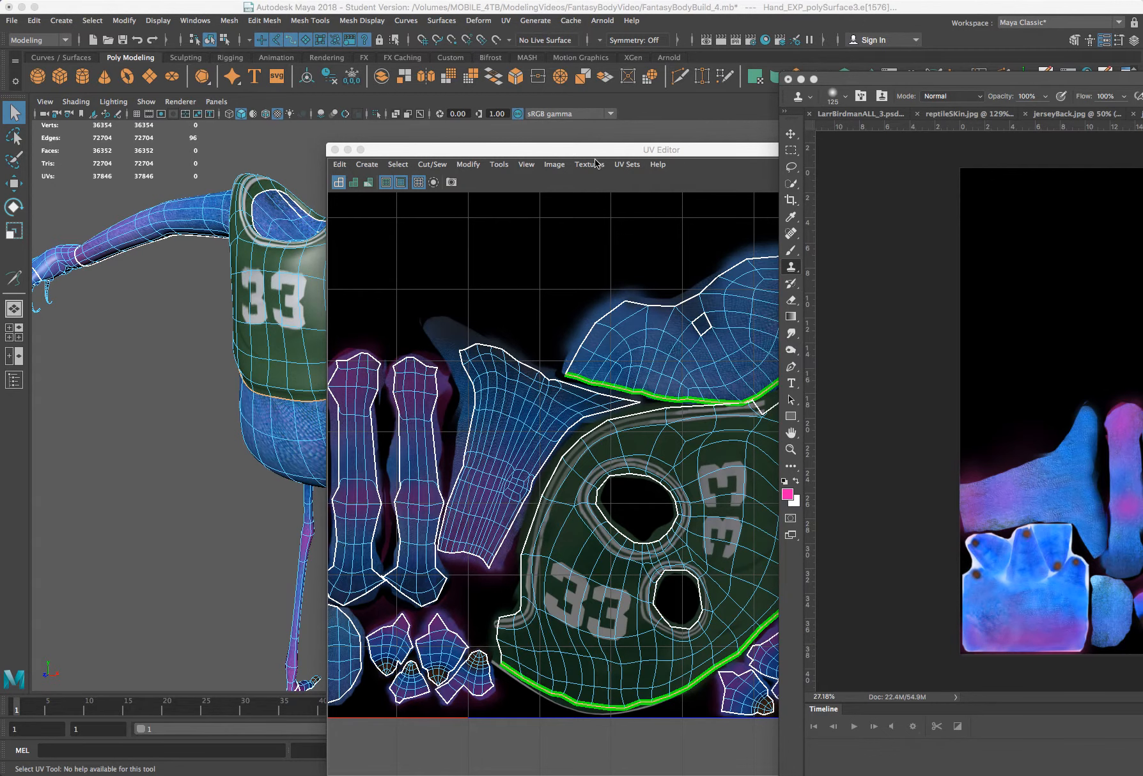
Step: Move the UV Editor clear of the model and inspect the belly's scale texture below the jersey hem
drag(595, 150, 440, 145)
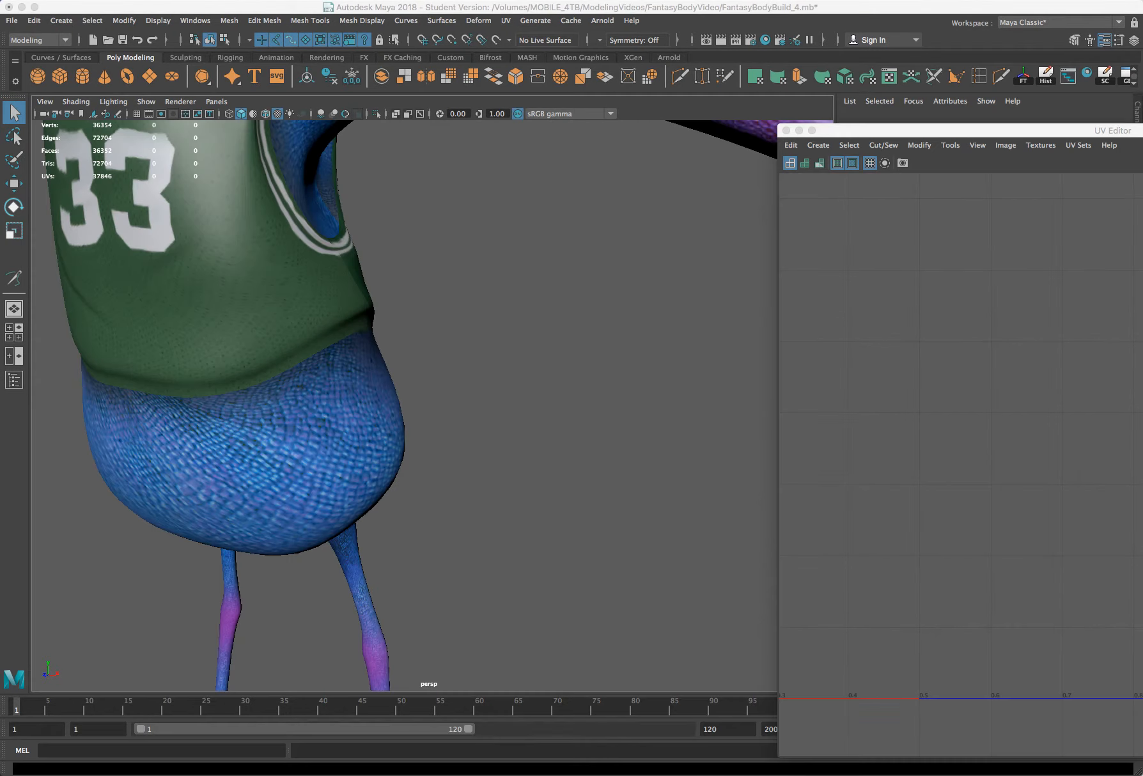
scroll(264, 384, up, 2)
scroll(277, 388, up, 2)
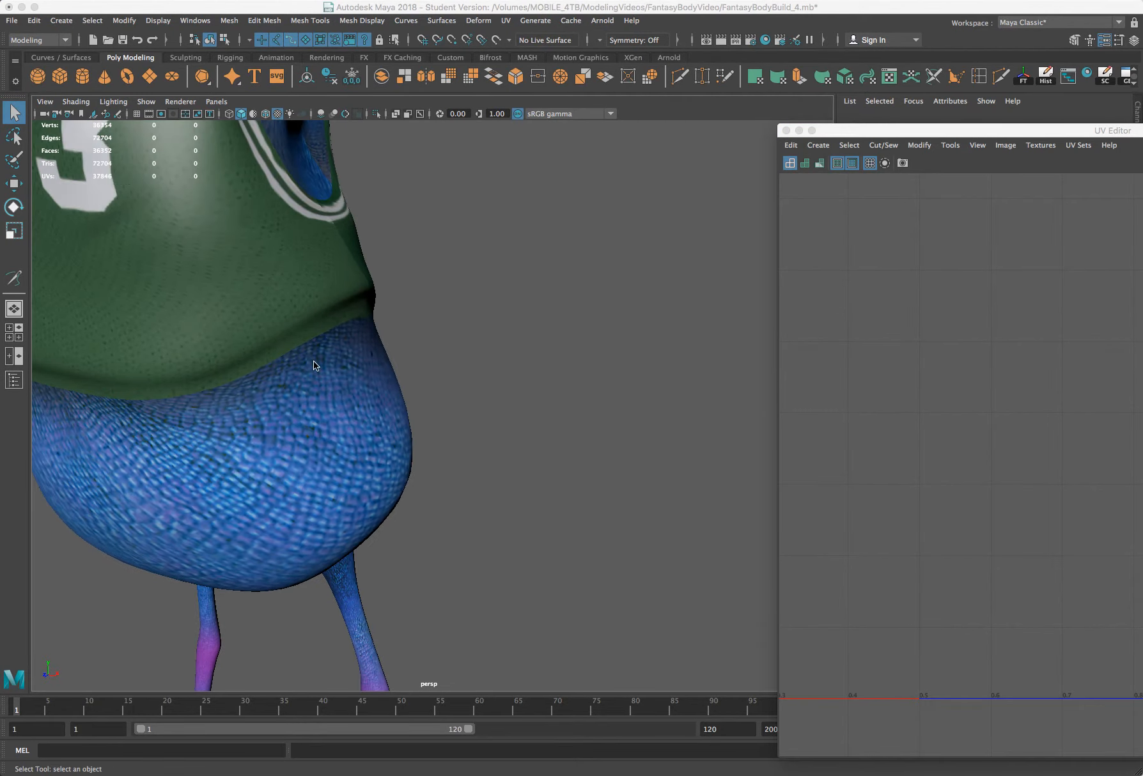
alt+drag(314, 366, 128, 347)
alt+right_drag(128, 347, 355, 384)
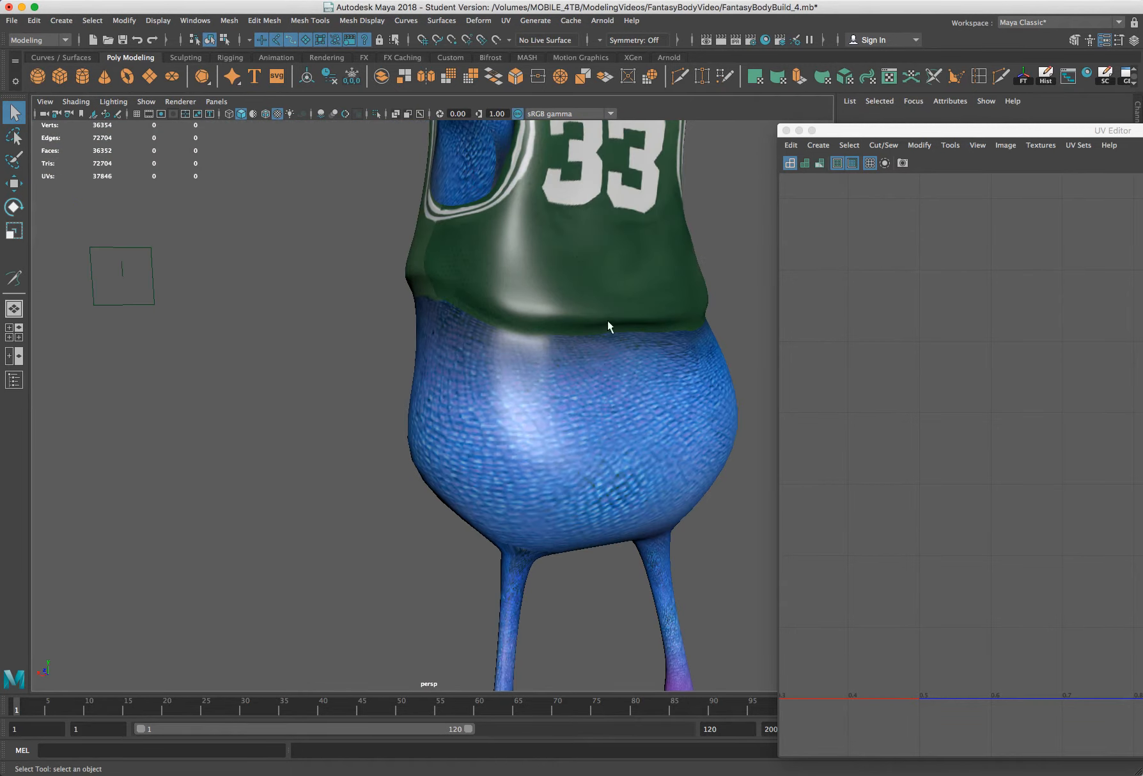
alt+middle_drag(593, 357, 457, 414)
scroll(458, 415, down, 10)
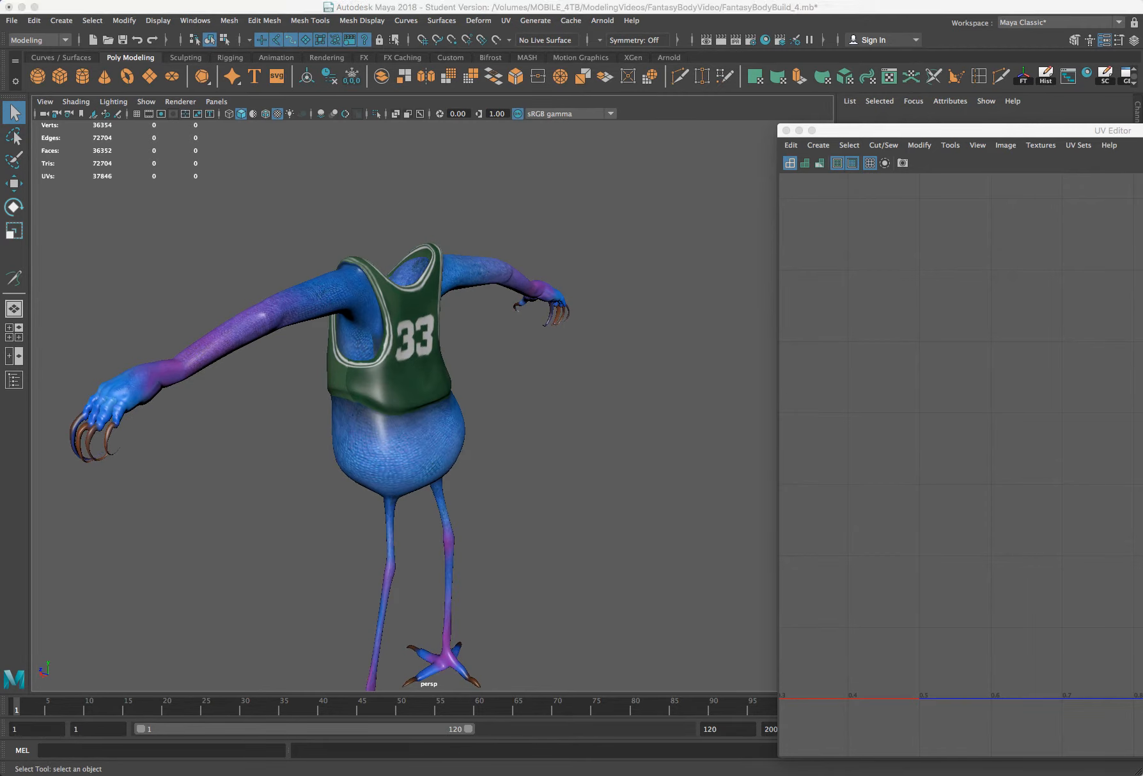
Step: Review the whole textured character from the front and side, checking the arms, jersey, belly and legs
scroll(348, 339, up, 5)
mouse_move(461, 493)
alt+mouse_down()
mouse_move(449, 488)
mouse_move(479, 496)
alt+mouse_up()
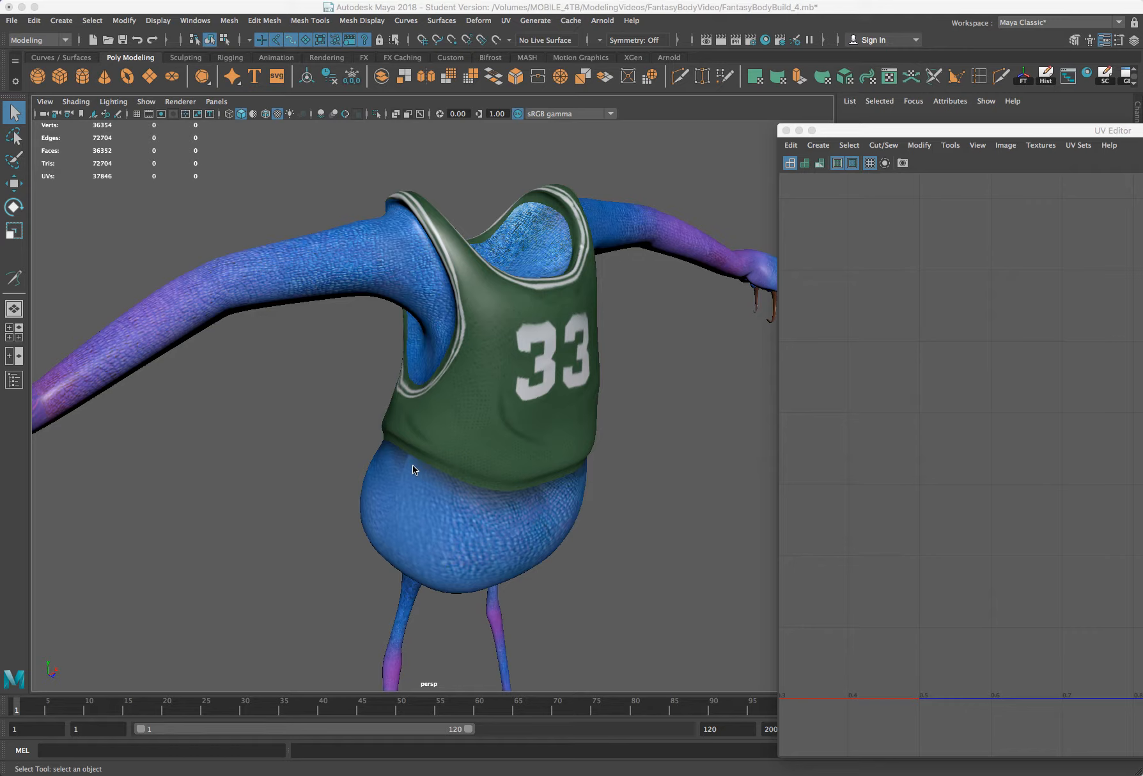
alt+drag(474, 464, 360, 451)
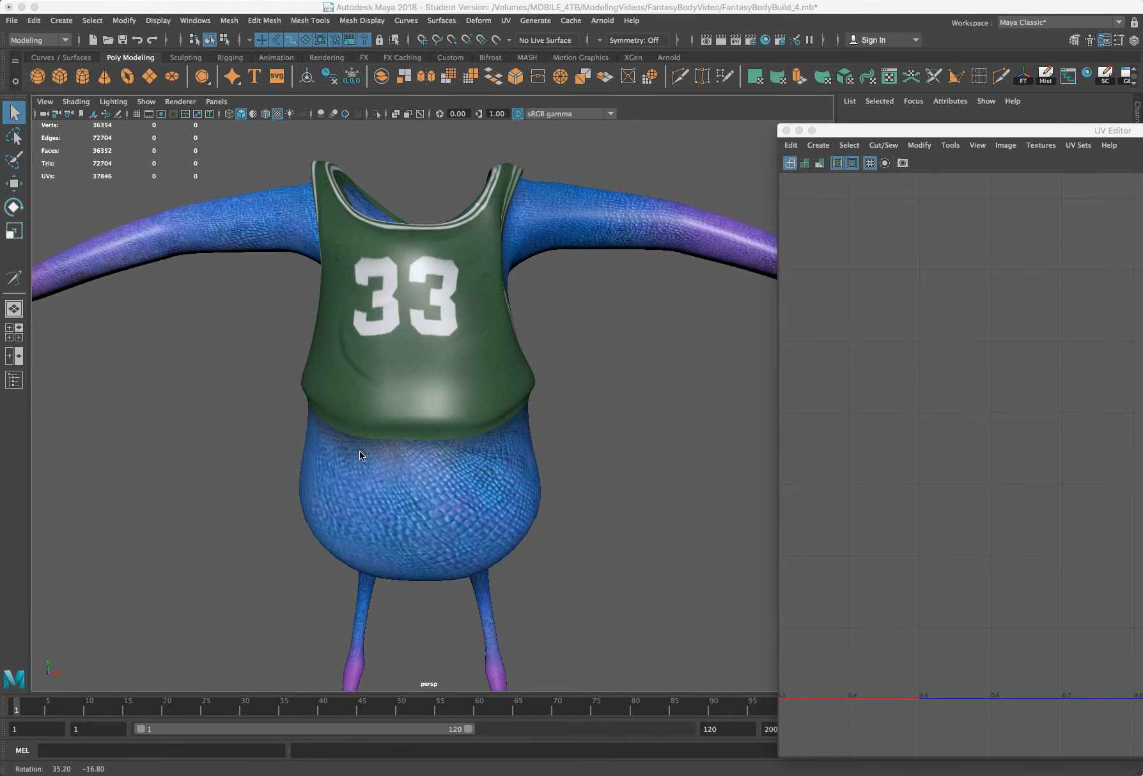
scroll(360, 451, down, 6)
alt+drag(361, 450, 407, 466)
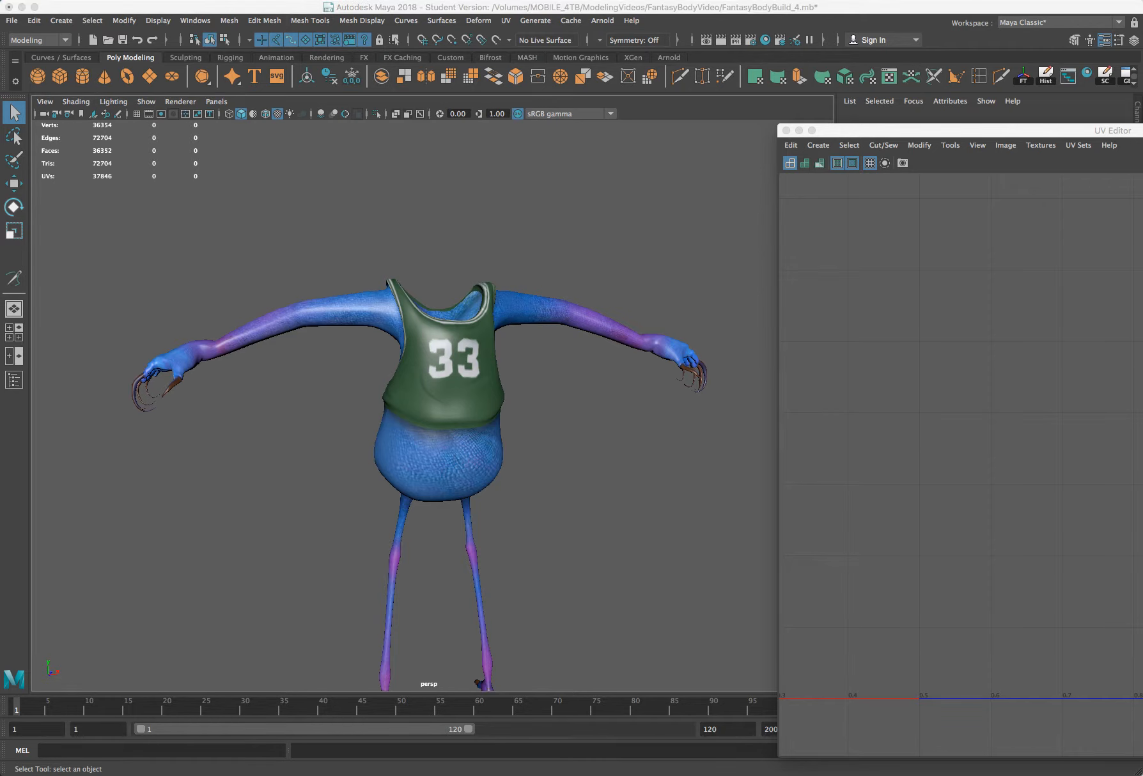
alt+drag(386, 474, 386, 475)
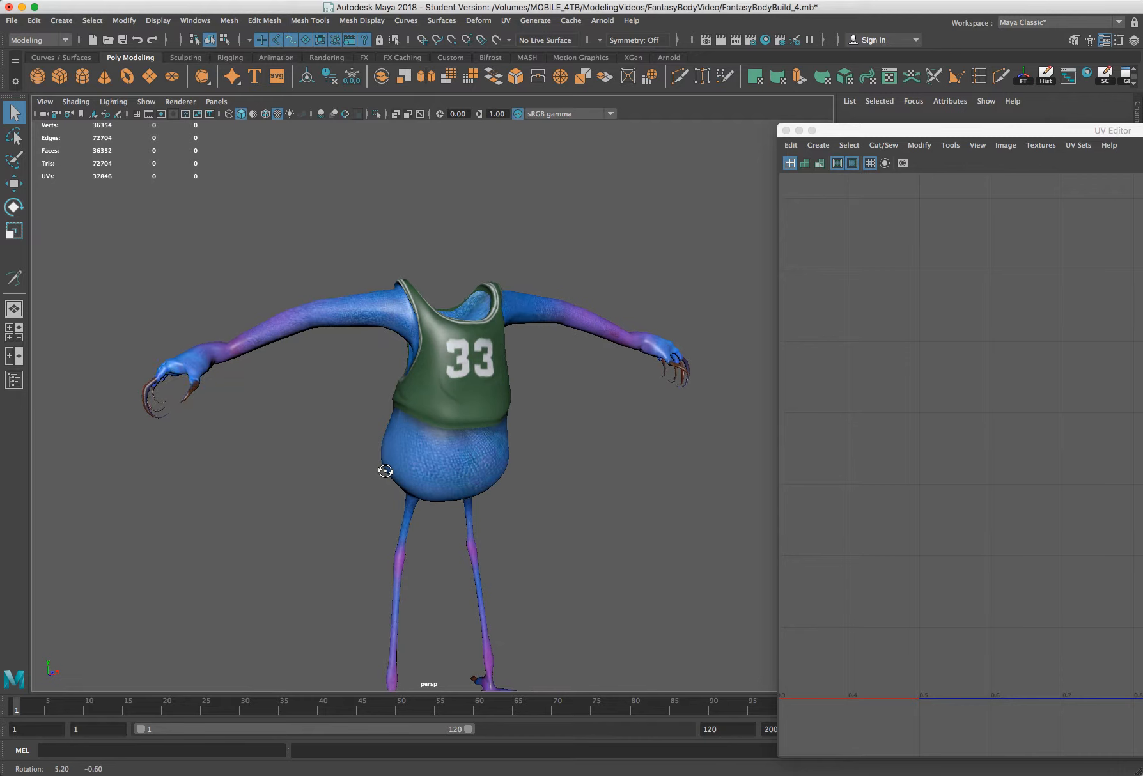
scroll(416, 529, up, 5)
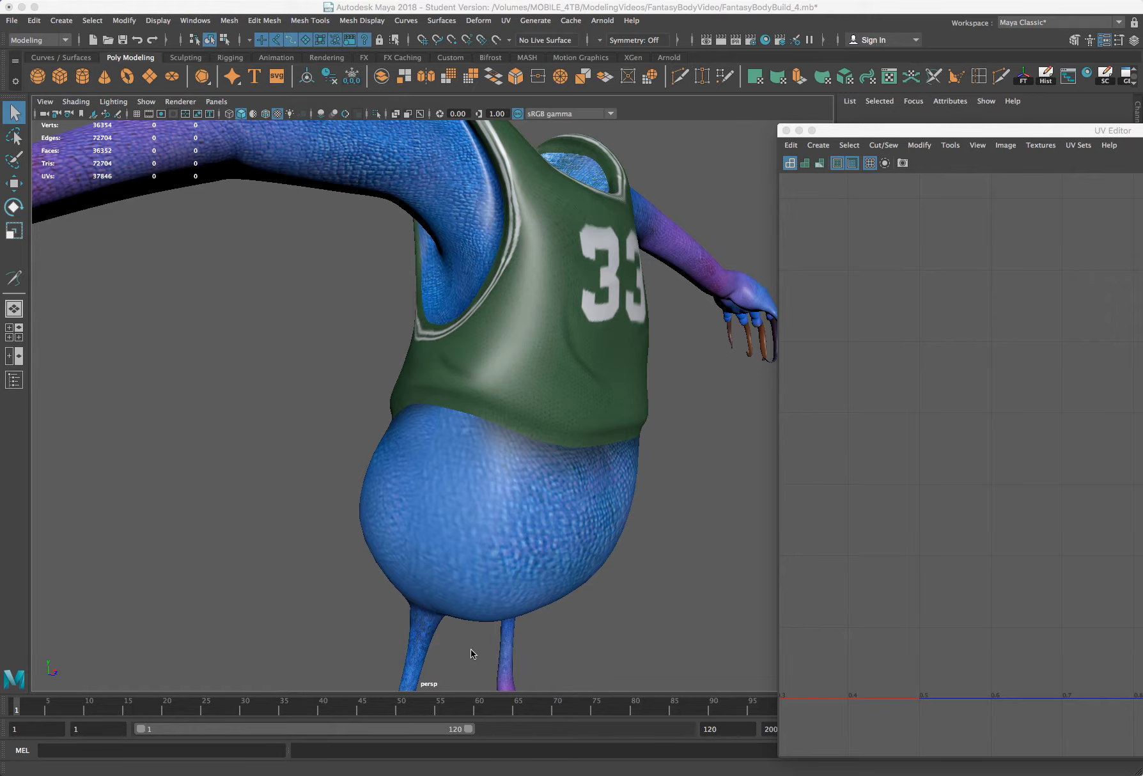
key(a)
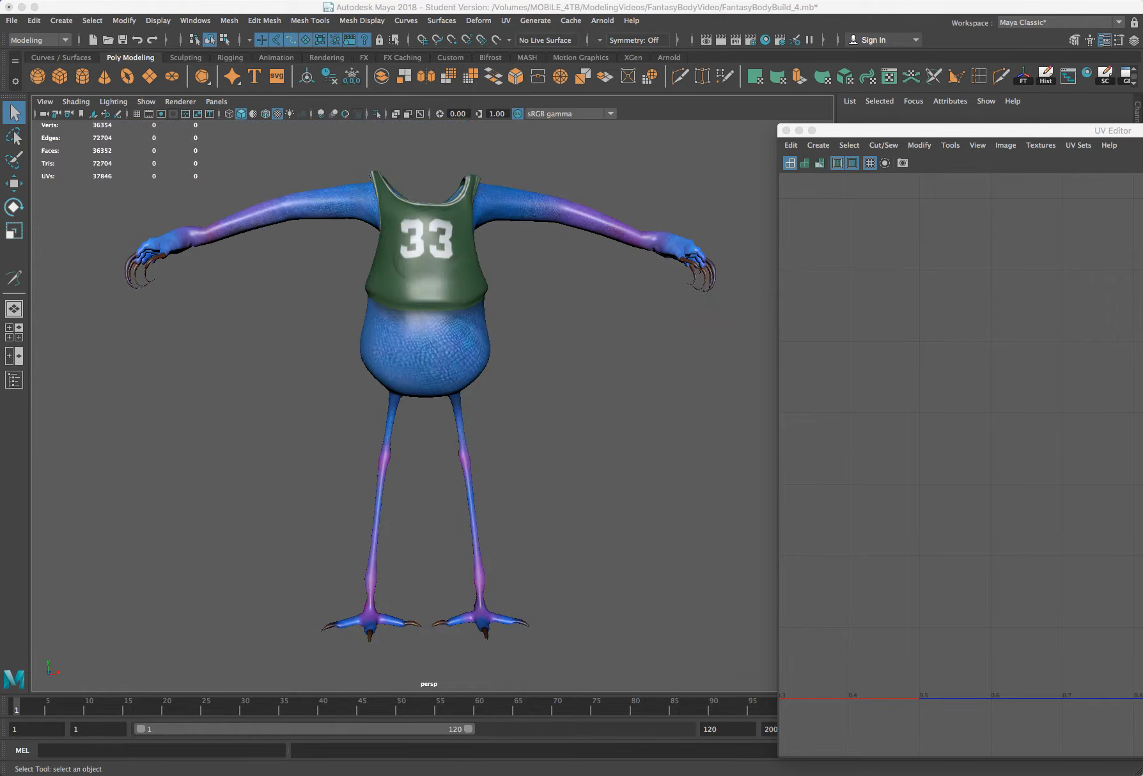
mouse_move(474, 554)
alt+mouse_down()
mouse_move(242, 548)
mouse_move(483, 557)
alt+mouse_up()
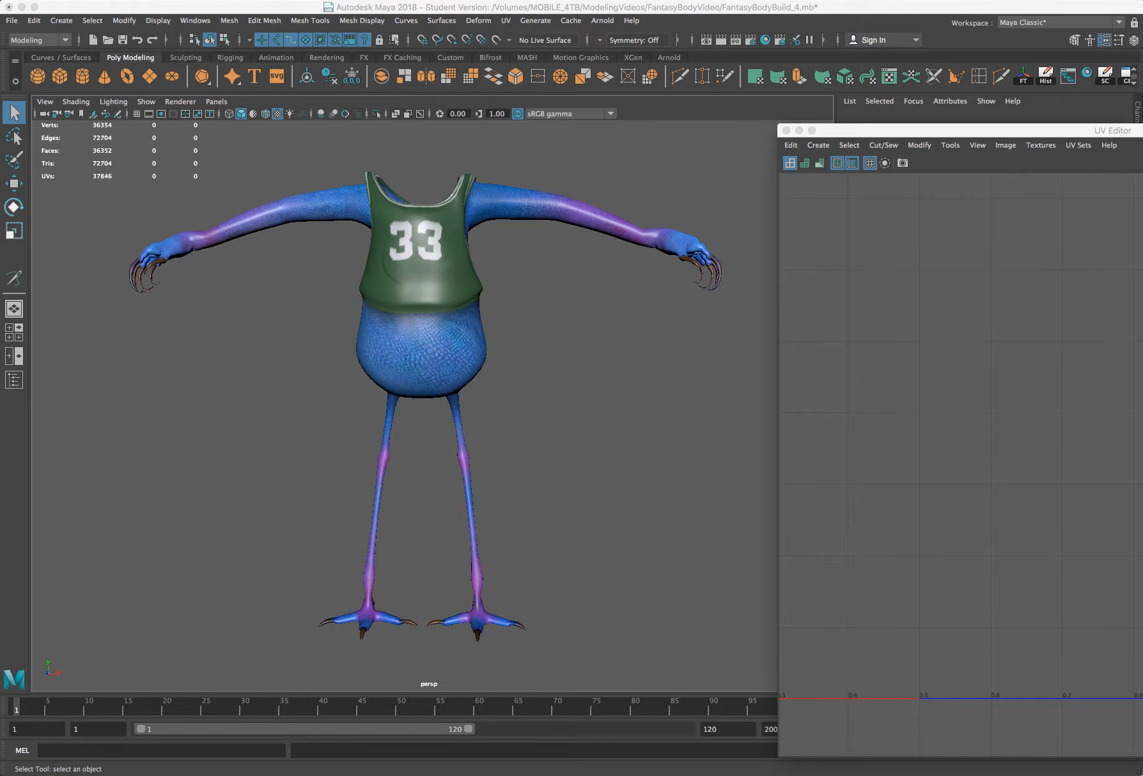
Step: Switch to Photoshop and desaturate the body skin on Layer 3 copy
key(super+Tab)
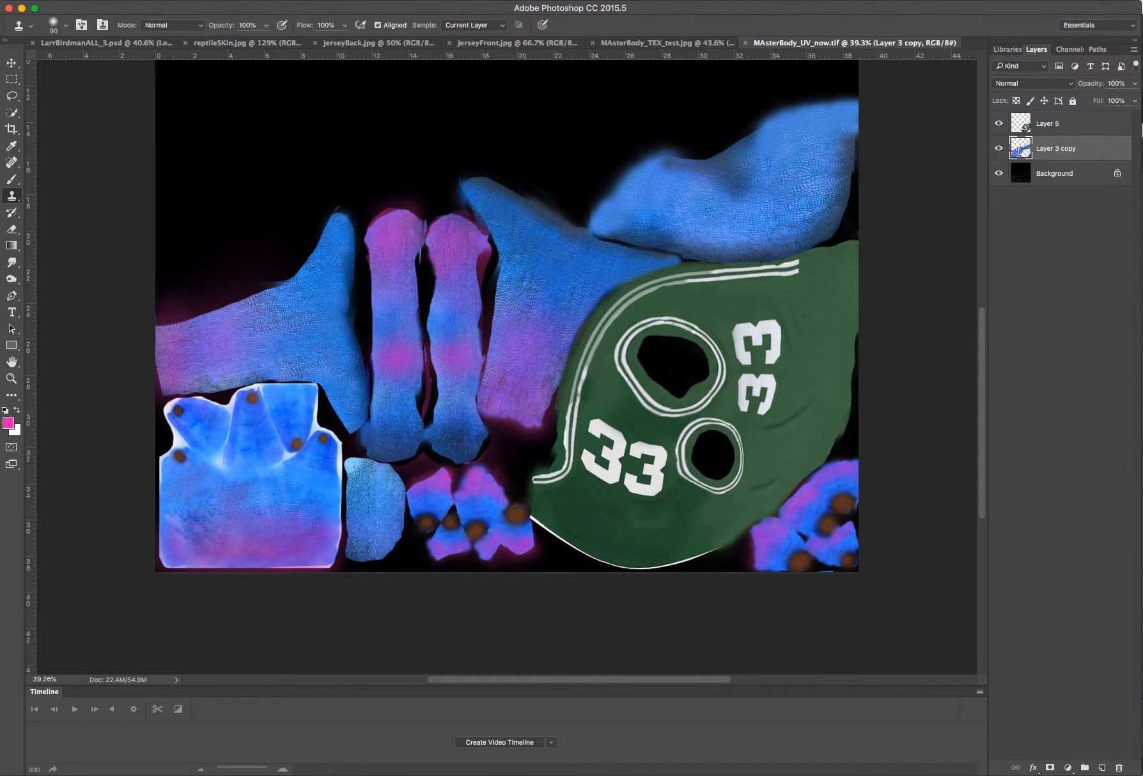
mouse_move(0, 7)
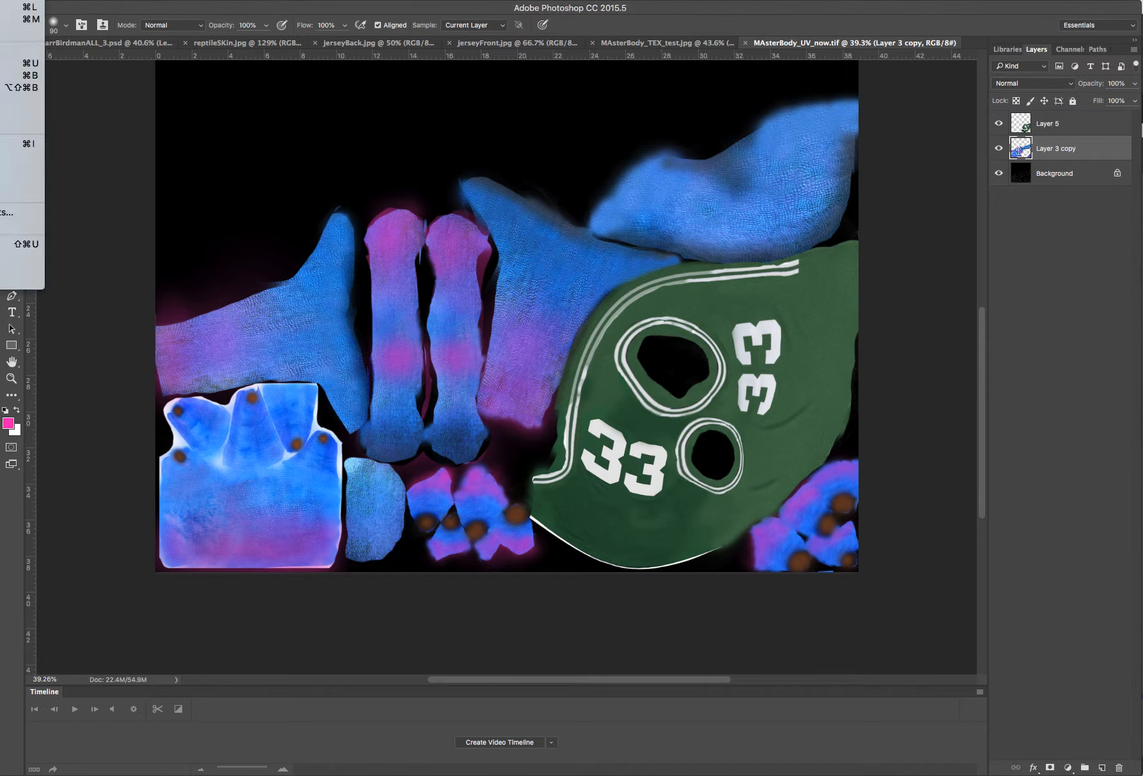
click(20, 245)
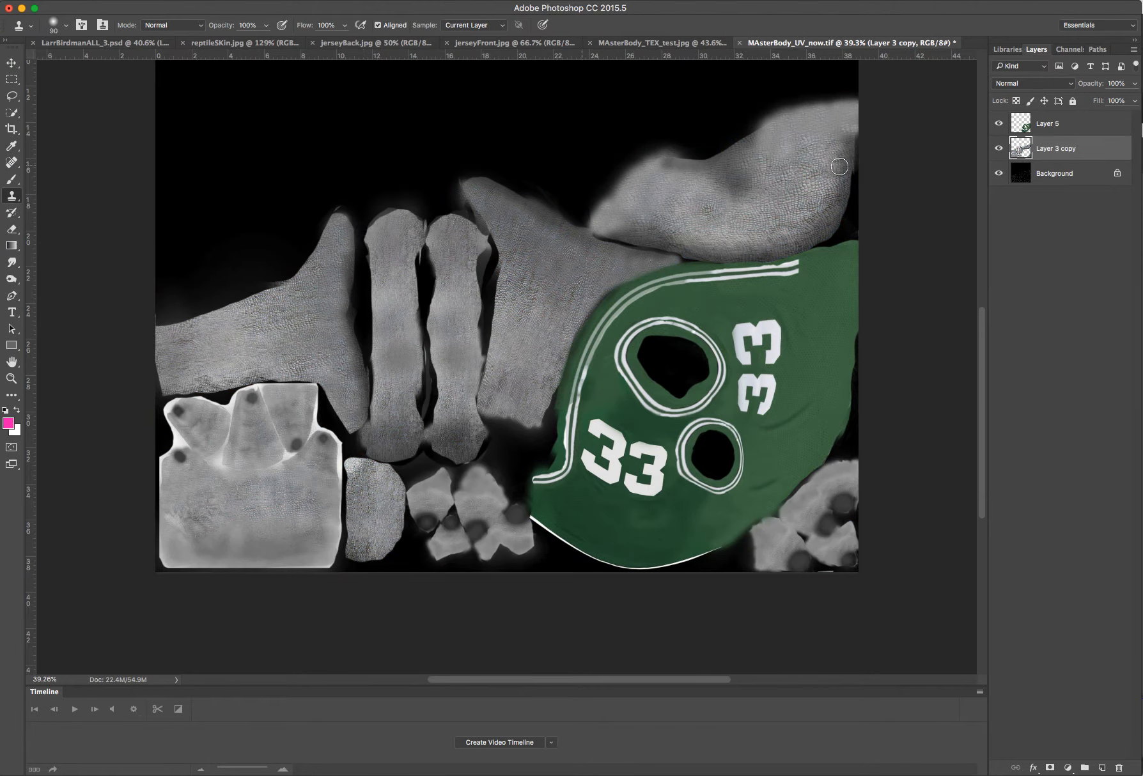
Step: Merge the jersey's Layer 5 with the grayscale Layer 3 copy
click(1076, 128)
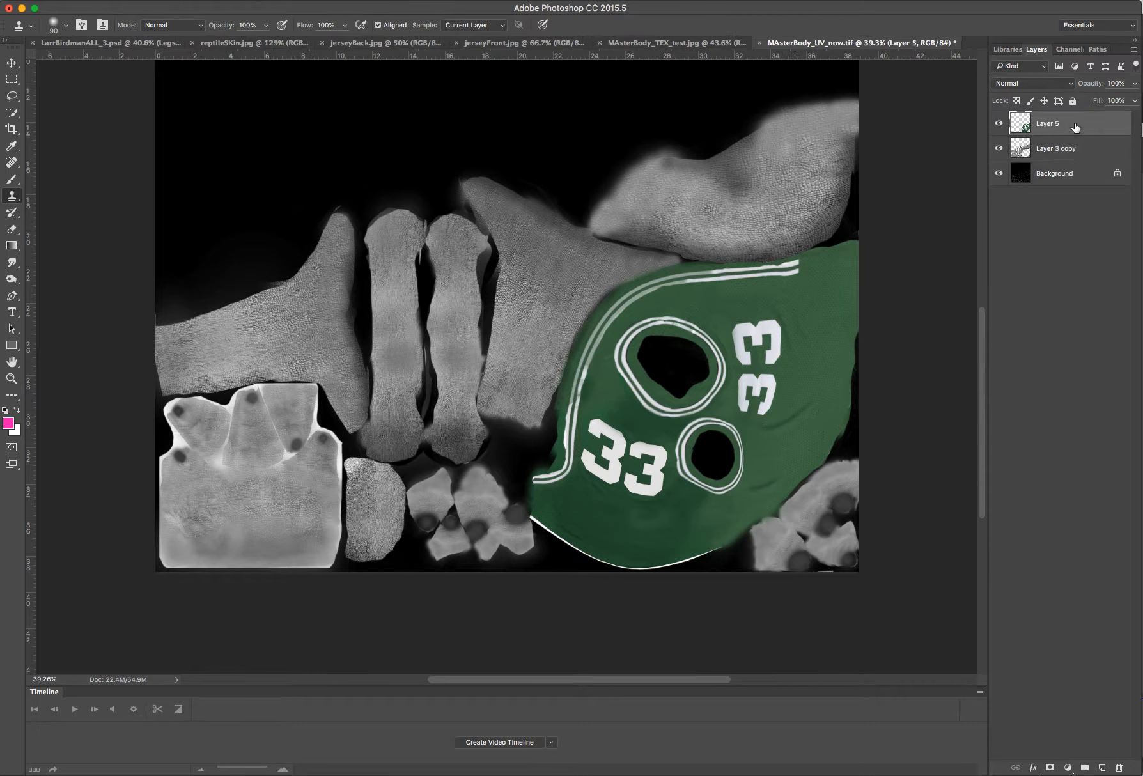
shift+click(1087, 148)
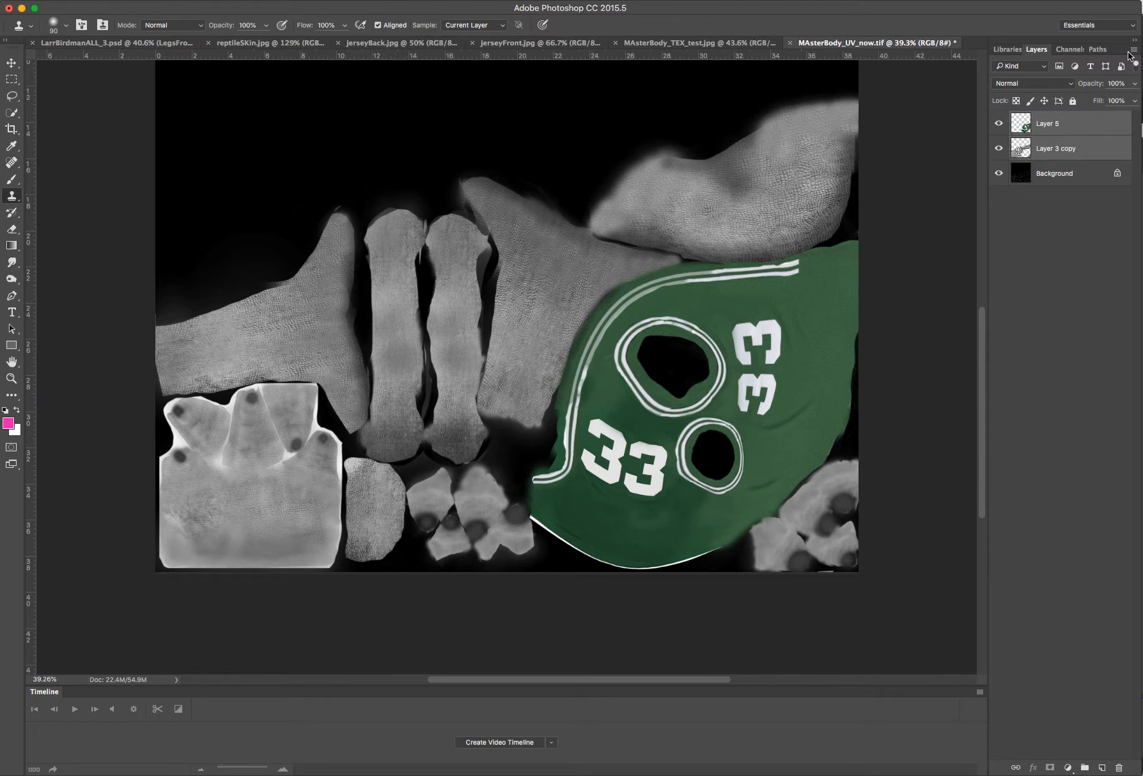
mouse_move(1136, 54)
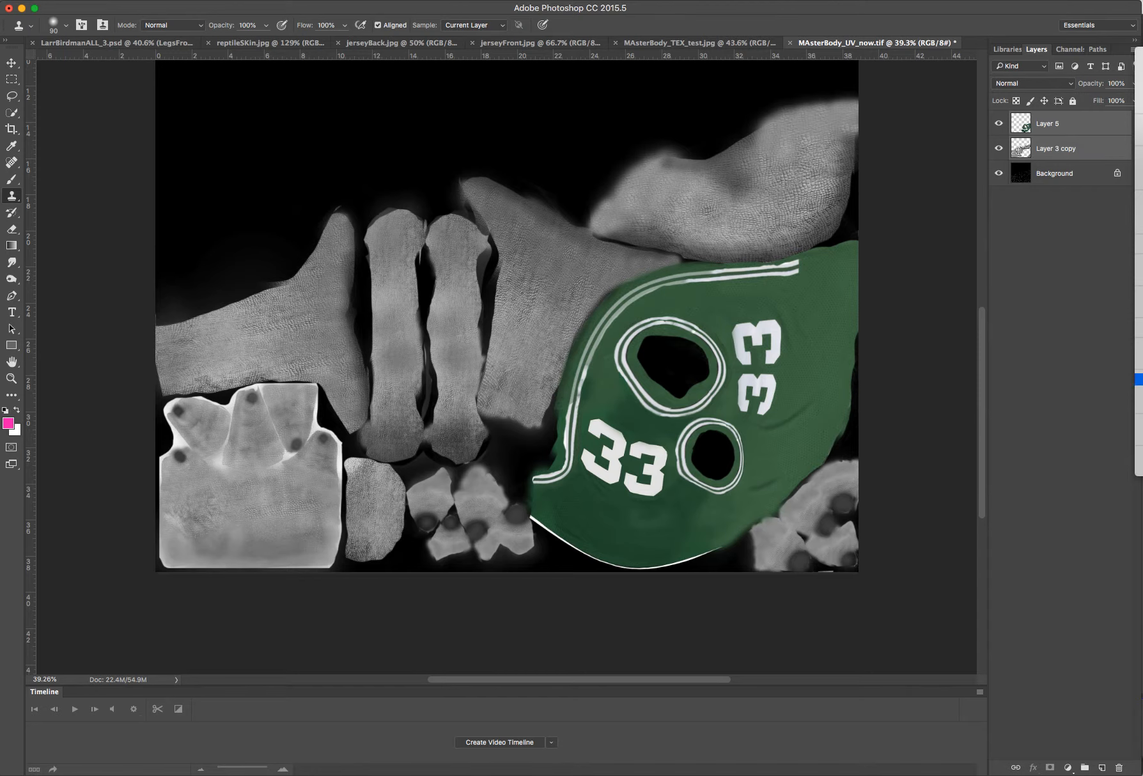
key(super+e)
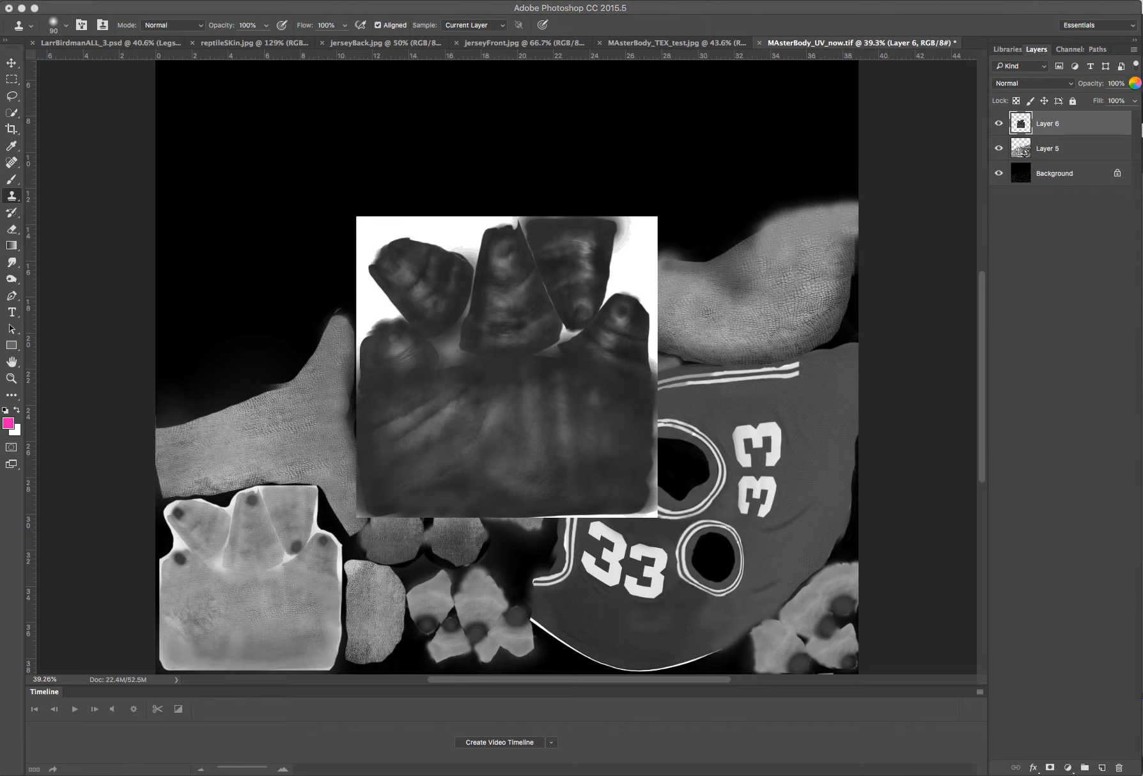
Step: Lower Layer 6 to 53% opacity, scale the hand detail to 64.75% and place it over the hand's UV area
click(1135, 83)
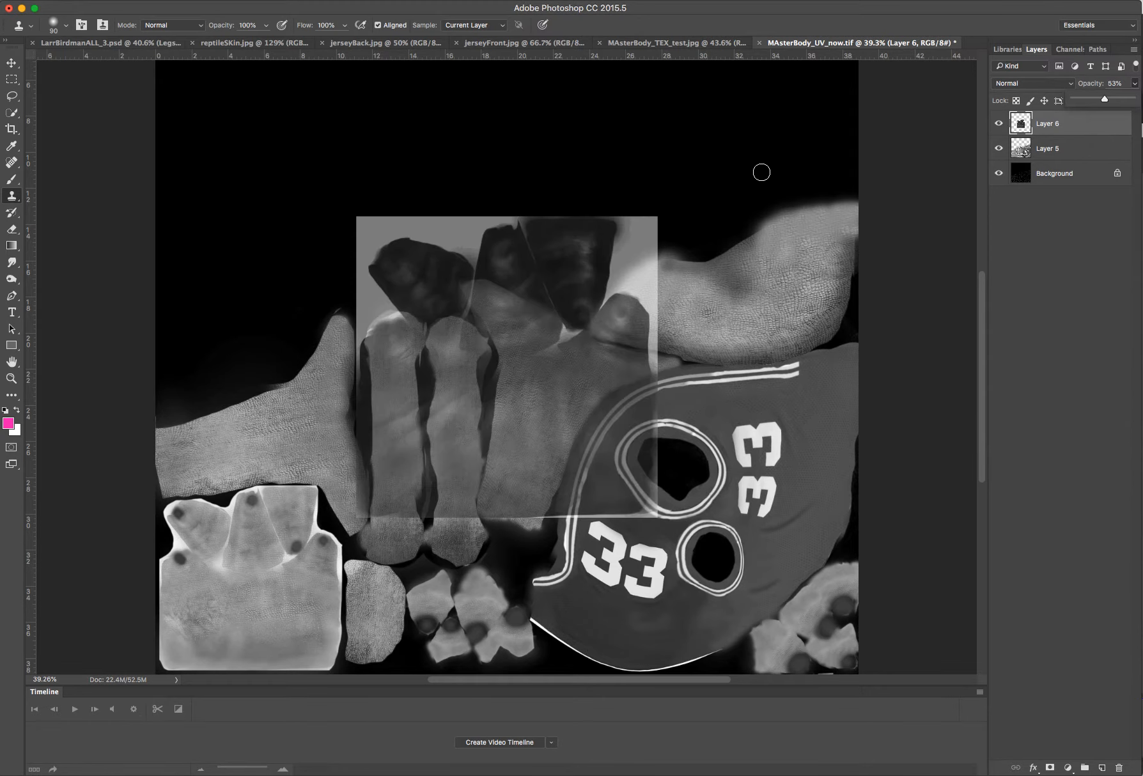
key(super+t)
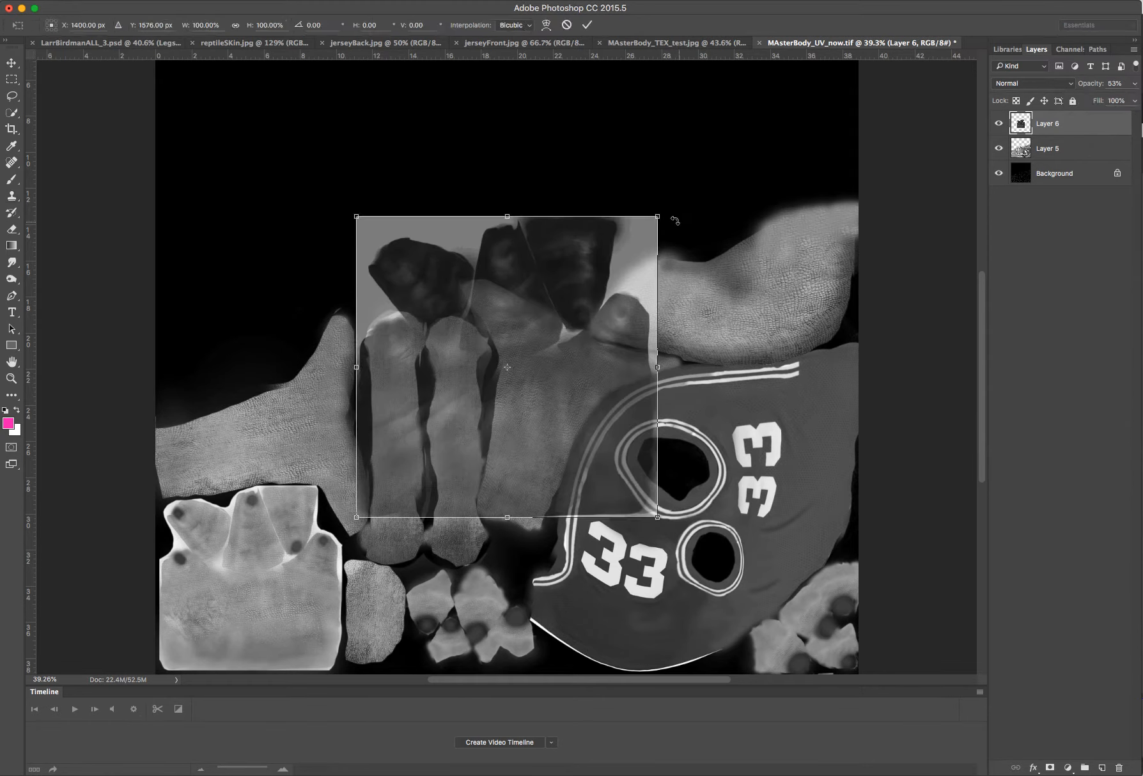
drag(620, 245, 531, 339)
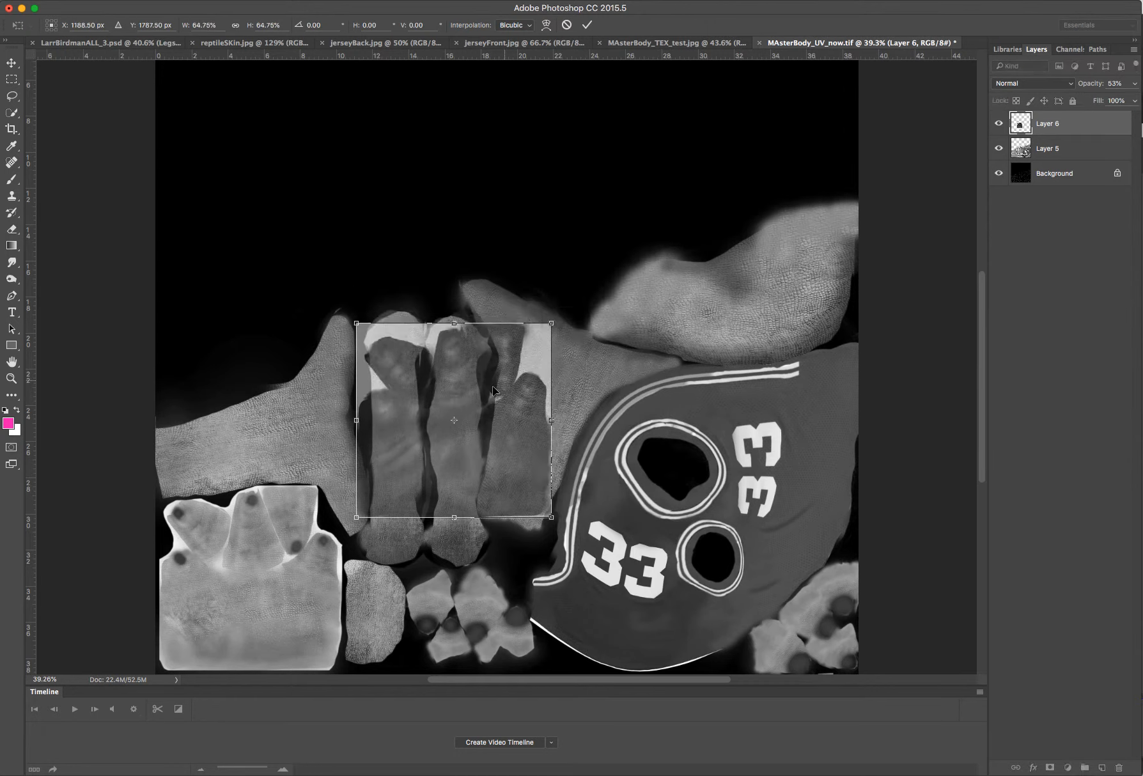
drag(495, 388, 300, 542)
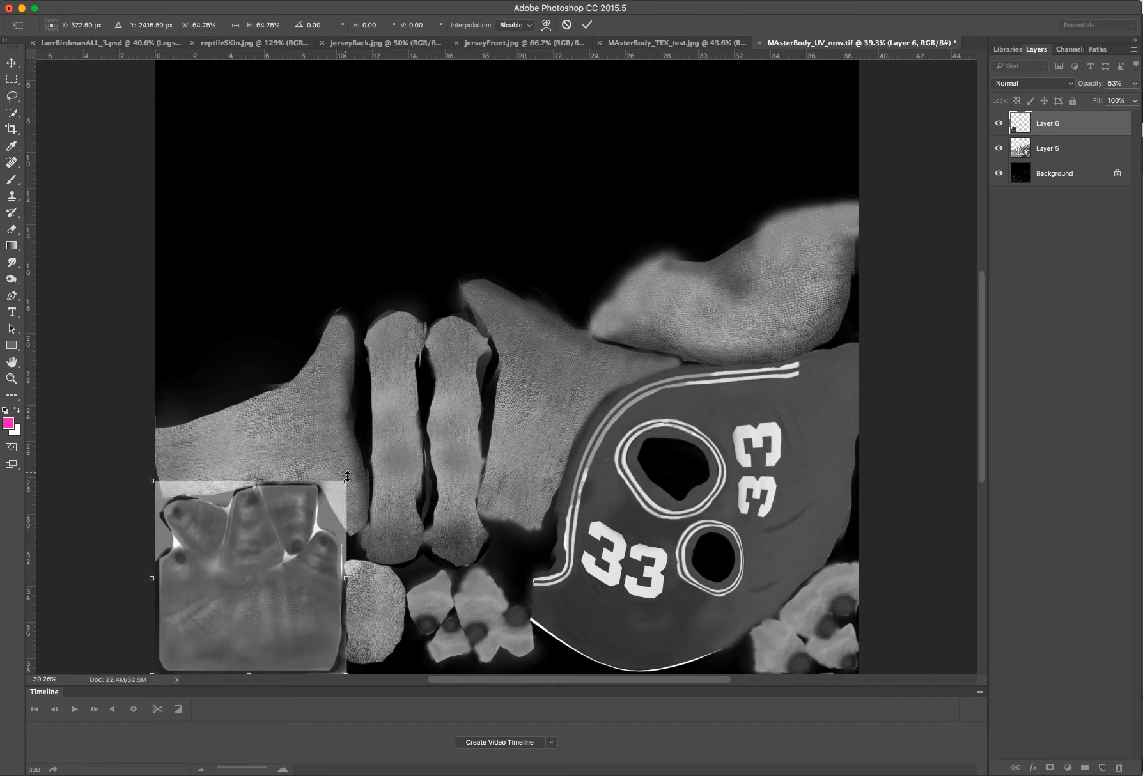
Step: Refine the hand detail's fit to 60.75% width and 61.92% height, and apply the transform
drag(346, 481, 285, 534)
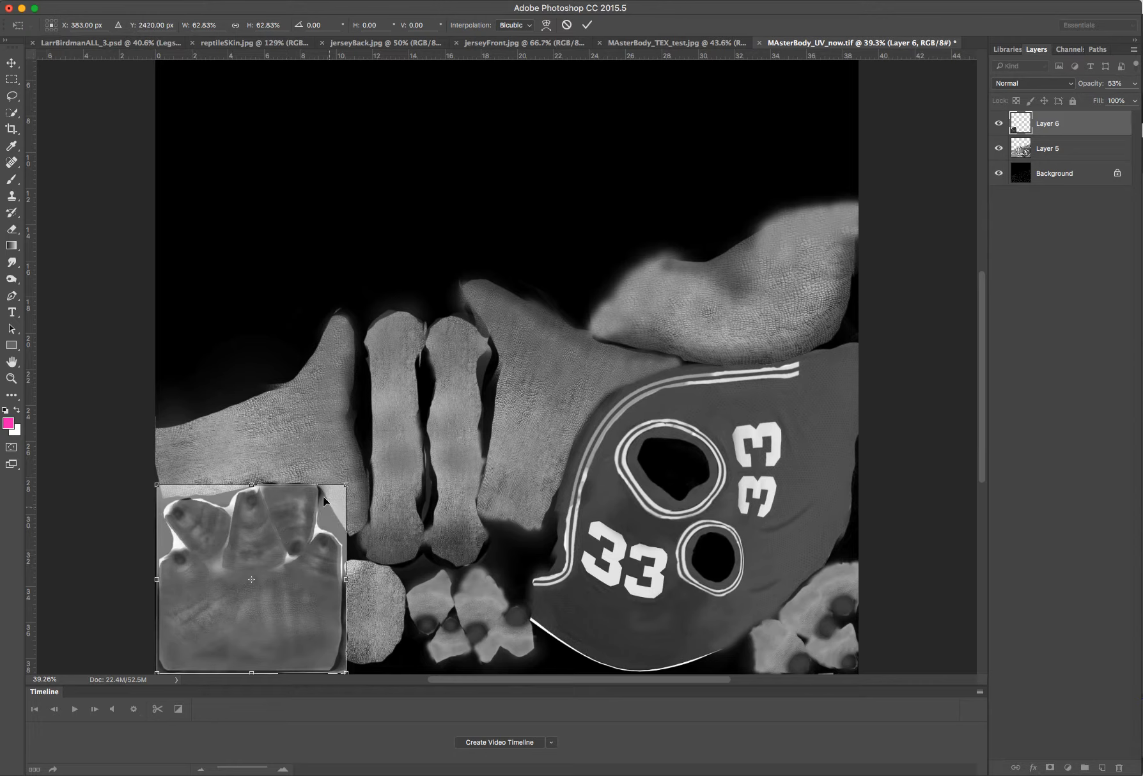
drag(347, 485, 302, 515)
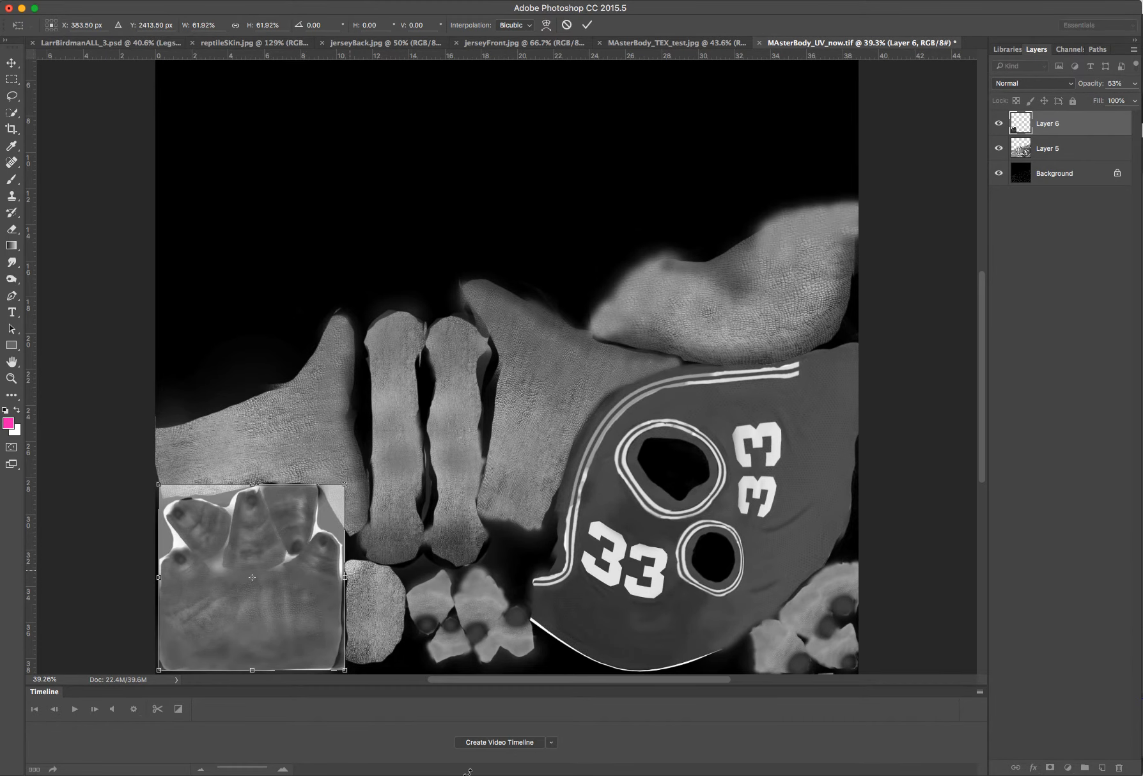
alt+scroll(315, 581, up, 5)
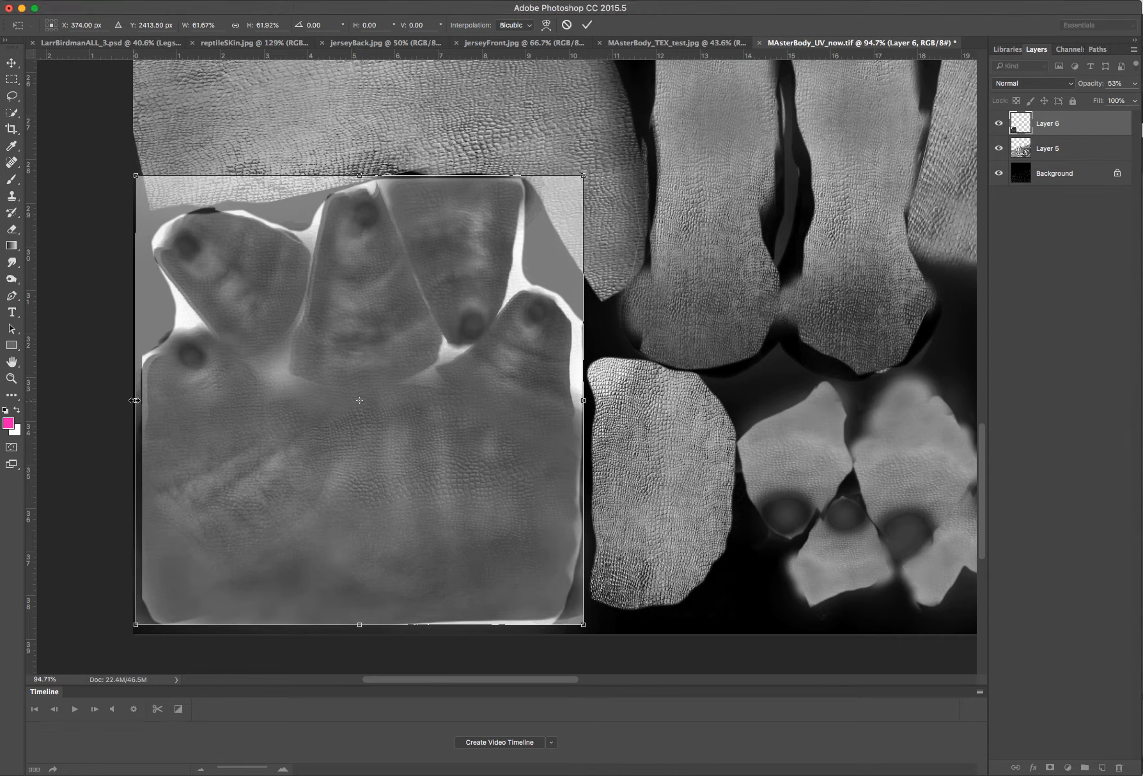
drag(136, 402, 144, 399)
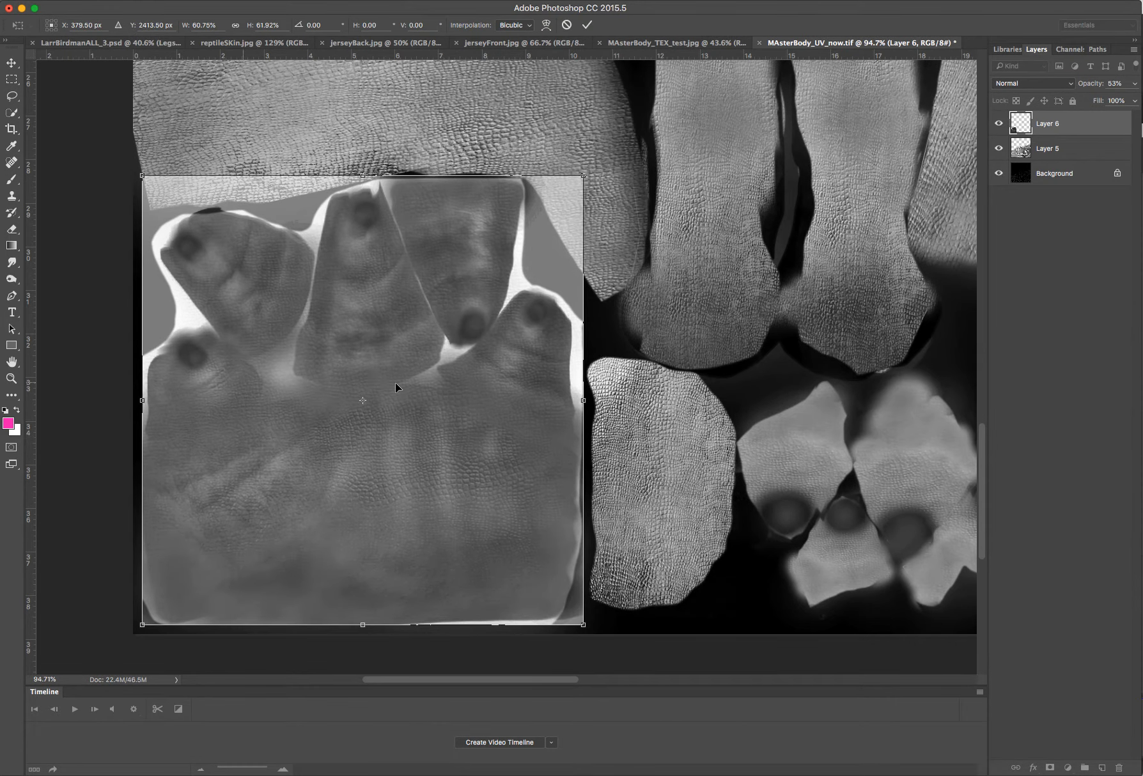
key(Return)
Step: Check the hand detail against the UV wireframe through Layer 5, and restore both layers to 100% opacity
key(alt+bracketleft)
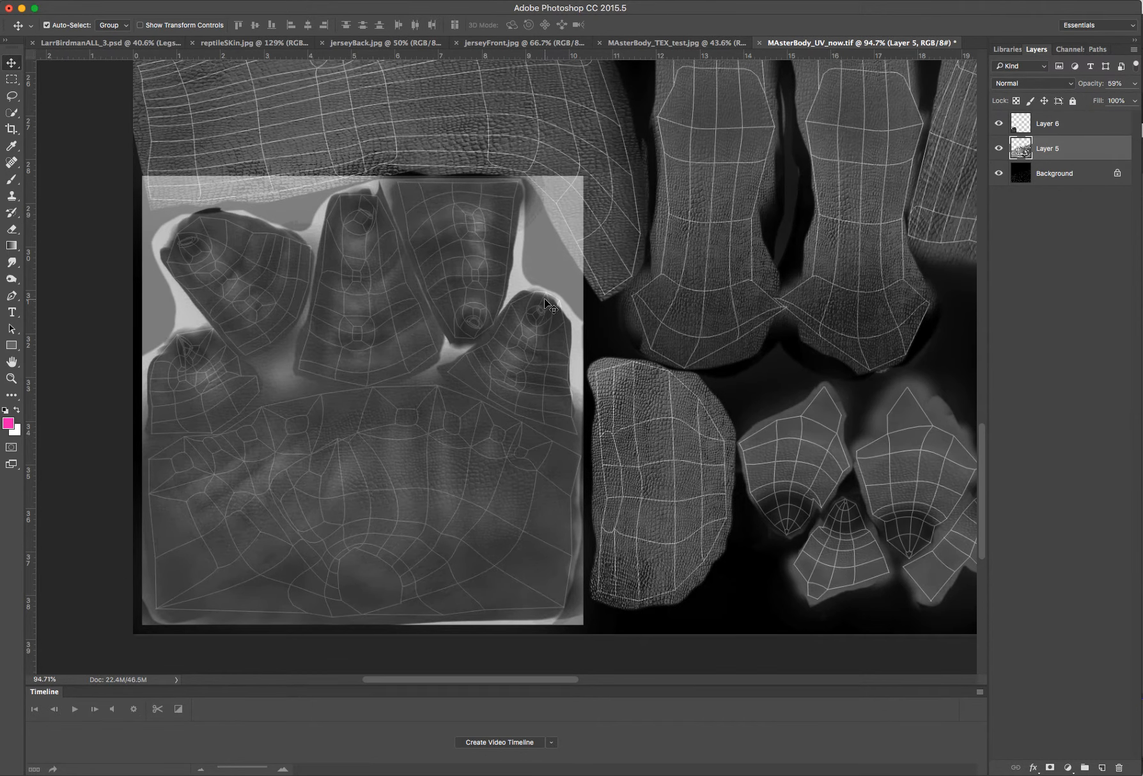
key(0)
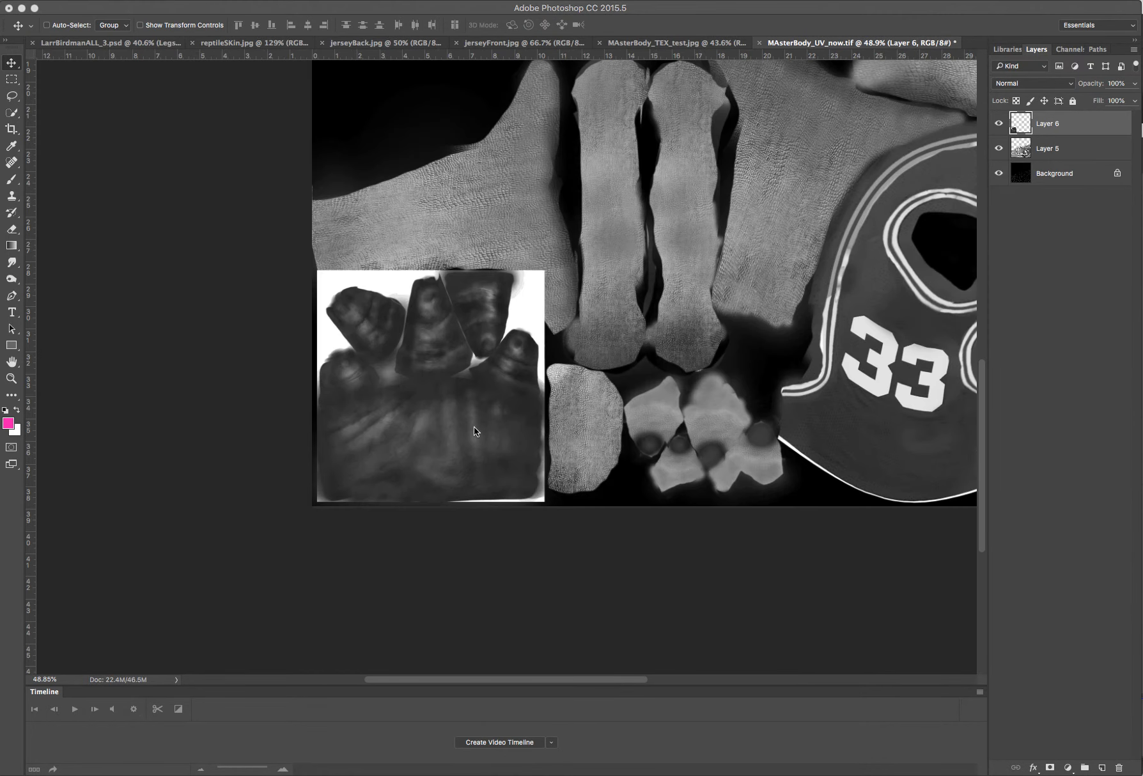
alt+scroll(451, 390, up, 3)
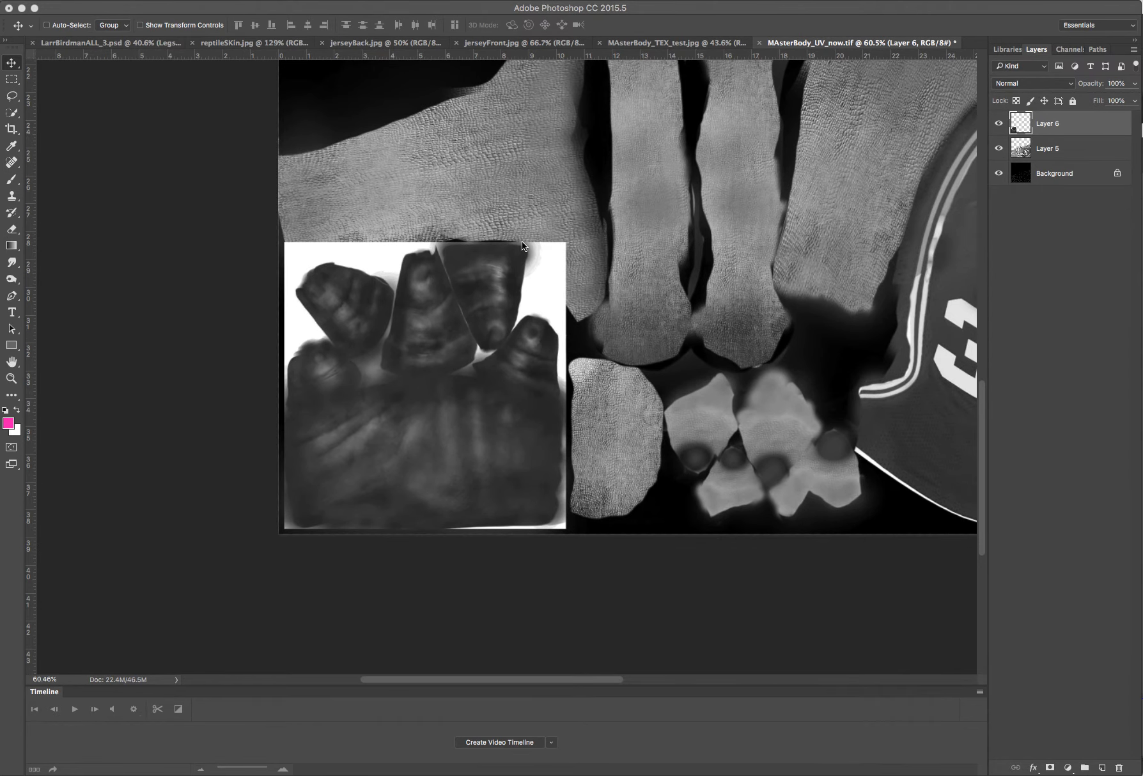
alt+scroll(522, 241, down, 2)
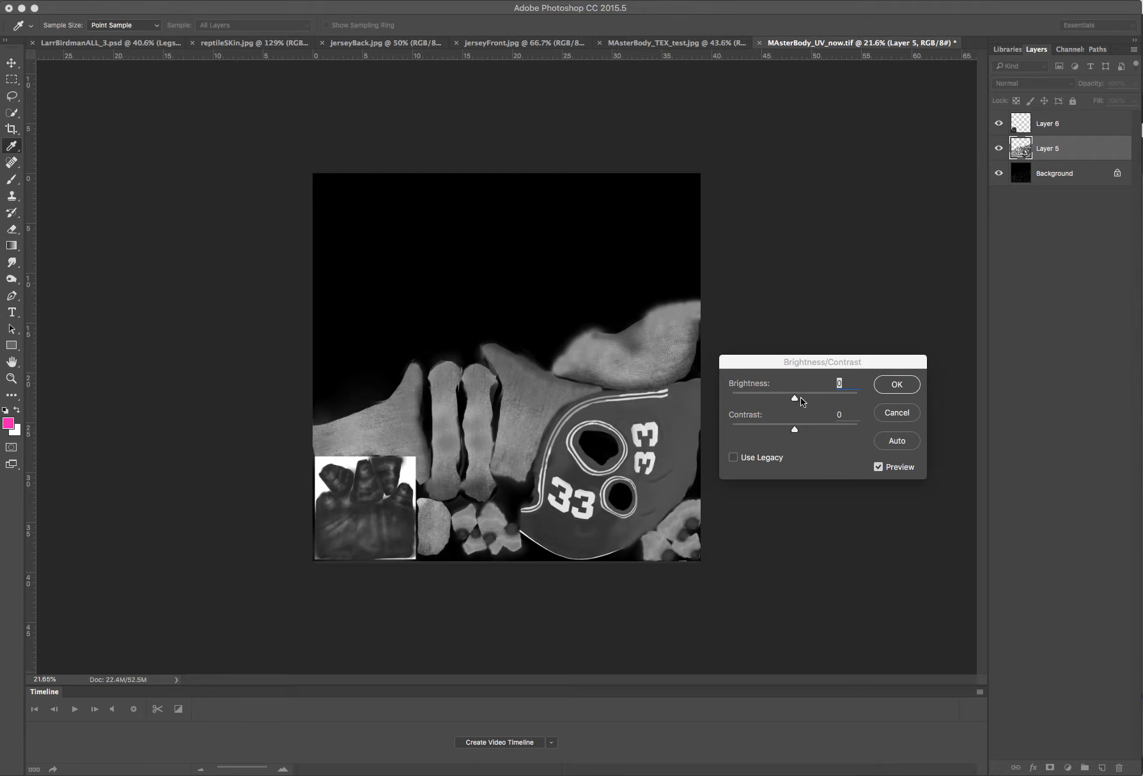
Step: Adjust Layer 5 with Brightness/Contrast, setting brightness to -68 and contrast to 69
drag(791, 398, 785, 430)
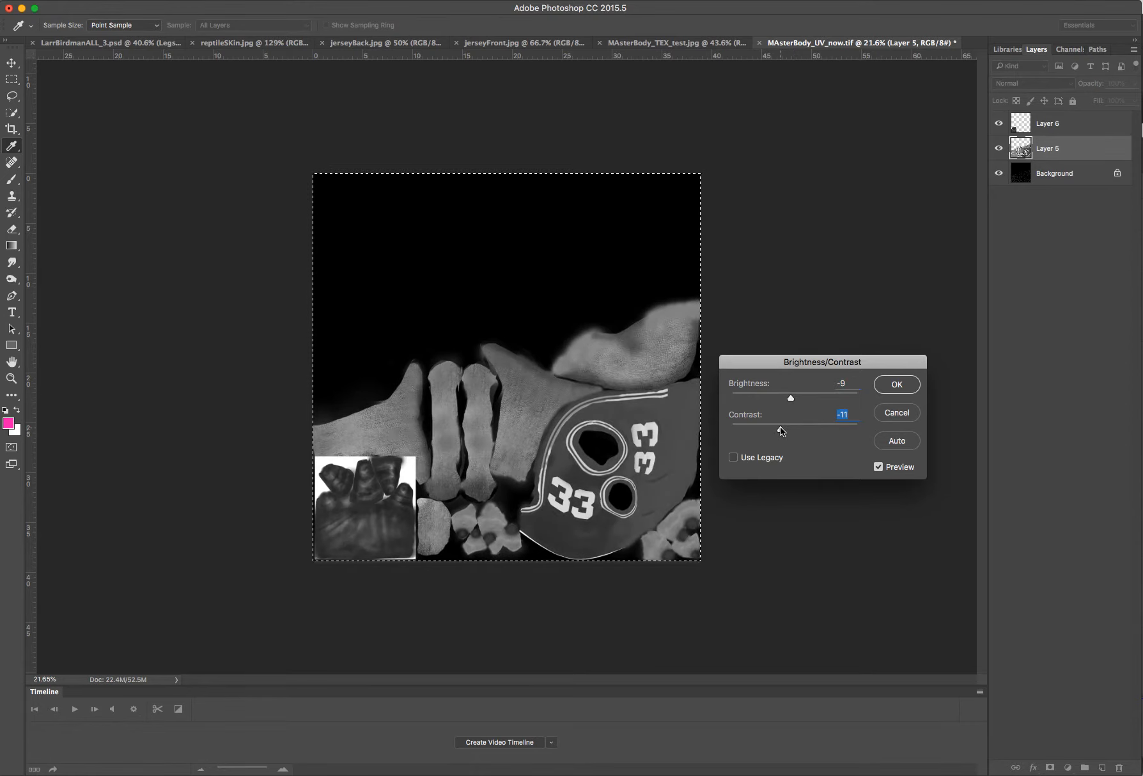
drag(790, 401, 838, 431)
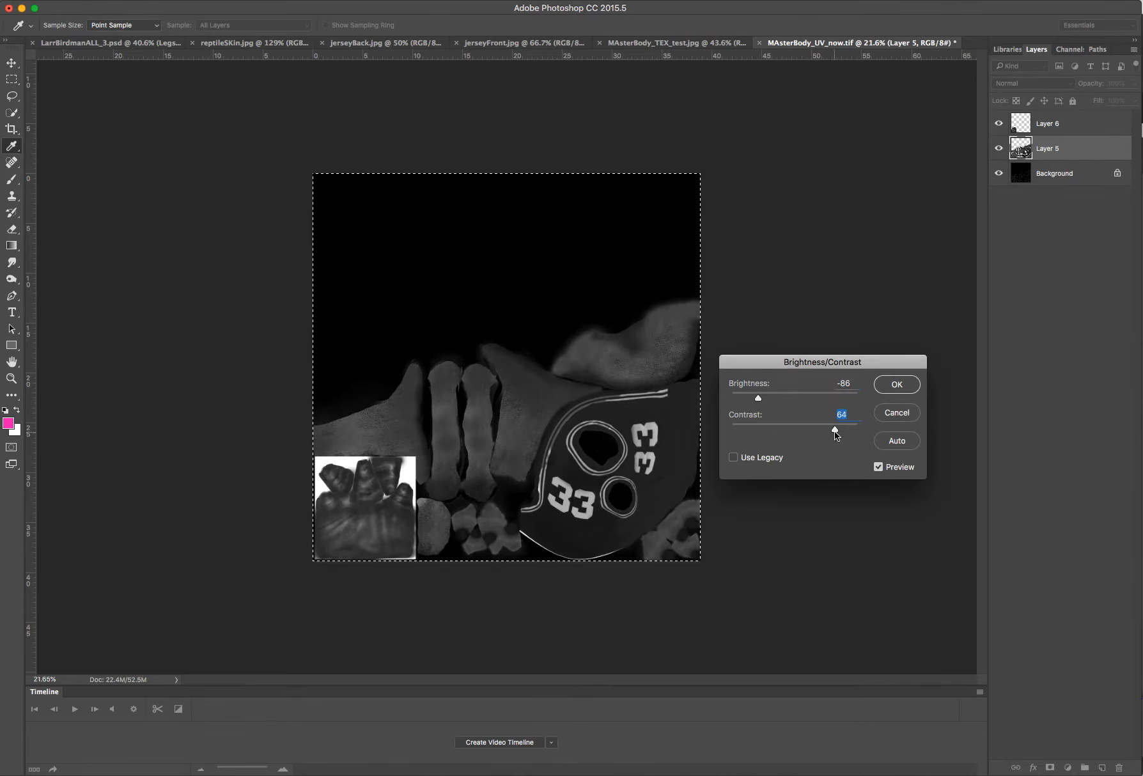
drag(759, 397, 765, 399)
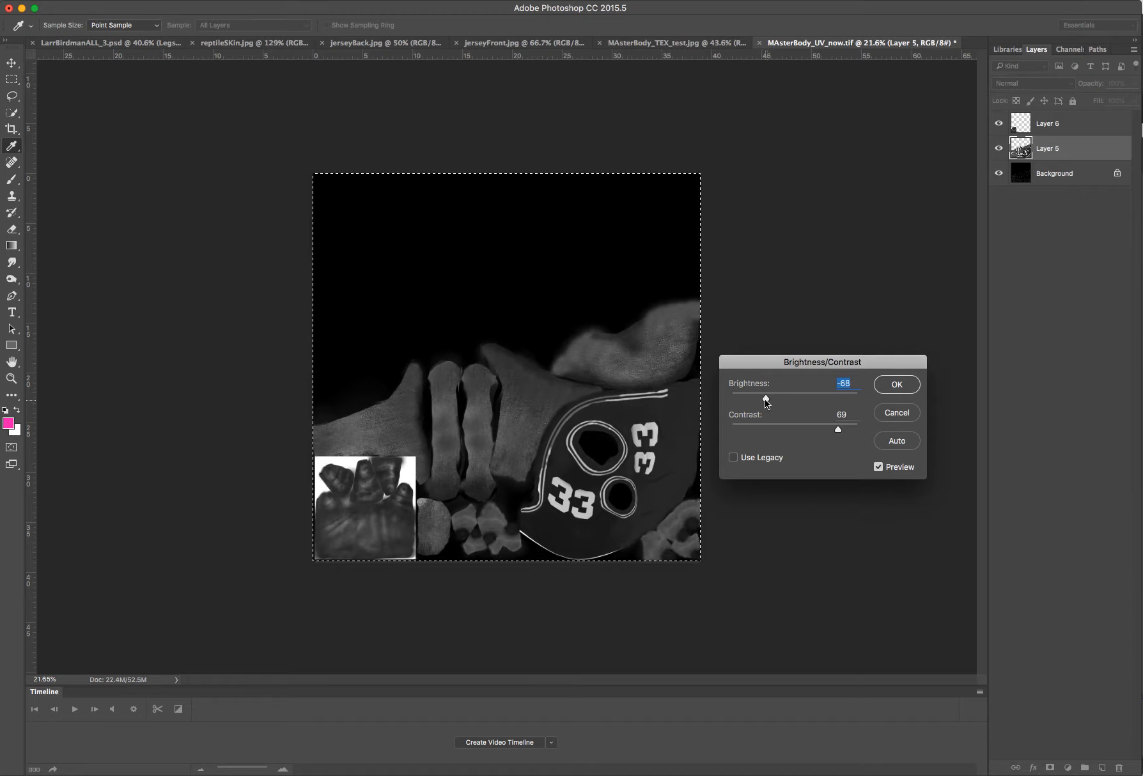
click(898, 388)
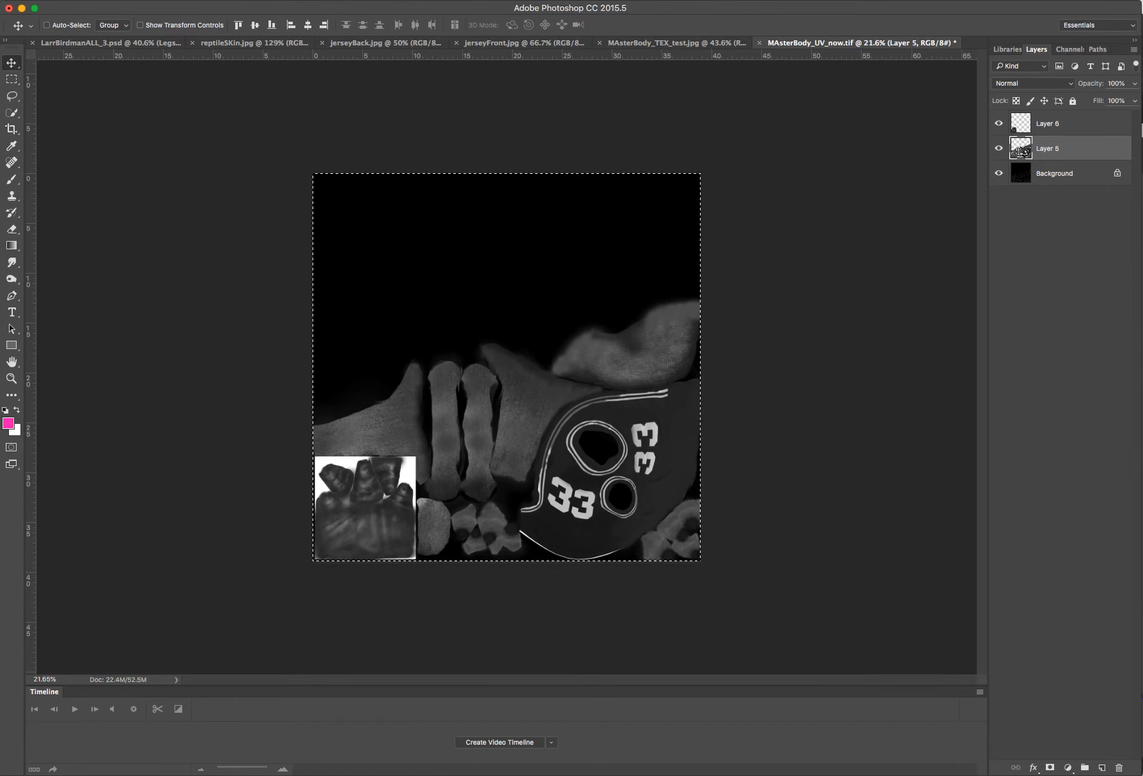
key(ctrl+0)
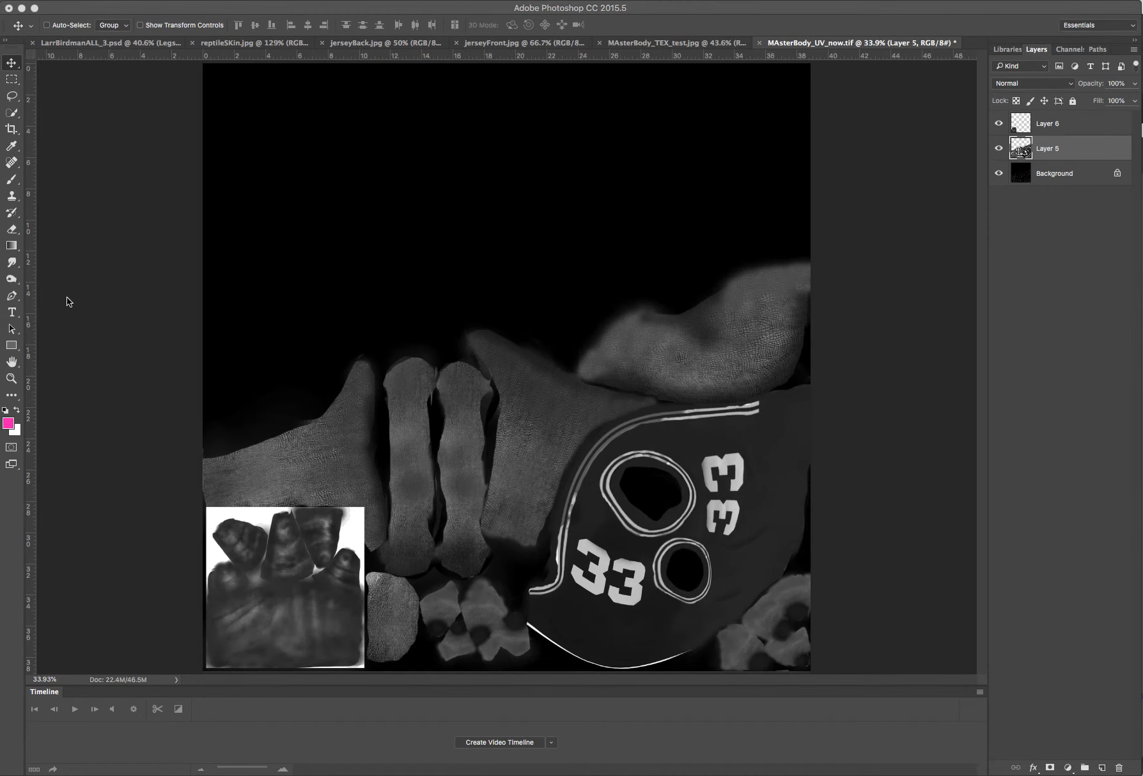
Step: Switch to the Dodge tool and set its range to Highlights
click(9, 280)
click(9, 280)
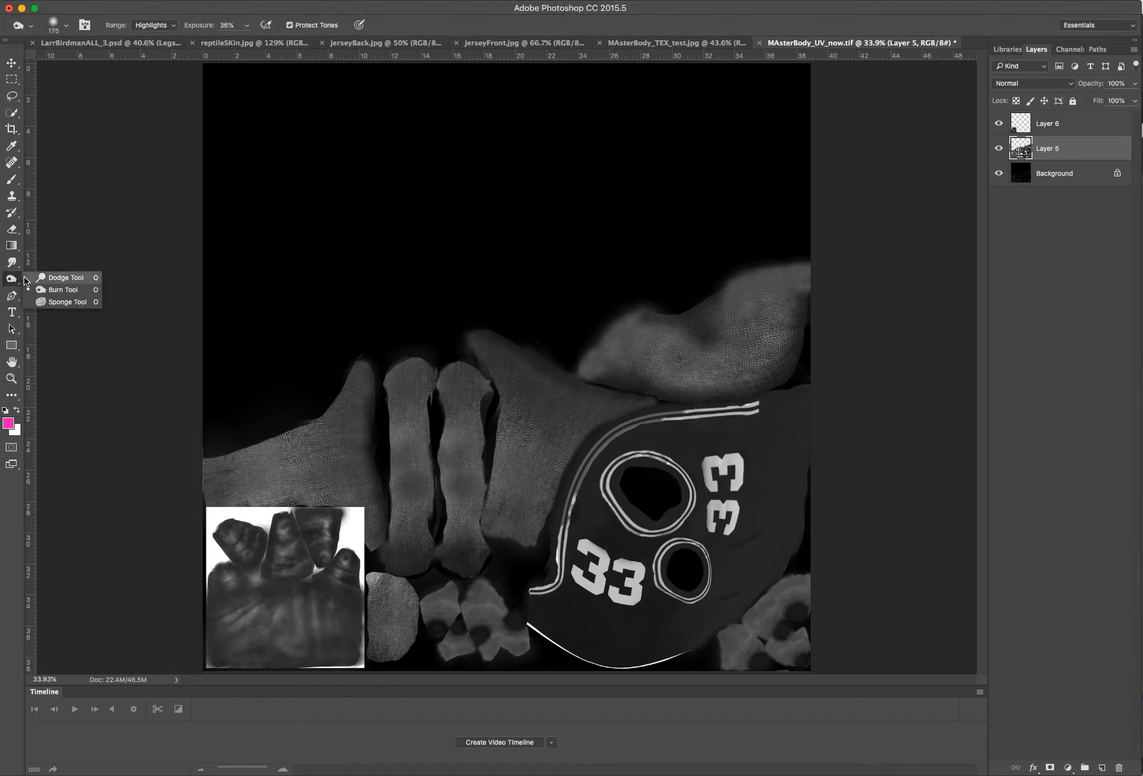
click(173, 25)
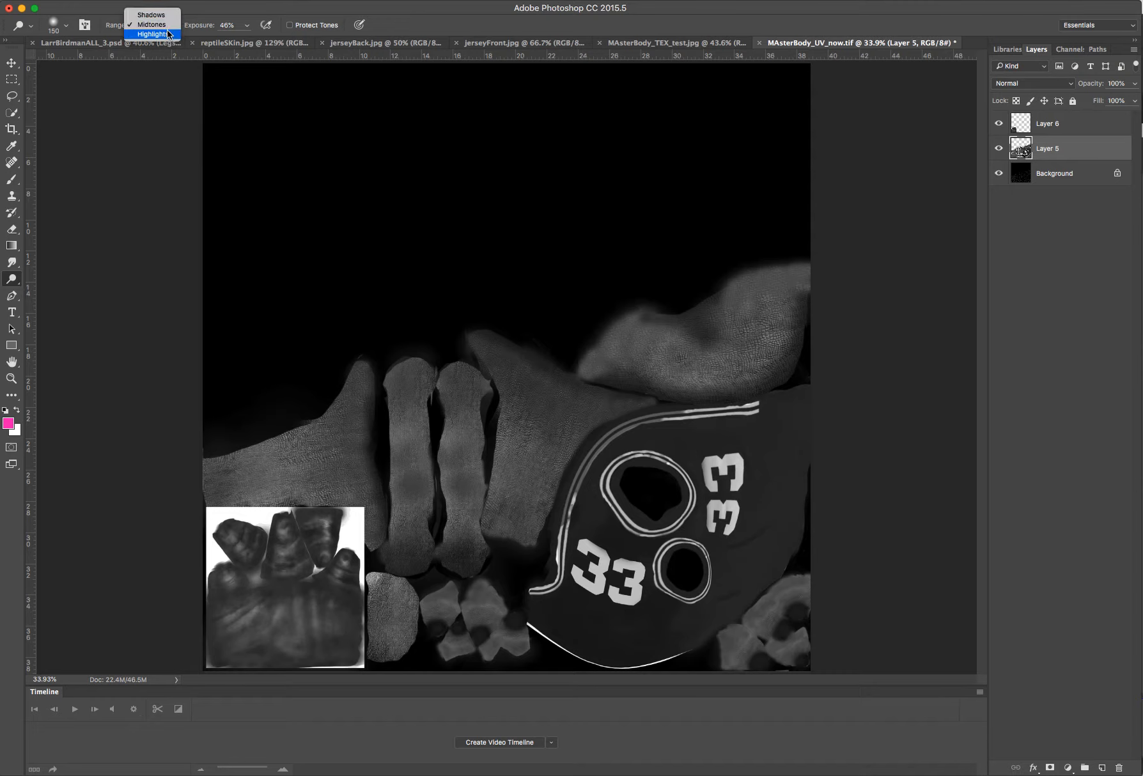
click(169, 35)
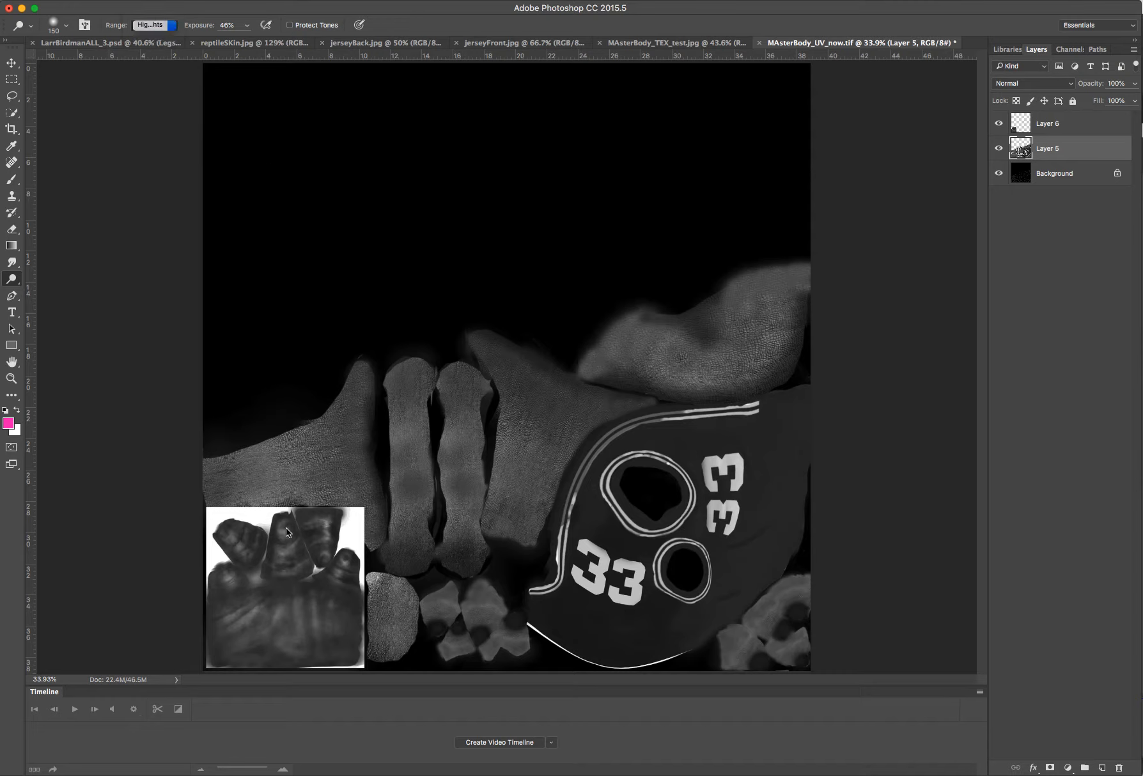
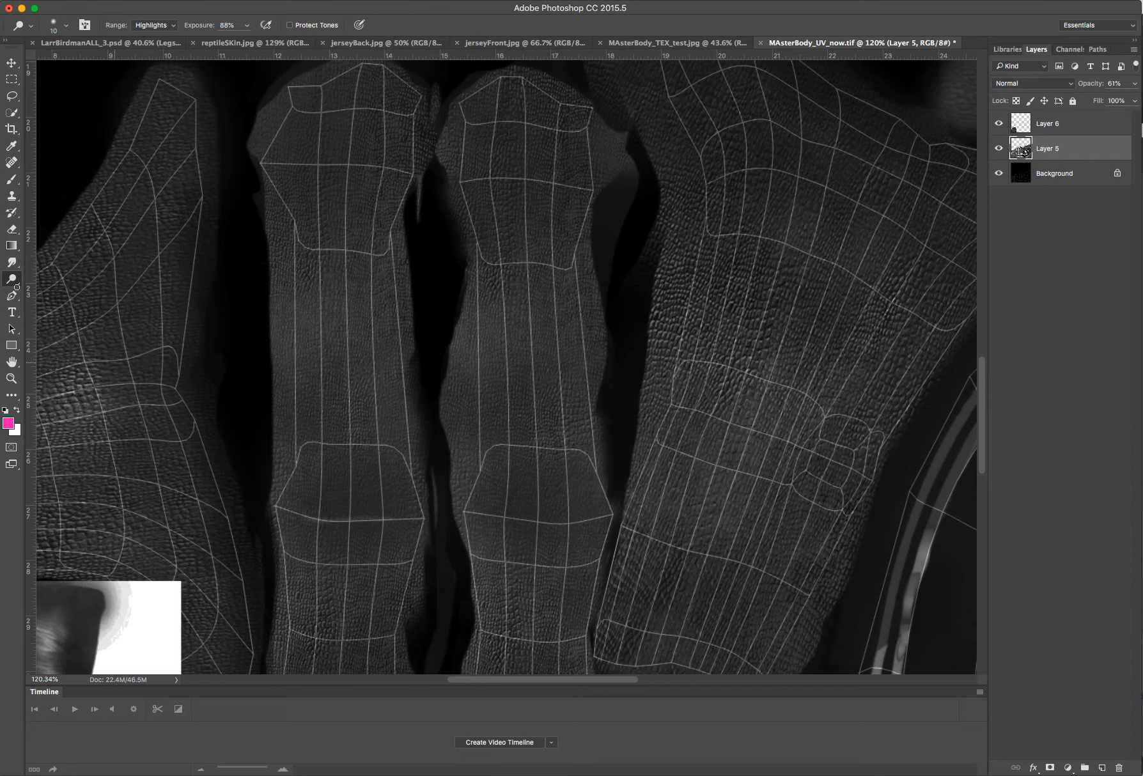
Step: Dodge crease highlights across the joint of the first vertical limb strip with a textured brush, stepping back unwanted strokes
drag(391, 503, 292, 499)
key(bracketright)
click(65, 25)
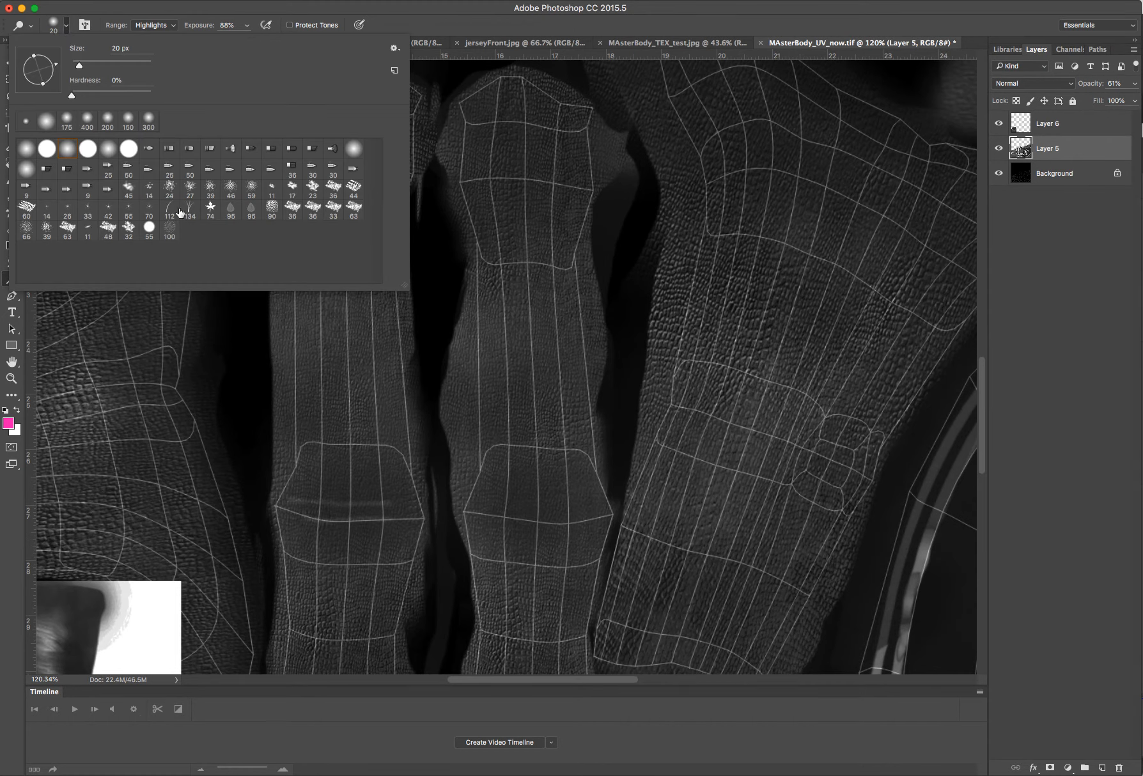
click(190, 190)
mouse_move(379, 516)
mouse_down()
mouse_move(380, 538)
mouse_move(366, 526)
mouse_up()
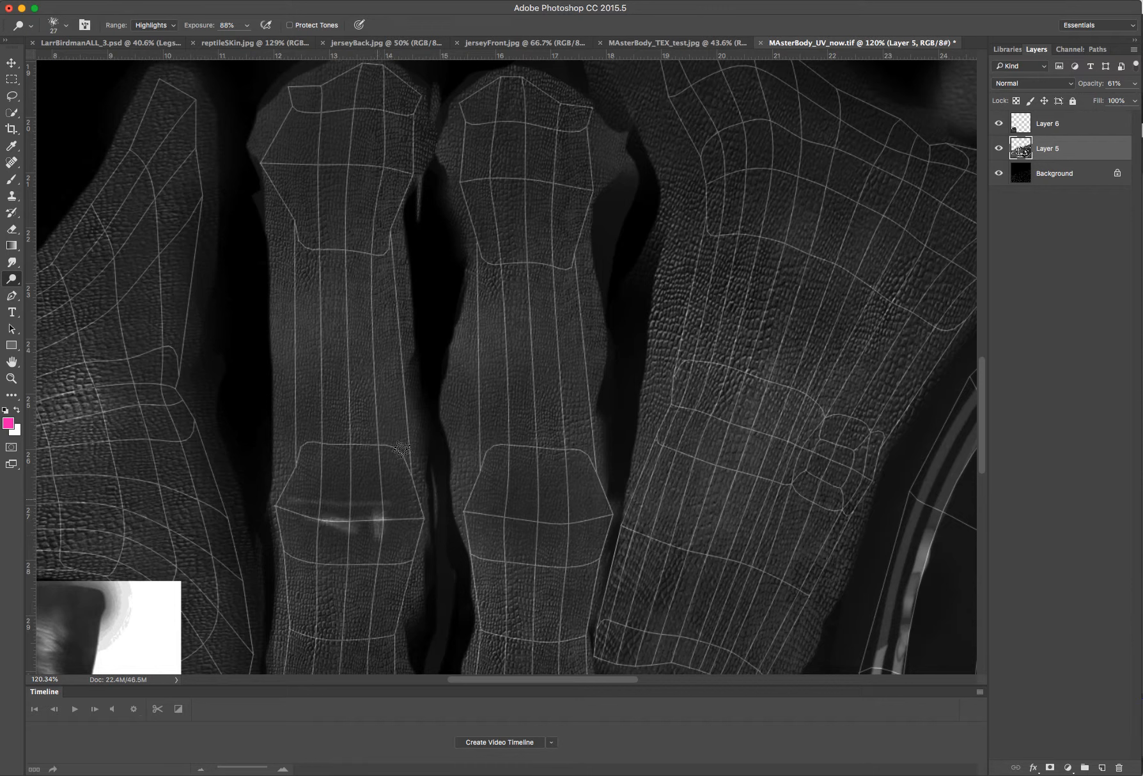
key(super+z)
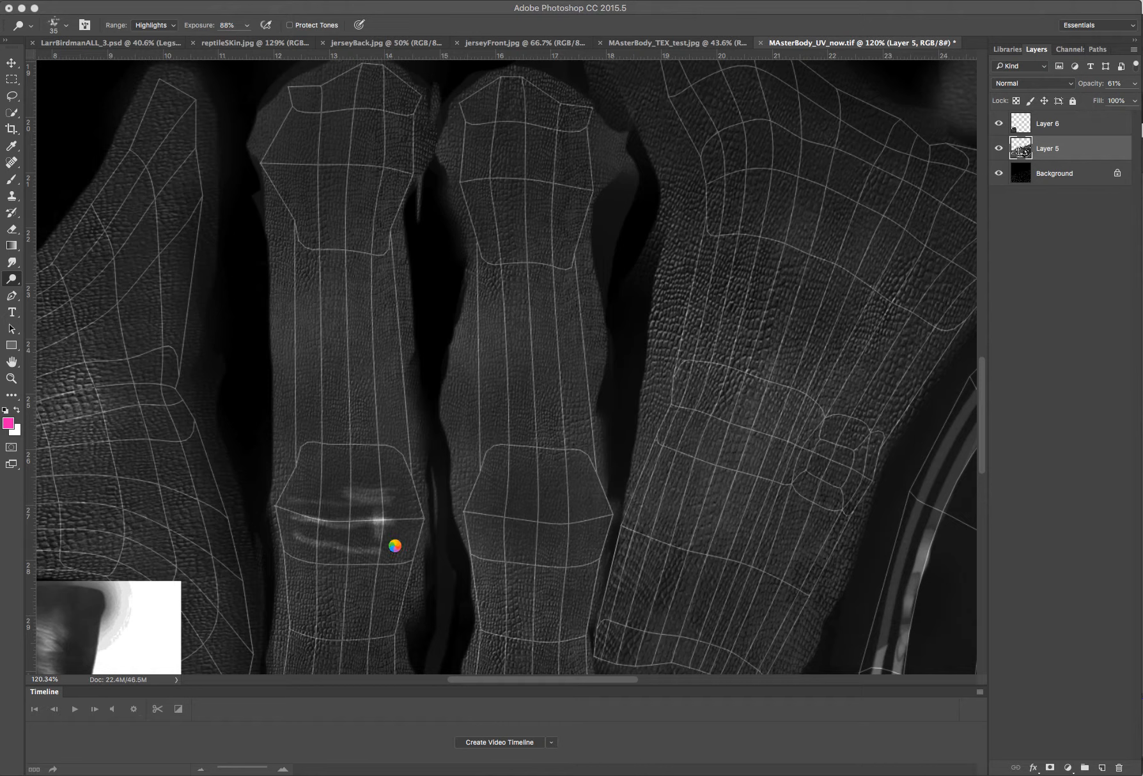
click(392, 548)
mouse_move(392, 548)
mouse_down()
mouse_move(295, 540)
mouse_move(305, 493)
mouse_move(401, 496)
mouse_up()
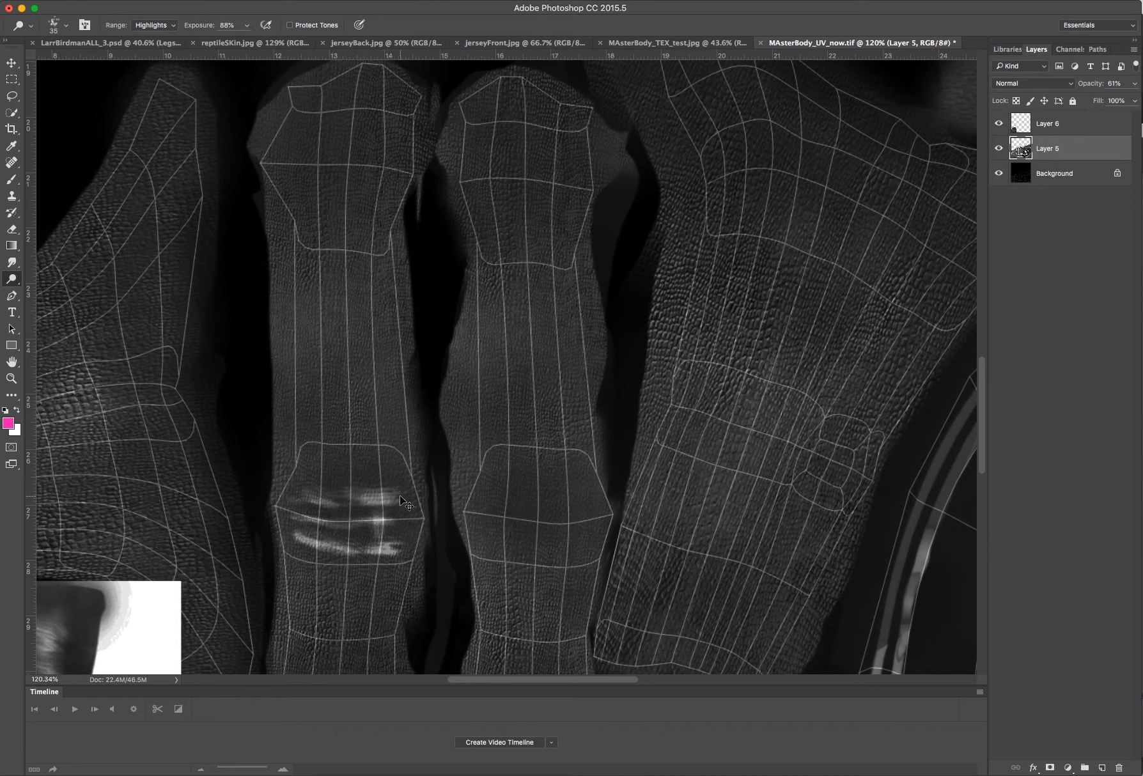
key(super+alt+z)
key(super+alt+z)
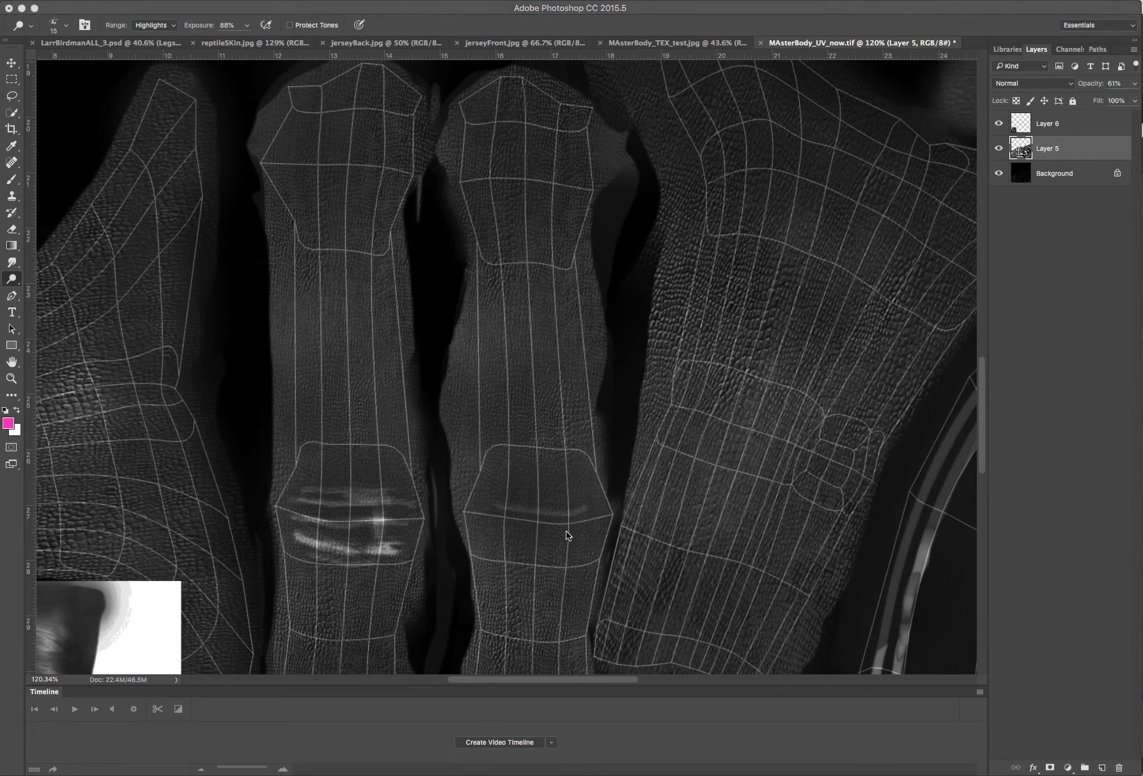
Step: Dodge matching horizontal crease highlights across the joint of the second vertical limb strip, varying the textured brush size
click(569, 533)
mouse_move(570, 533)
mouse_down()
mouse_move(492, 526)
mouse_move(539, 553)
mouse_move(563, 550)
mouse_up()
key(bracketright)
key(bracketright)
key(bracketright)
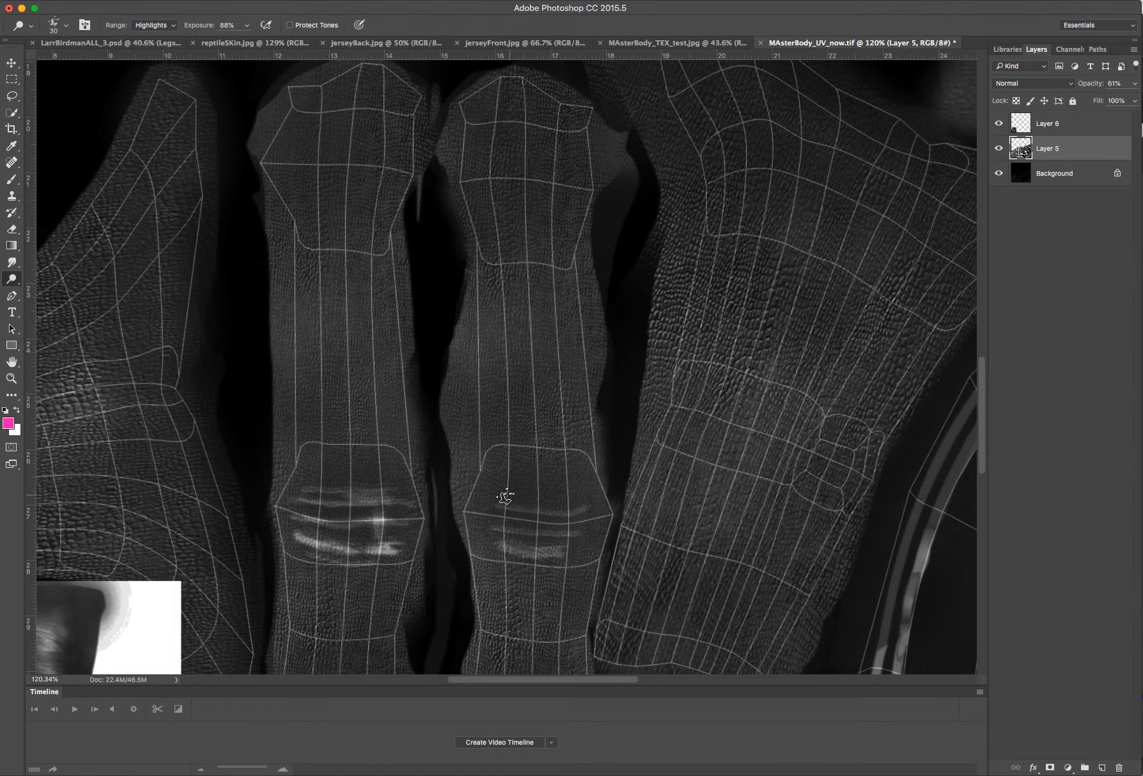
key(bracketleft)
key(bracketleft)
key(bracketleft)
mouse_move(581, 500)
mouse_down()
mouse_move(483, 496)
mouse_move(591, 497)
mouse_move(481, 504)
mouse_move(512, 526)
mouse_move(570, 525)
mouse_up()
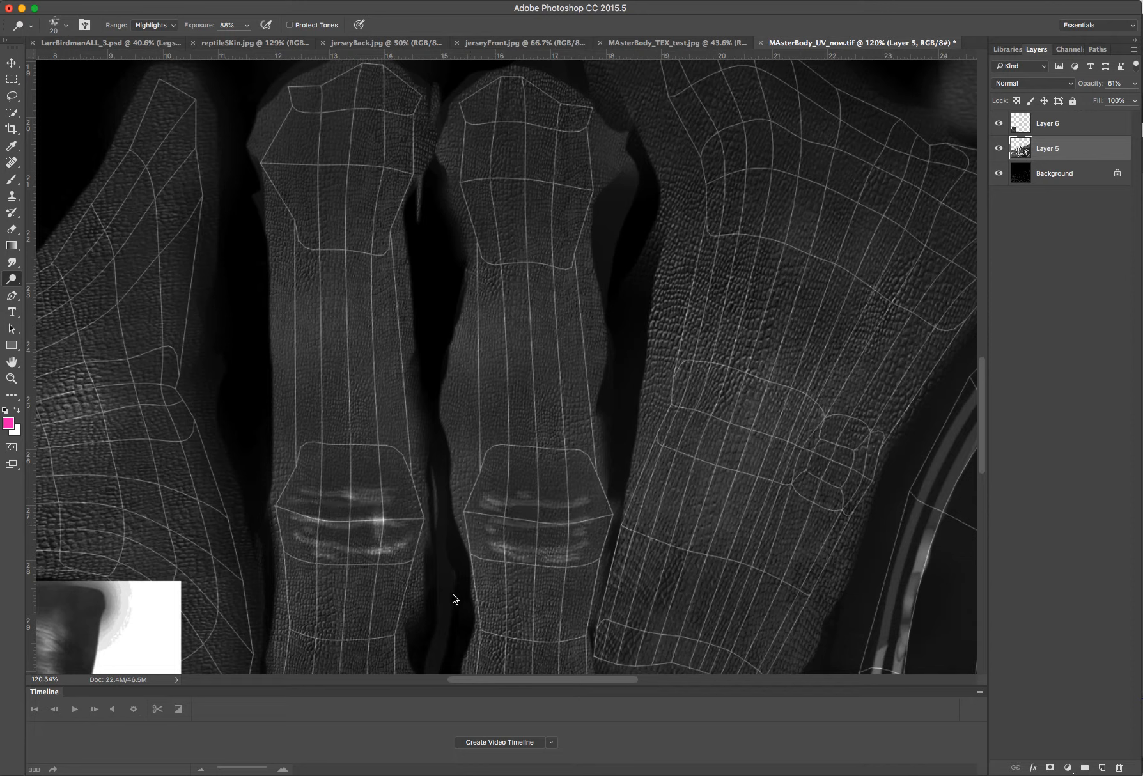
click(514, 535)
drag(522, 536, 566, 537)
Step: Dodge highlights onto the rounded joint area of the scaly skin piece beside the jersey, using the 20 px textured brush
scroll(505, 364, right, 5)
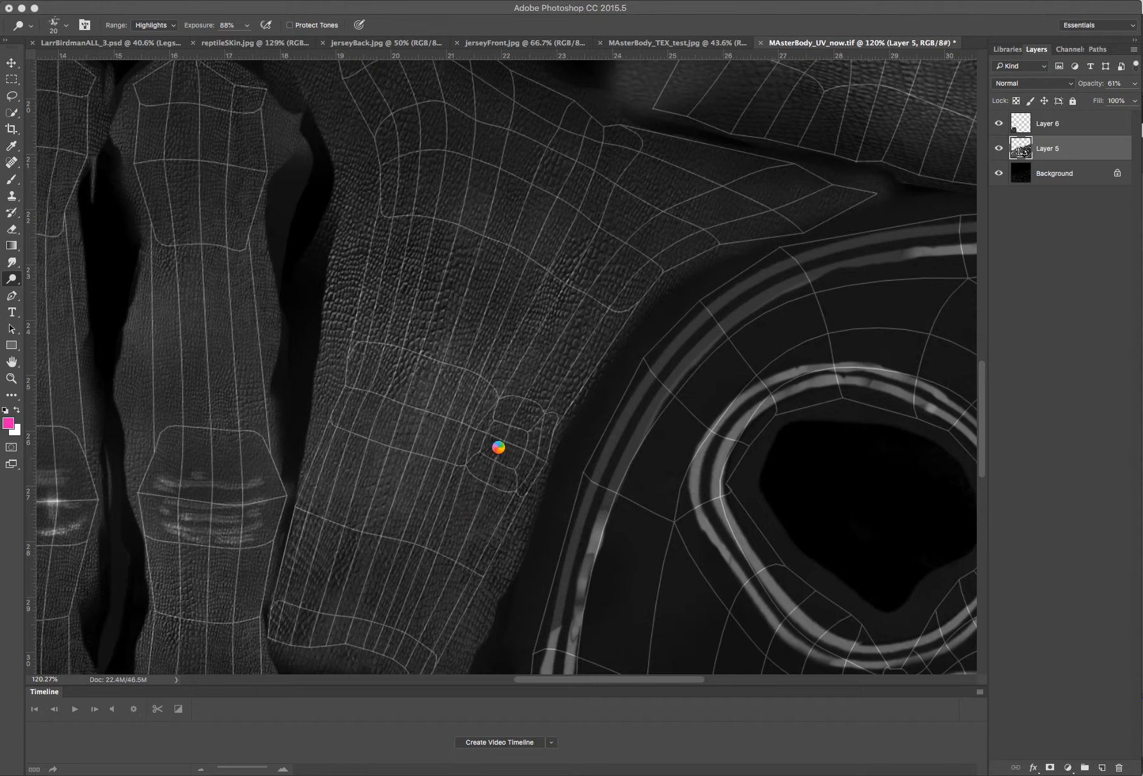
mouse_move(477, 434)
mouse_down()
mouse_move(515, 453)
mouse_move(530, 438)
mouse_up()
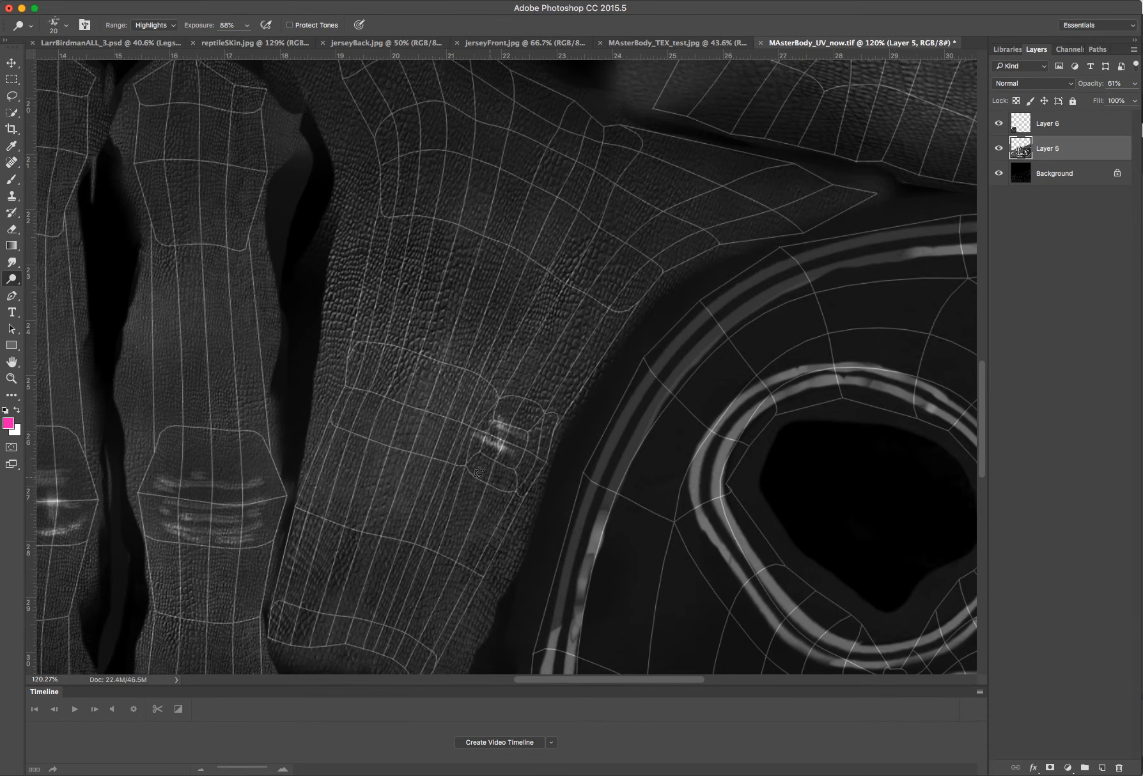
drag(472, 463, 516, 481)
drag(532, 419, 495, 422)
drag(525, 404, 521, 419)
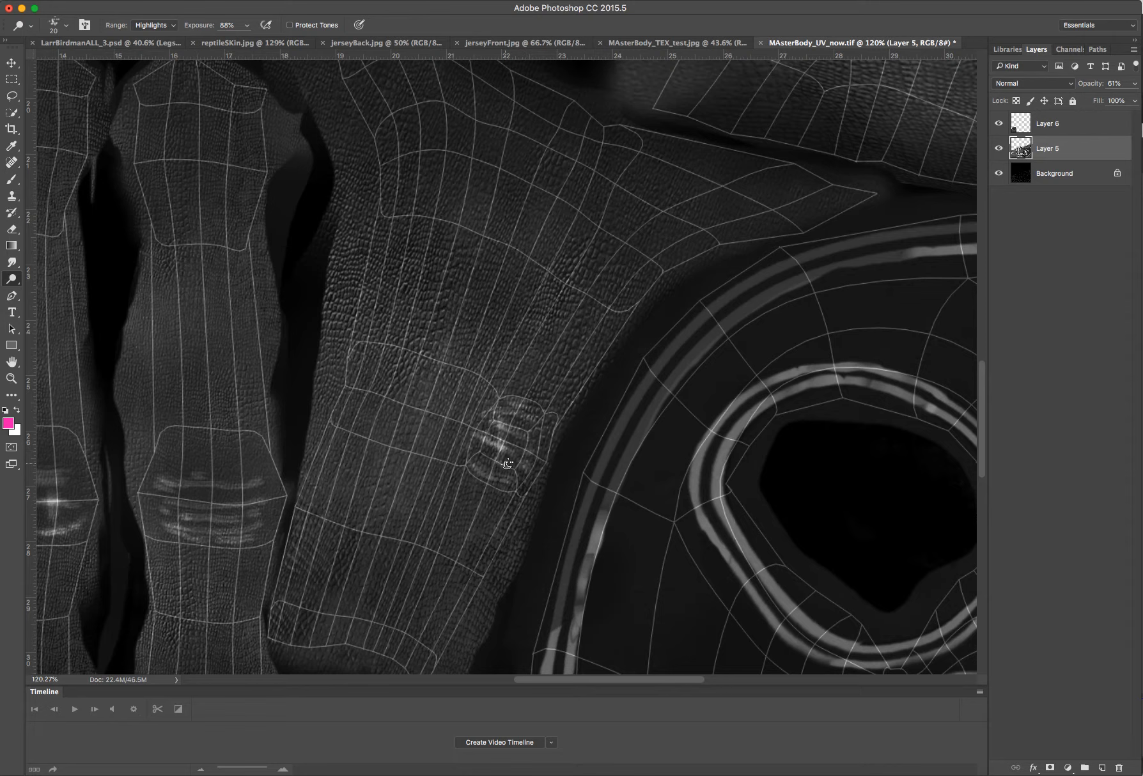
drag(506, 393, 474, 397)
Step: Dodge matching crease highlights onto the rounded joint area of the skin piece above the hand
scroll(366, 468, left, 15)
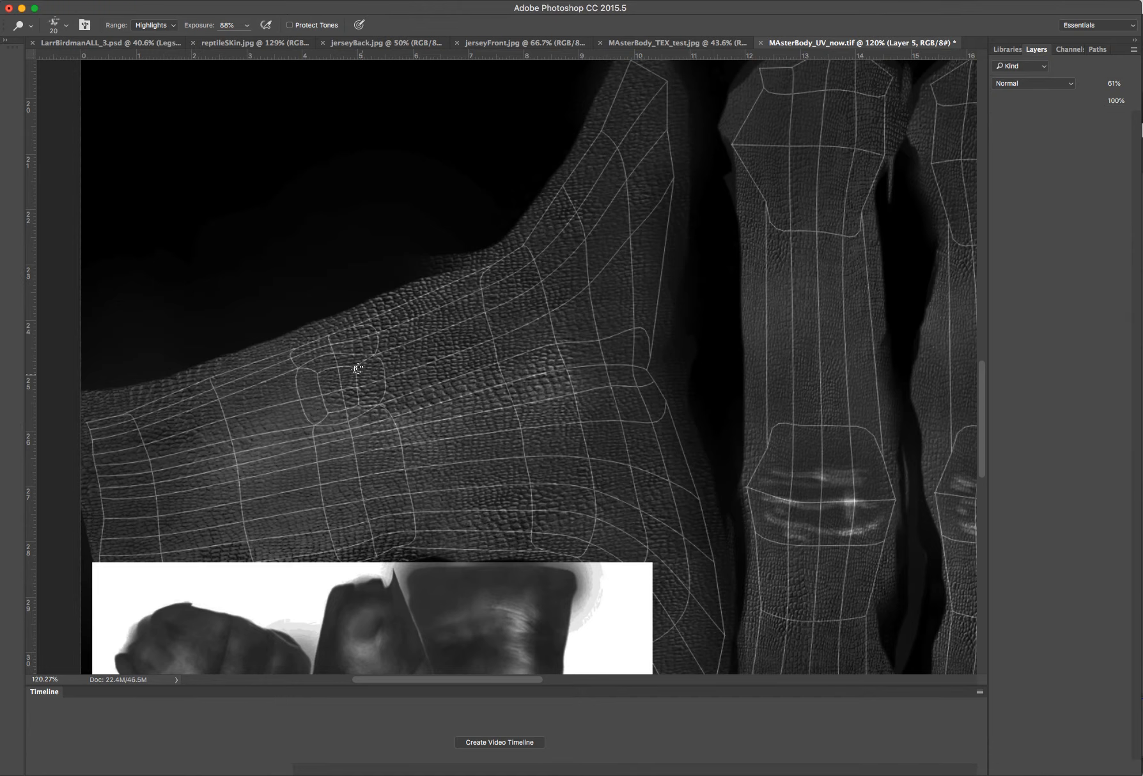
mouse_move(362, 397)
mouse_down()
mouse_move(345, 390)
mouse_move(302, 410)
mouse_move(316, 435)
mouse_up()
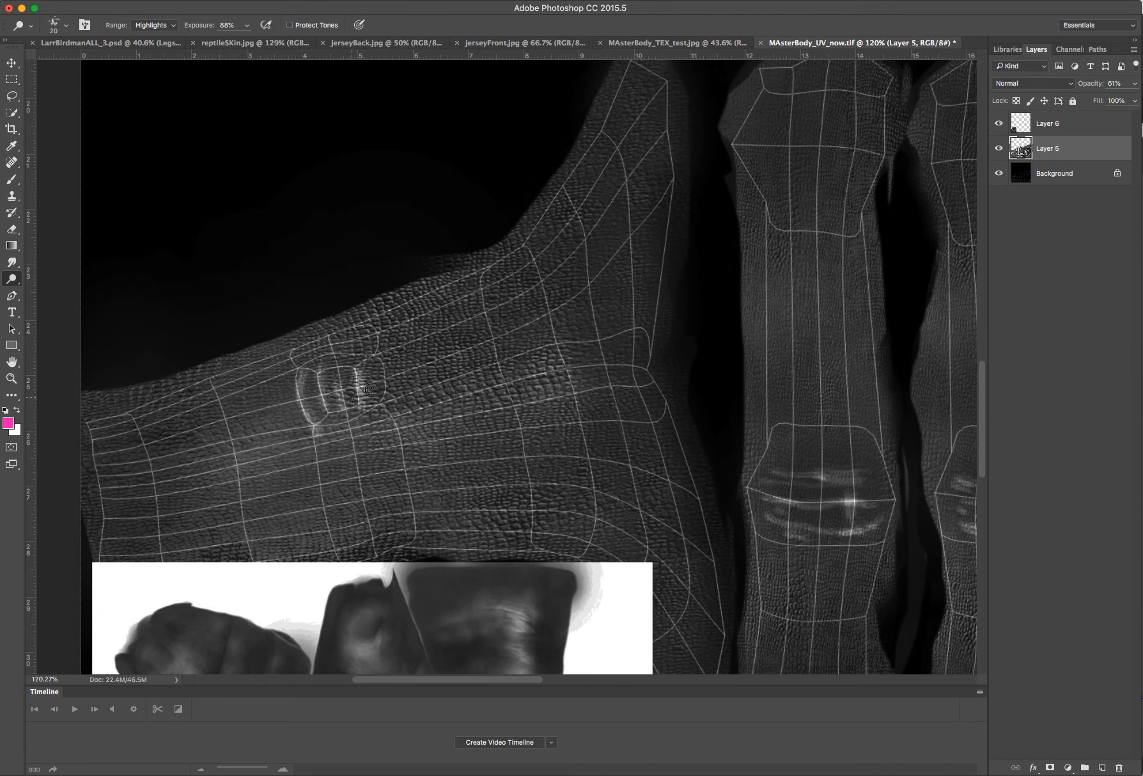
mouse_move(369, 366)
mouse_down()
mouse_move(376, 388)
mouse_move(342, 422)
mouse_move(358, 425)
mouse_move(384, 368)
mouse_up()
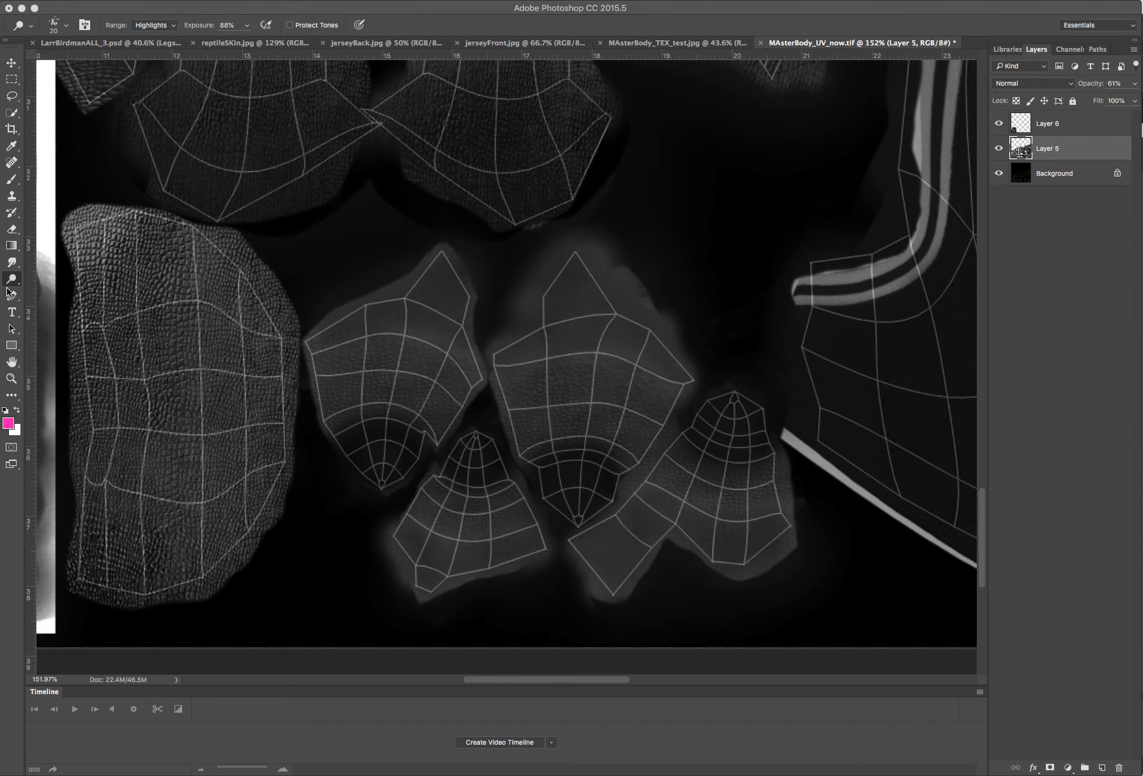
Step: Dodge crease highlights onto the first toe piece beside the oval scaly pad and the small toe piece below it with a 14 px textured brush
key(bracketright)
key(bracketright)
key(bracketright)
key(bracketright)
click(388, 365)
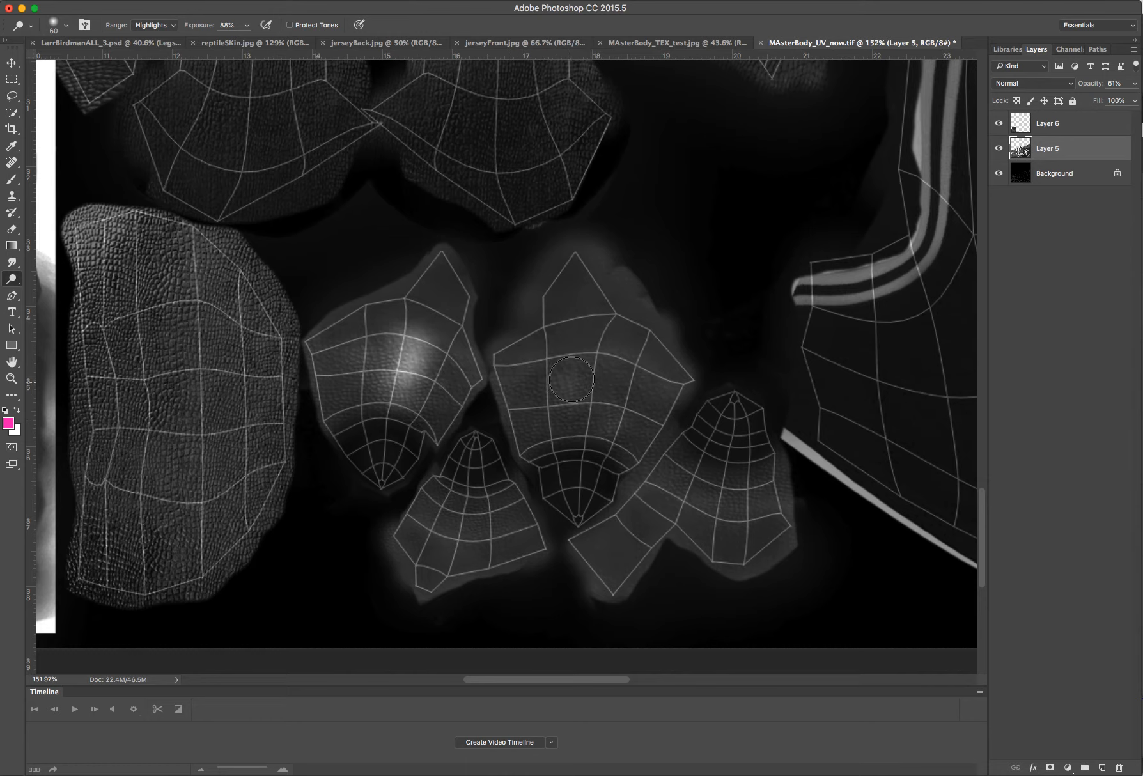
key(comma)
click(410, 360)
mouse_move(398, 353)
mouse_down()
mouse_move(374, 349)
mouse_move(369, 382)
mouse_move(354, 383)
mouse_up()
mouse_move(481, 513)
mouse_down()
mouse_move(450, 507)
mouse_move(446, 537)
mouse_up()
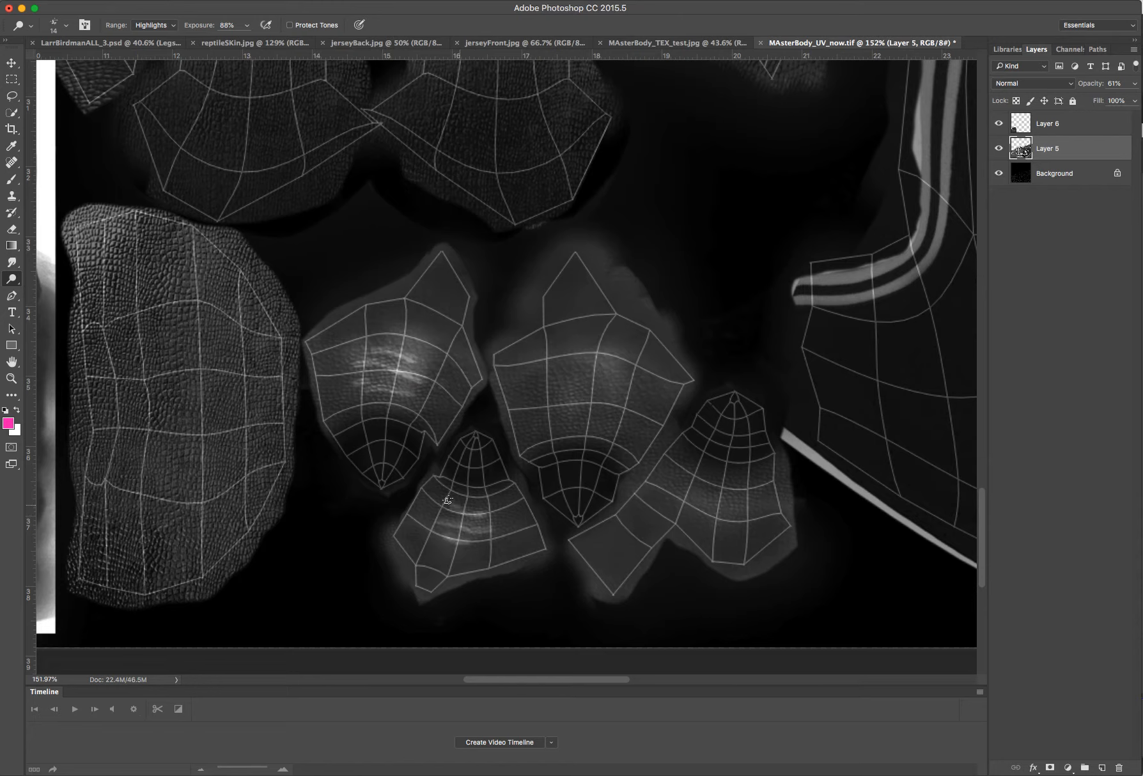
Step: Dodge matching crease highlights across the large middle toe piece and the last toe piece of the same group
mouse_move(554, 420)
mouse_down()
mouse_move(619, 422)
mouse_move(555, 403)
mouse_move(535, 377)
mouse_move(605, 382)
mouse_up()
click(610, 385)
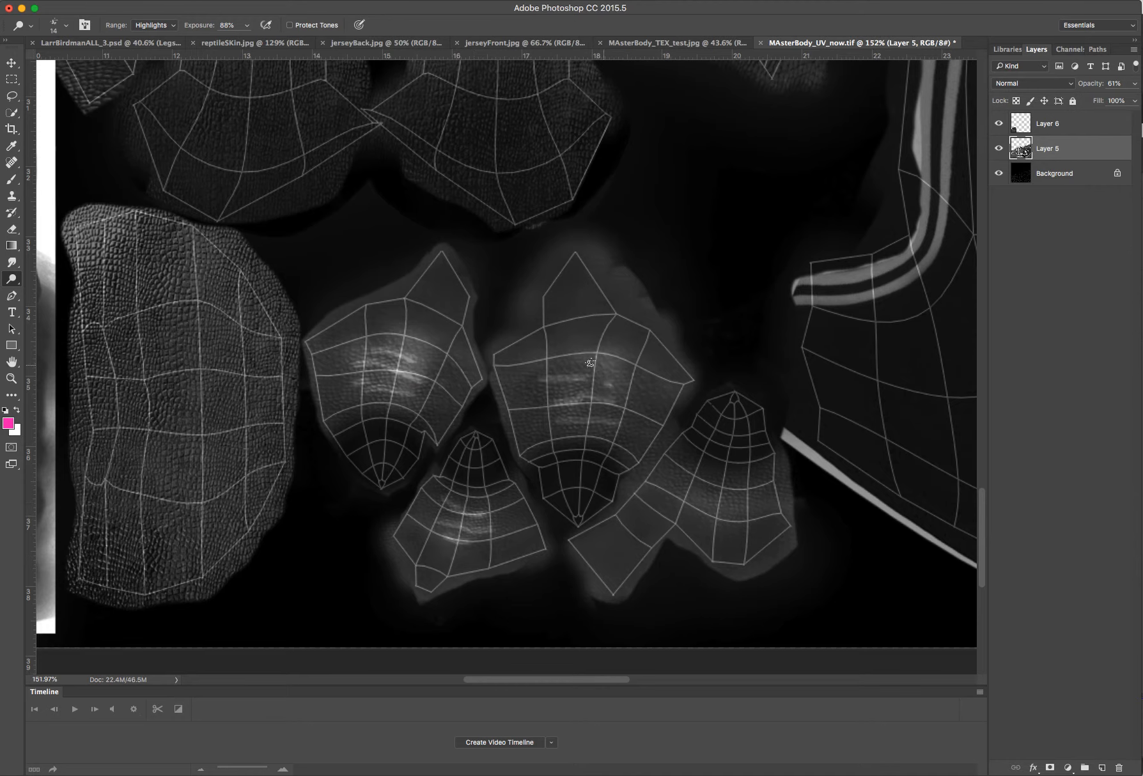
click(596, 364)
drag(540, 391, 593, 403)
drag(706, 493, 743, 498)
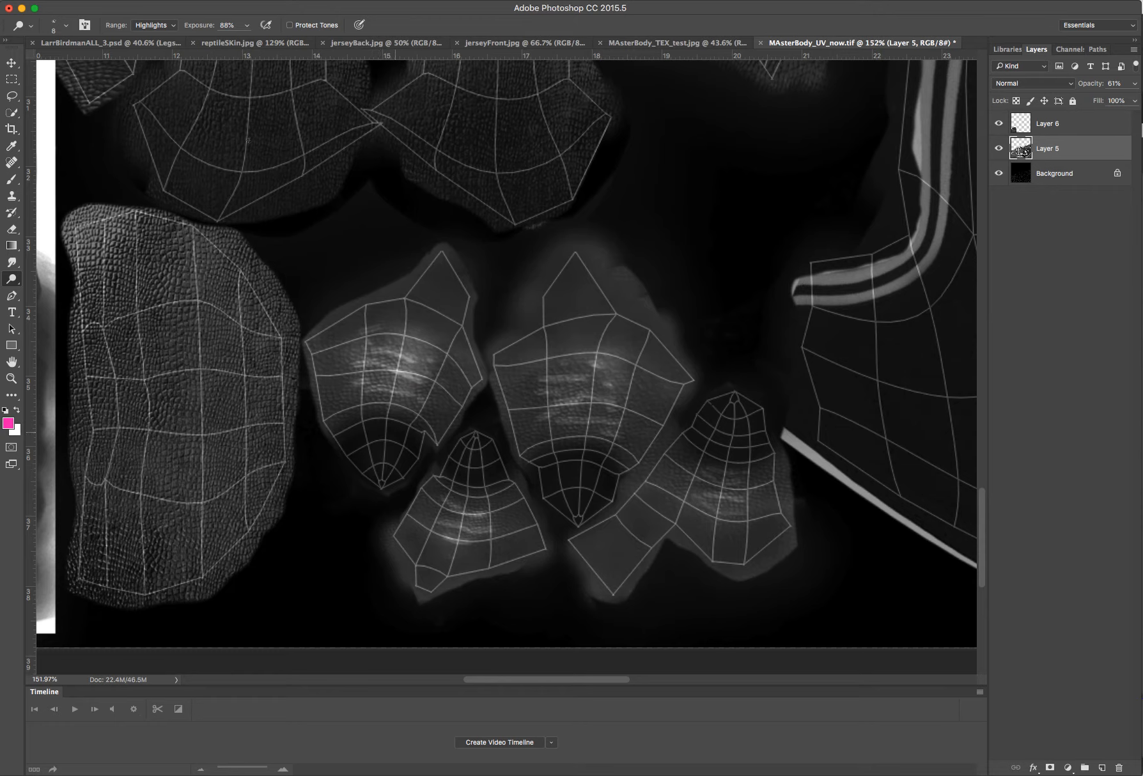
Step: Set the Dodge range to Shadows and brighten the dark claw tips in both toe groups with textured brush strokes
click(170, 25)
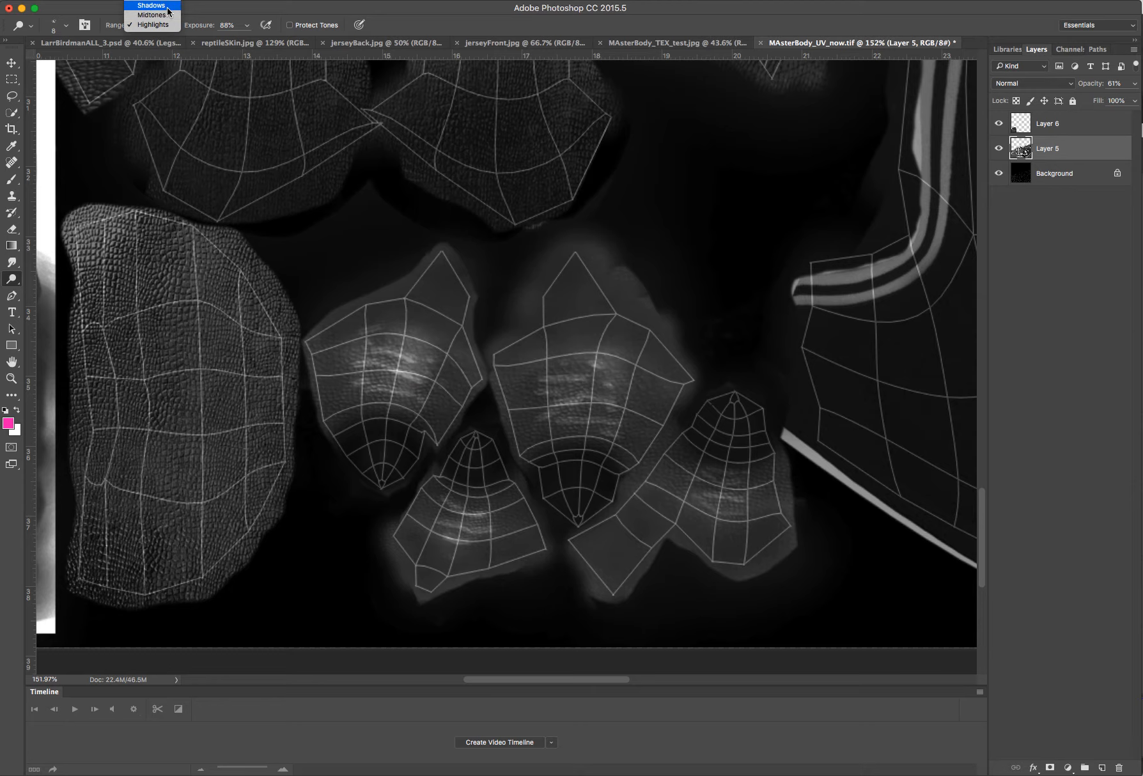
click(168, 6)
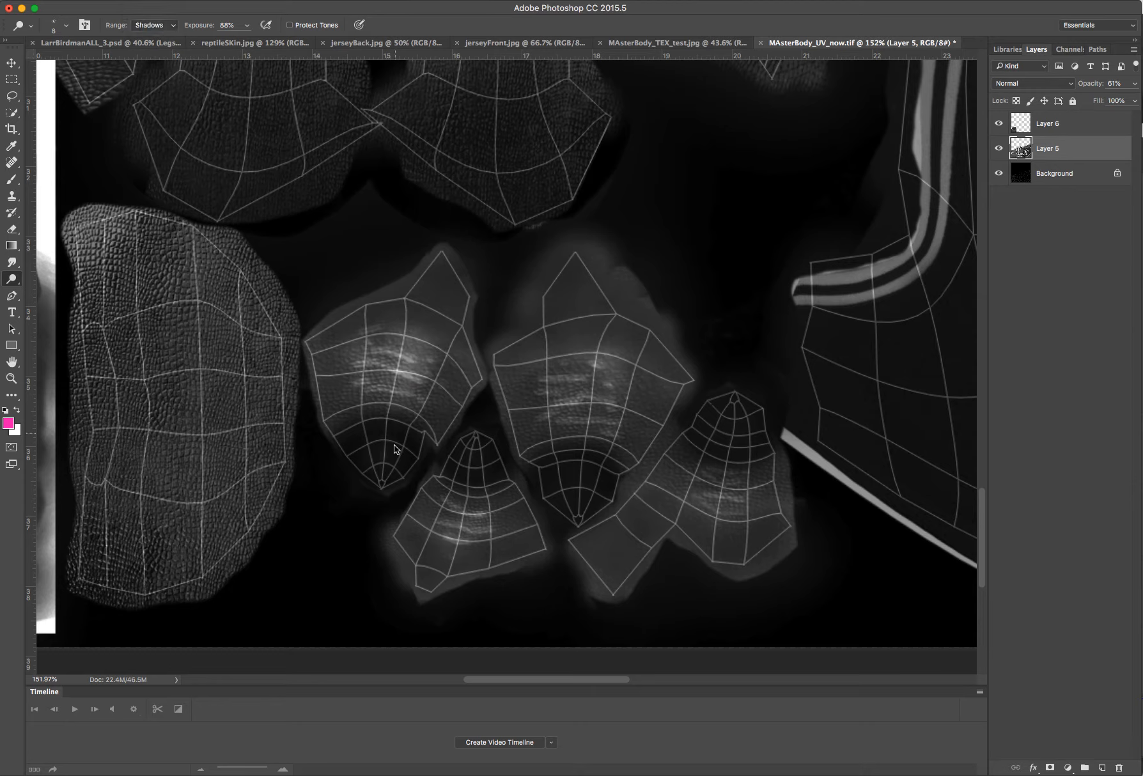
drag(396, 469, 399, 424)
key(bracketright)
key(bracketright)
key(bracketright)
key(bracketright)
key(bracketright)
key(bracketright)
drag(379, 465, 405, 468)
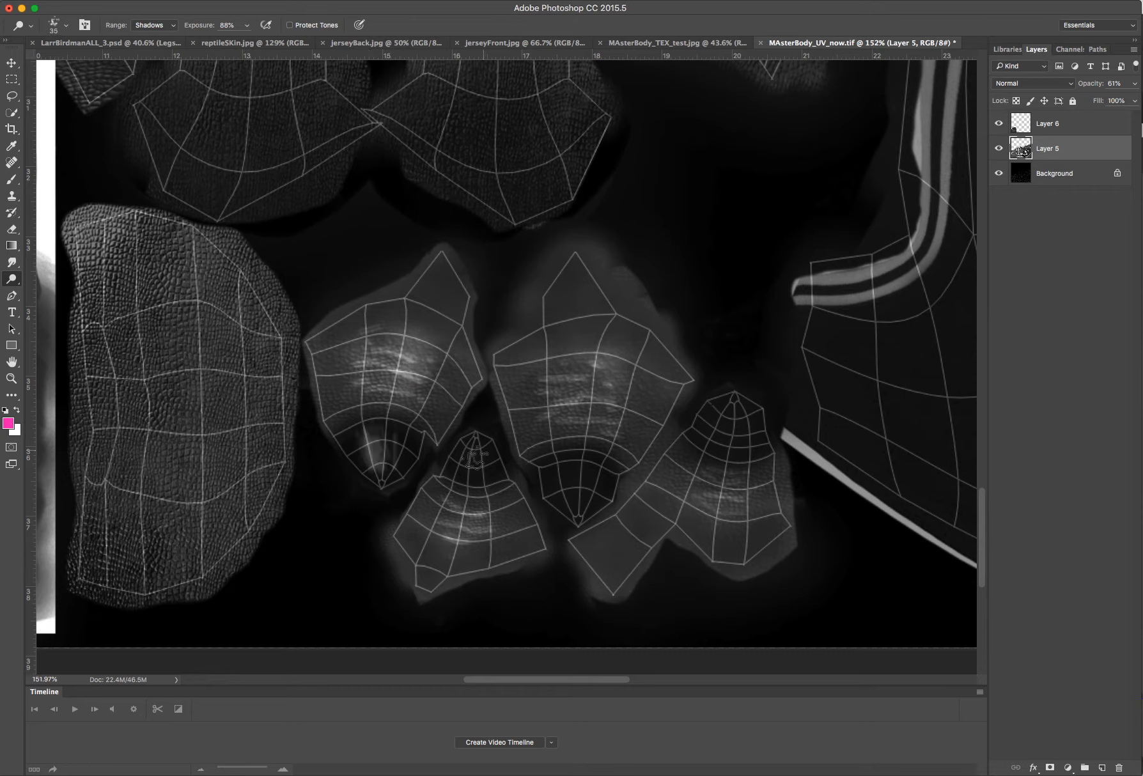
drag(475, 476, 474, 449)
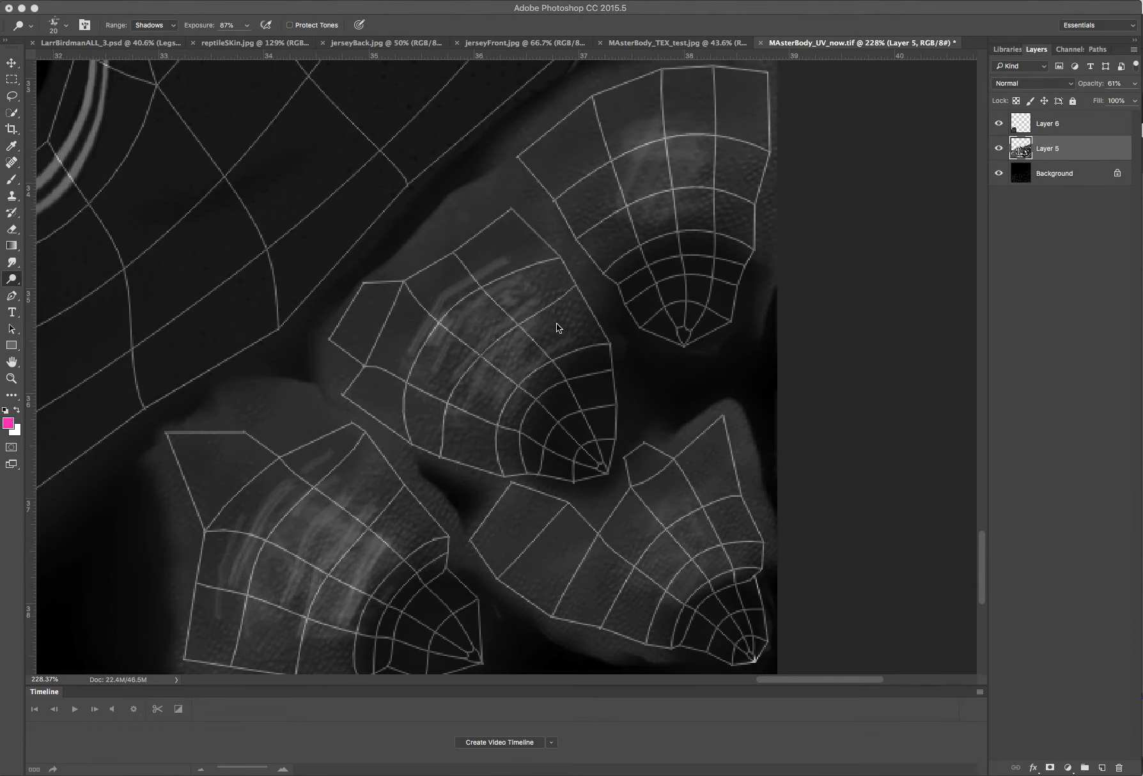
drag(544, 349, 566, 339)
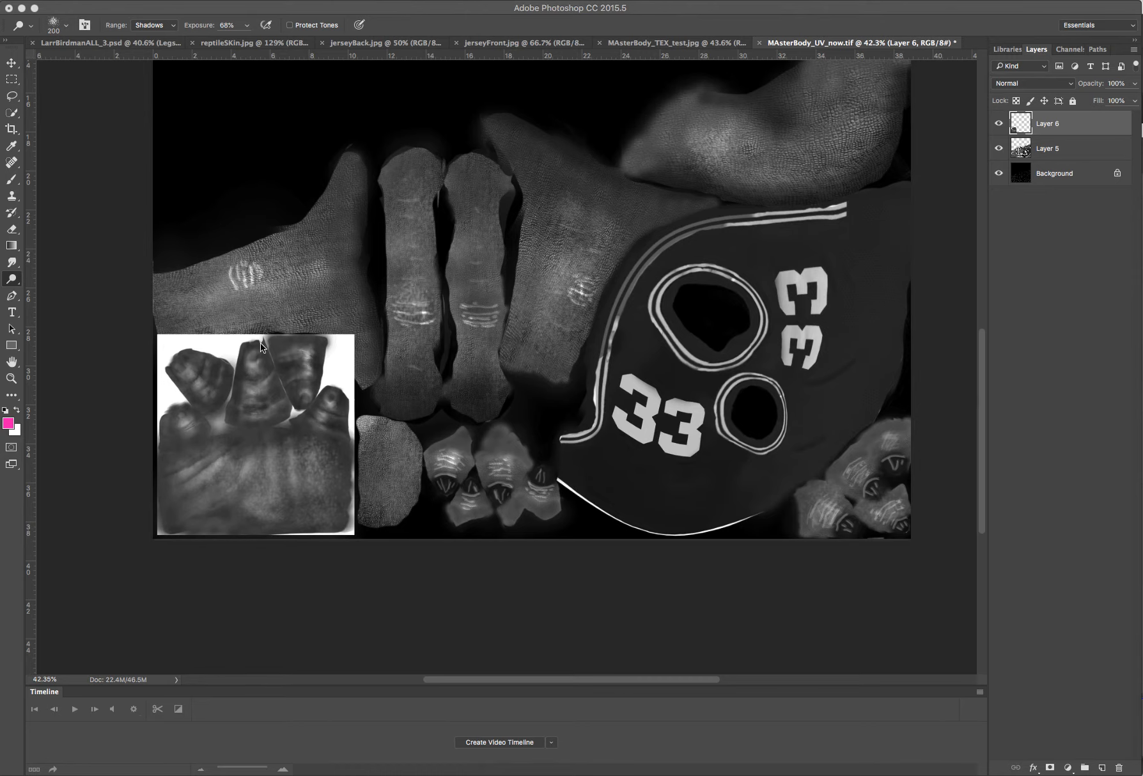
Step: Set the Dodge exposure to 87% and try brightening the large curved skin piece on Layer 5 with the 200 px brush
click(560, 185)
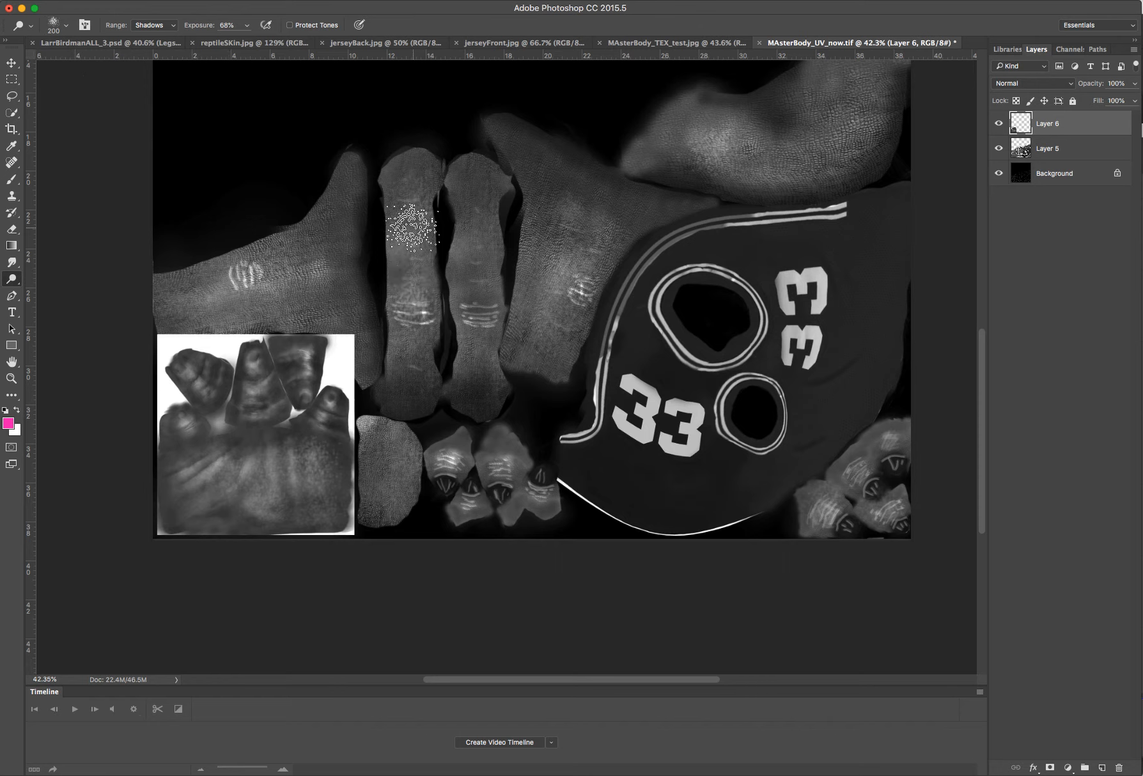
click(247, 25)
drag(245, 41, 256, 43)
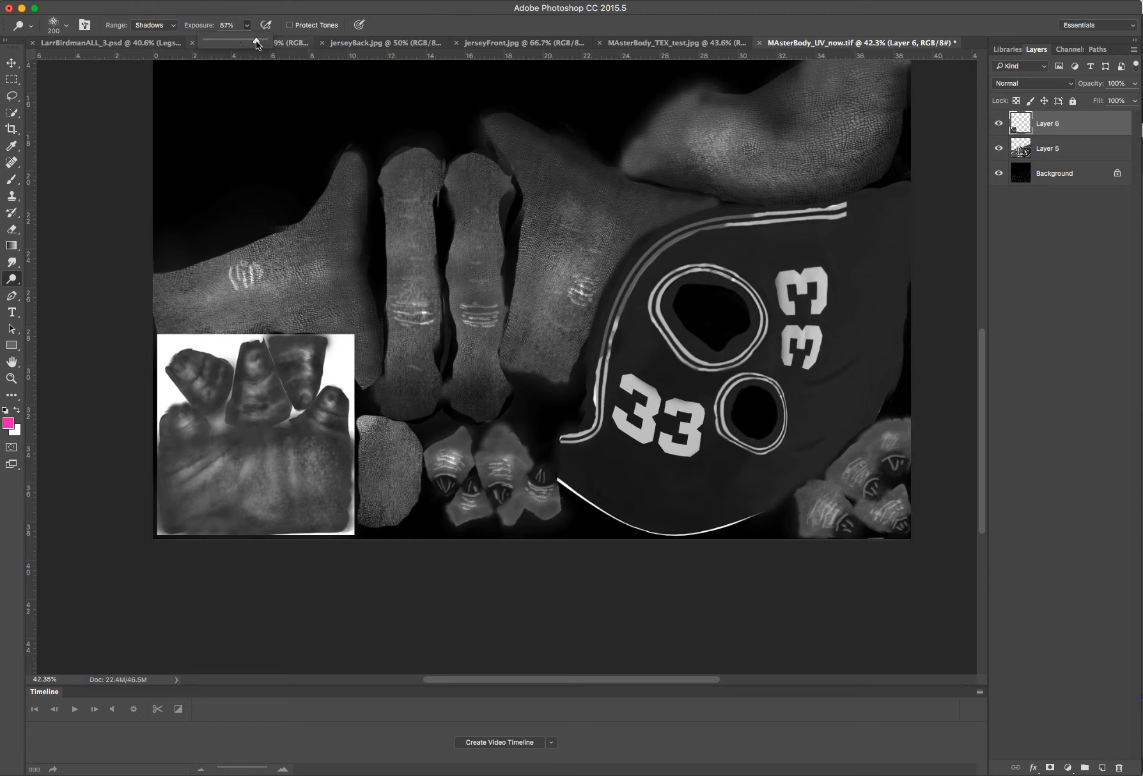
click(569, 205)
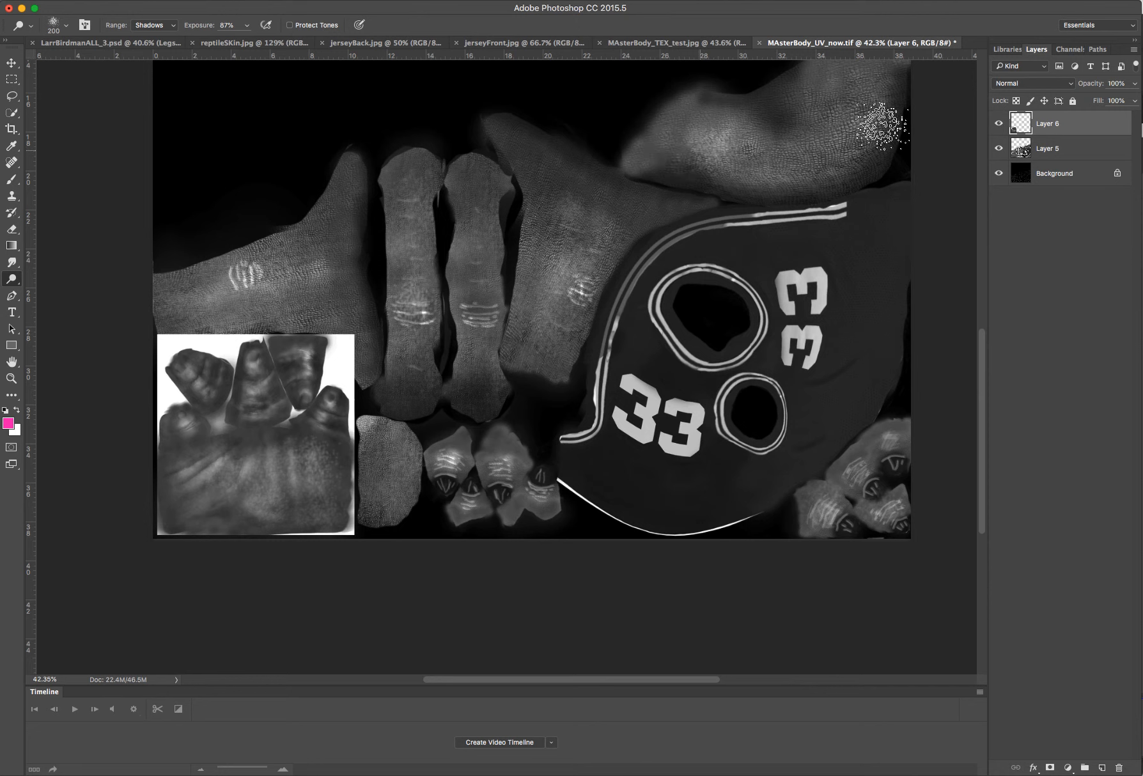
click(1098, 152)
mouse_move(674, 149)
mouse_down()
mouse_move(711, 150)
mouse_move(720, 125)
mouse_move(787, 165)
mouse_up()
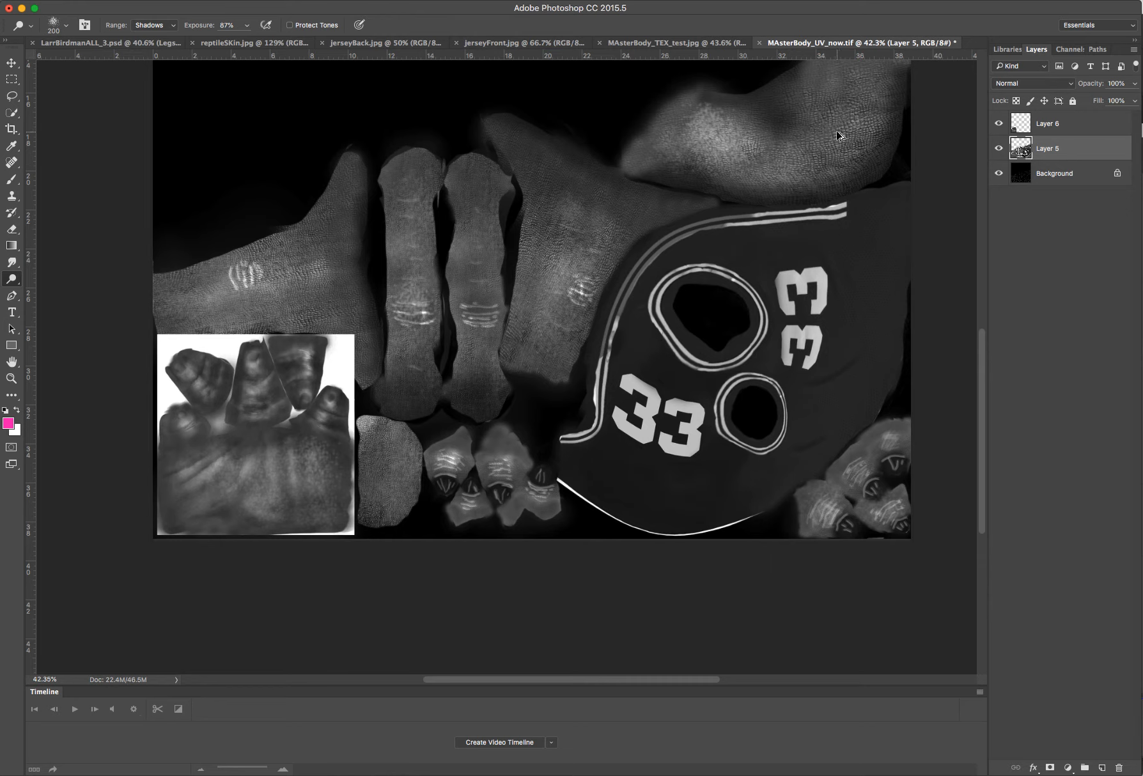
key(super+z)
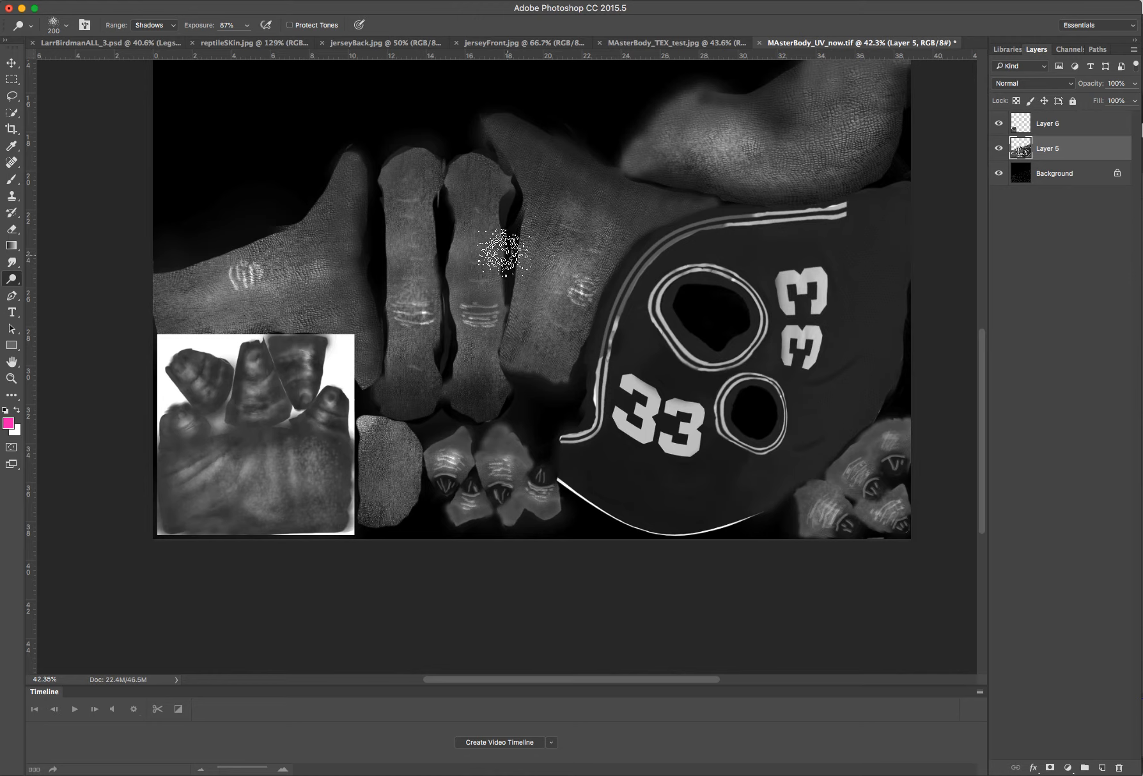
Step: Desaturate the green jersey photo in jerseyFront.jpg to turn it into a grayscale image
key(shift+o)
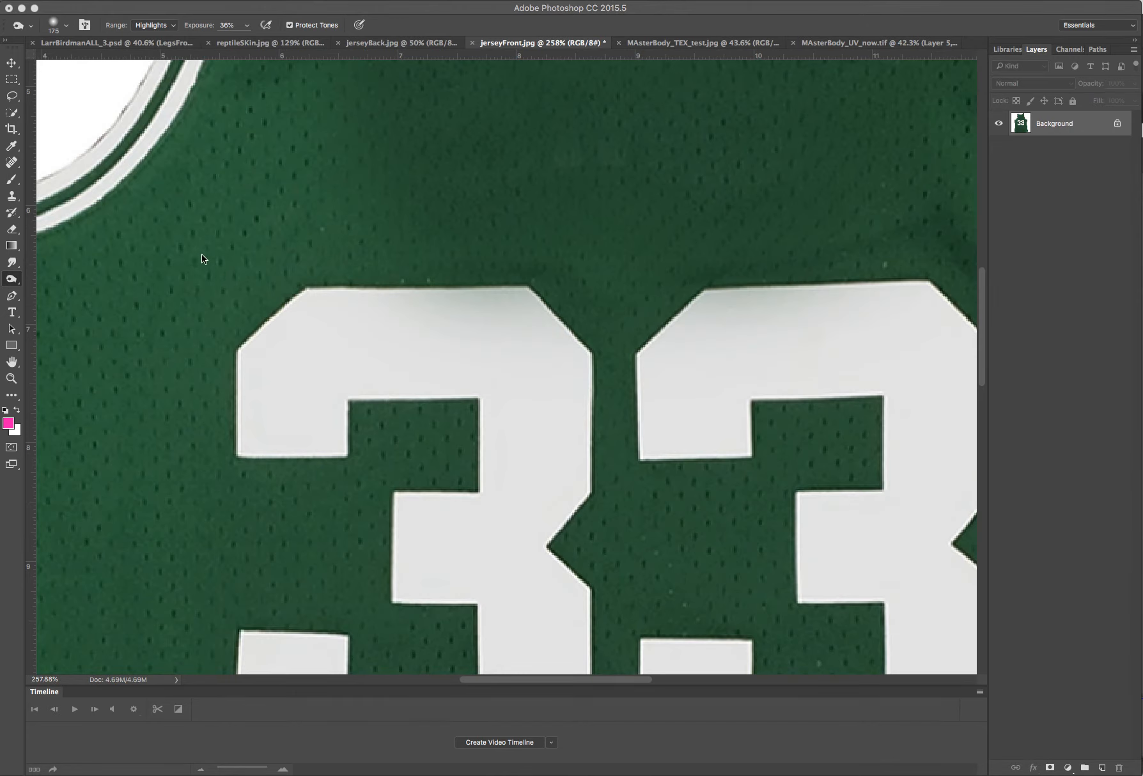
alt+scroll(282, 272, up, 5)
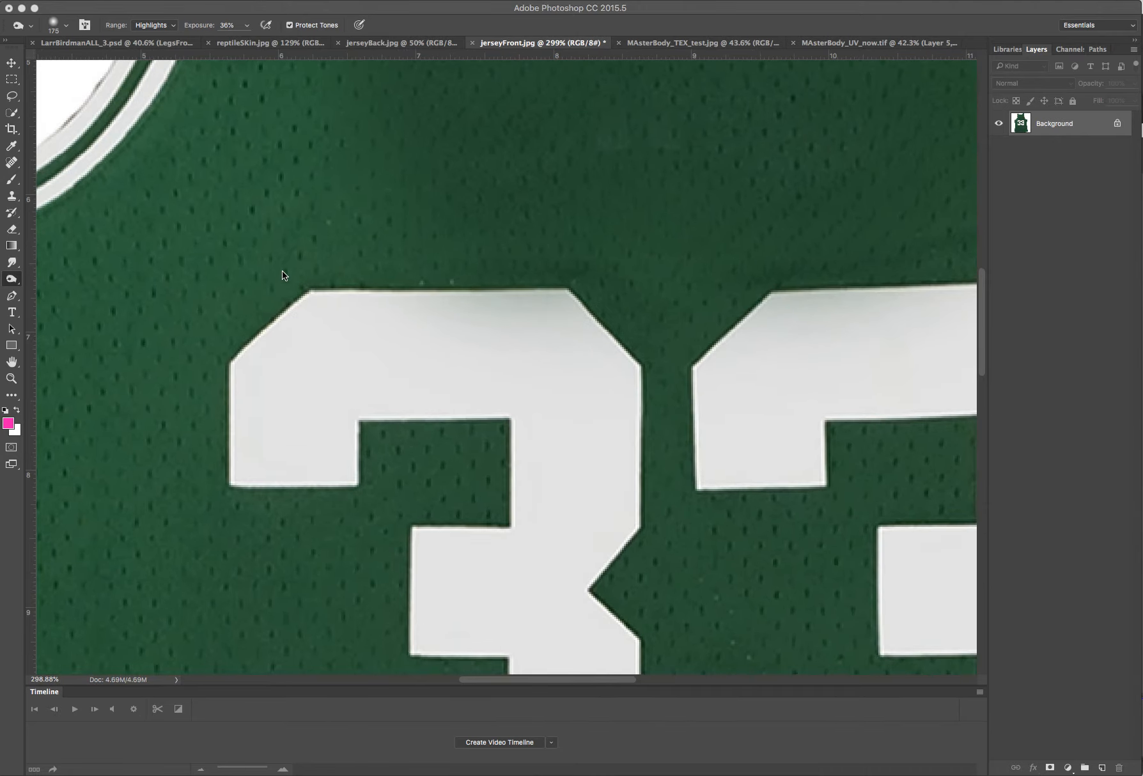
alt+scroll(281, 271, up, 4)
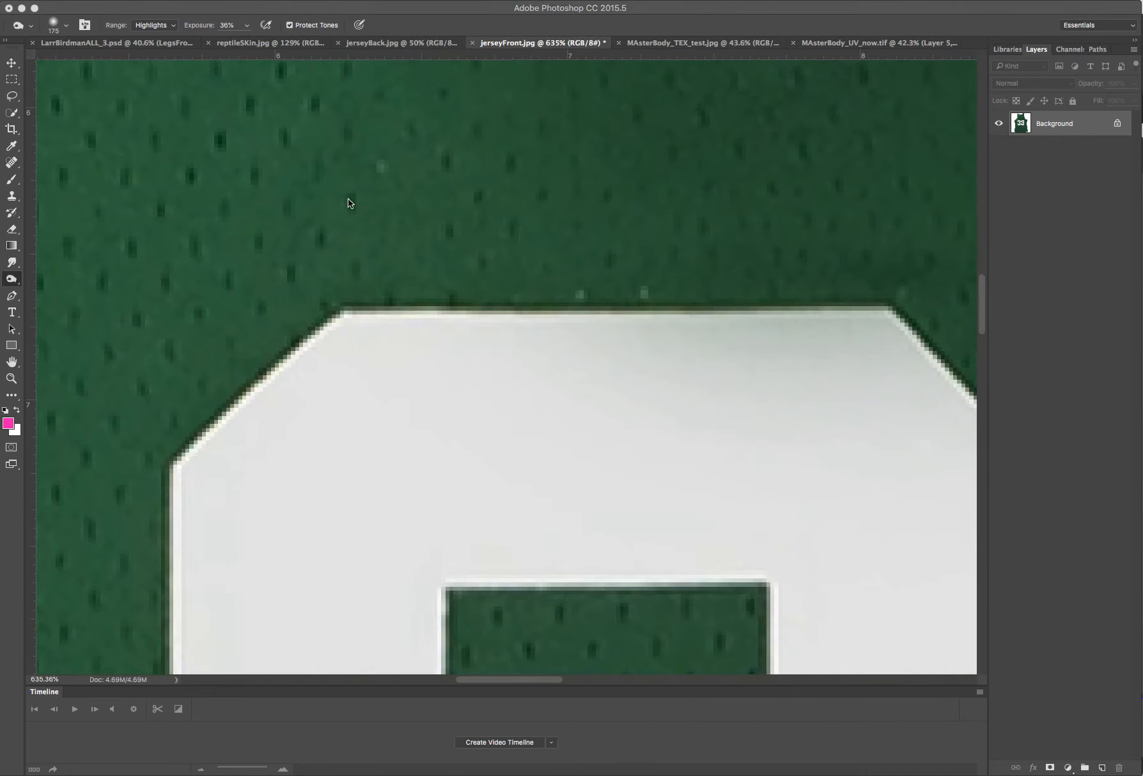
alt+scroll(340, 206, down, 6)
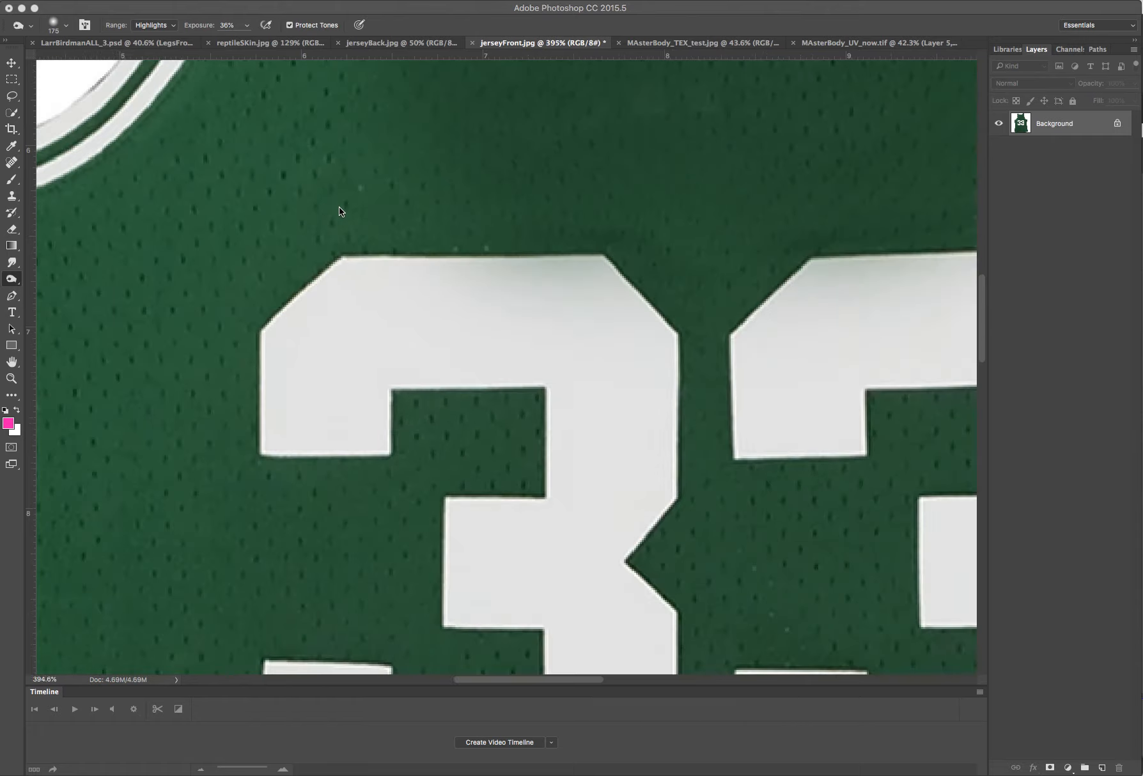
alt+scroll(340, 211, down, 1)
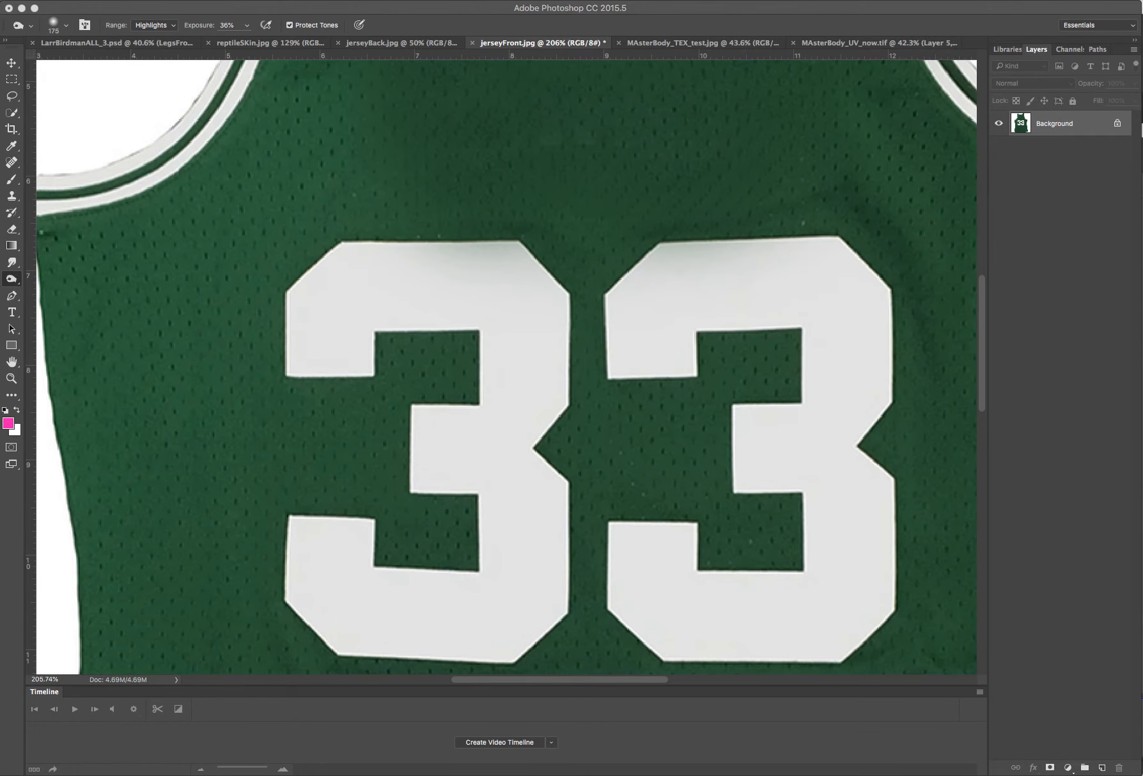
alt+scroll(475, 560, down, 7)
key(super+shift+u)
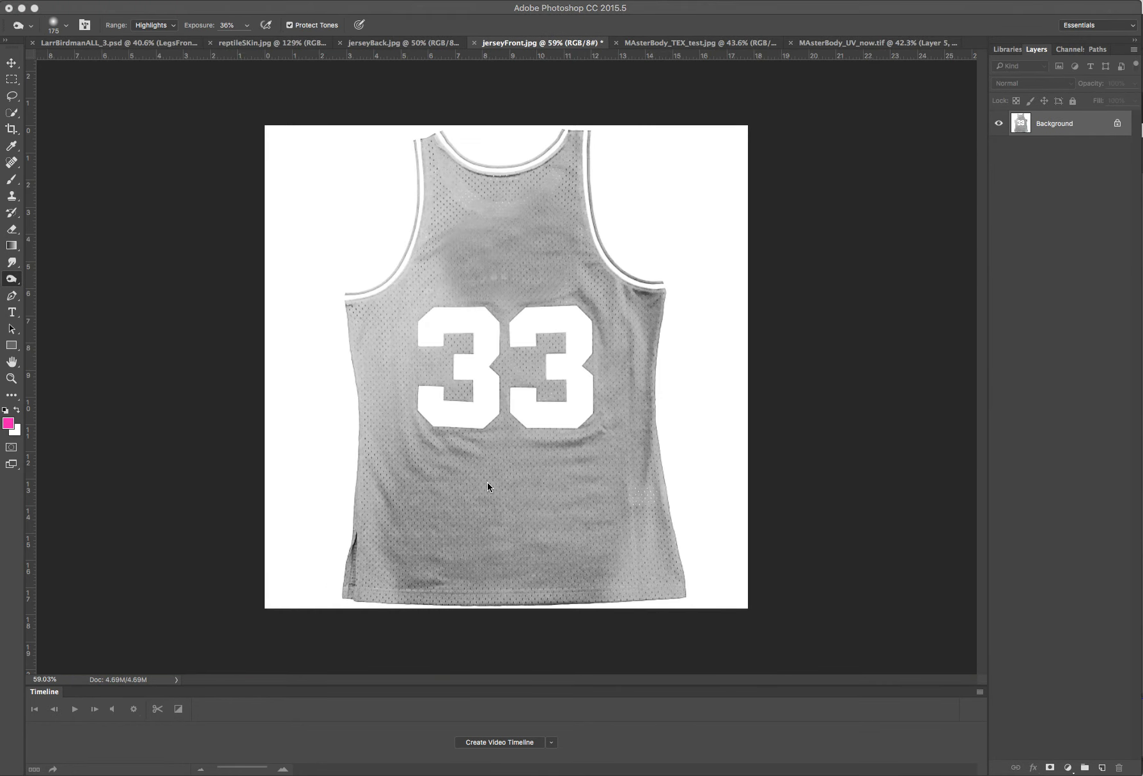
alt+scroll(488, 484, up, 5)
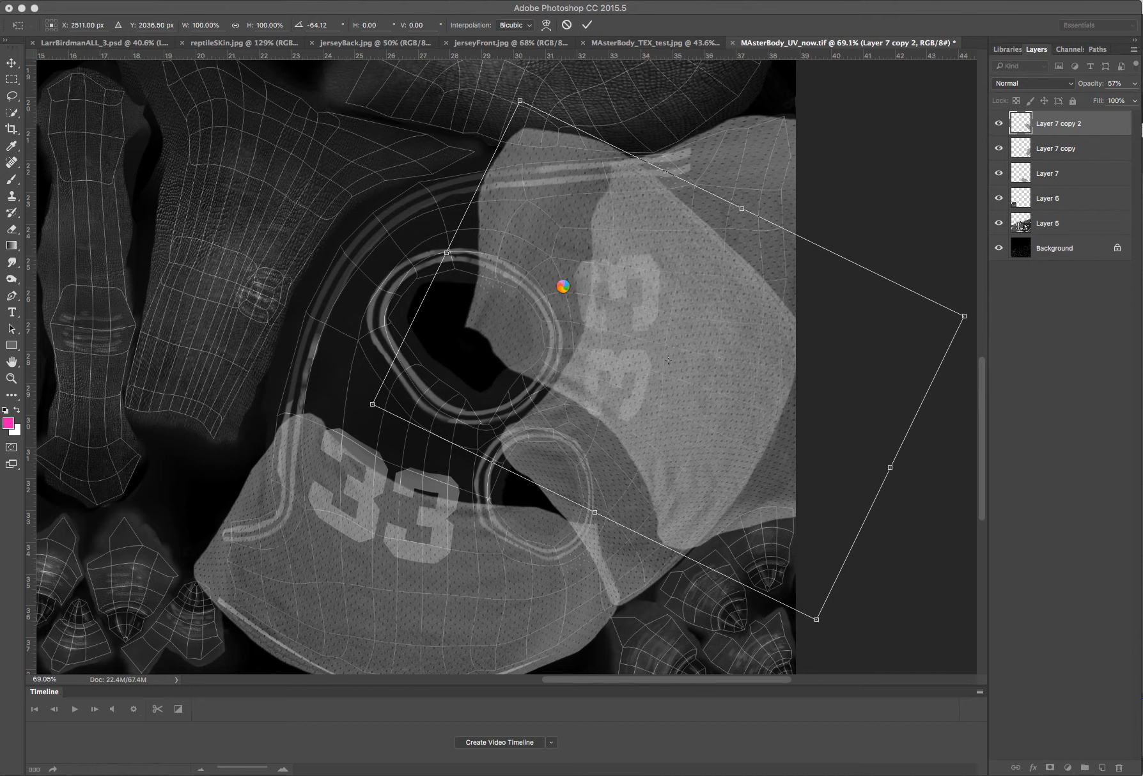
Step: Move and rotate the Layer 7 copy 2 fabric over the large armhole area, and warp its edges to the jersey outline
drag(557, 286, 397, 296)
drag(293, 96, 240, 313)
click(546, 25)
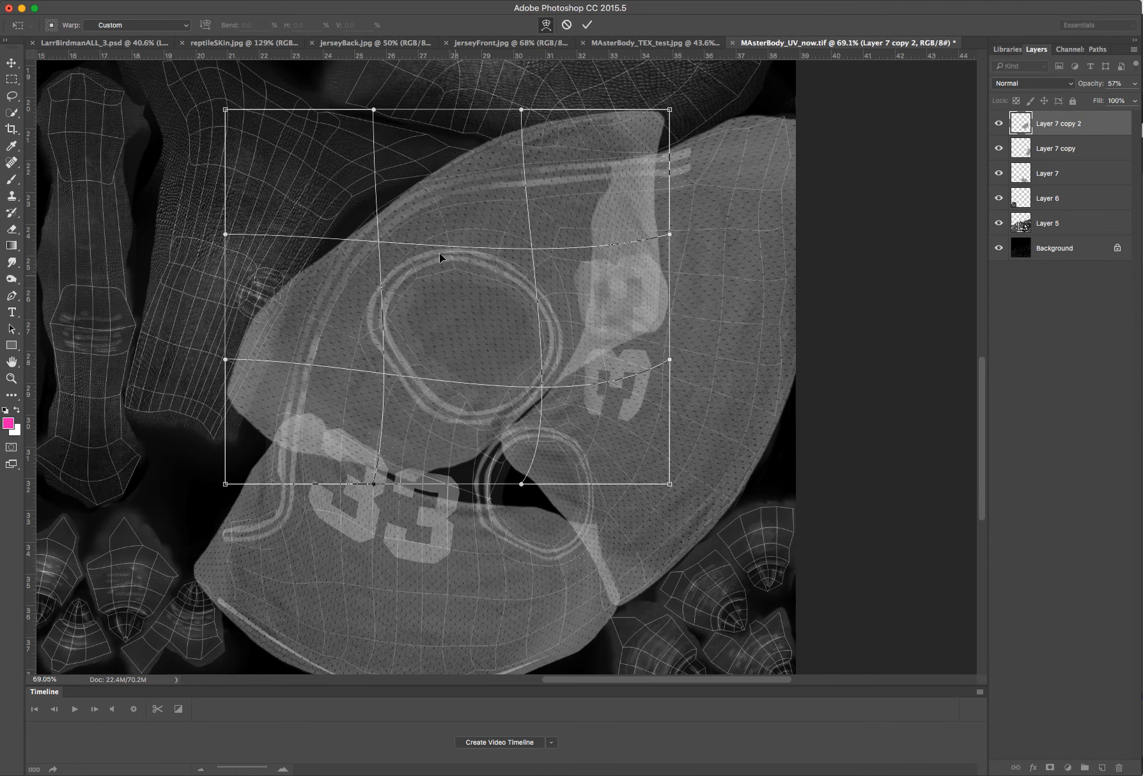
drag(373, 238, 368, 229)
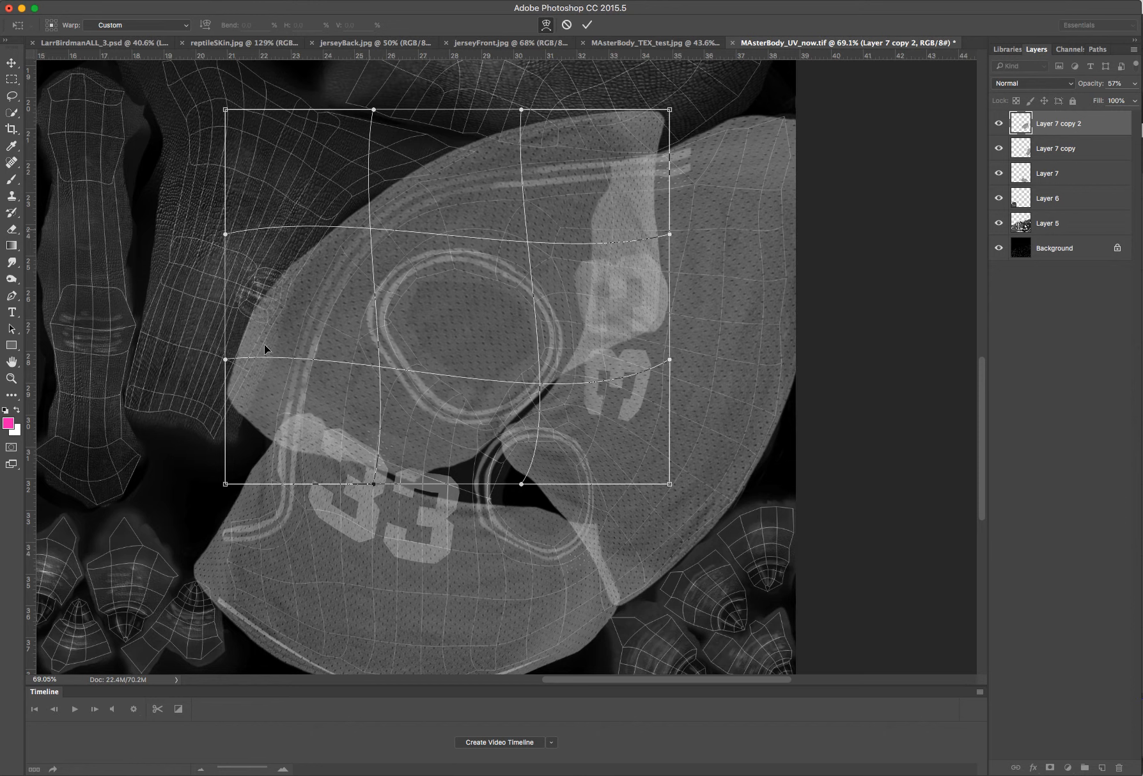
drag(236, 368, 319, 397)
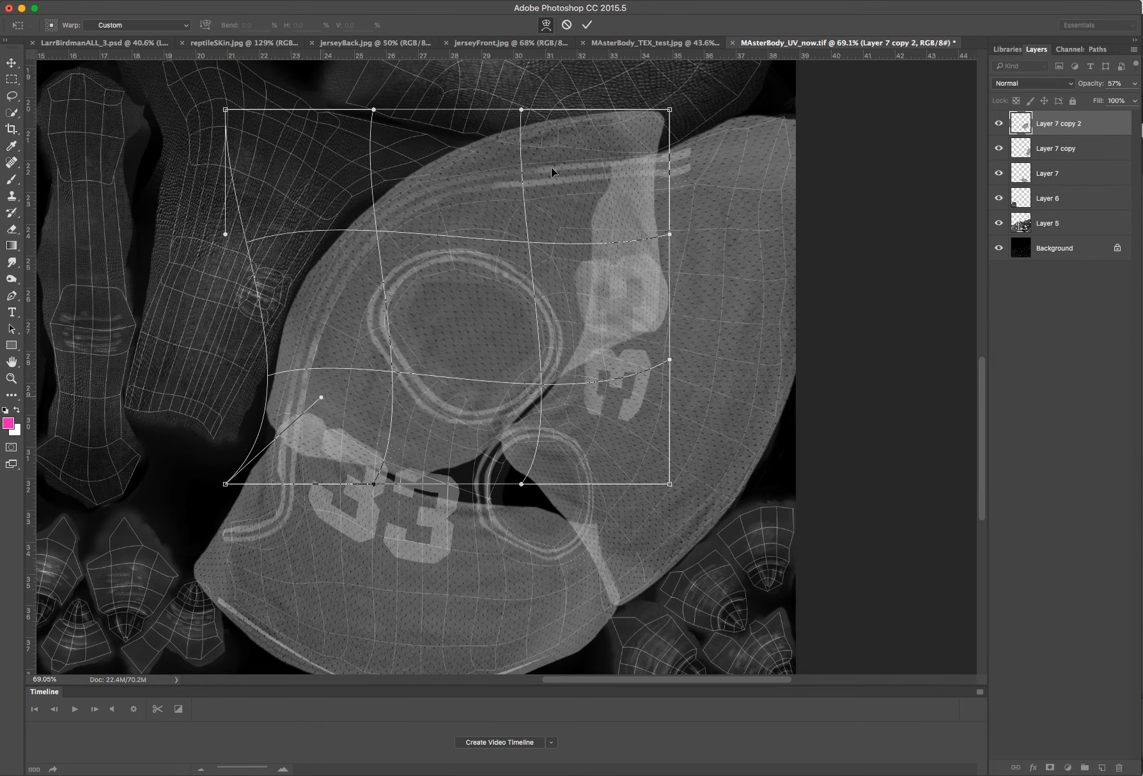
drag(670, 110, 645, 170)
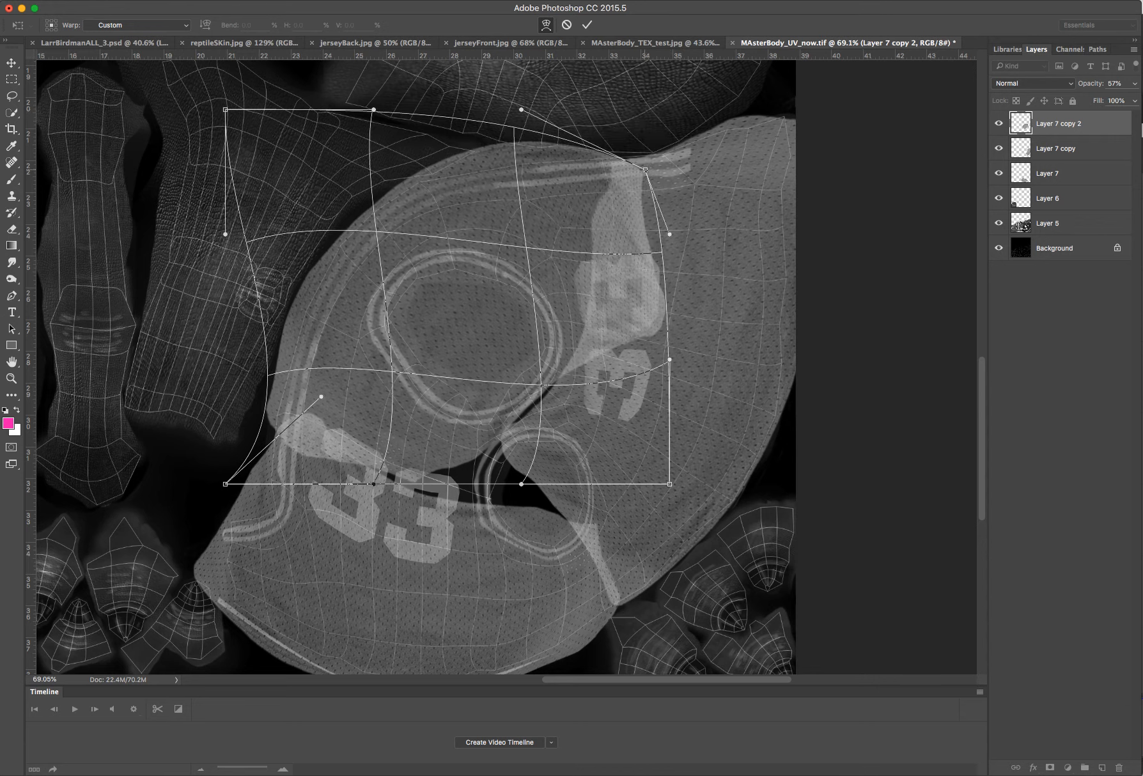
key(Return)
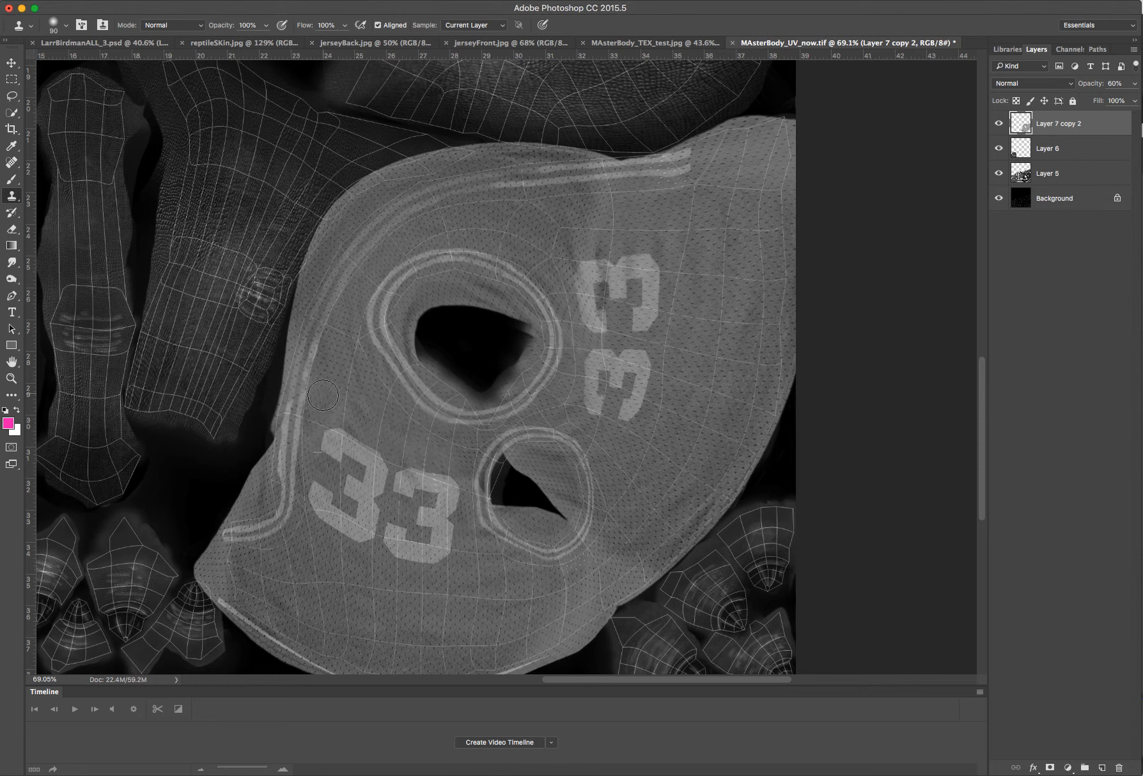
Step: Try cloning over the front 33 on Layer 7 copy 2, undoing the strokes and the last change
click(348, 425)
key(super+z)
click(402, 502)
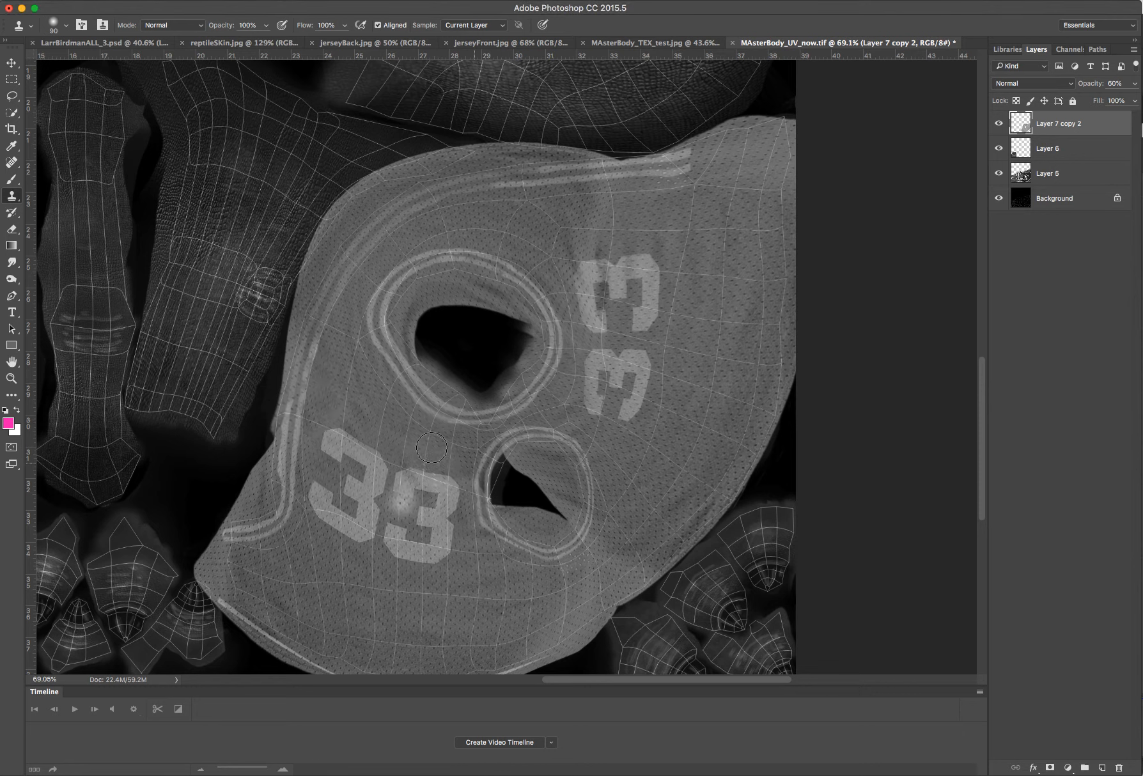
key(super+z)
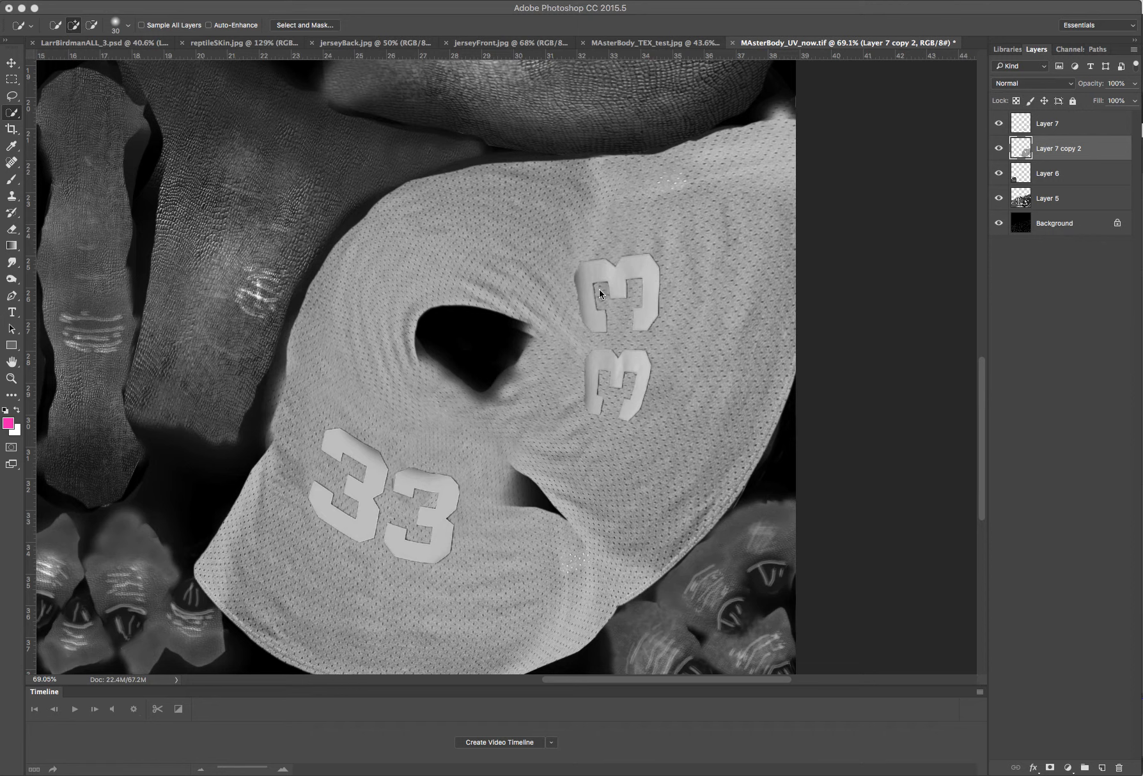
key(super+z)
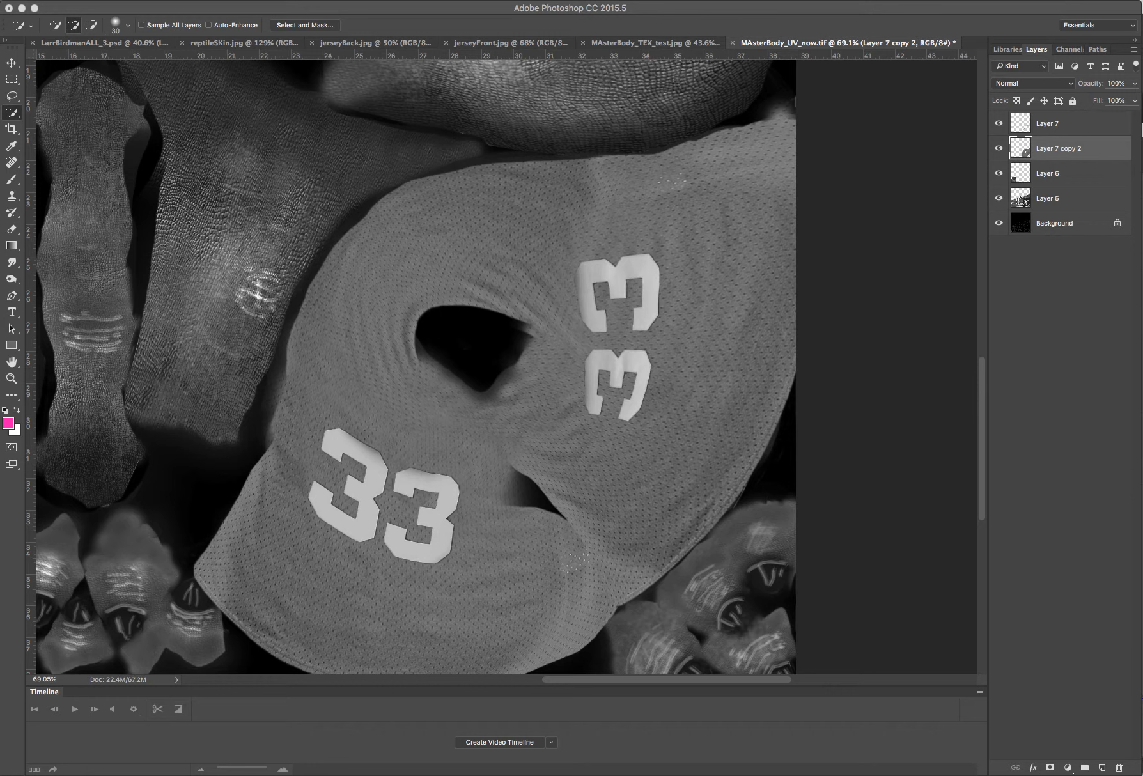
Step: Dodge highlights onto the jersey fabric on Layer 7 copy 2 with a 400 px brush, and with a 175 px brush at 19% exposure
click(455, 772)
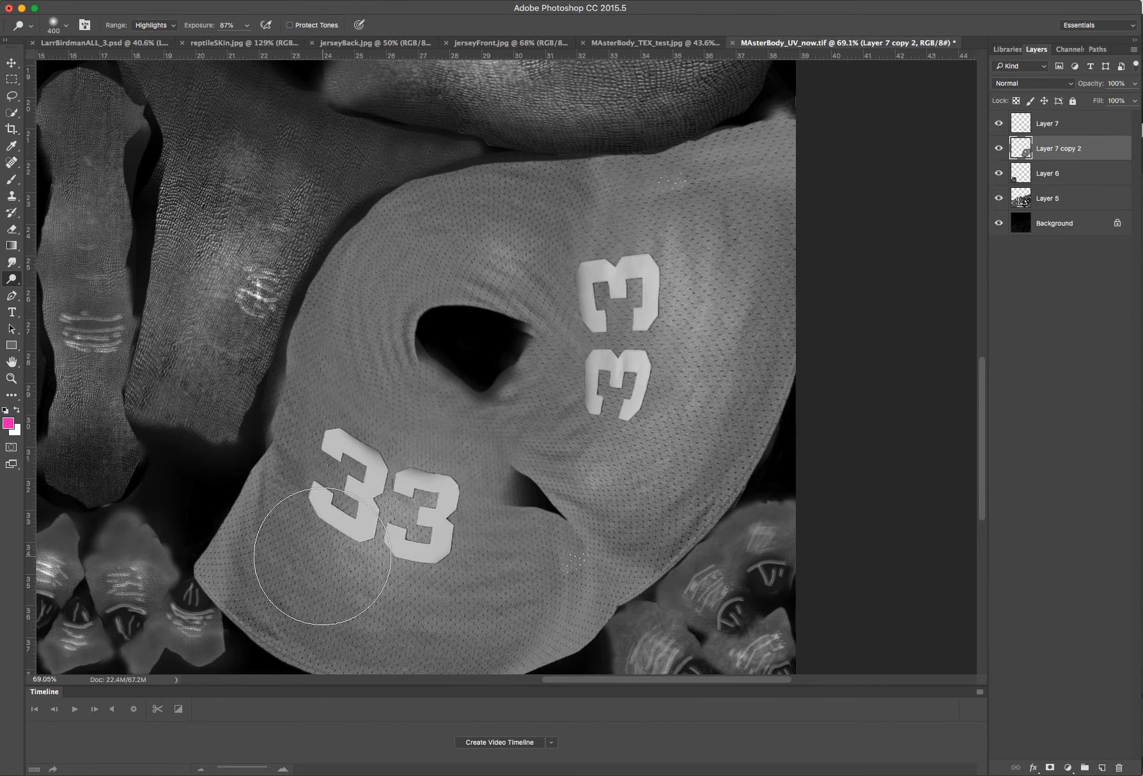
click(403, 451)
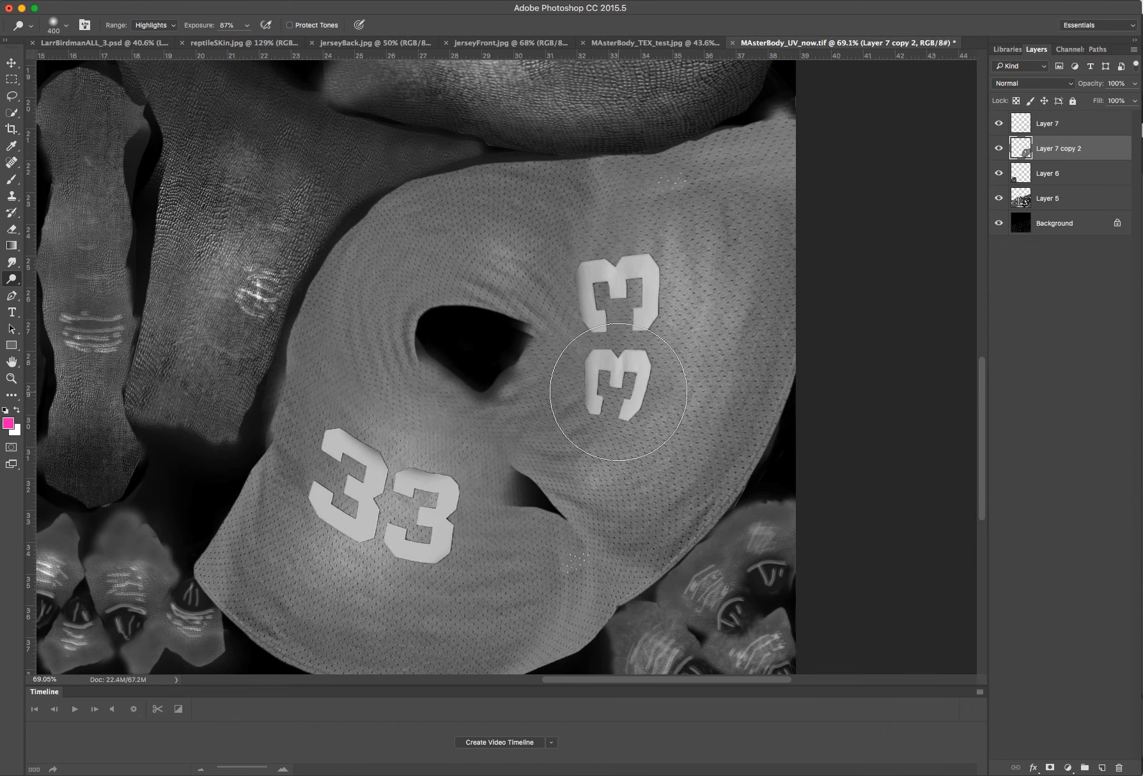
key(bracketleft)
key(bracketleft)
key(bracketleft)
key(bracketleft)
click(575, 451)
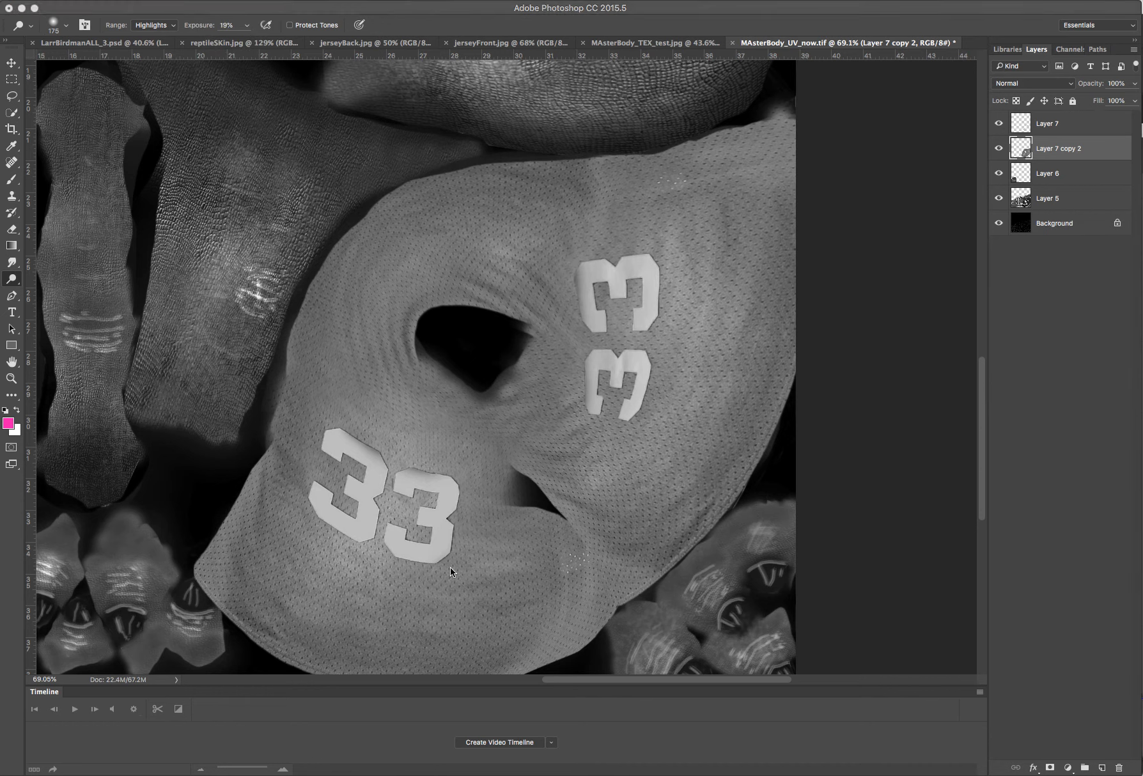
click(361, 593)
drag(391, 631, 500, 607)
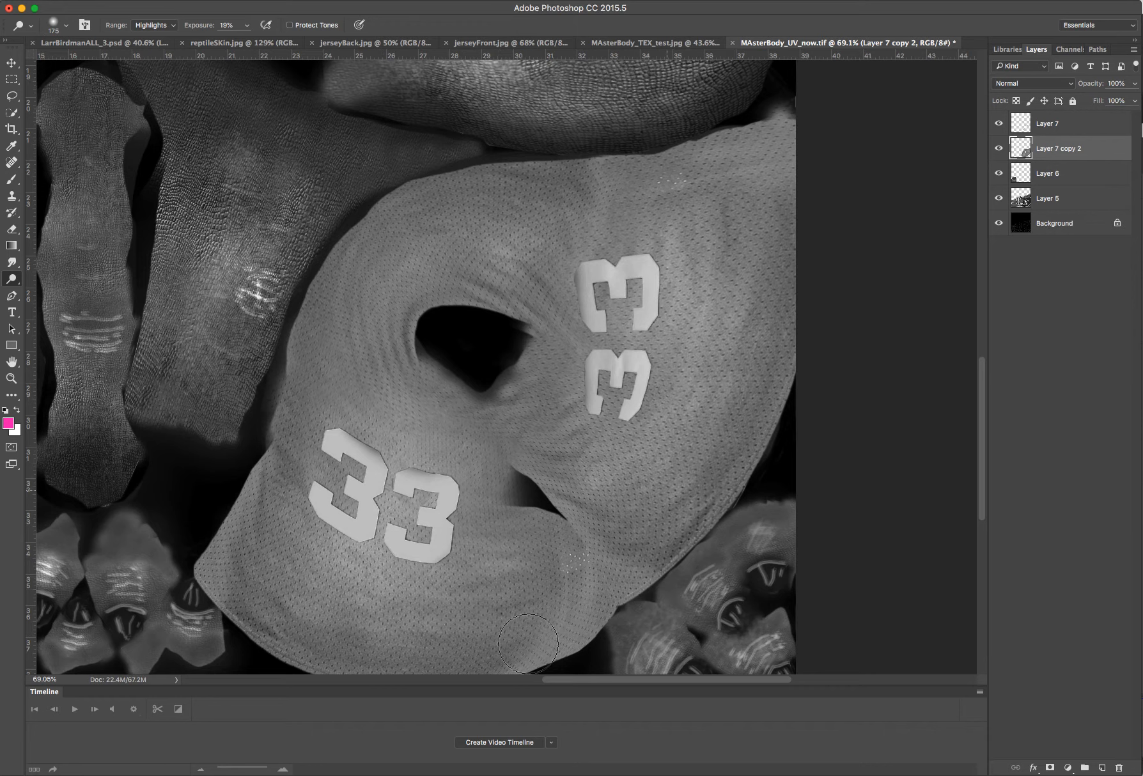
Step: Switch to Maya to work on the bird character's blinn2 material
key(super+Tab)
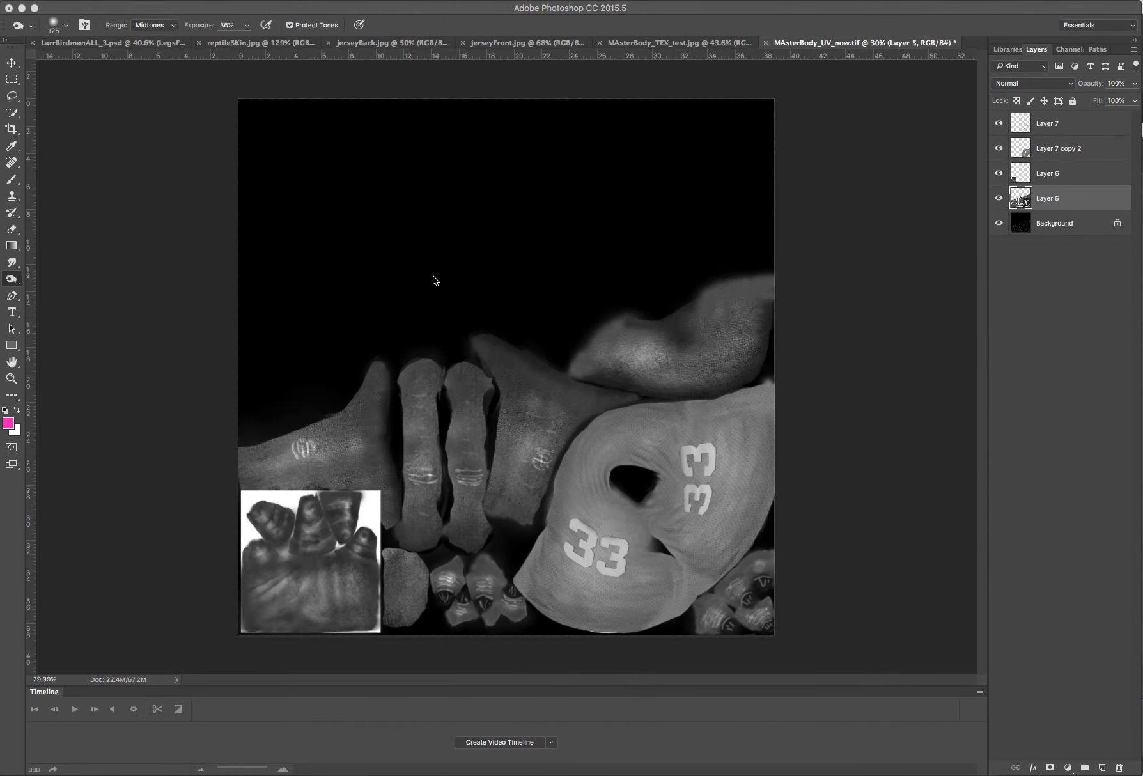
click(491, 775)
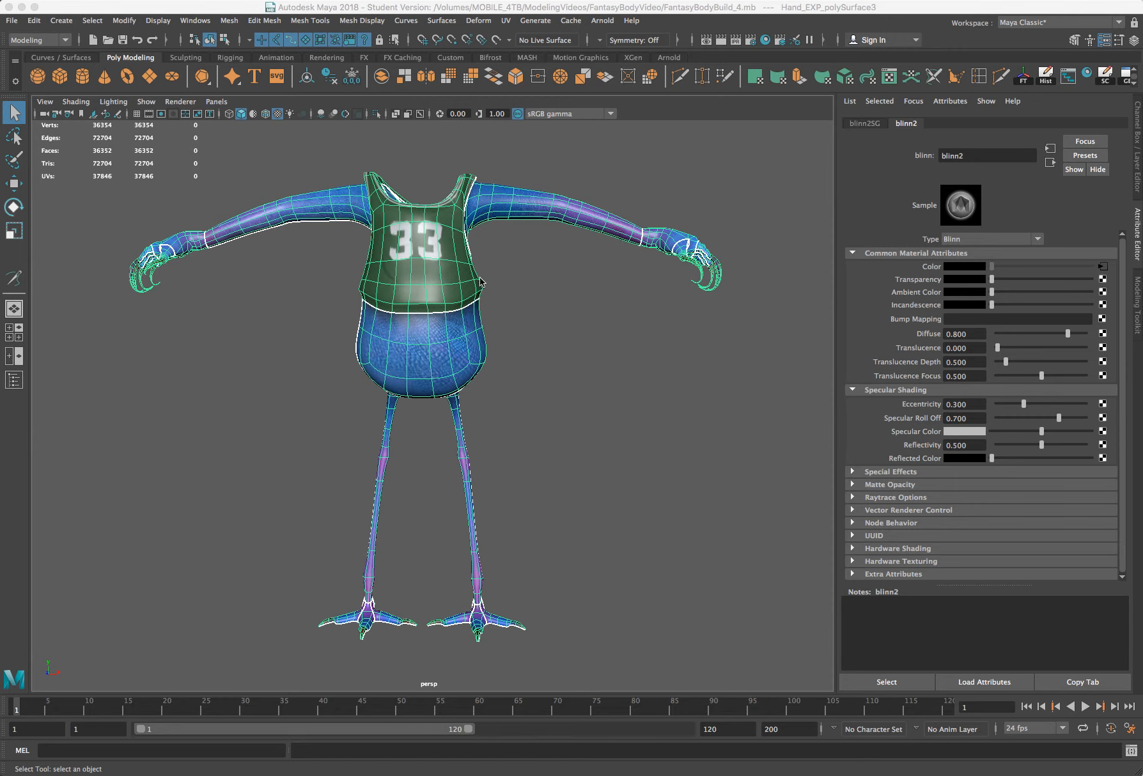
Step: Map a File texture to the Specular Roll Off of the blinn2 material
alt+drag(477, 289, 474, 290)
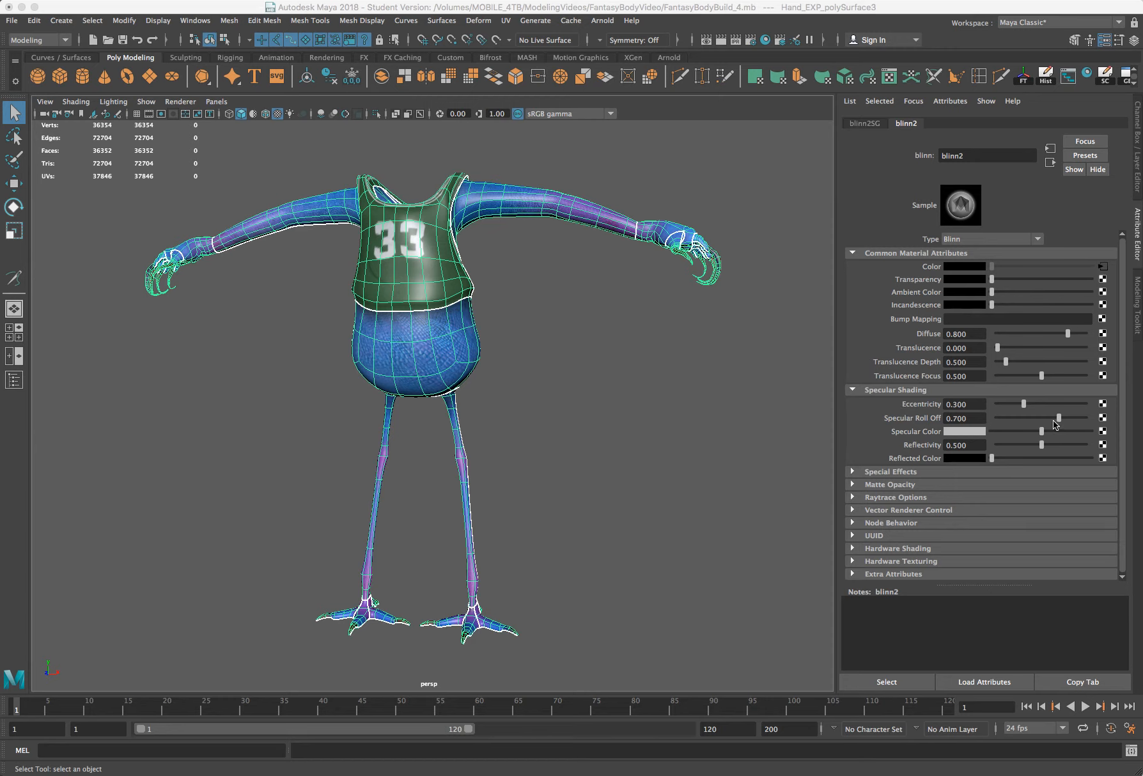
click(1103, 418)
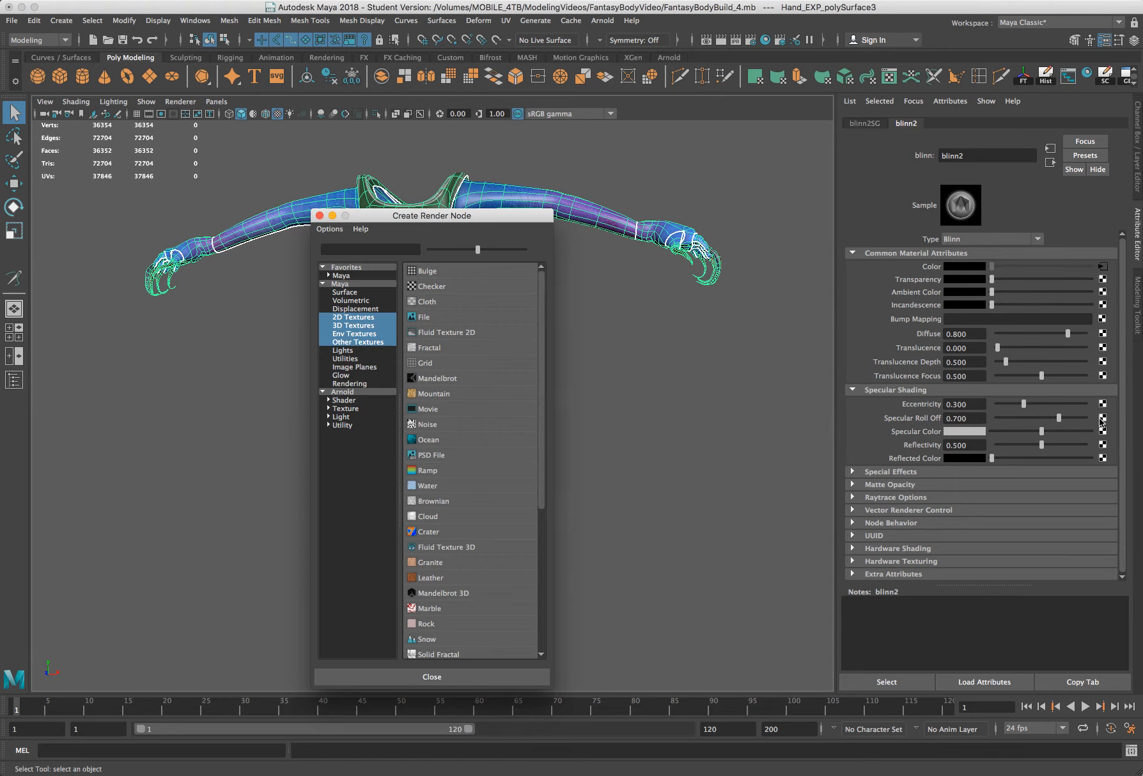
click(432, 323)
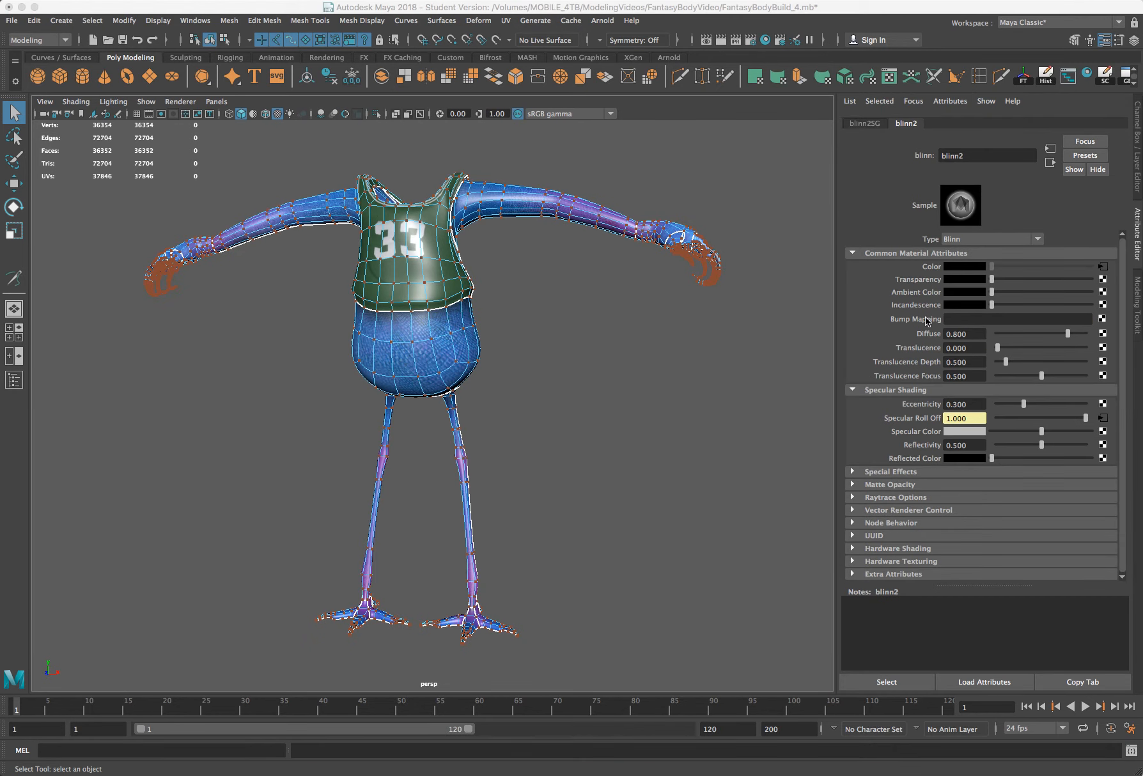
Step: Map a File texture to blinn2's Bump Mapping and load MAsterBody_BUMP.tif as its image
click(1102, 319)
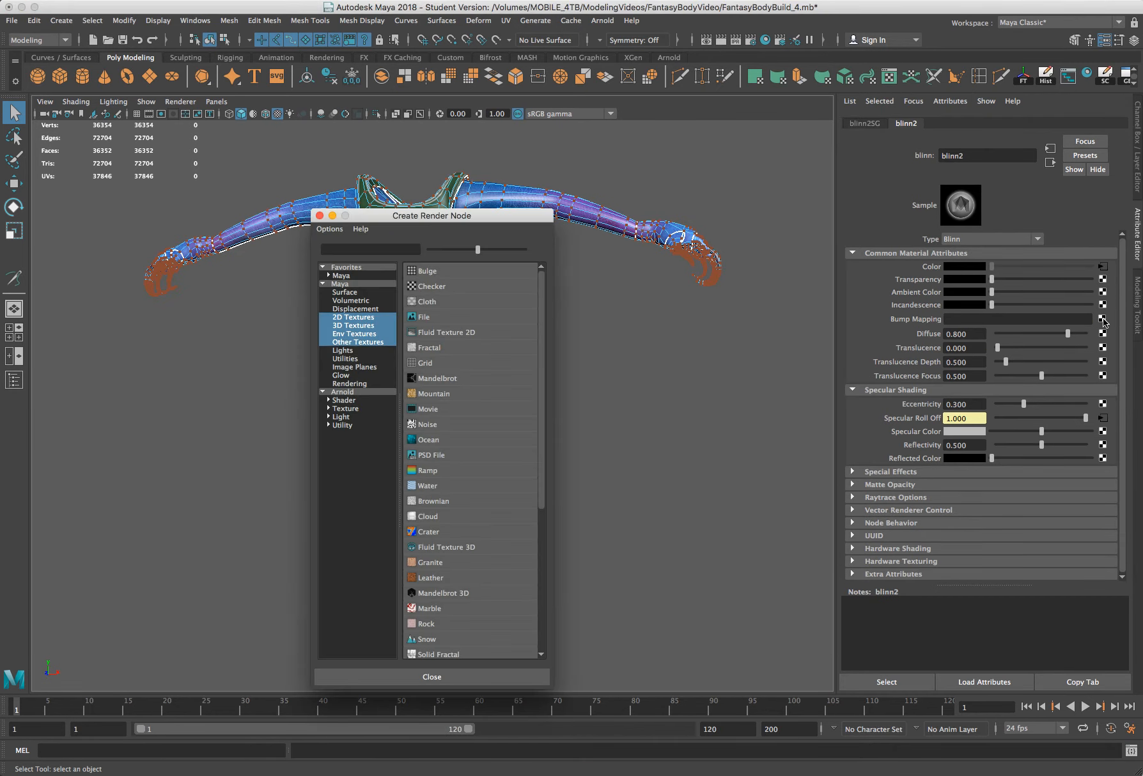
click(449, 319)
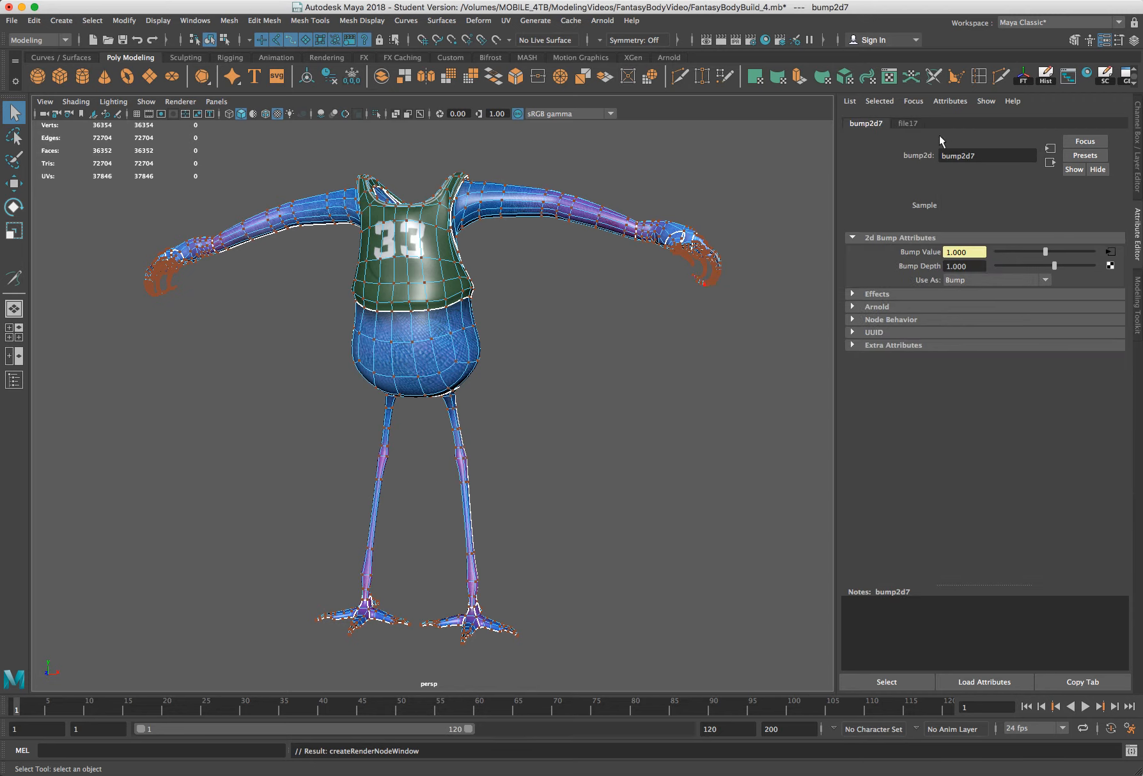
click(909, 125)
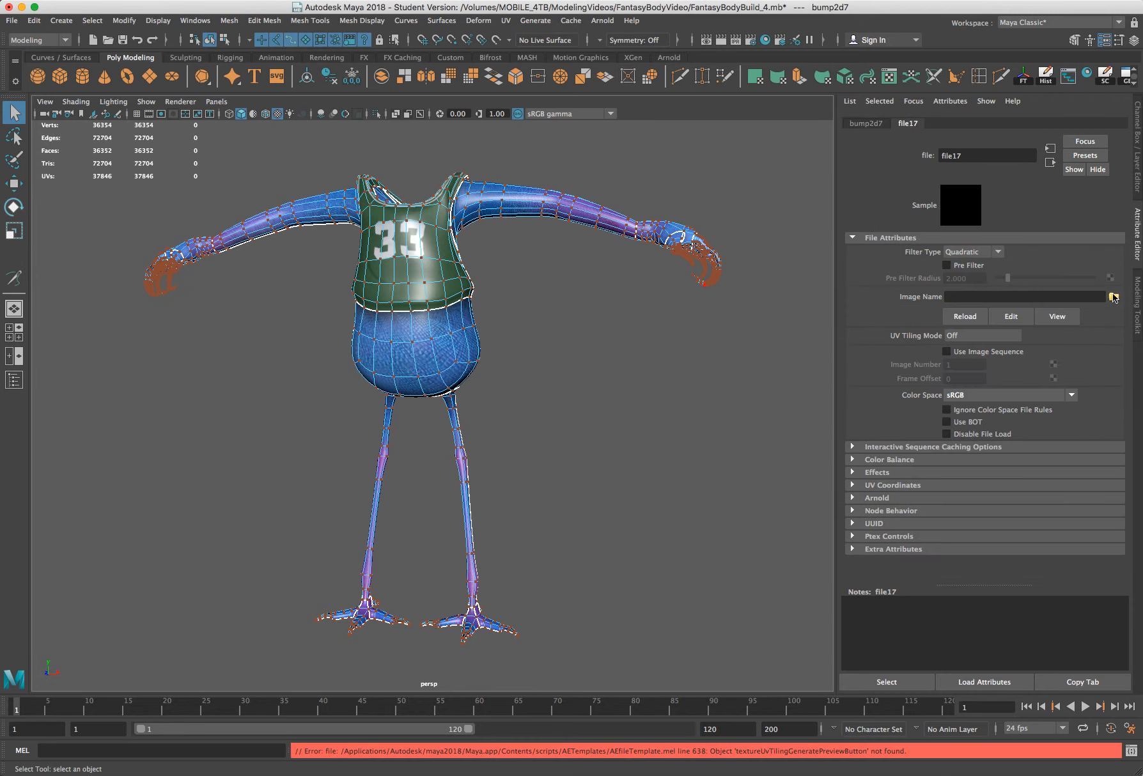
click(1114, 296)
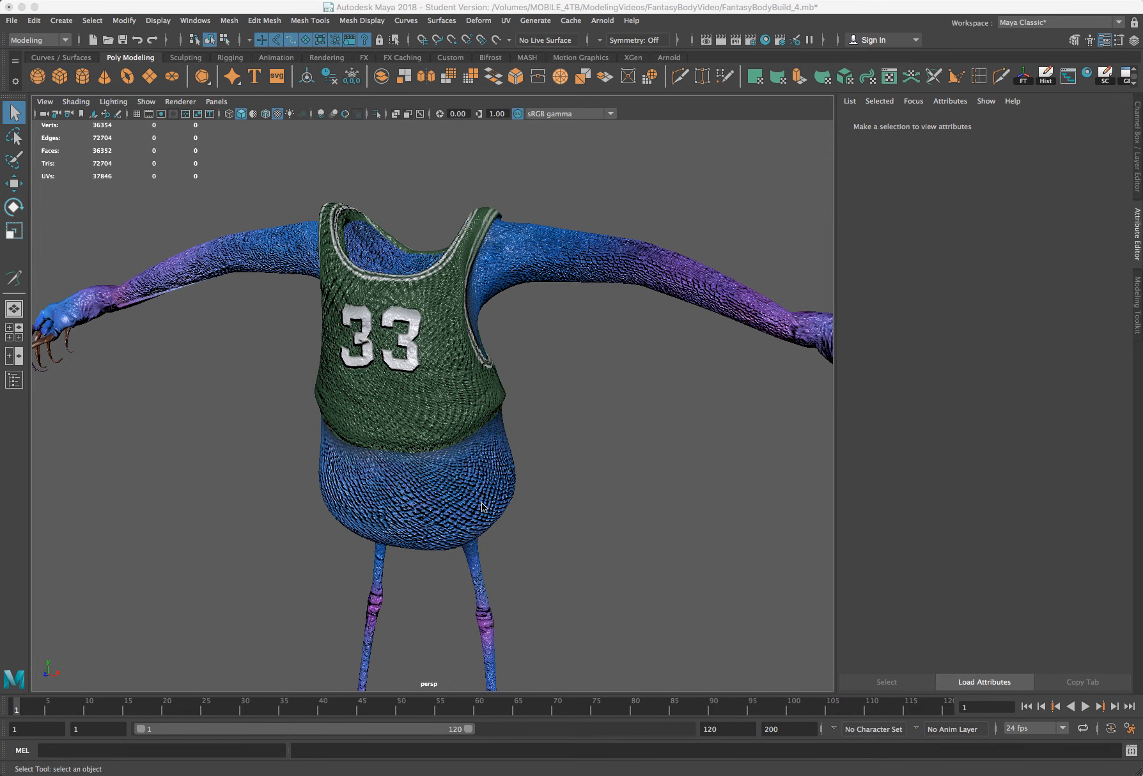
Step: Set the Bump Depth of the body's bump2d7 node to 0.2 and deselect the body
mouse_move(477, 474)
alt+mouse_down()
mouse_move(551, 467)
mouse_move(467, 479)
mouse_move(471, 489)
alt+mouse_up()
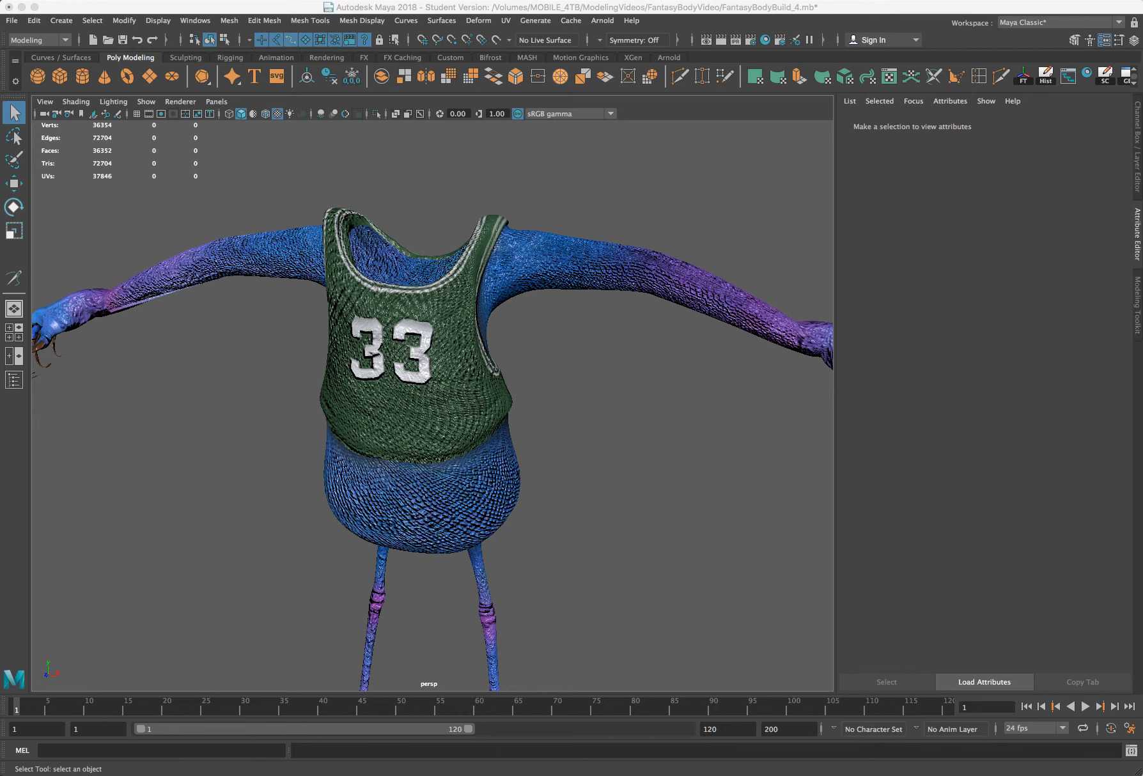
click(471, 489)
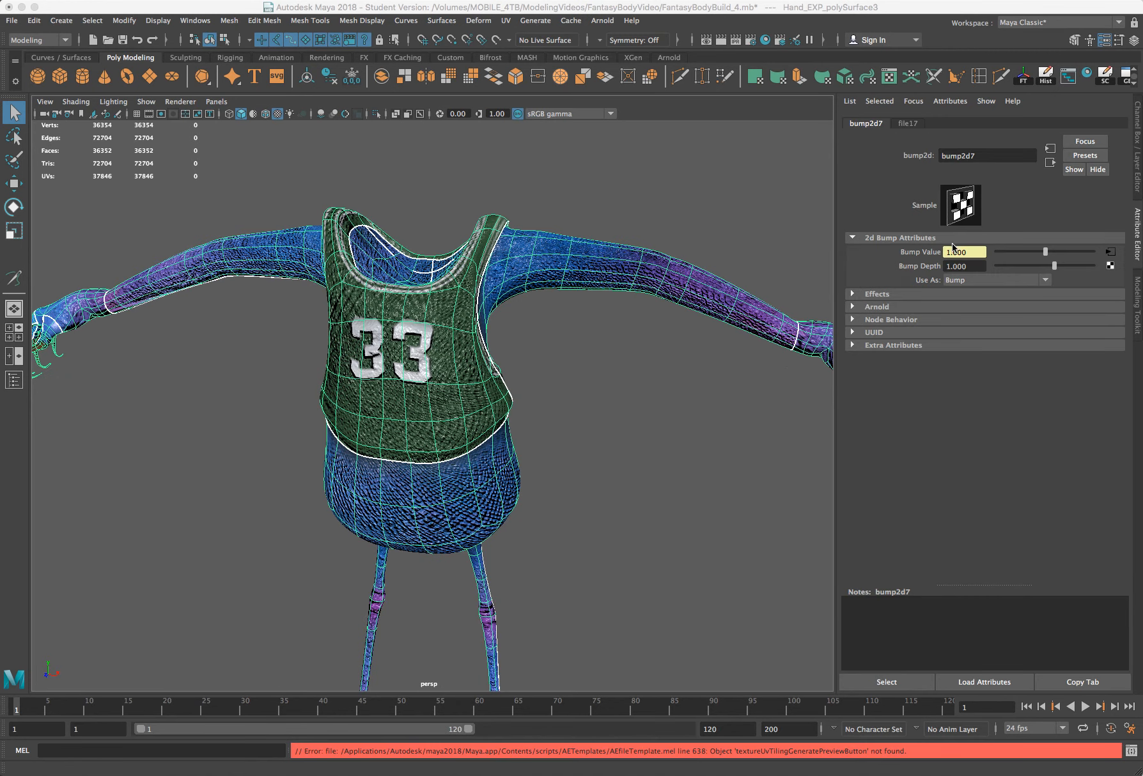
drag(978, 266, 940, 268)
text(.2)
key(Return)
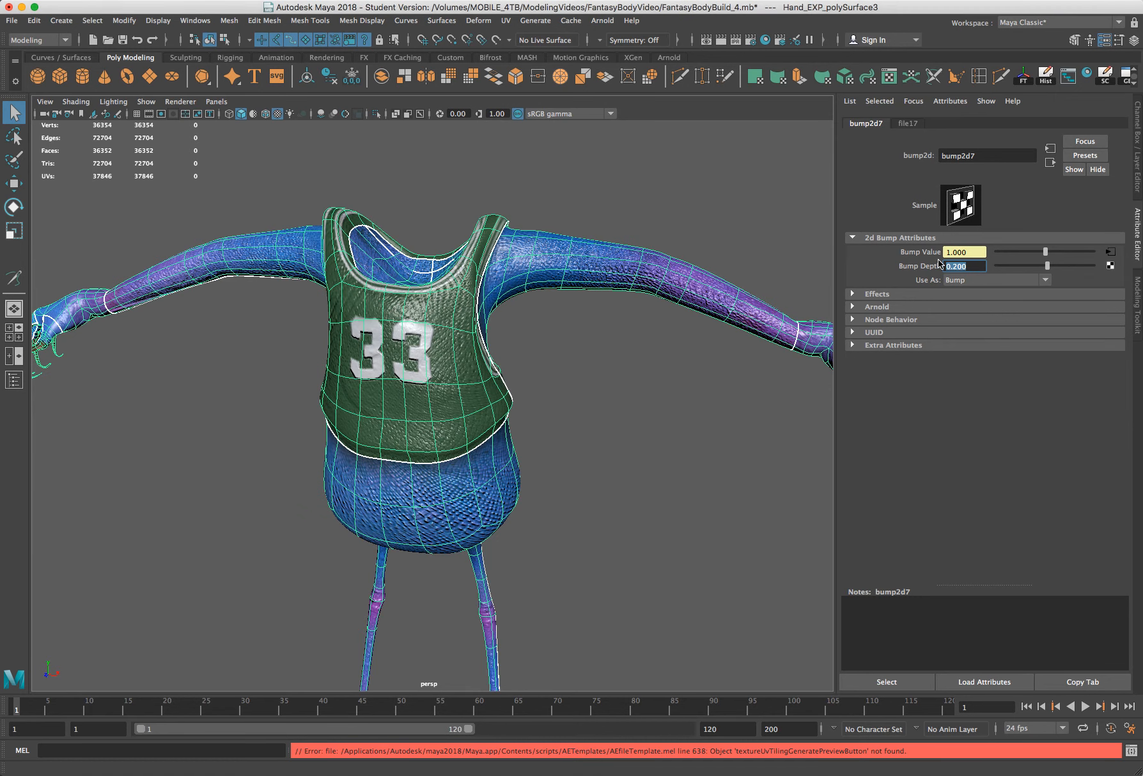
click(652, 381)
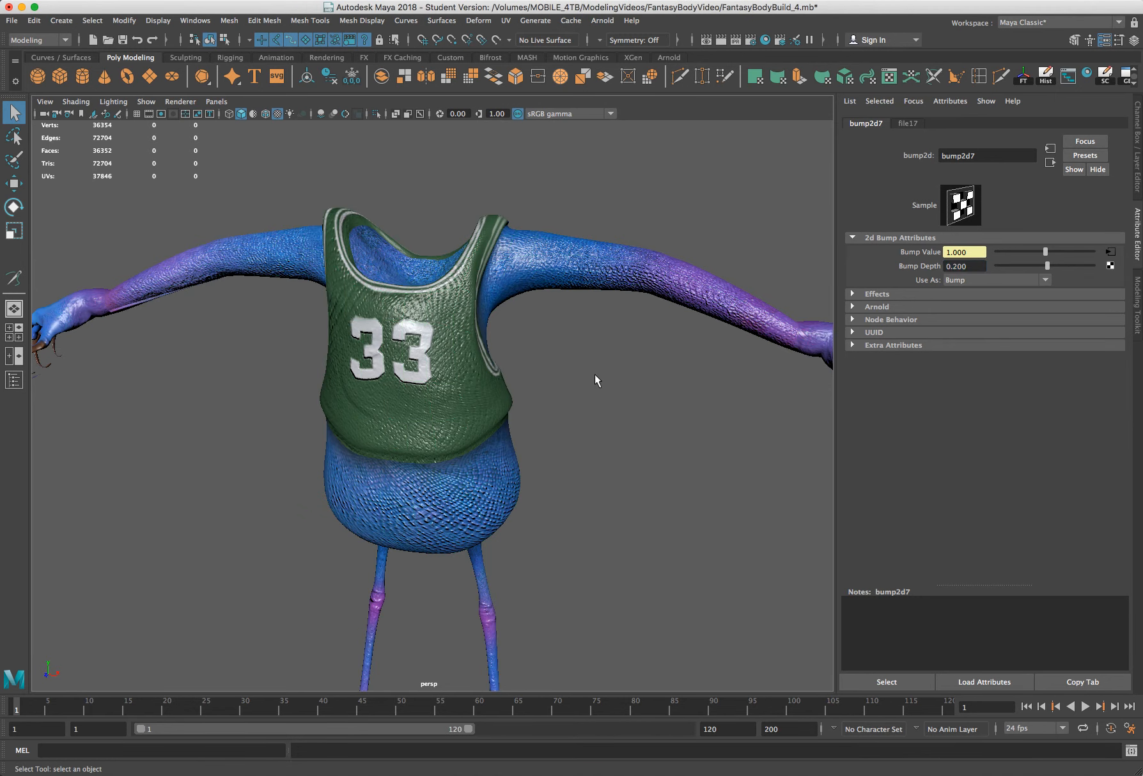
Step: Examine the bump detail on the jersey, arms, belly, legs and feet from several angles
scroll(496, 643, up, 3)
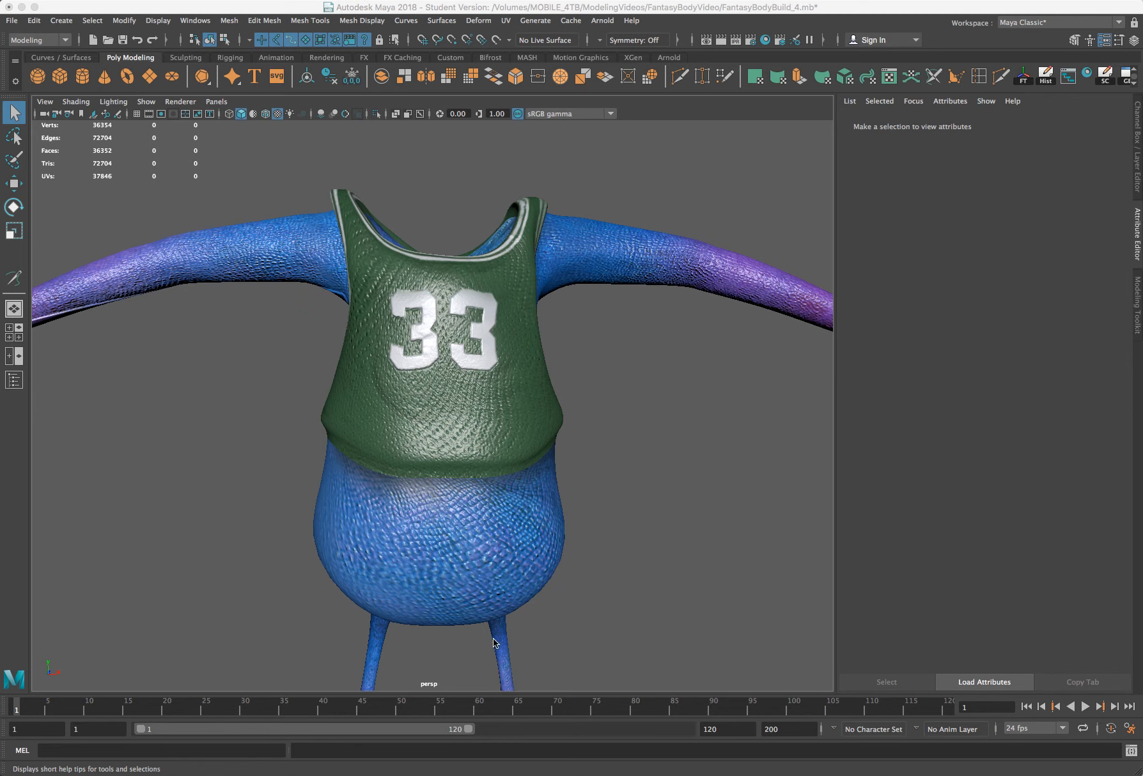
alt+drag(423, 451, 492, 450)
alt+drag(491, 345, 493, 323)
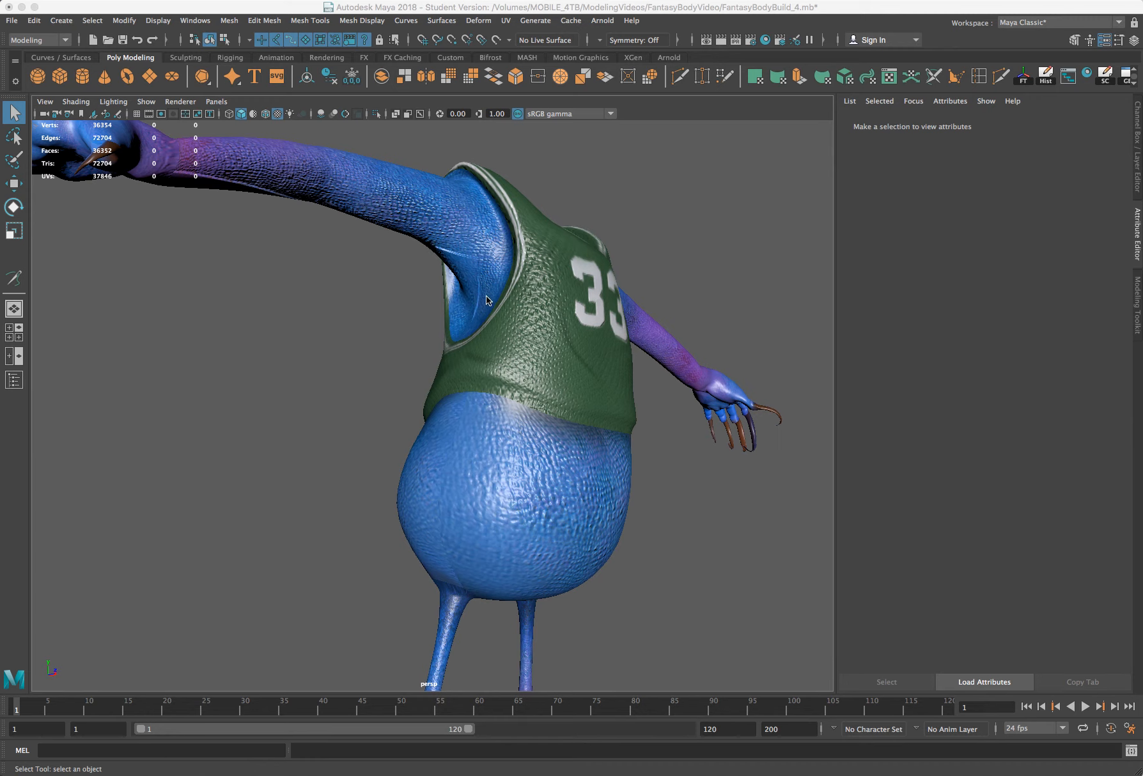
alt+drag(490, 294, 491, 296)
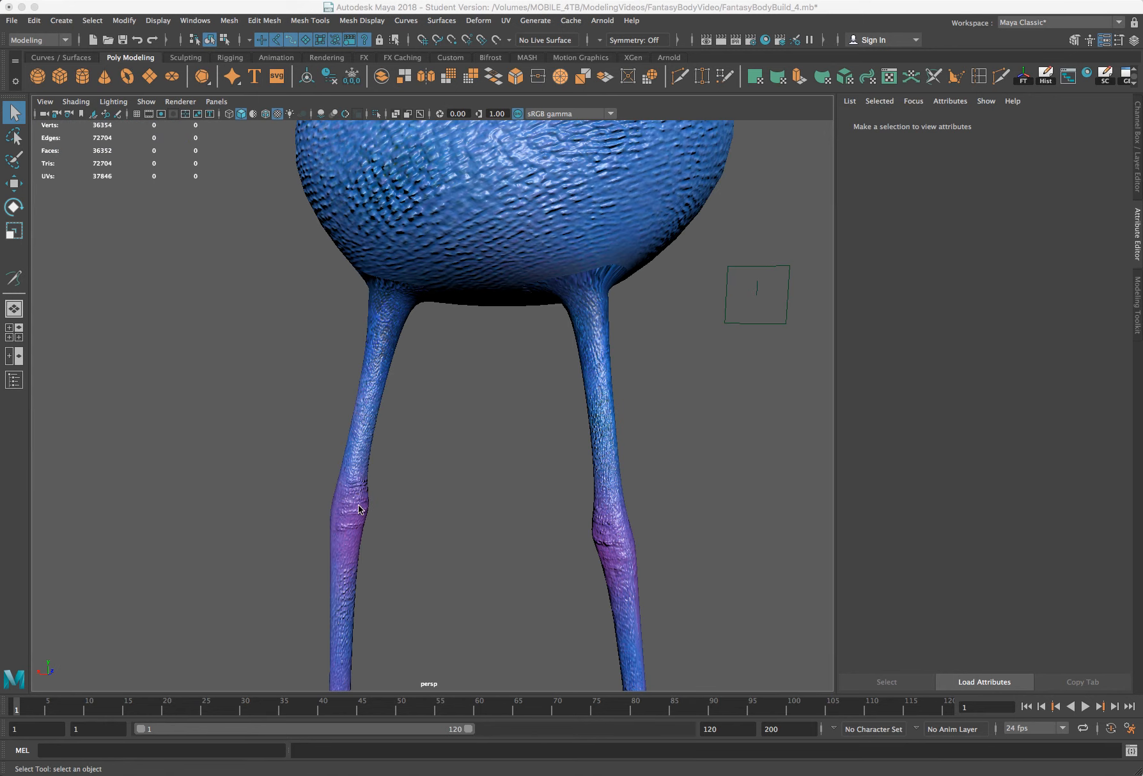
alt+drag(531, 528, 362, 526)
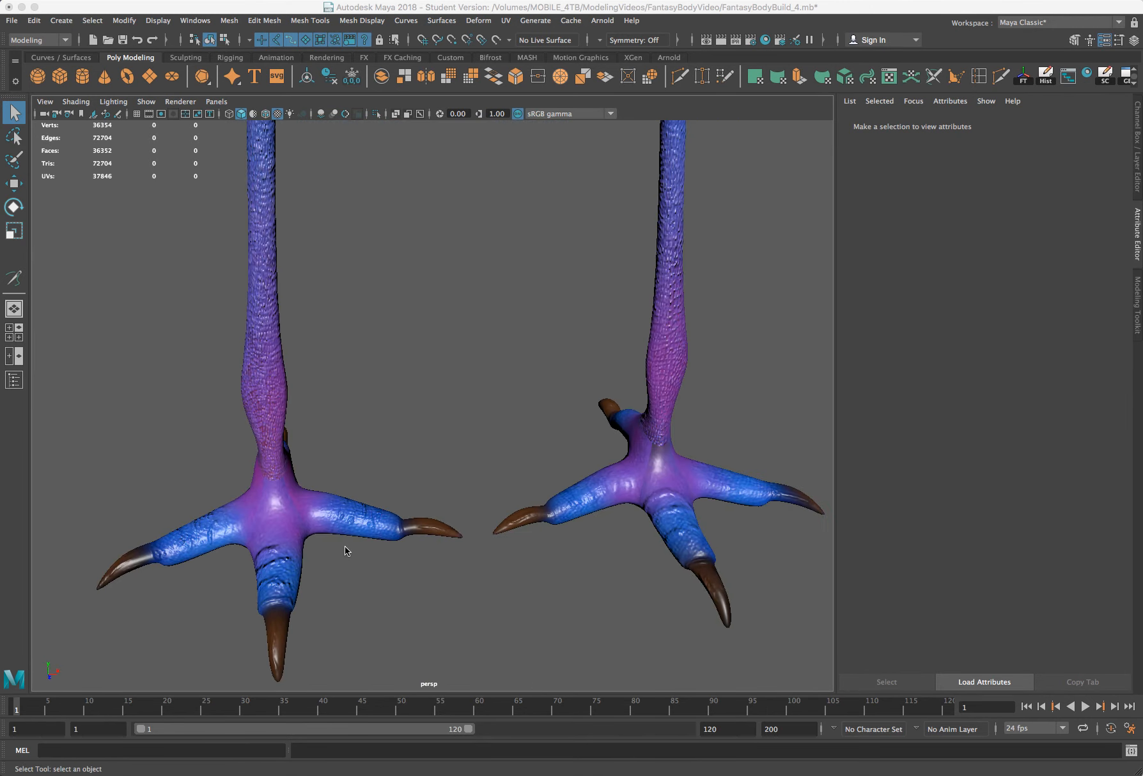
alt+drag(365, 519, 397, 506)
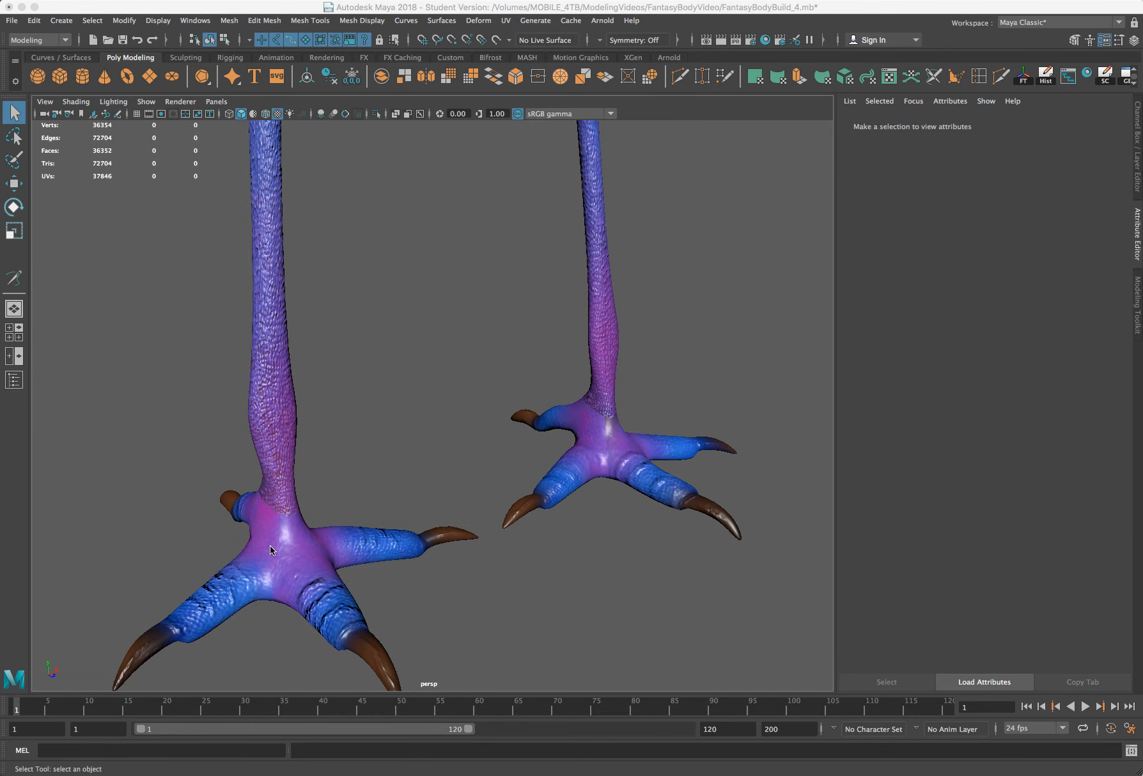
scroll(315, 616, up, 5)
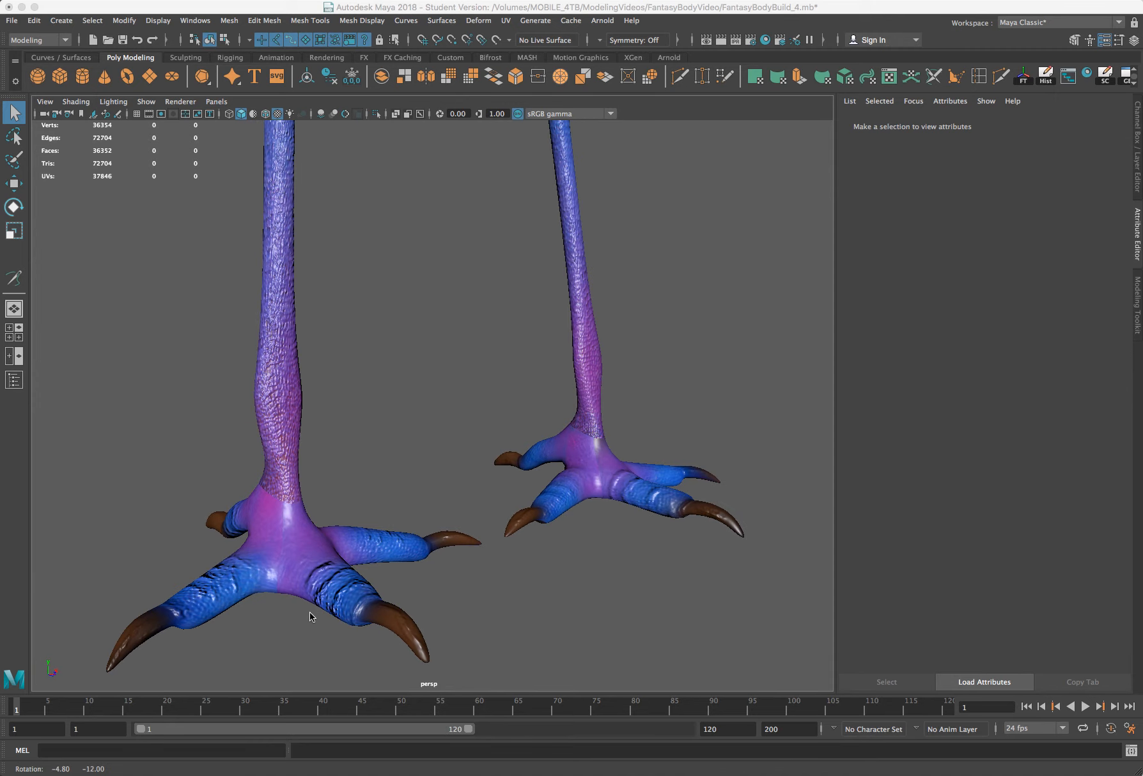
alt+middle_drag(329, 560, 346, 537)
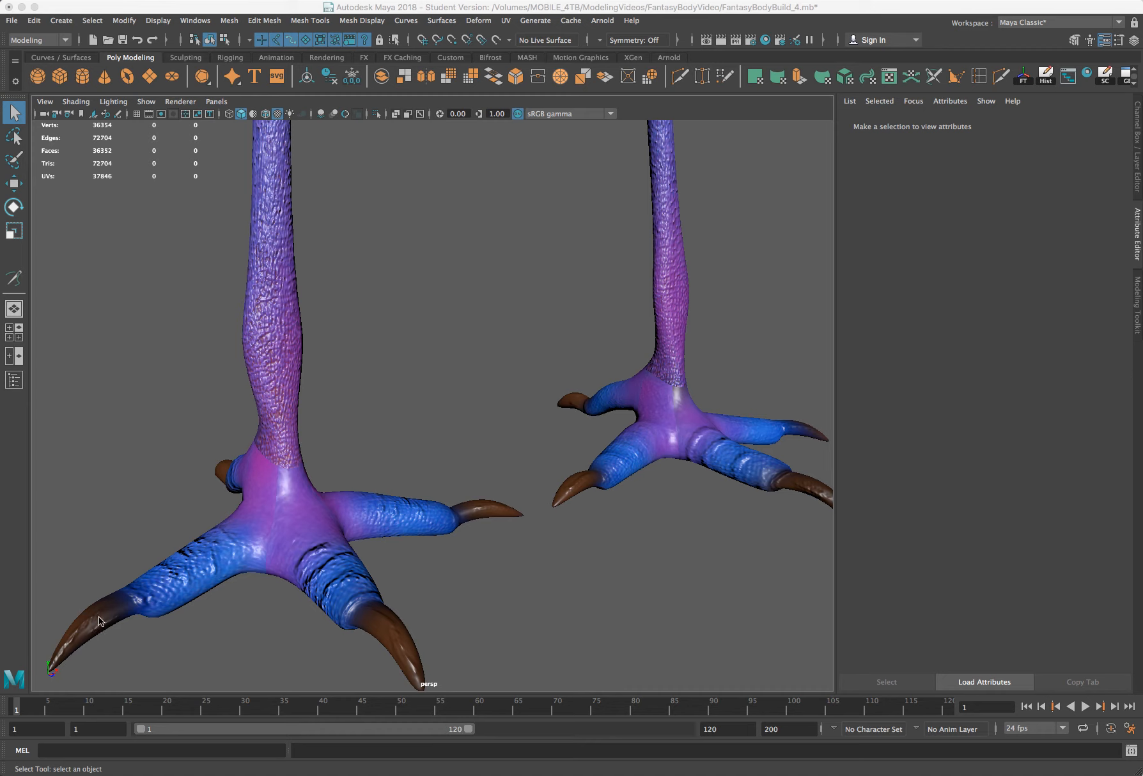
scroll(492, 644, down, 5)
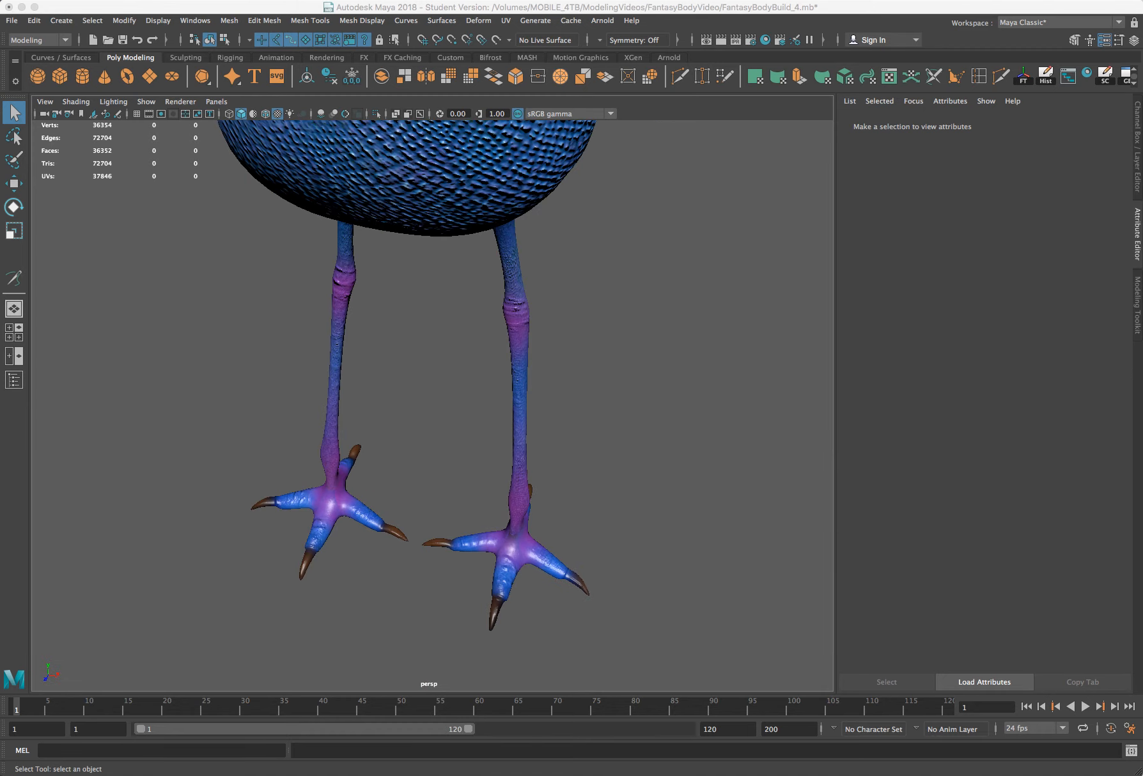
alt+drag(460, 563, 489, 567)
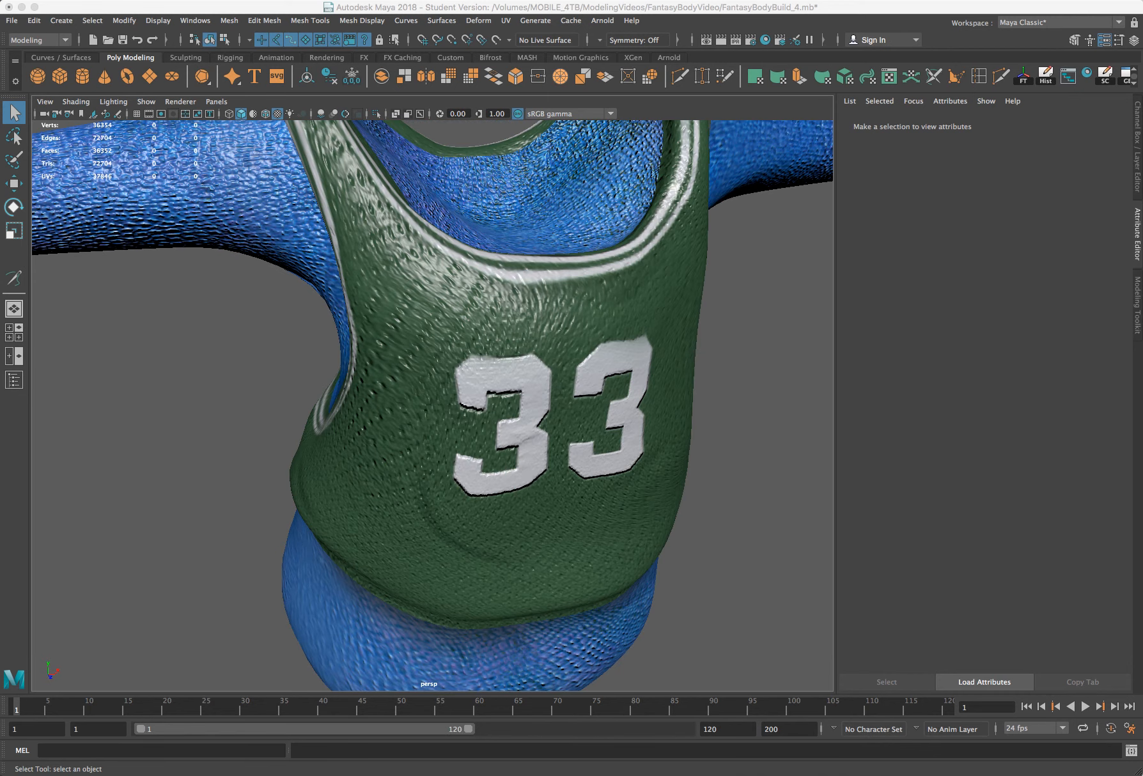
mouse_move(533, 486)
alt+mouse_down()
mouse_move(520, 455)
mouse_move(519, 467)
alt+mouse_up()
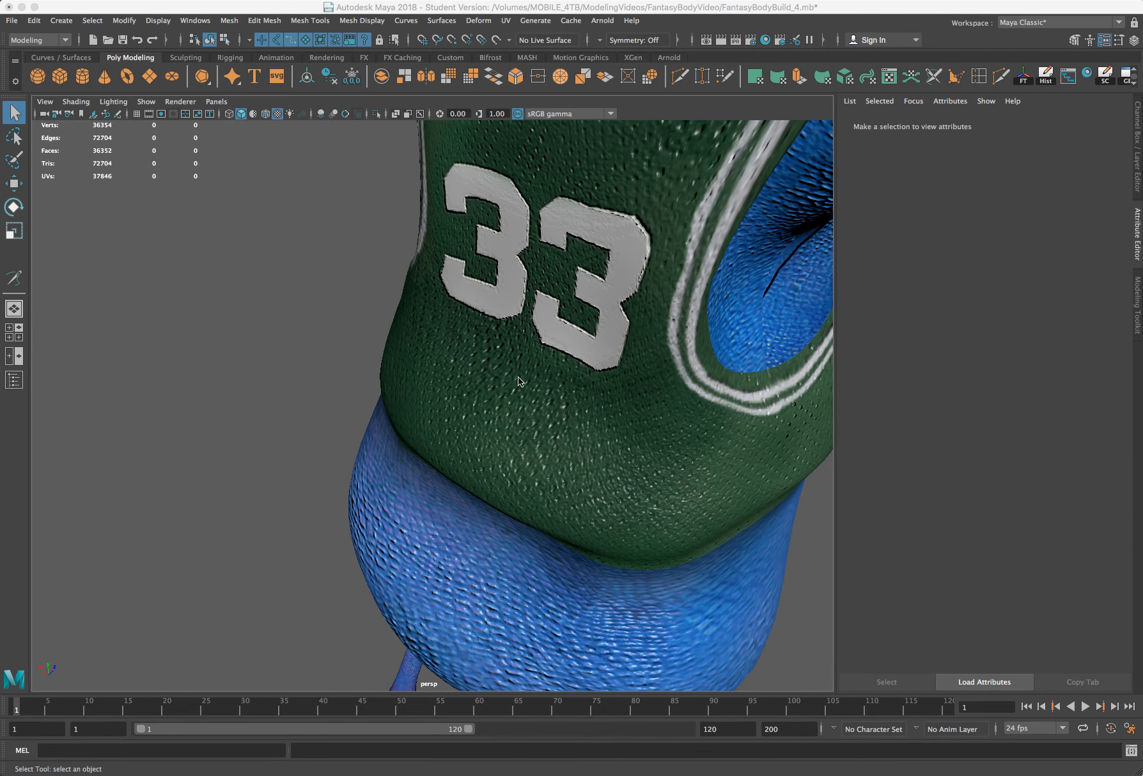
alt+drag(518, 377, 525, 355)
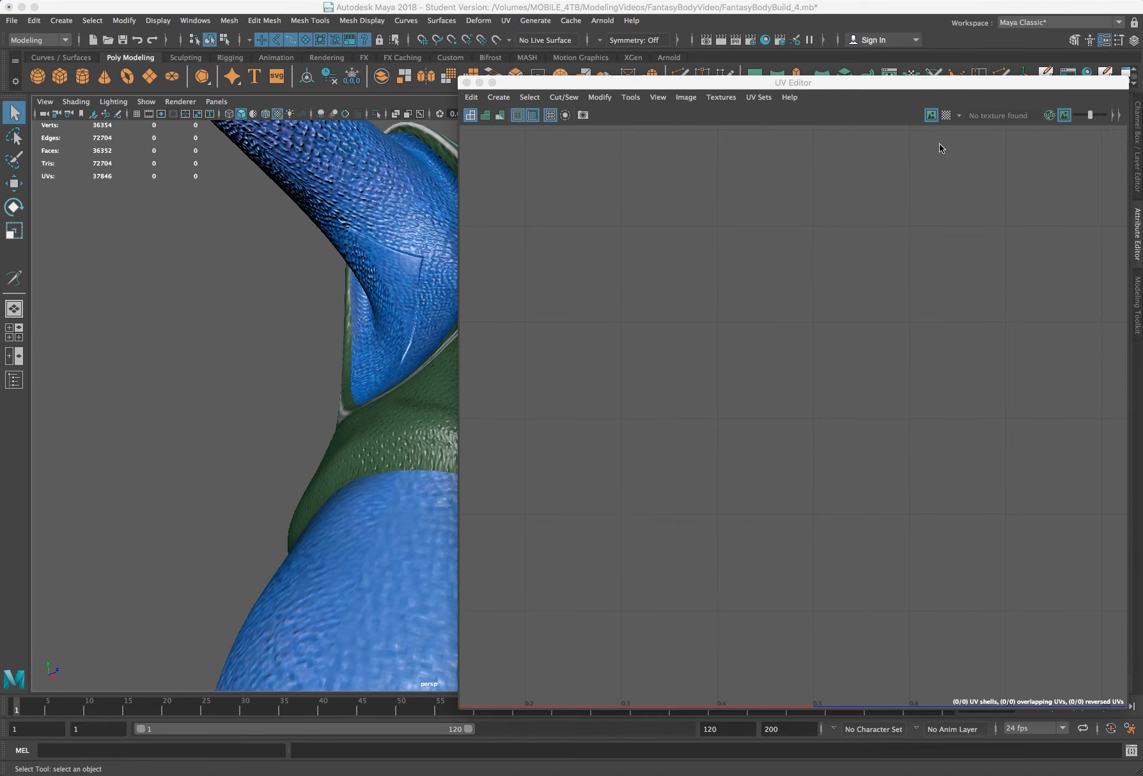
Step: Switch to Photoshop, select Layer 6 of MAsterBody_BUMP.tif and step back in its edit history
key(super+Tab)
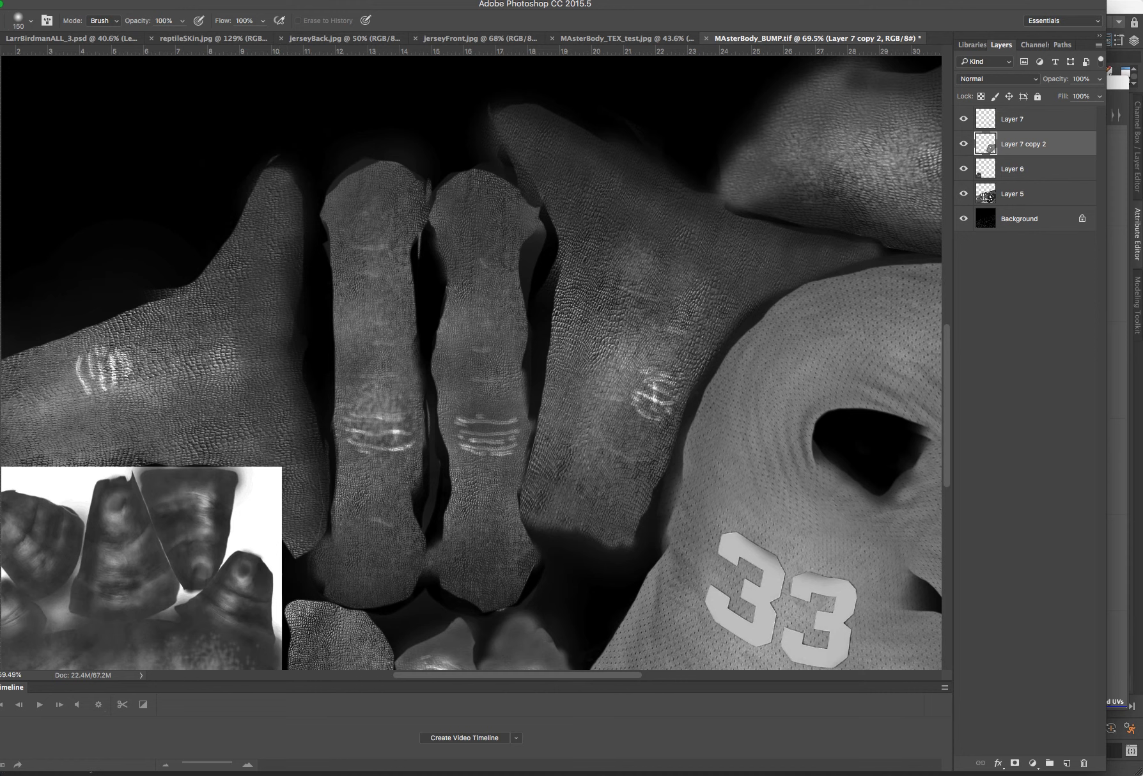
key(alt+[)
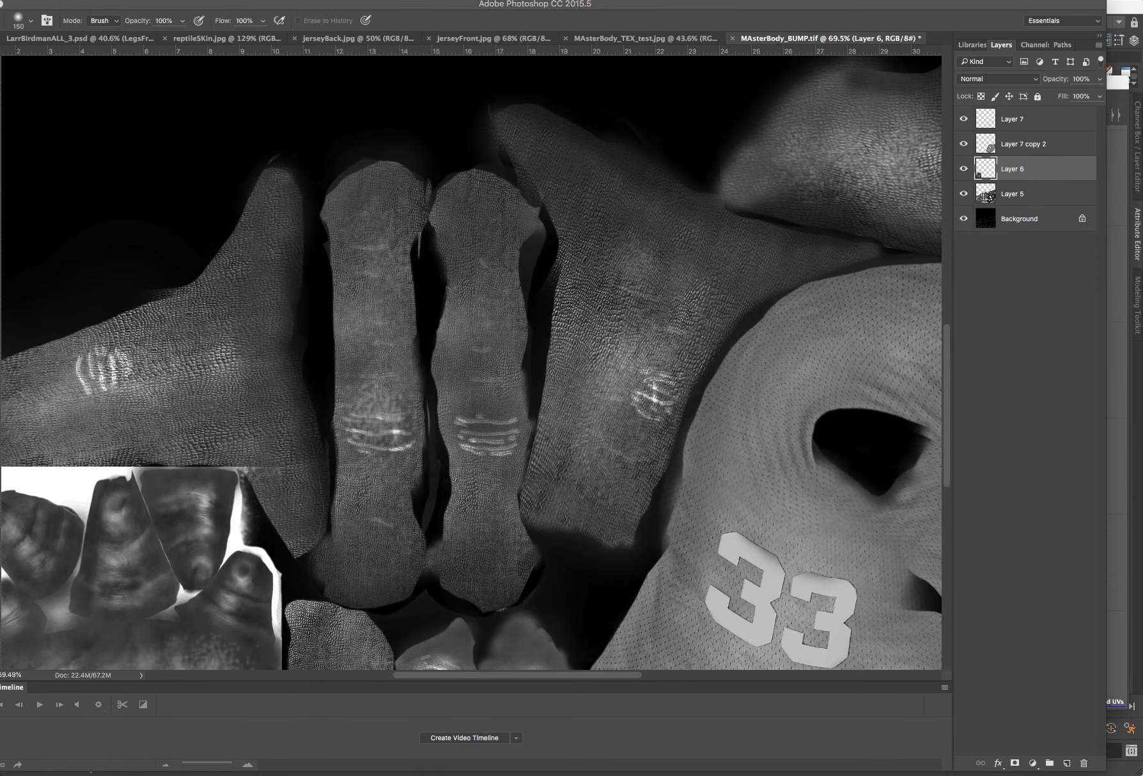
key(alt+super+z)
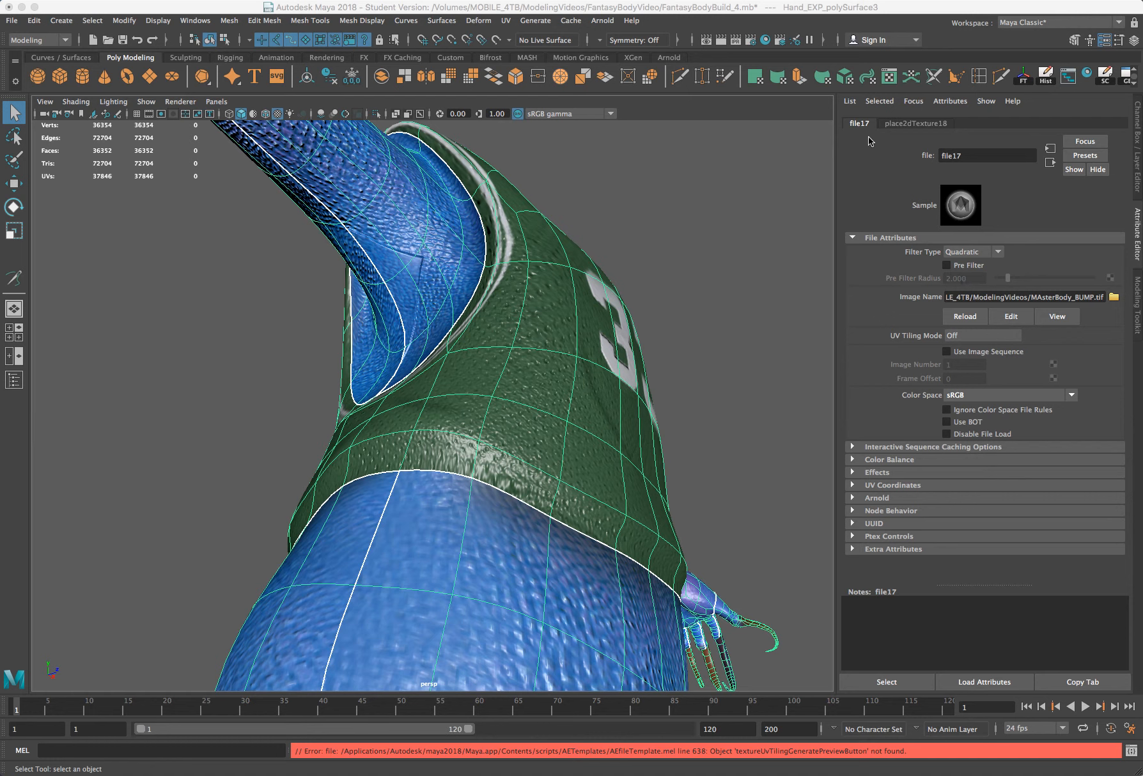
Step: Reload the MAsterBody_BUMP.tif image on the file17 node in Maya and deselect the body
click(965, 318)
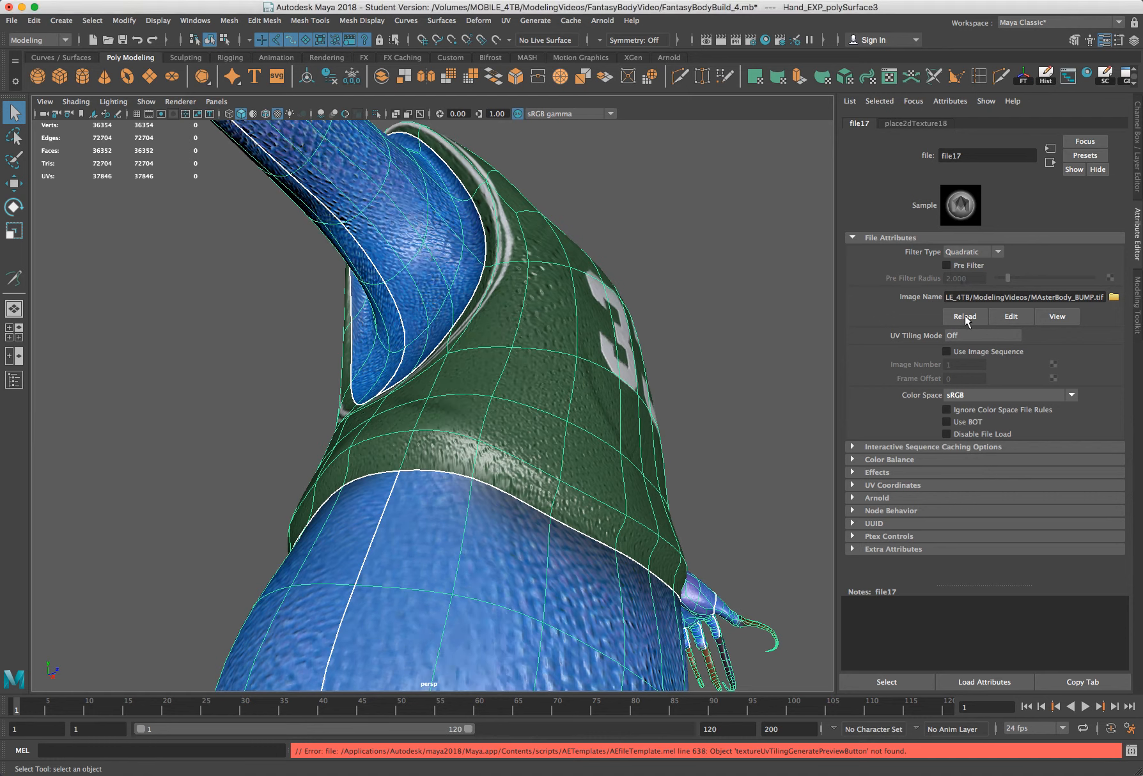
right_click(425, 240)
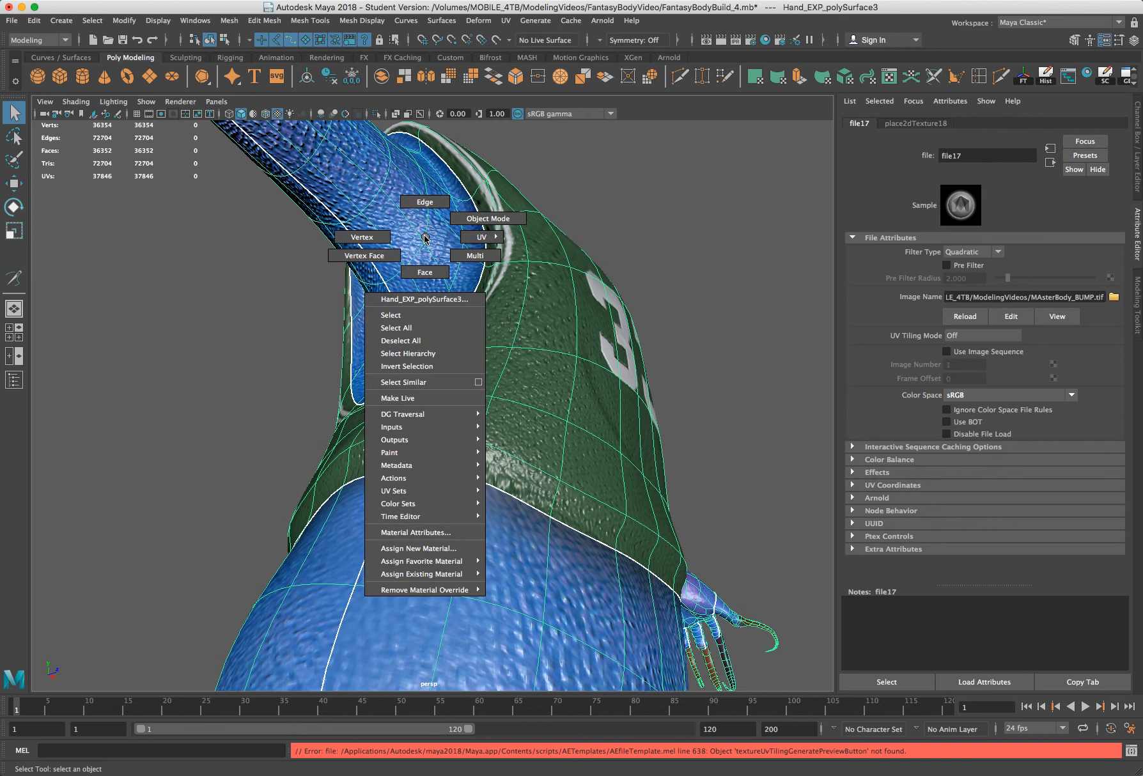
right_drag(426, 233, 490, 170)
right_click(487, 174)
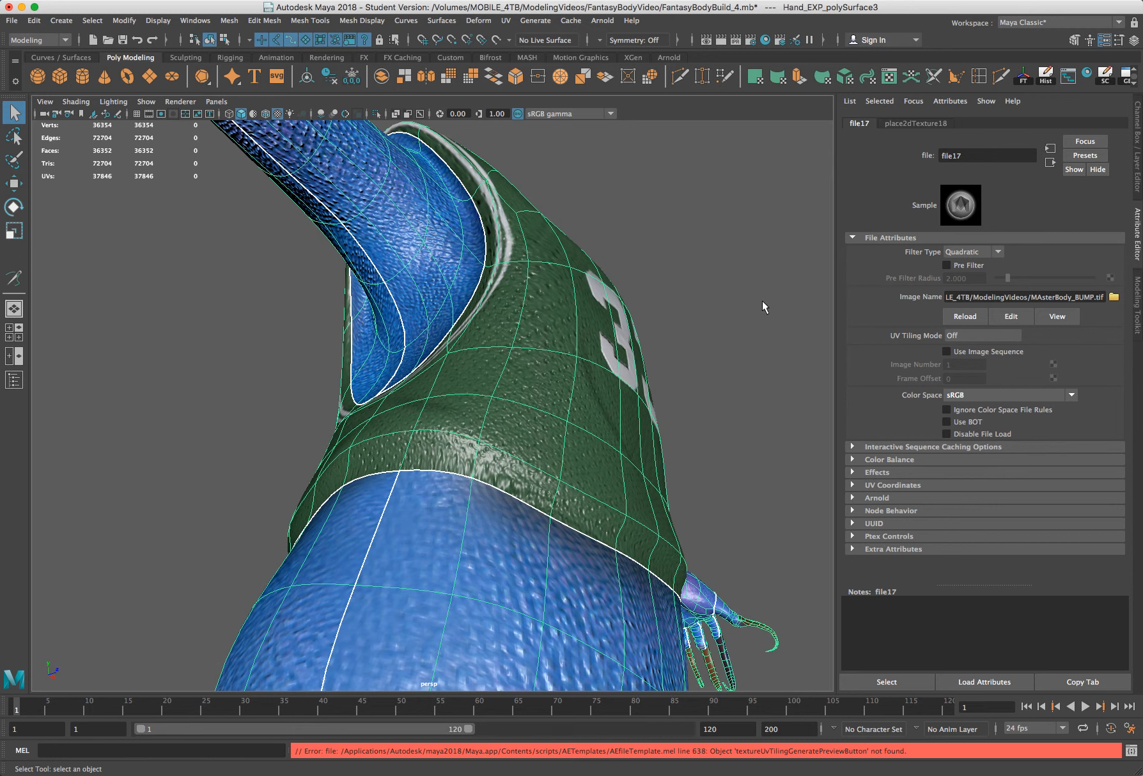
click(961, 318)
click(579, 218)
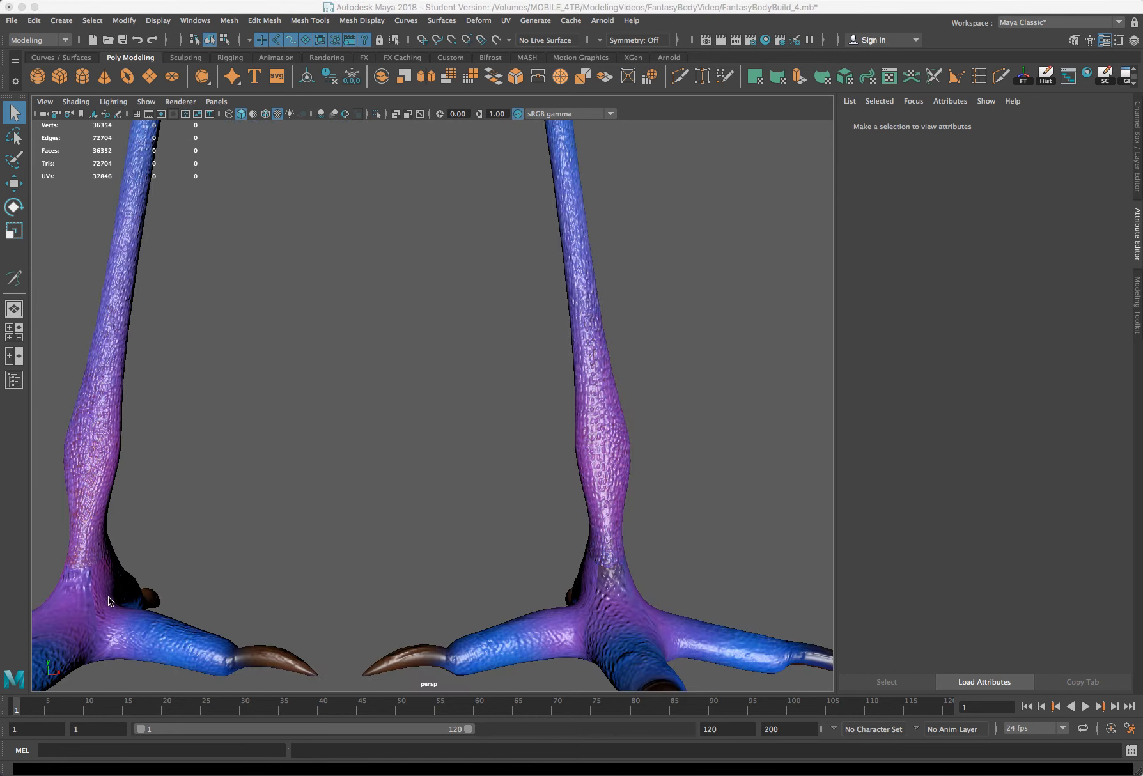
Step: Examine the reloaded bump texture around the ankles, feet and full legs
click(600, 558)
alt+drag(601, 558, 525, 539)
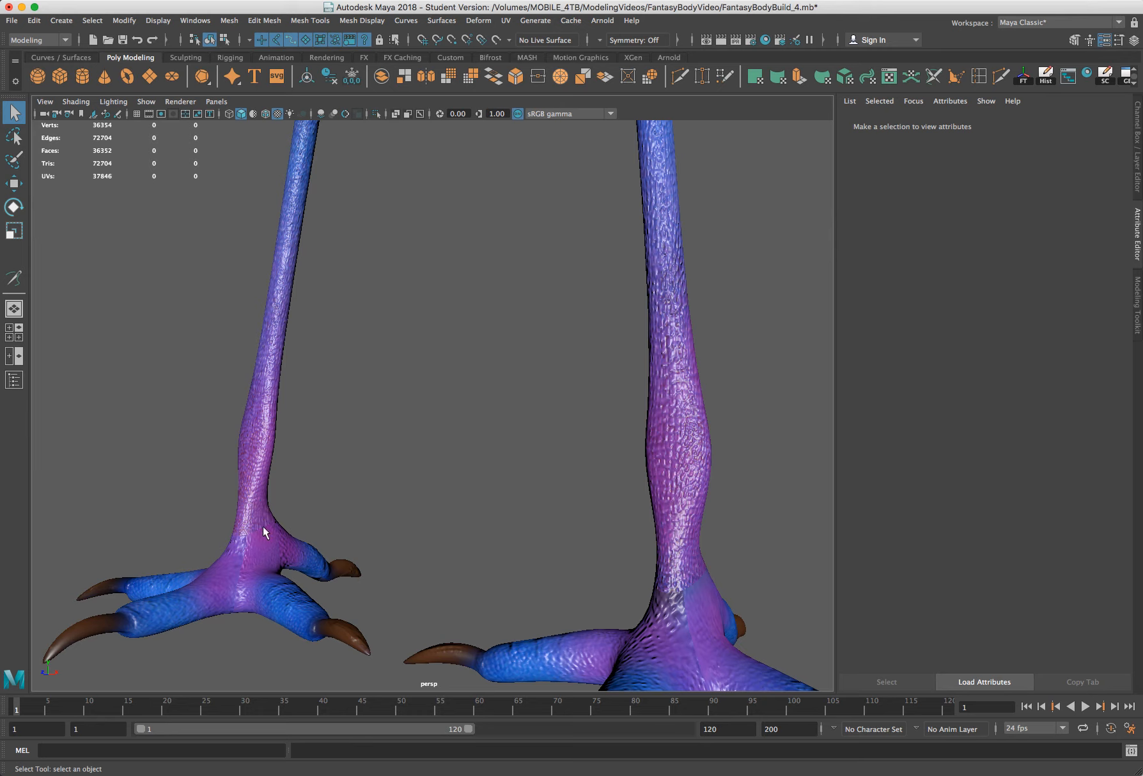
scroll(276, 515, down, 2)
alt+drag(279, 518, 415, 467)
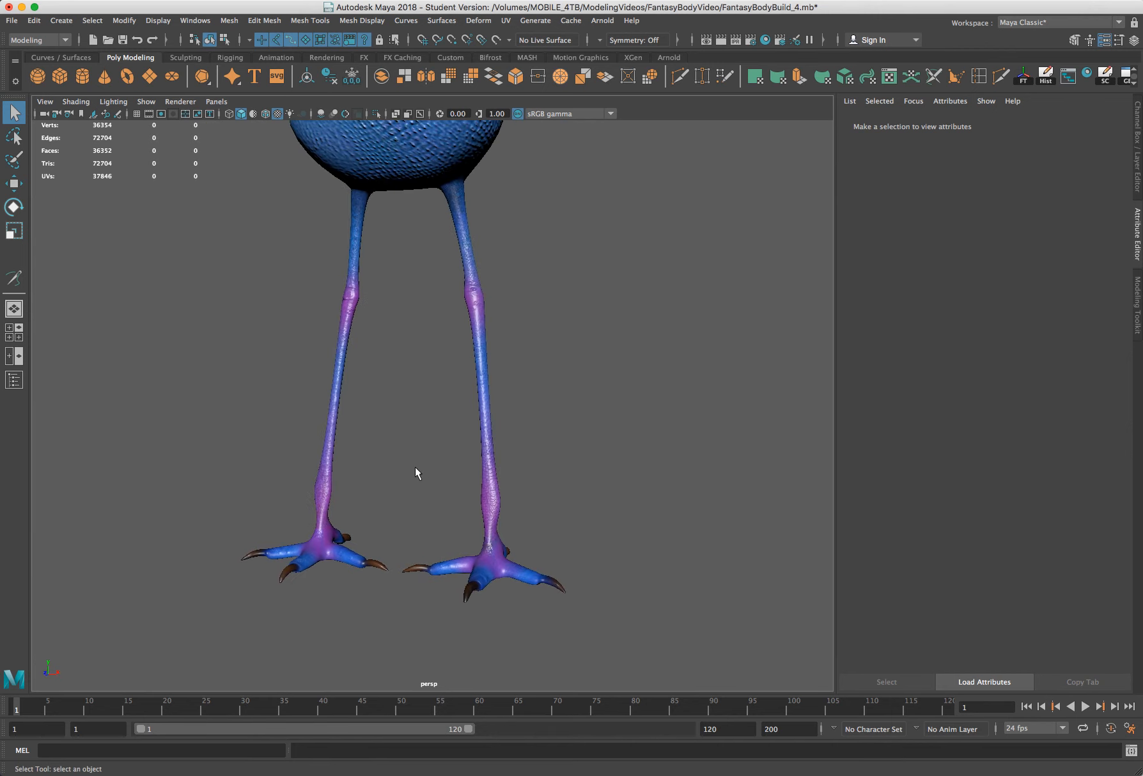
alt+drag(491, 502, 476, 527)
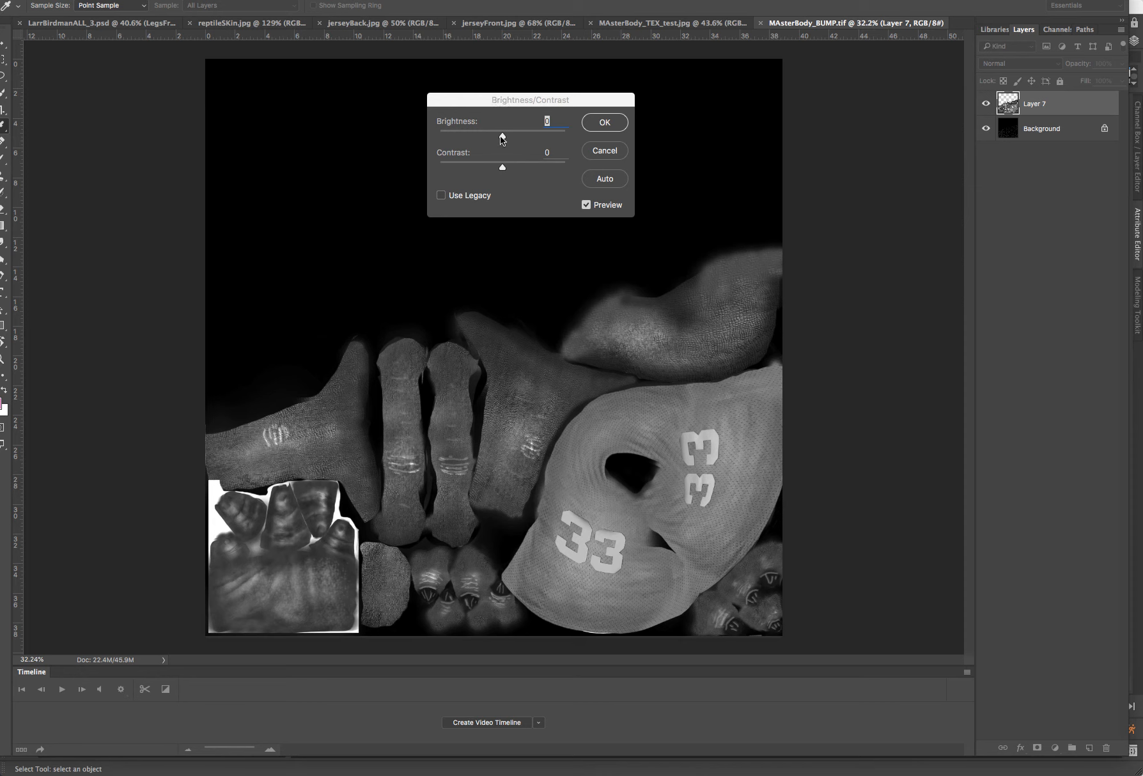
Step: Darken Layer 7 using Brightness/Contrast with brightness -56 and lowered contrast, and activate the Clone Stamp tool
drag(501, 136, 477, 136)
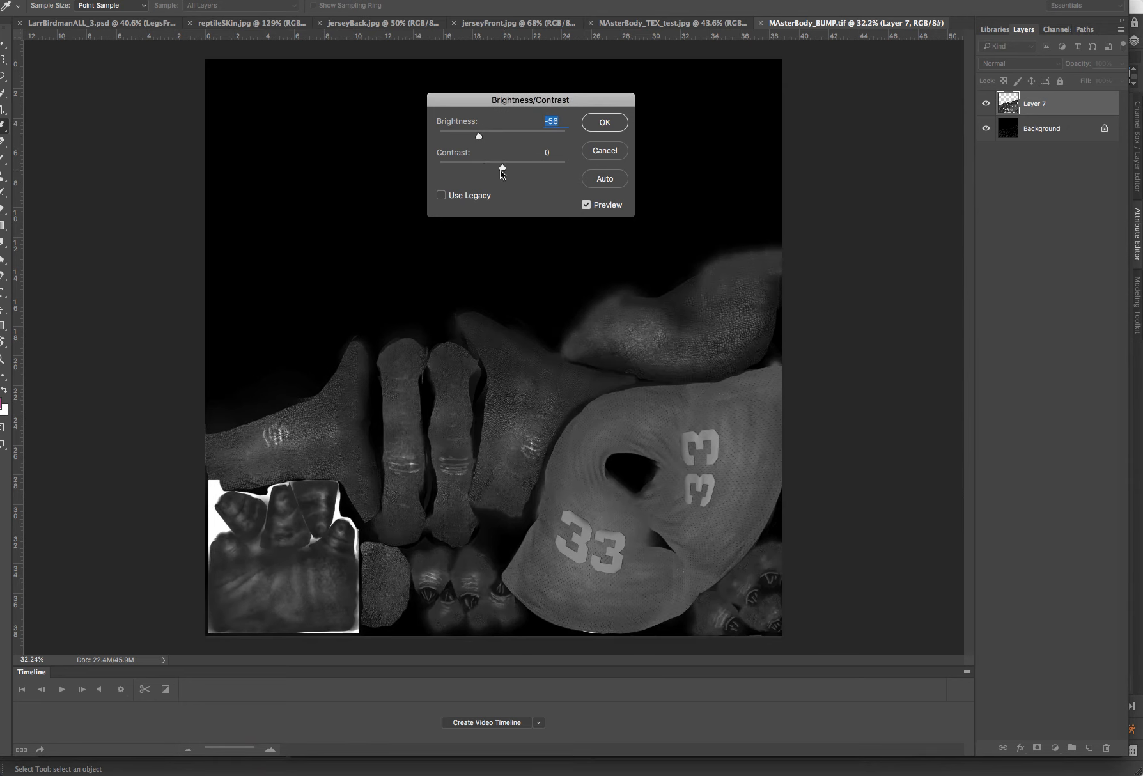
click(467, 167)
key(Return)
key(s)
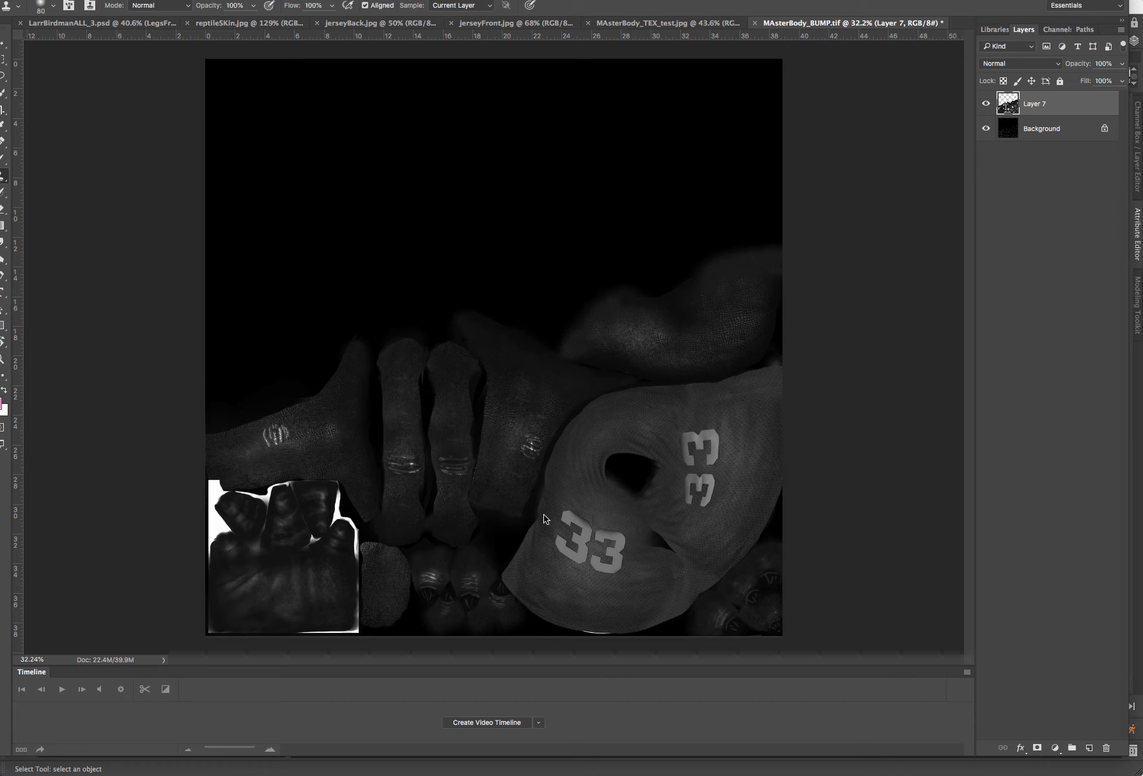
alt+scroll(256, 627, up, 5)
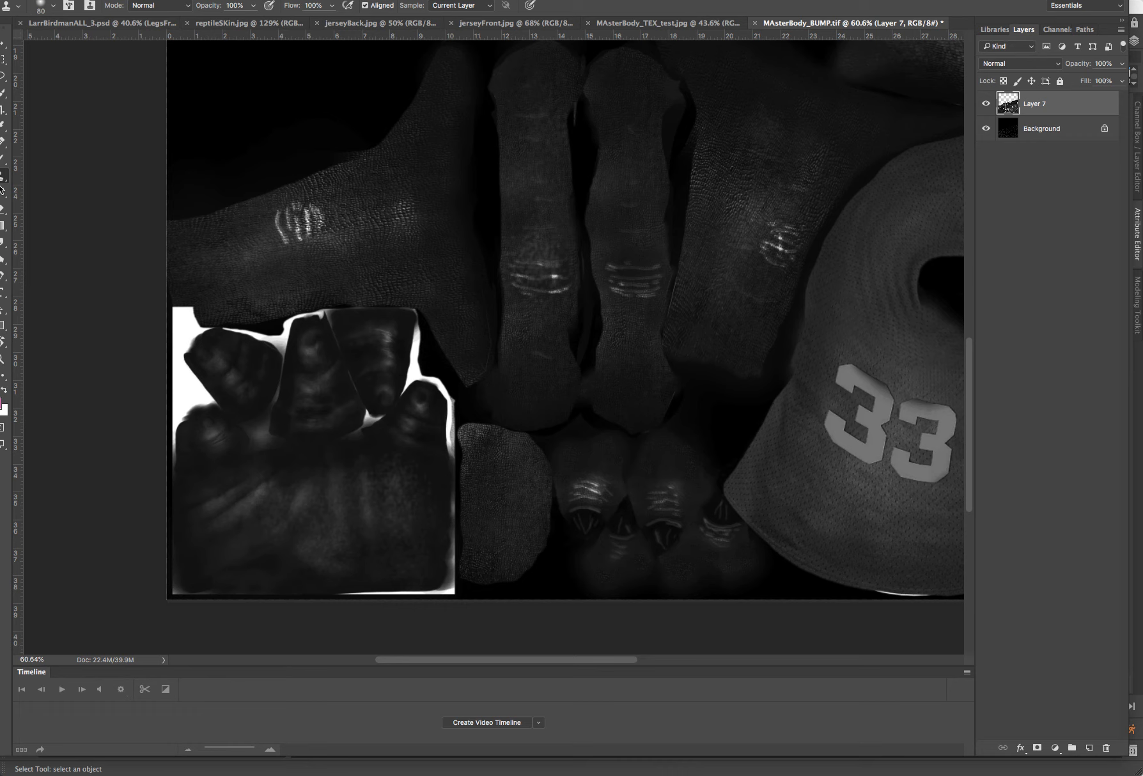
Step: Lighten the tip of the hand's middle finger on Layer 7 using the Dodge tool on midtones at 19% exposure
click(3, 261)
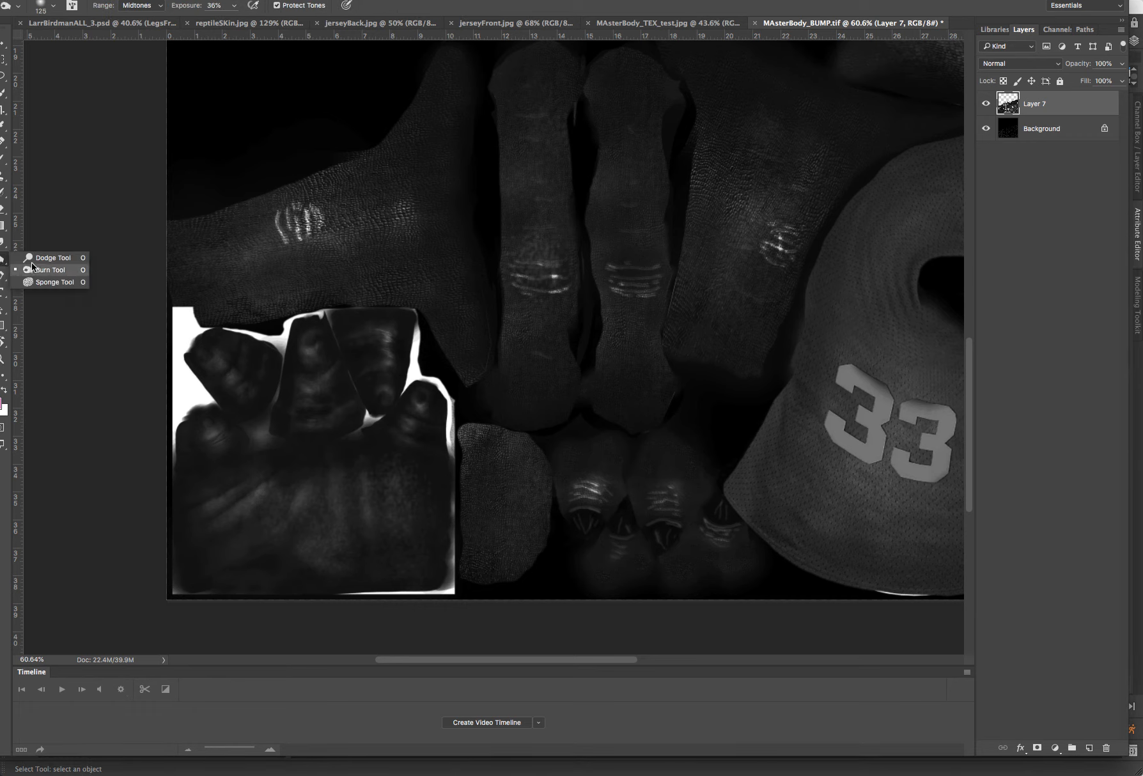
key(shift+o)
key(shift+o)
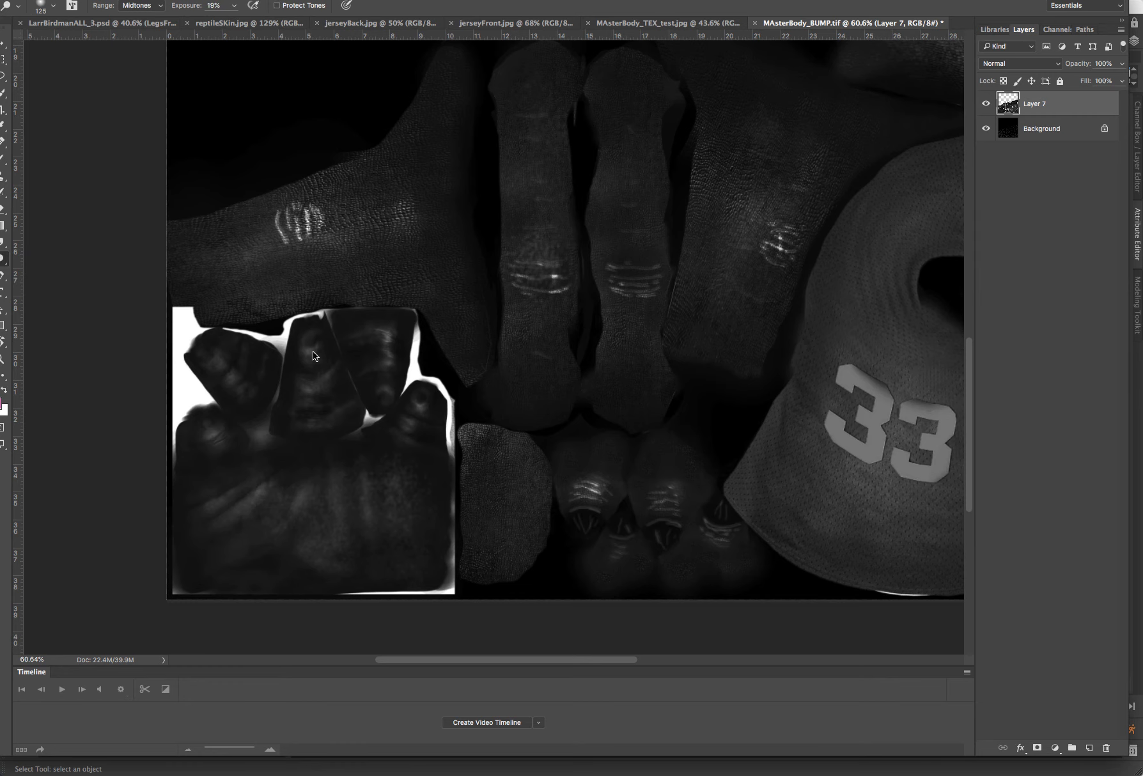
drag(316, 339, 309, 337)
drag(310, 336, 312, 334)
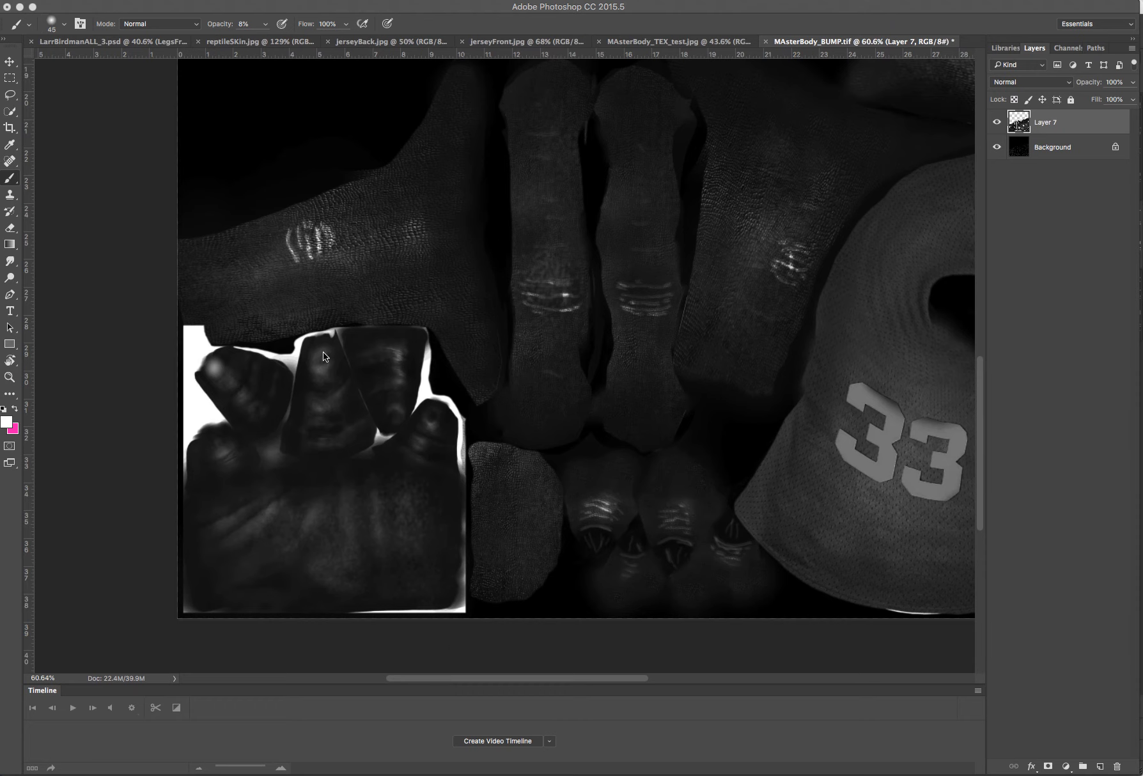
Step: Paint soft white highlights on the hand's fingertips using a size 45 brush at 8% opacity
drag(322, 354, 412, 340)
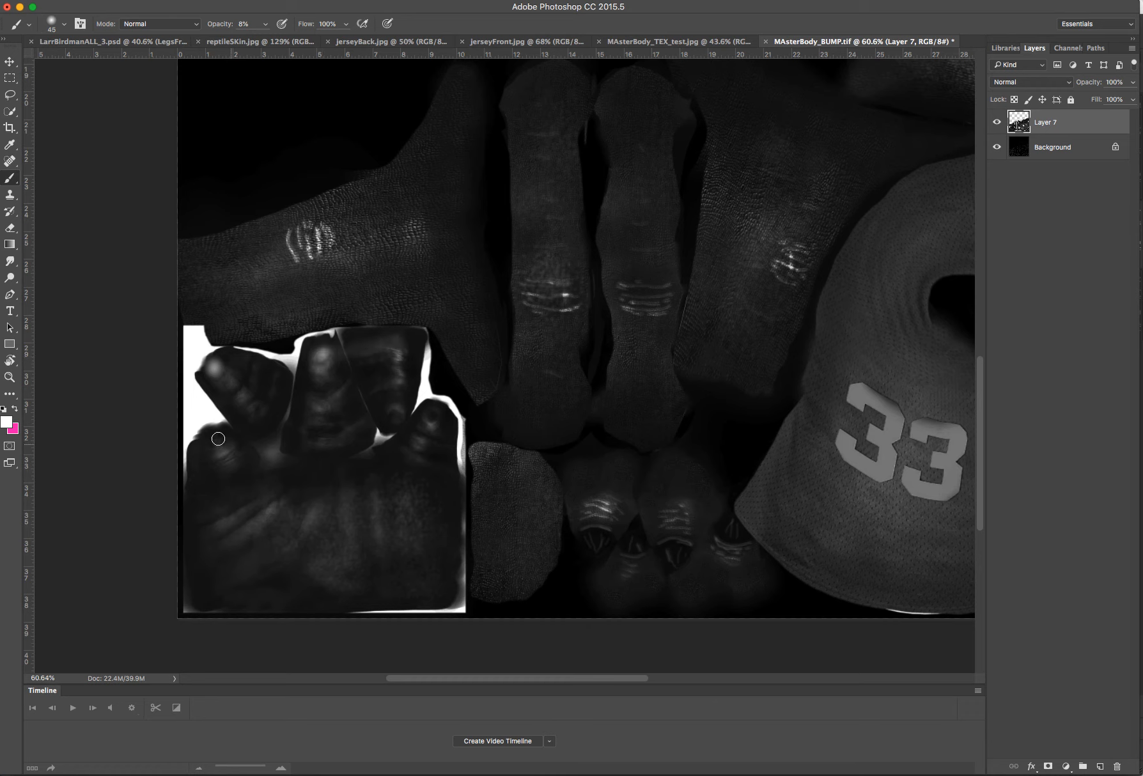
drag(216, 440, 213, 439)
drag(431, 417, 434, 414)
drag(400, 335, 401, 342)
Step: Brighten the leg skin and toe wrinkles using the Dodge tool on highlights at 53% exposure
key(o)
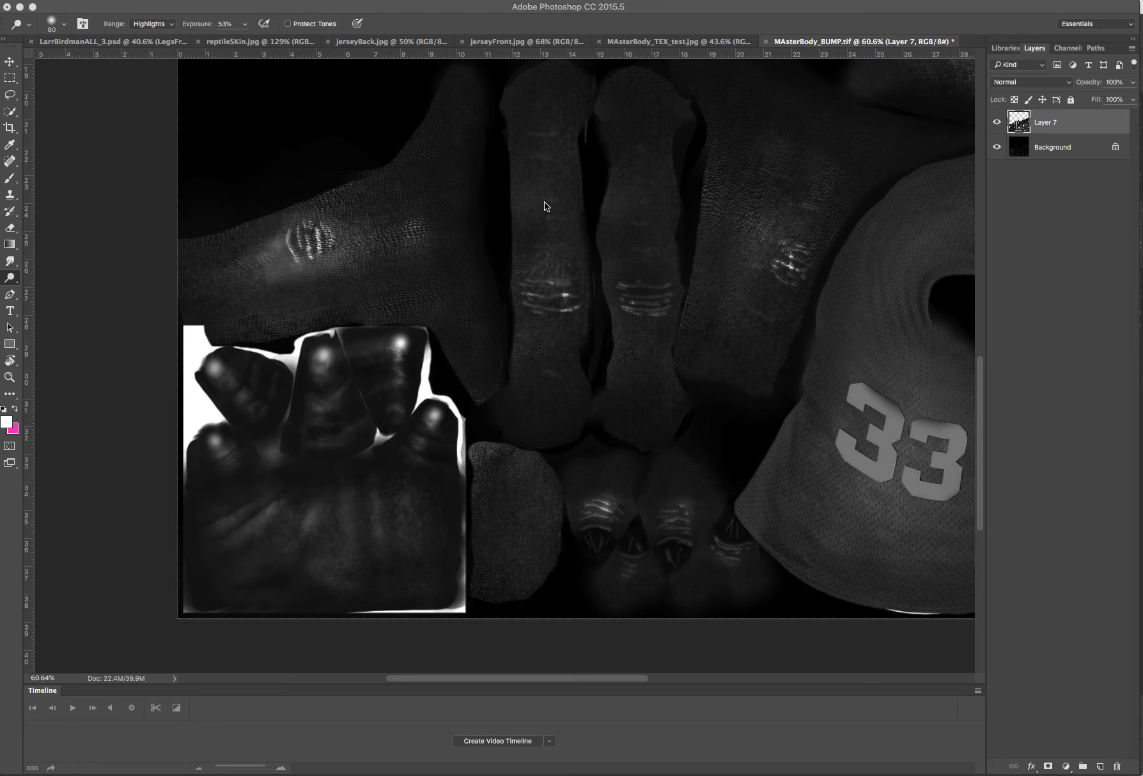
click(542, 184)
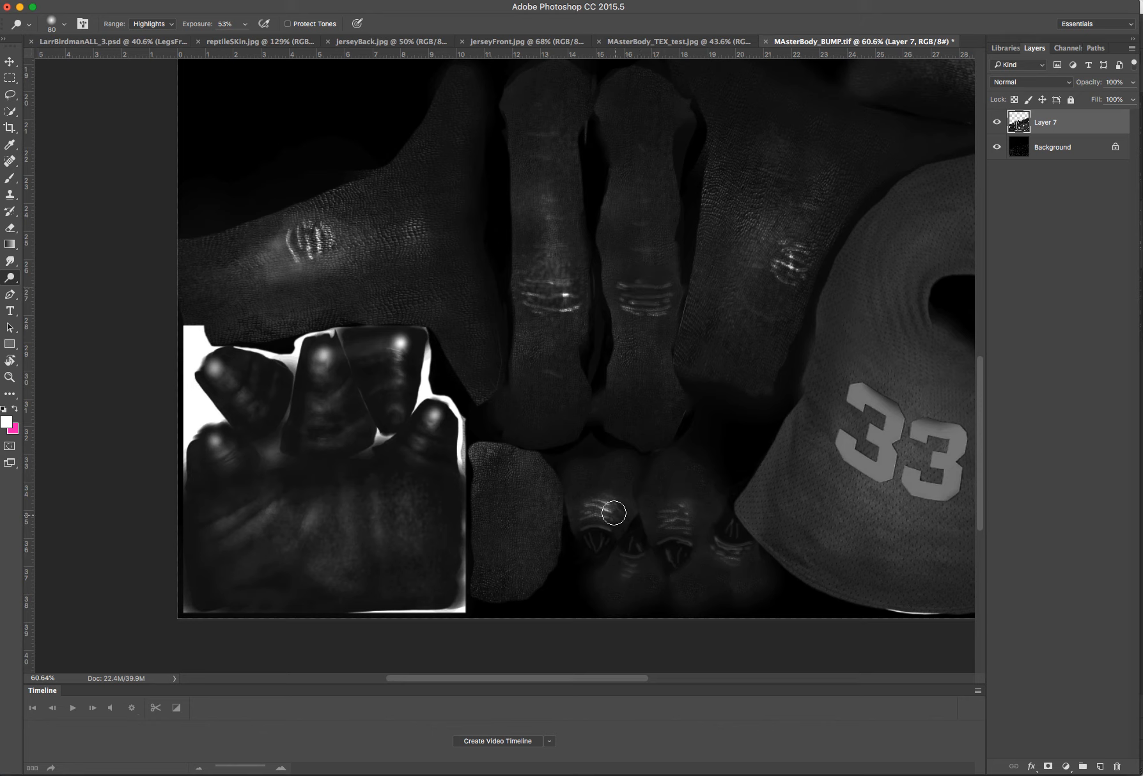
mouse_move(669, 505)
mouse_down()
mouse_move(681, 500)
mouse_move(682, 512)
mouse_move(681, 494)
mouse_up()
Step: Try to brighten the jersey's front number 33 using a size 200 Dodge brush on highlights at 53% exposure
scroll(506, 339, right, 10)
scroll(505, 339, down, 2)
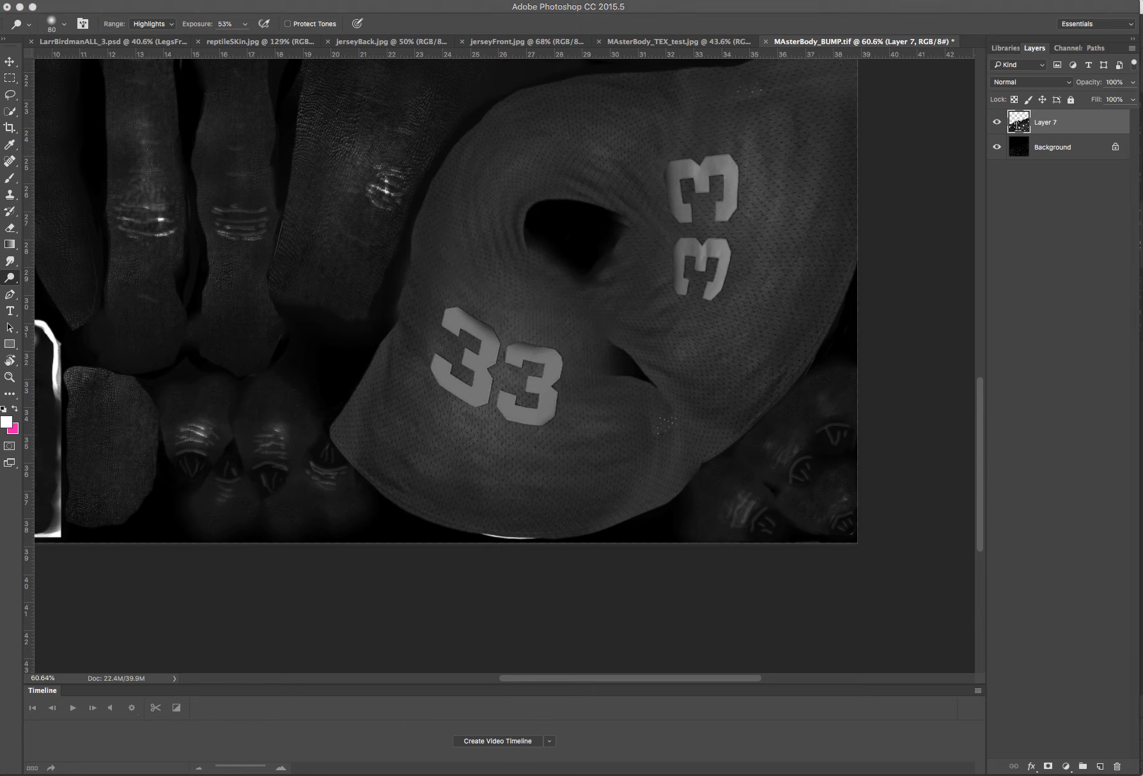
key(bracketright)
key(bracketright)
key(bracketright)
key(bracketright)
key(bracketright)
key(bracketright)
click(470, 374)
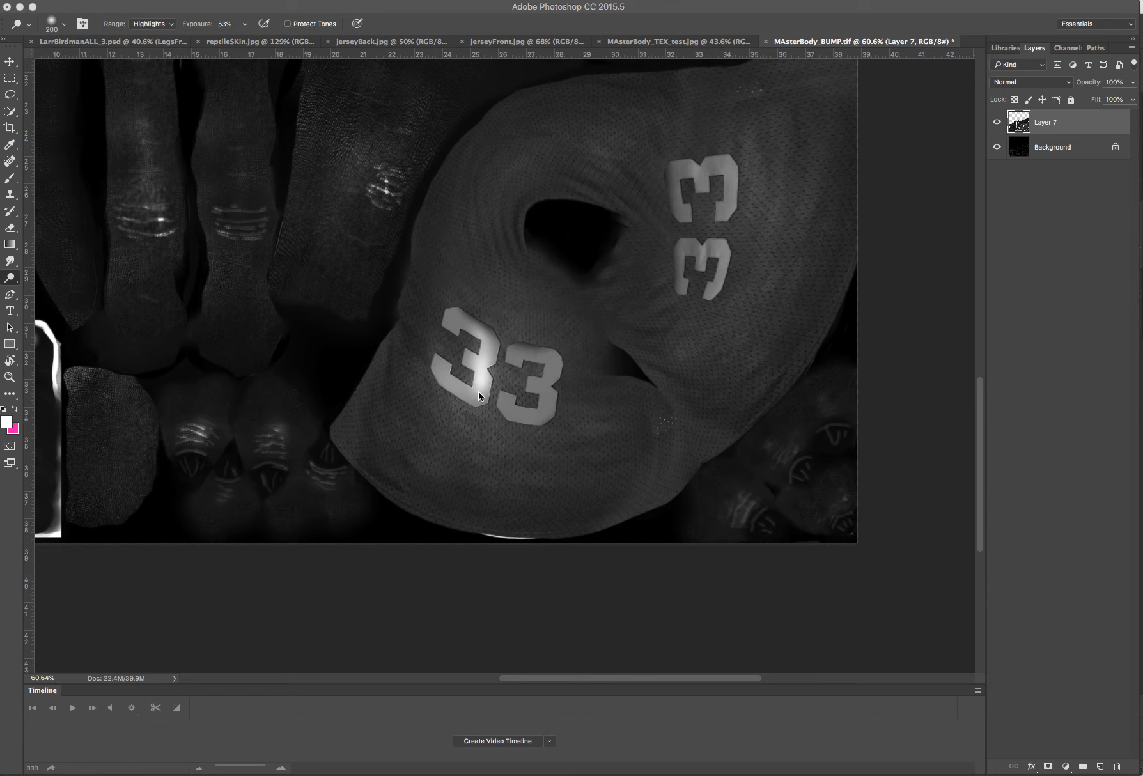
click(530, 362)
click(523, 363)
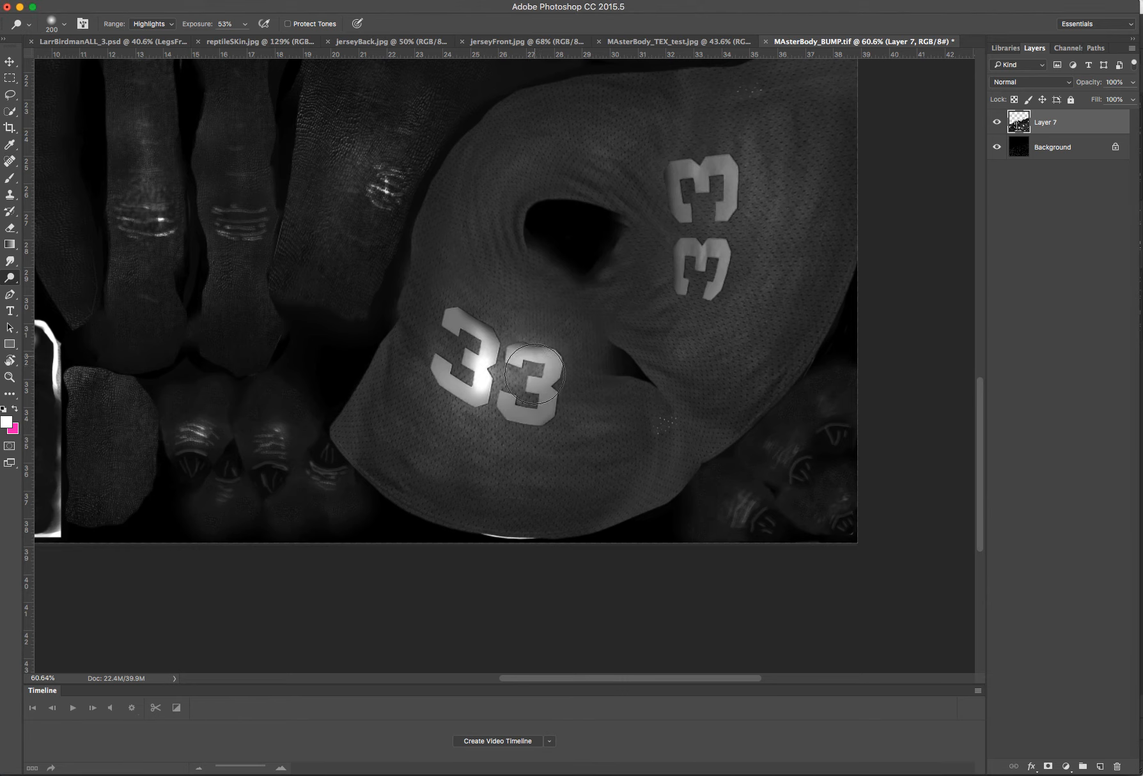
Step: Evenly brighten the jersey's 33 numbers and the nearby leg and jersey areas using the Dodge tool at 14% exposure
drag(459, 375, 515, 408)
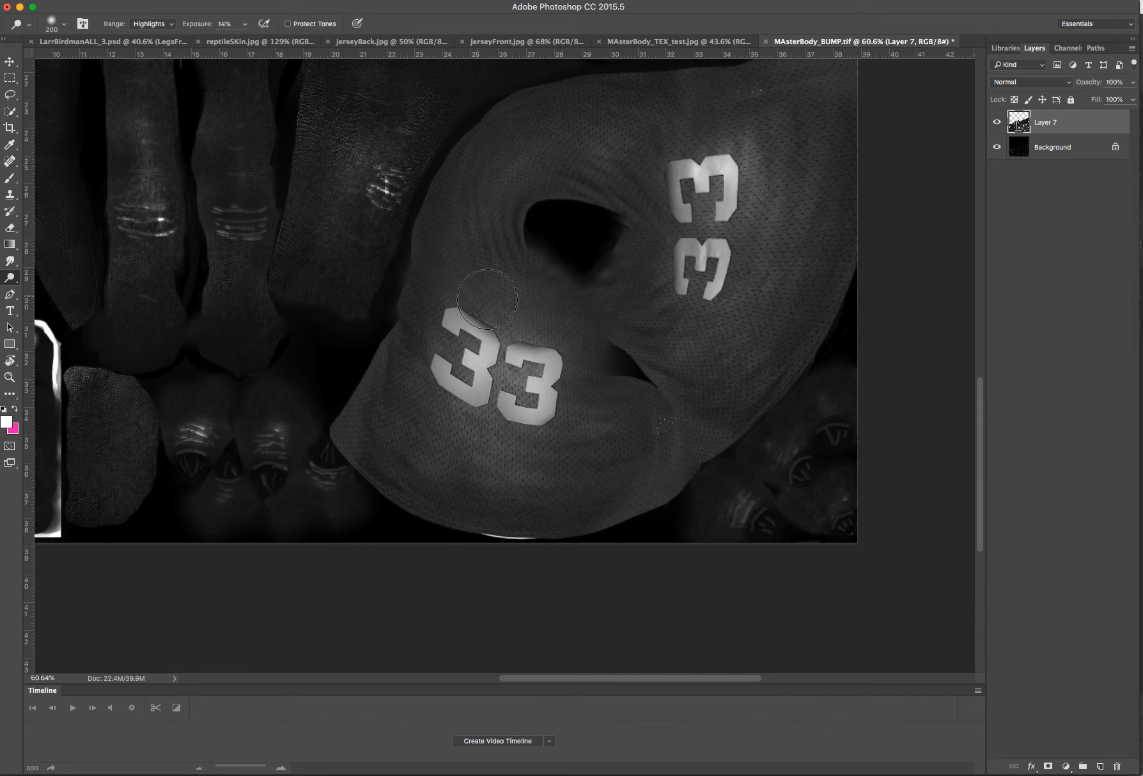
mouse_move(371, 211)
mouse_down()
mouse_move(384, 169)
mouse_move(357, 208)
mouse_up()
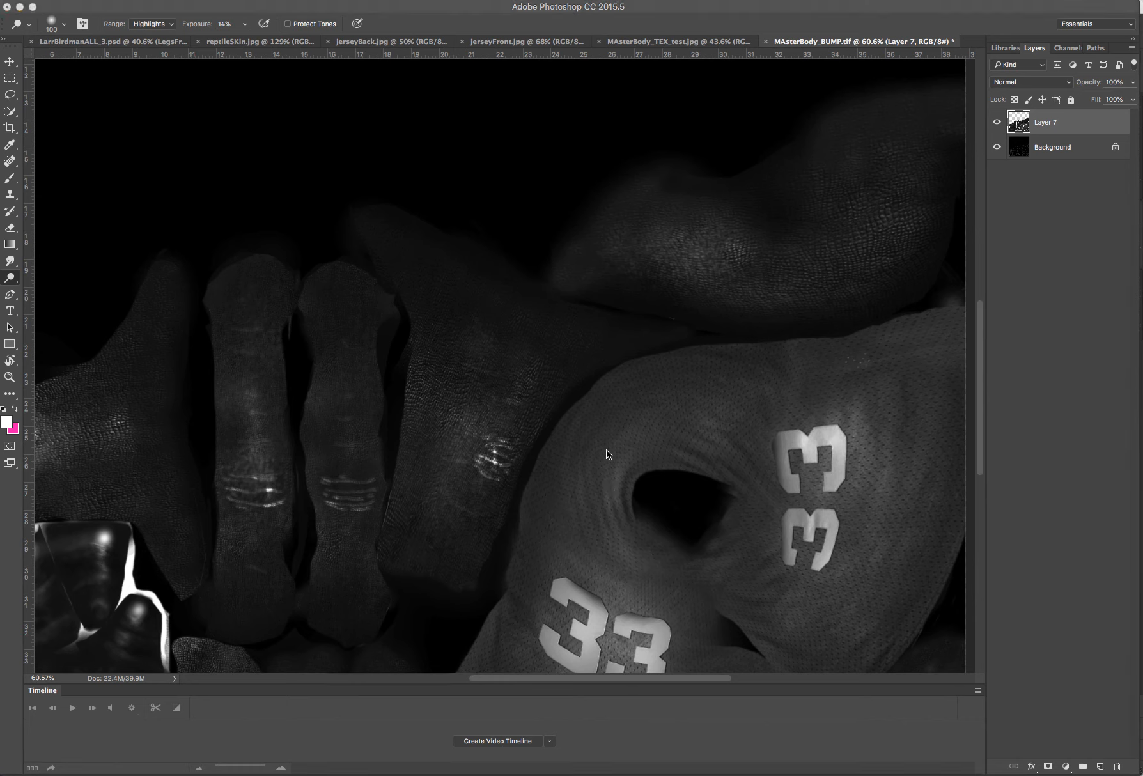
click(659, 439)
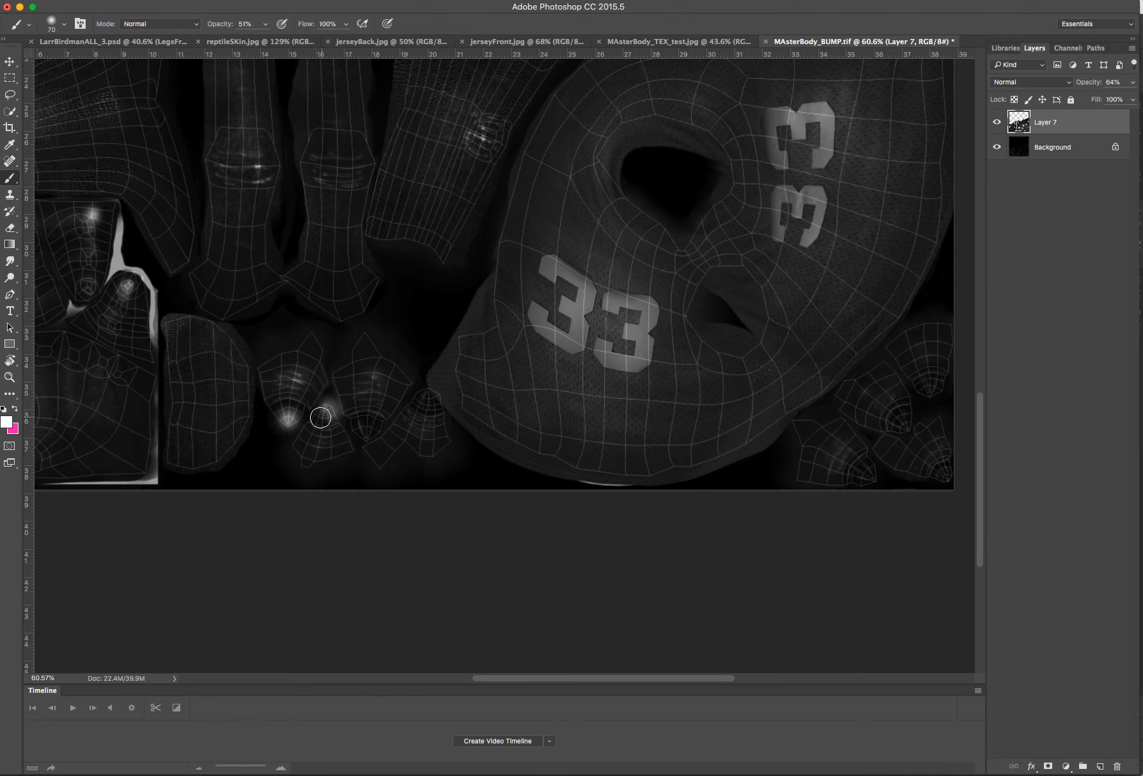
Step: Undo the stray stroke beside the small claw and paint the group of toe claws white using smaller brushes at 51% opacity
alt+scroll(323, 417, up, 3)
alt+scroll(325, 413, up, 2)
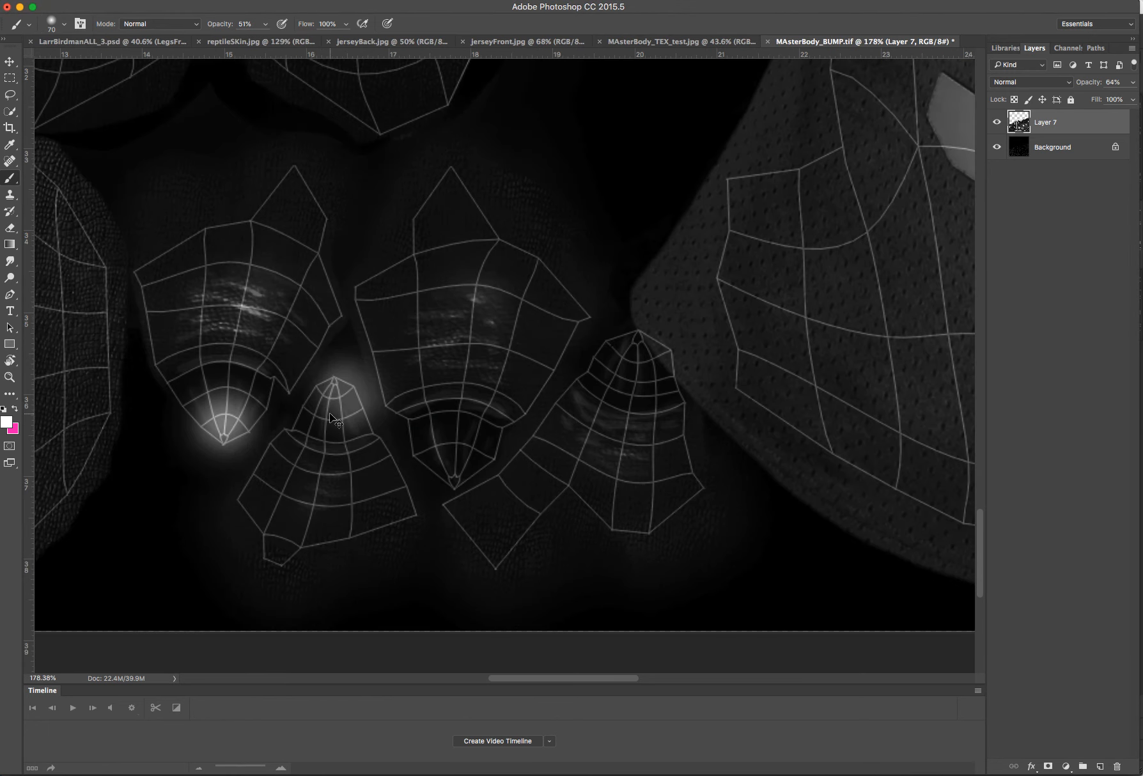
key(alt+super+z)
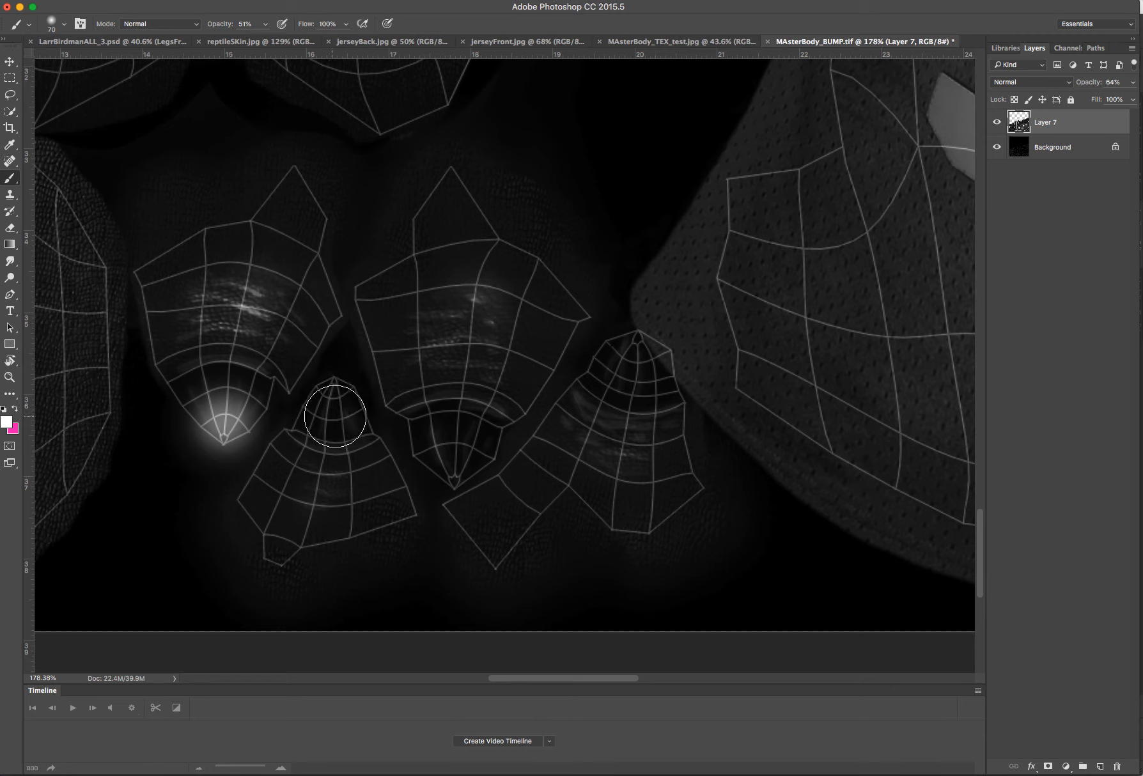
click(330, 410)
key(bracketleft)
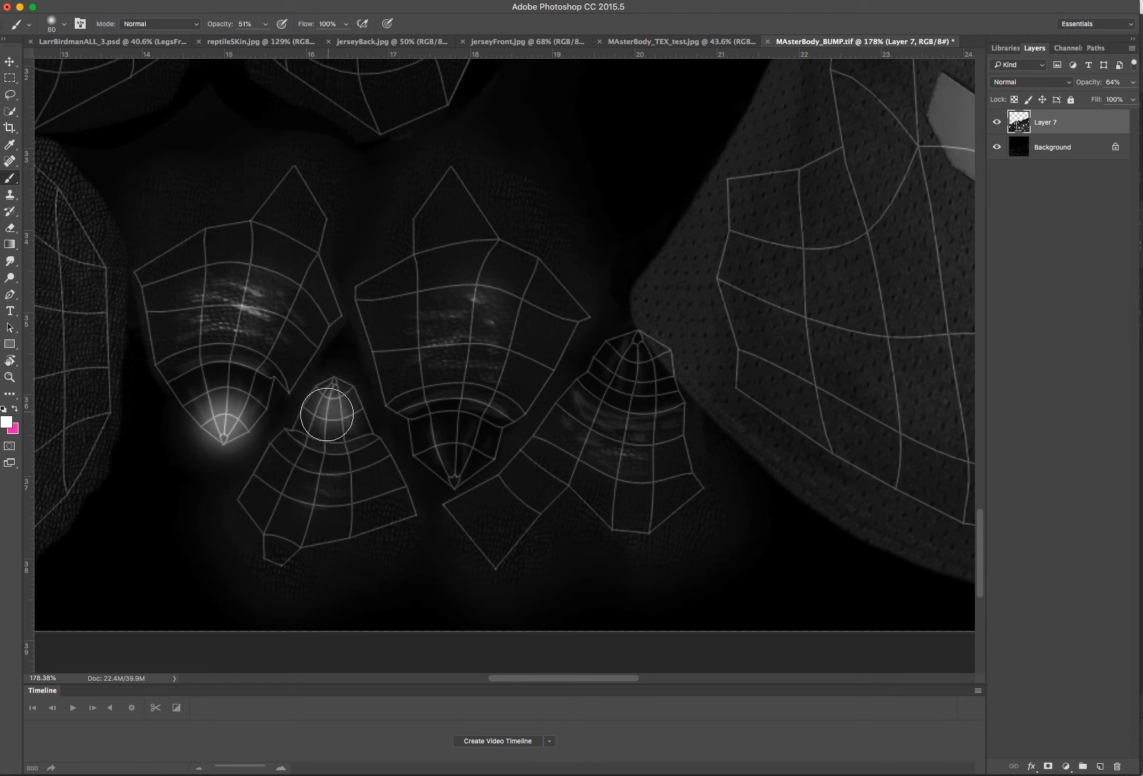
key(bracketleft)
click(314, 420)
mouse_move(315, 420)
mouse_down()
mouse_move(347, 429)
mouse_move(359, 419)
mouse_up()
click(340, 390)
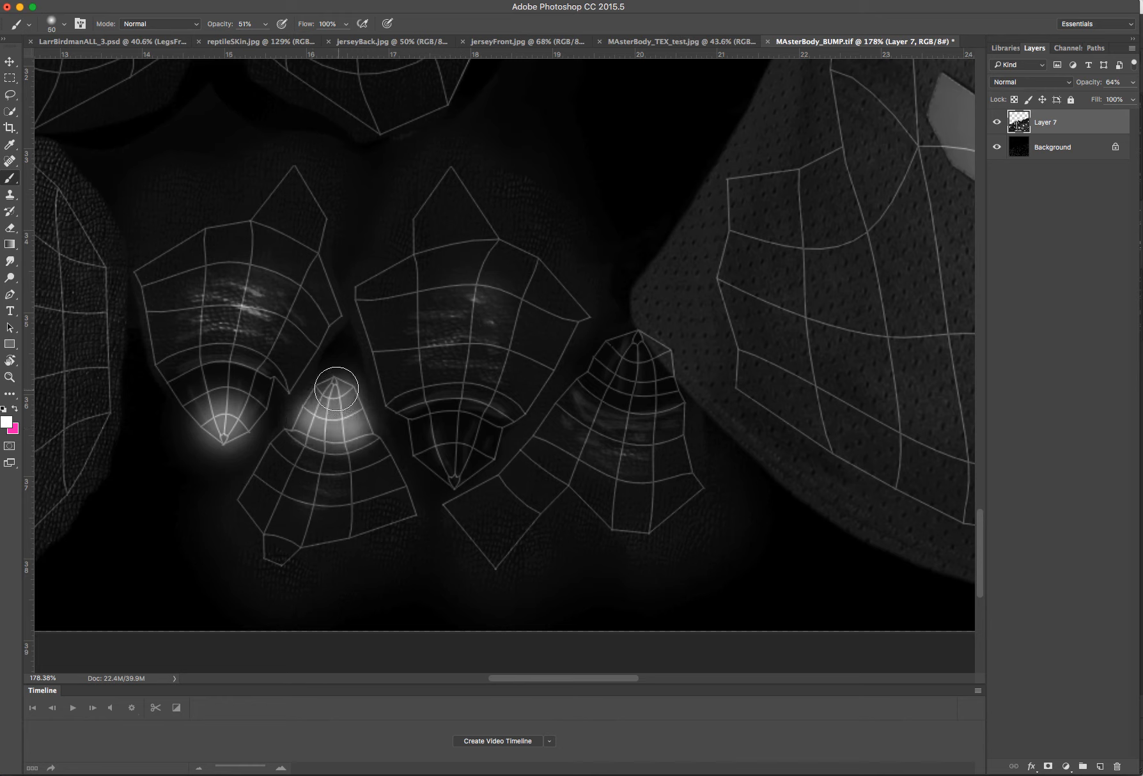
mouse_move(192, 391)
mouse_down()
mouse_move(262, 384)
mouse_move(182, 412)
mouse_move(168, 378)
mouse_up()
click(246, 375)
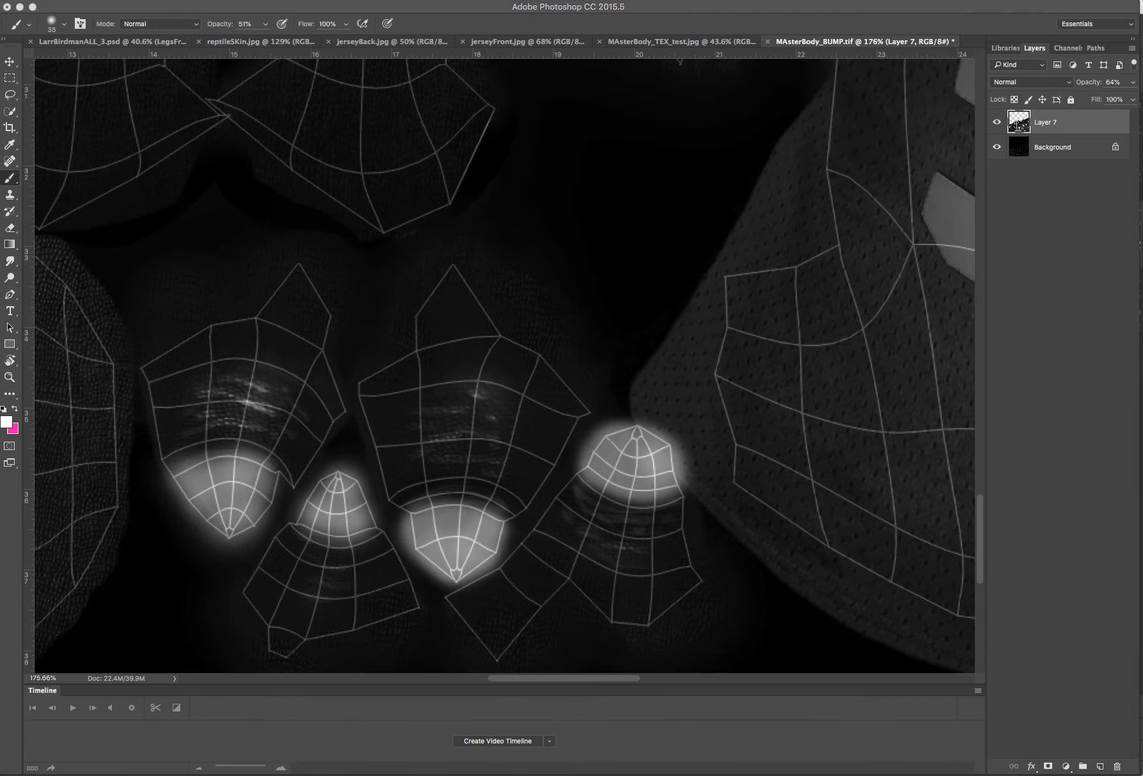
Step: Paint the claws of the other foot beyond the jersey white and restore Layer 7's opacity to 100%
scroll(590, 597, right, 10)
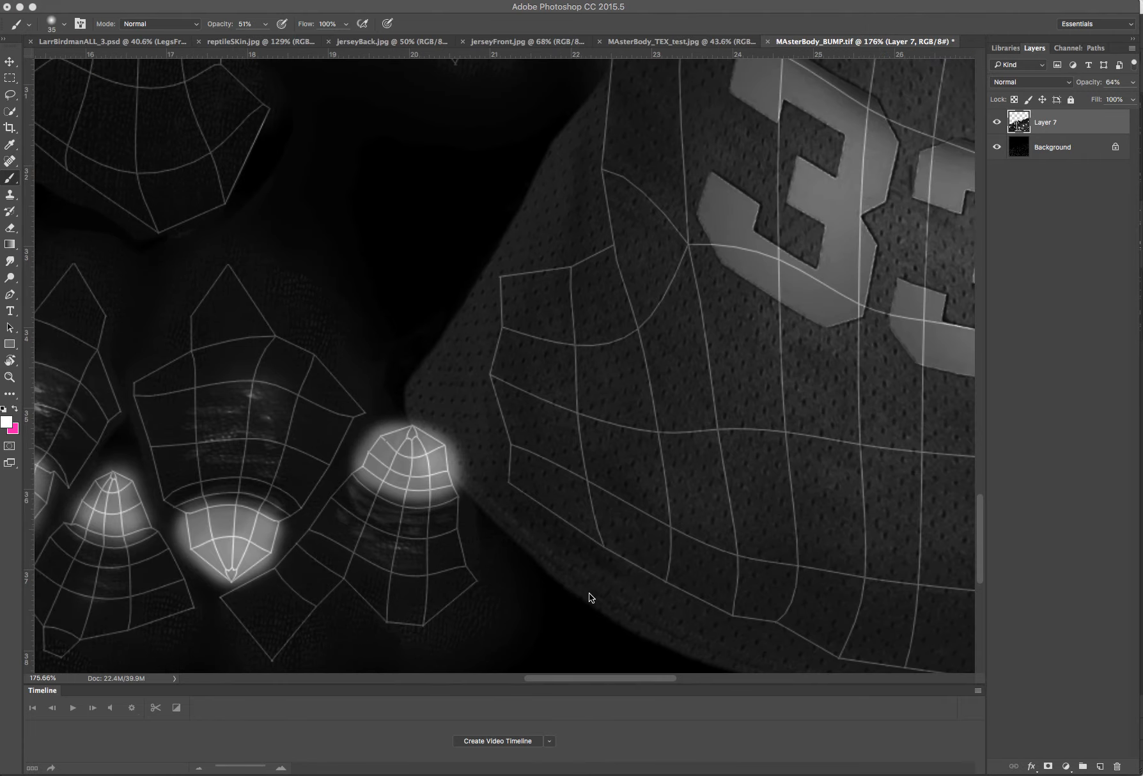
scroll(589, 597, right, 8)
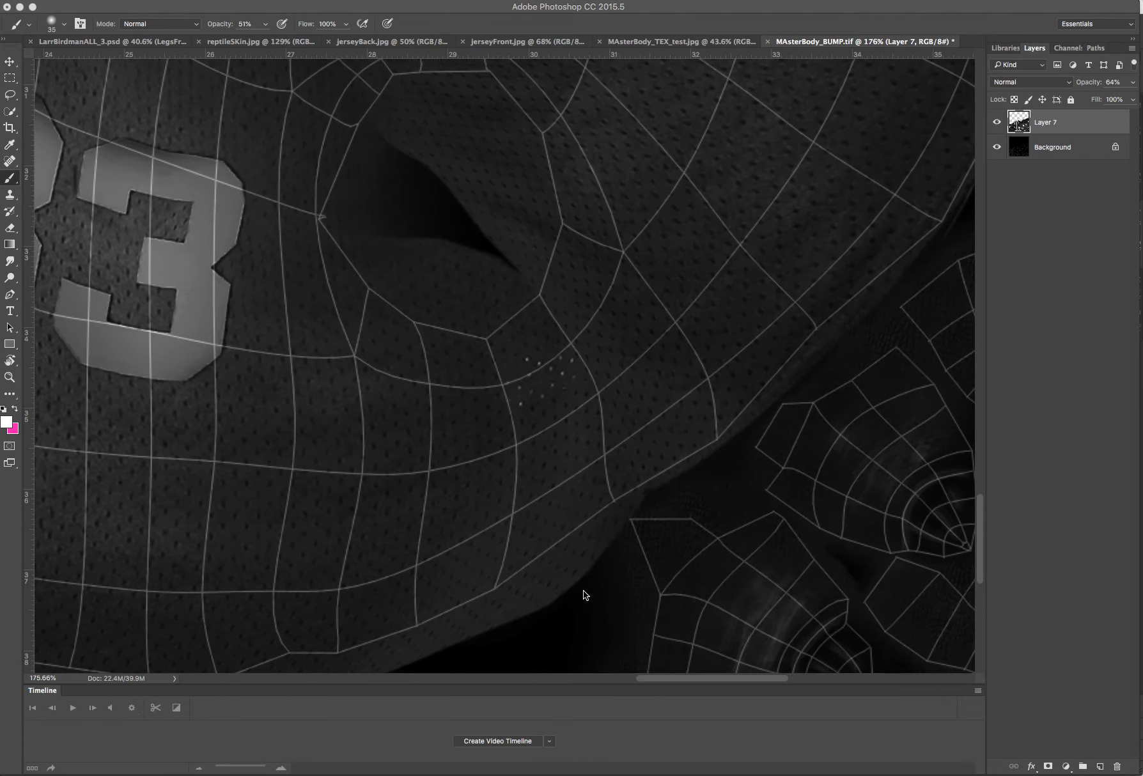
scroll(583, 595, right, 3)
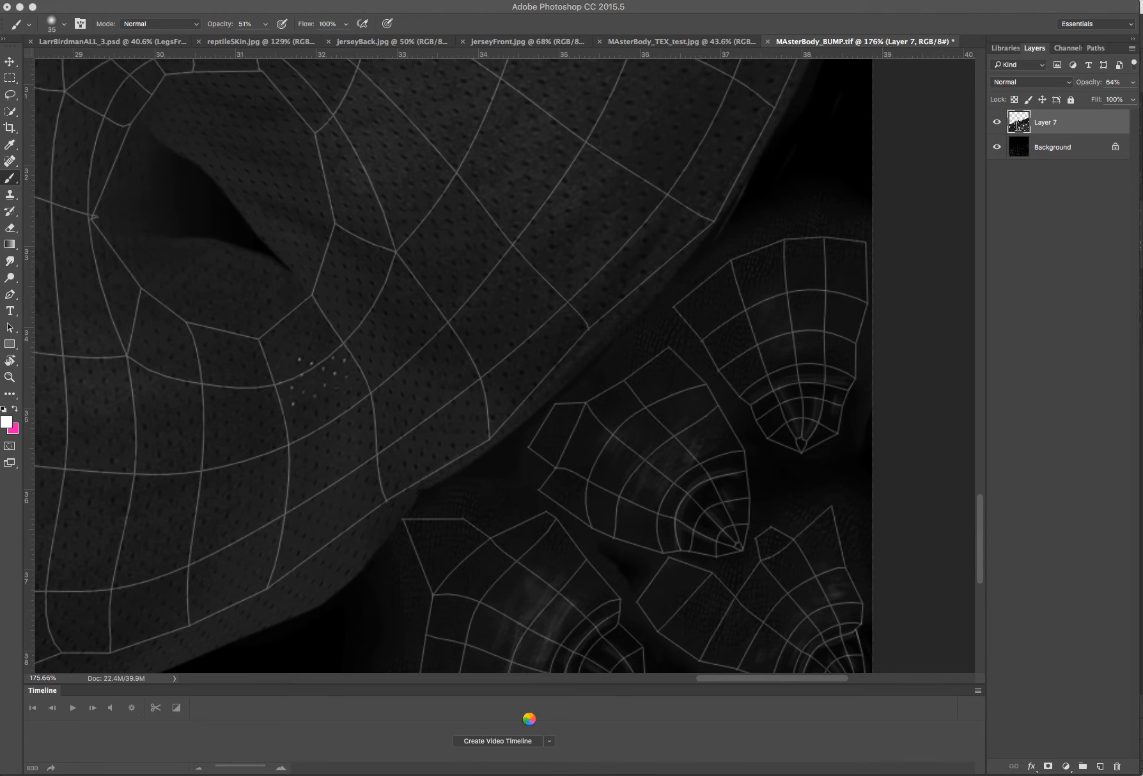
key(super+0)
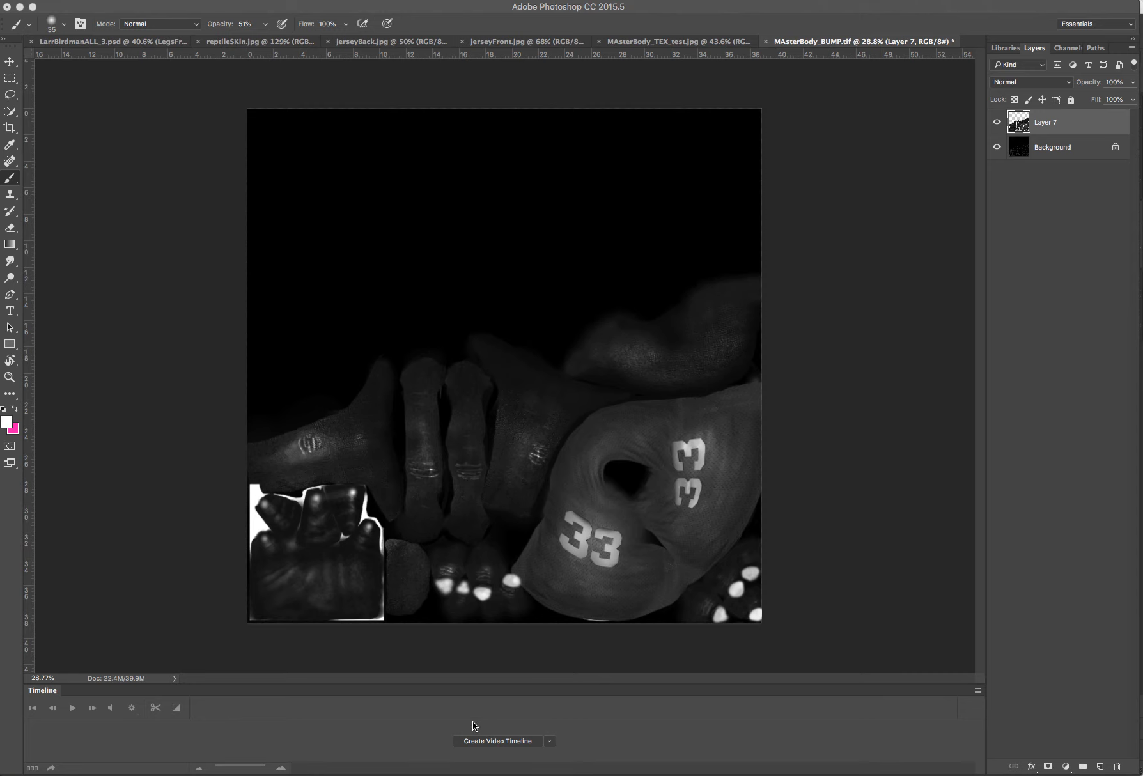
Step: Save the image as MAsterBody_SPEC.tif in TIFF format with no image compression and RLE layer compression
key(super+shift+s)
key(Right)
key(BackSpace)
key(BackSpace)
key(BackSpace)
key(BackSpace)
text(SPEC)
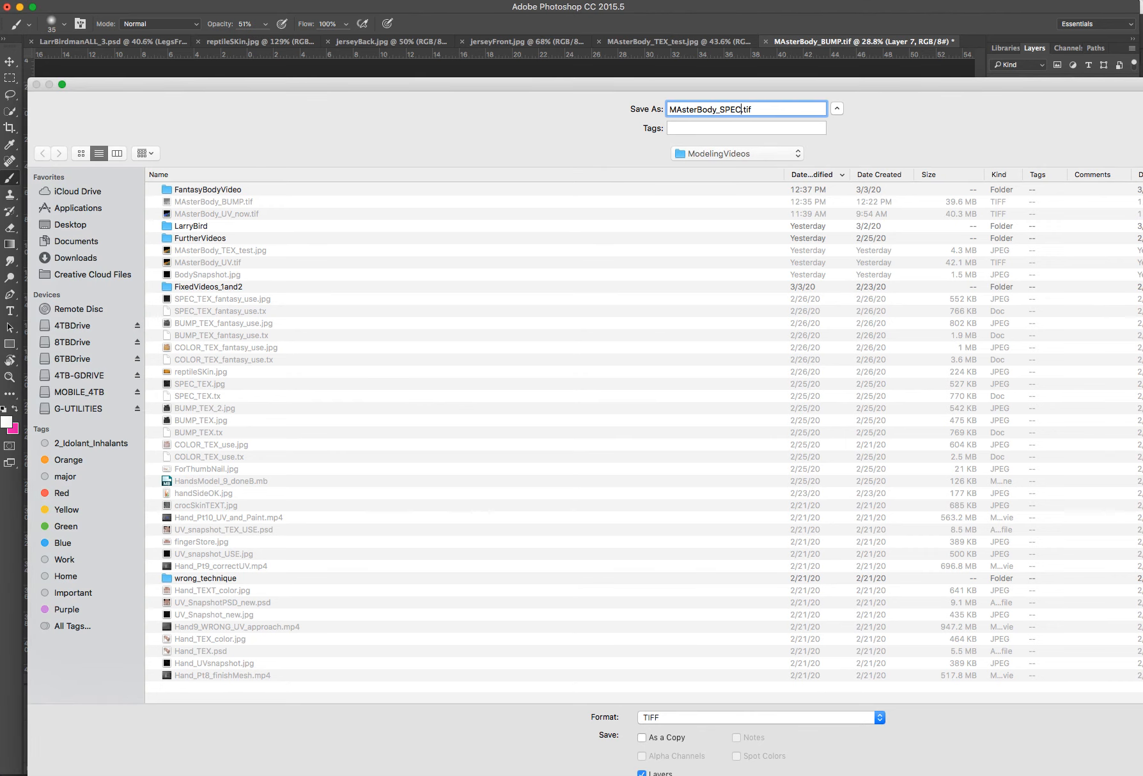
key(Return)
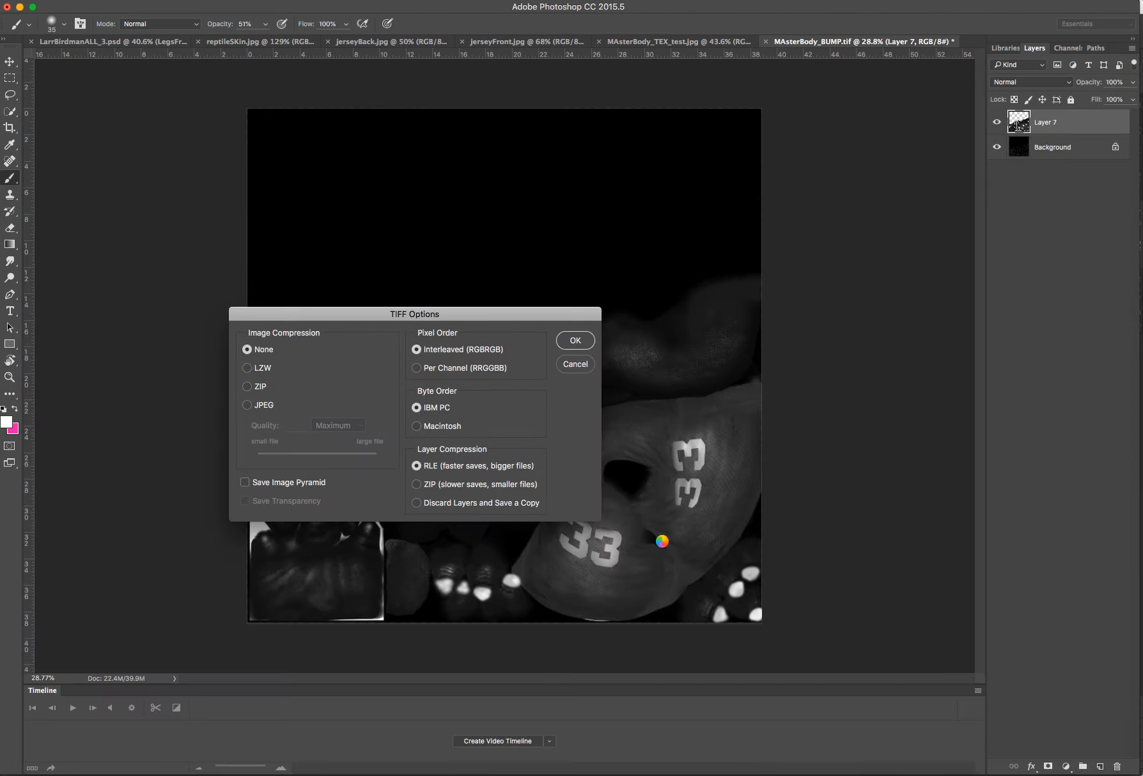
click(571, 341)
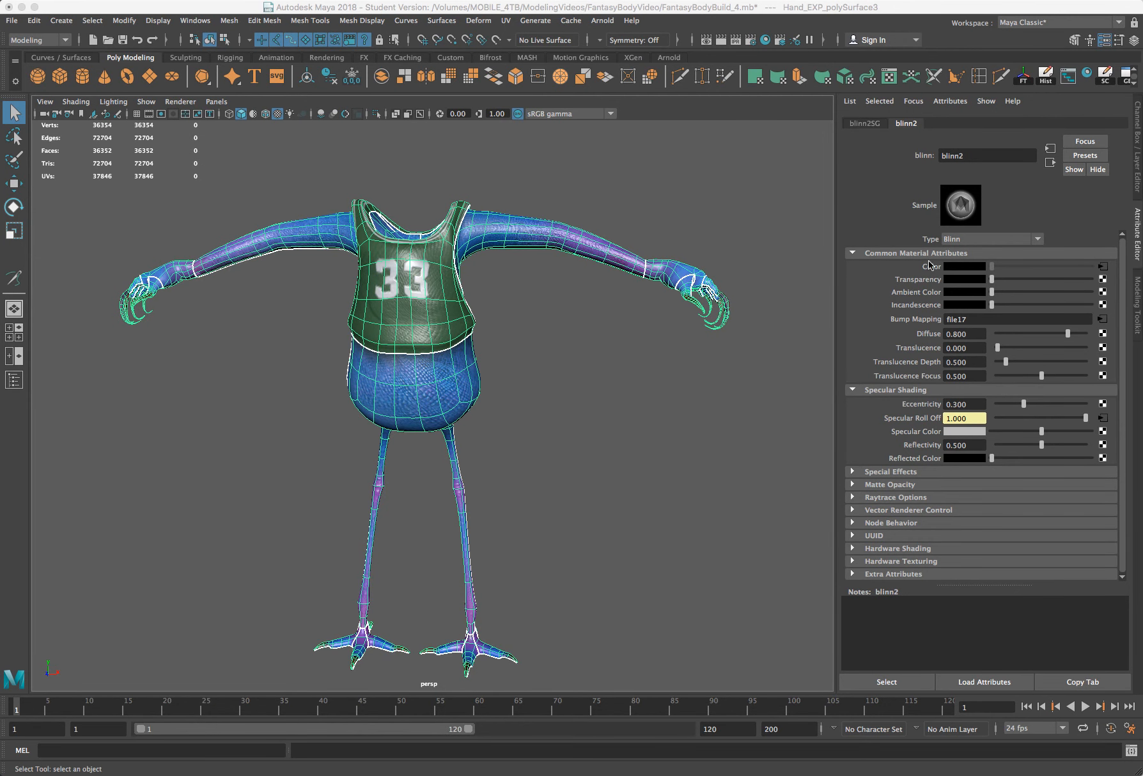
Step: Switch to Maya and load MAsterBody_SPEC.tif into the file16 texture on blinn2's Specular Roll Off
click(1102, 419)
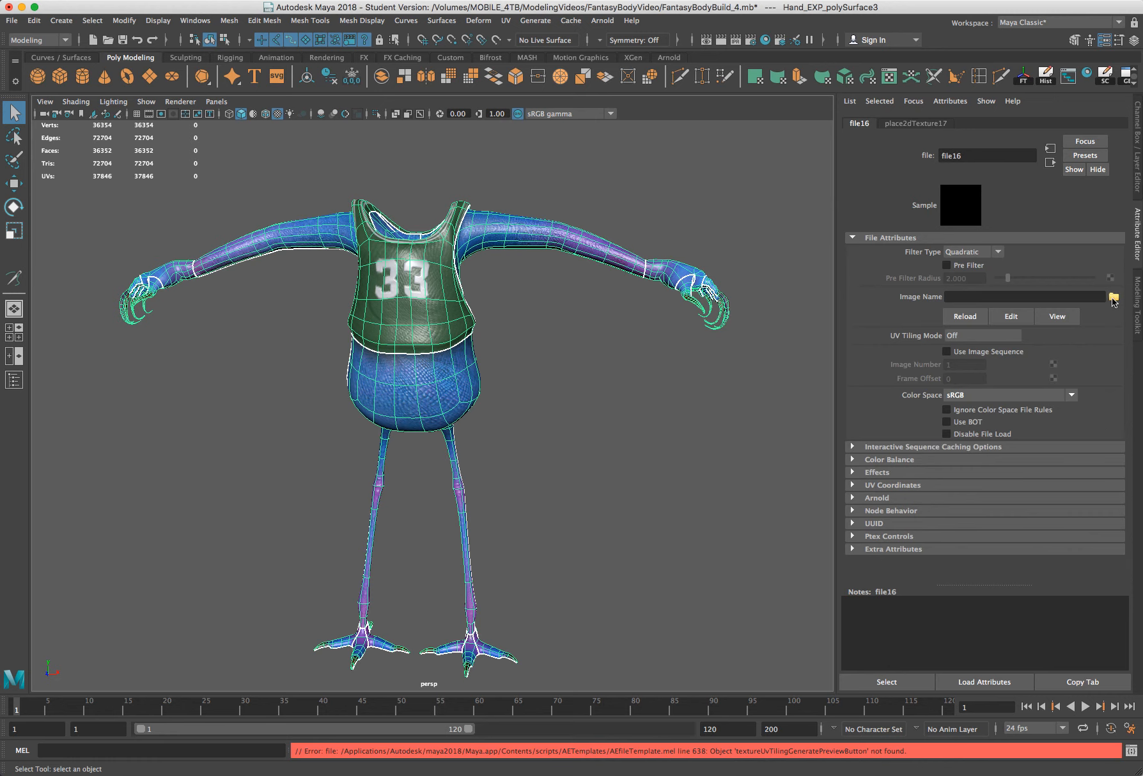
right_click(433, 386)
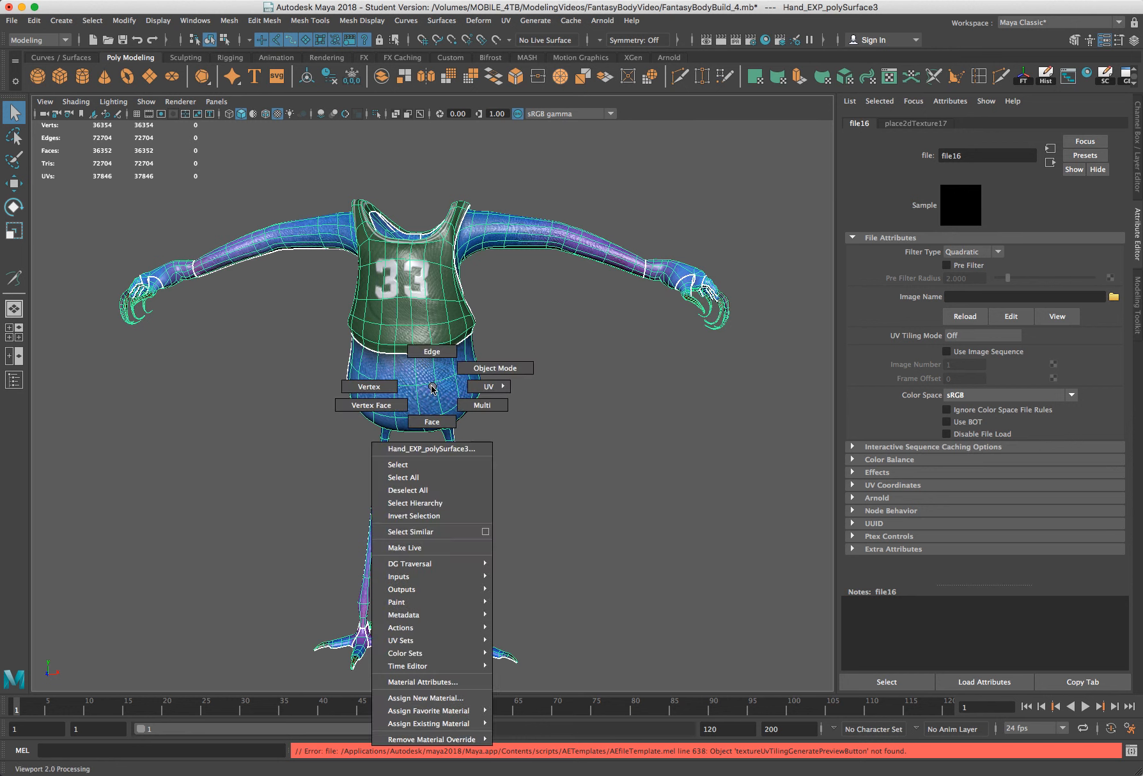
click(438, 683)
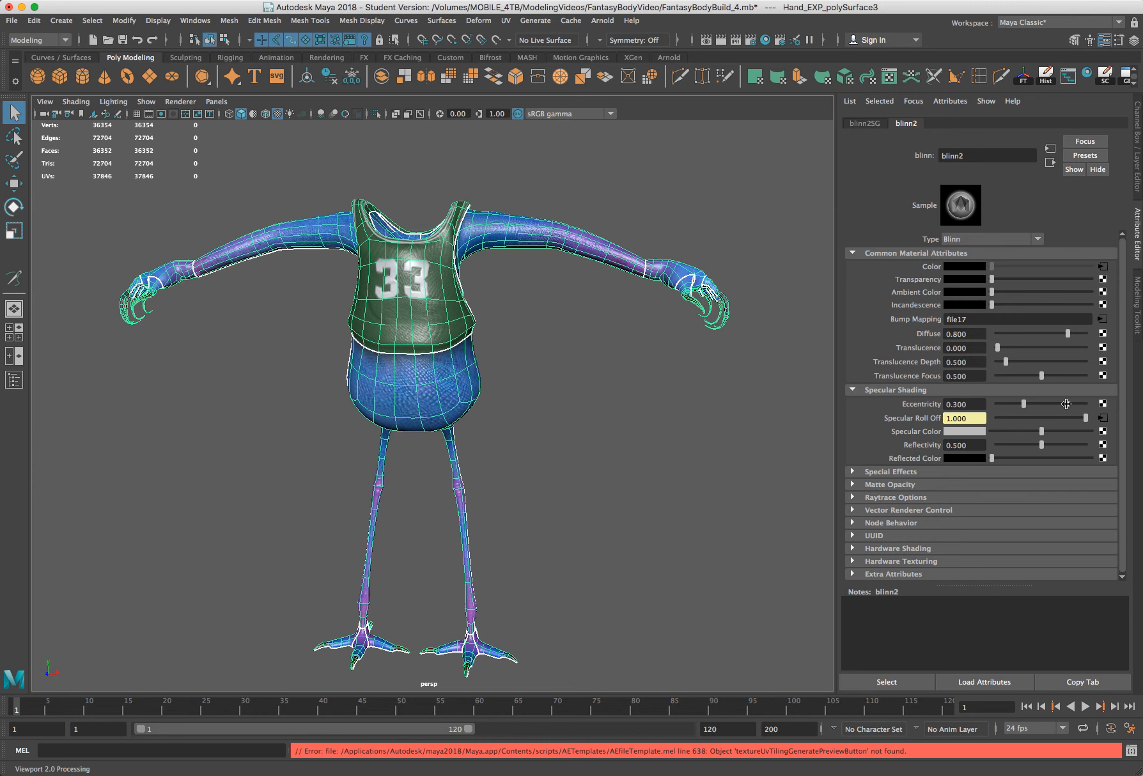
click(1103, 417)
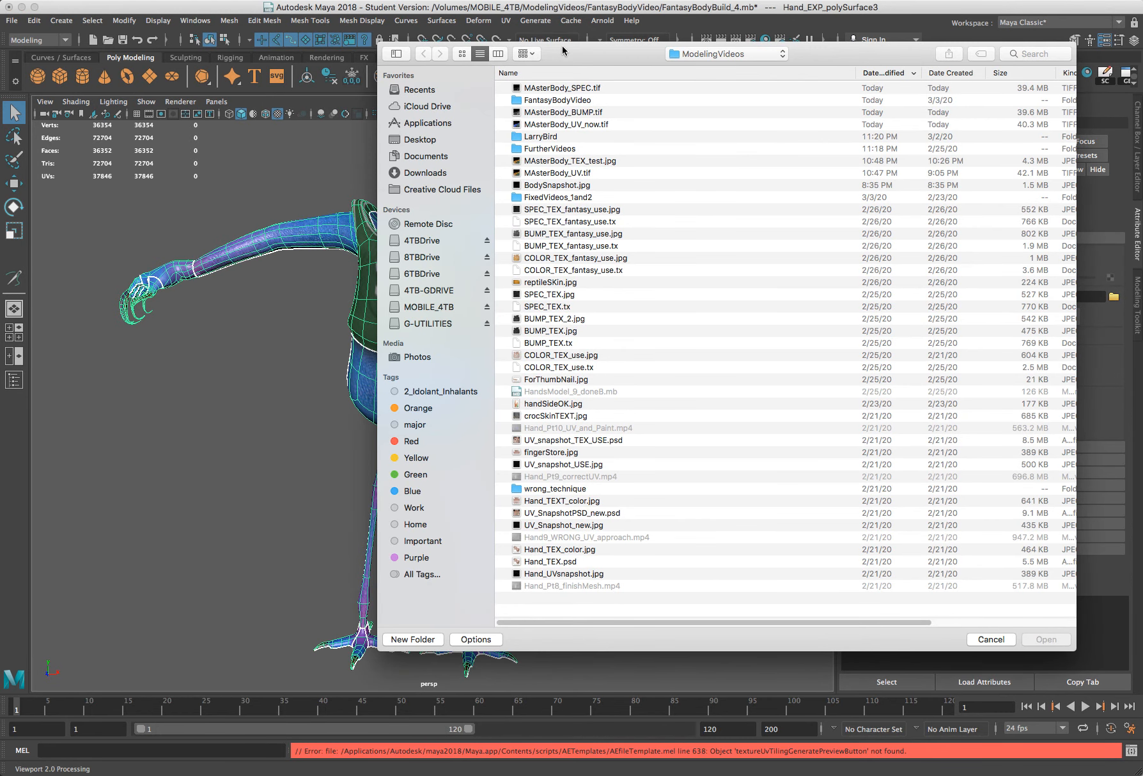
drag(563, 50, 478, 87)
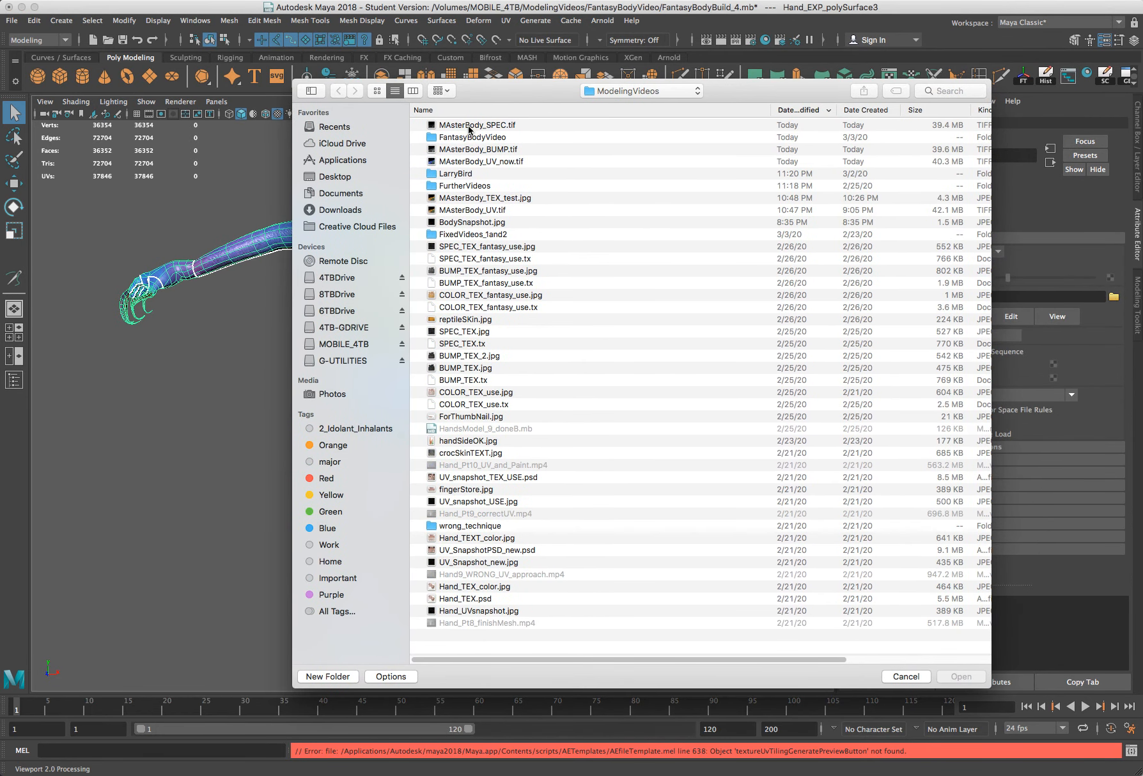
click(469, 126)
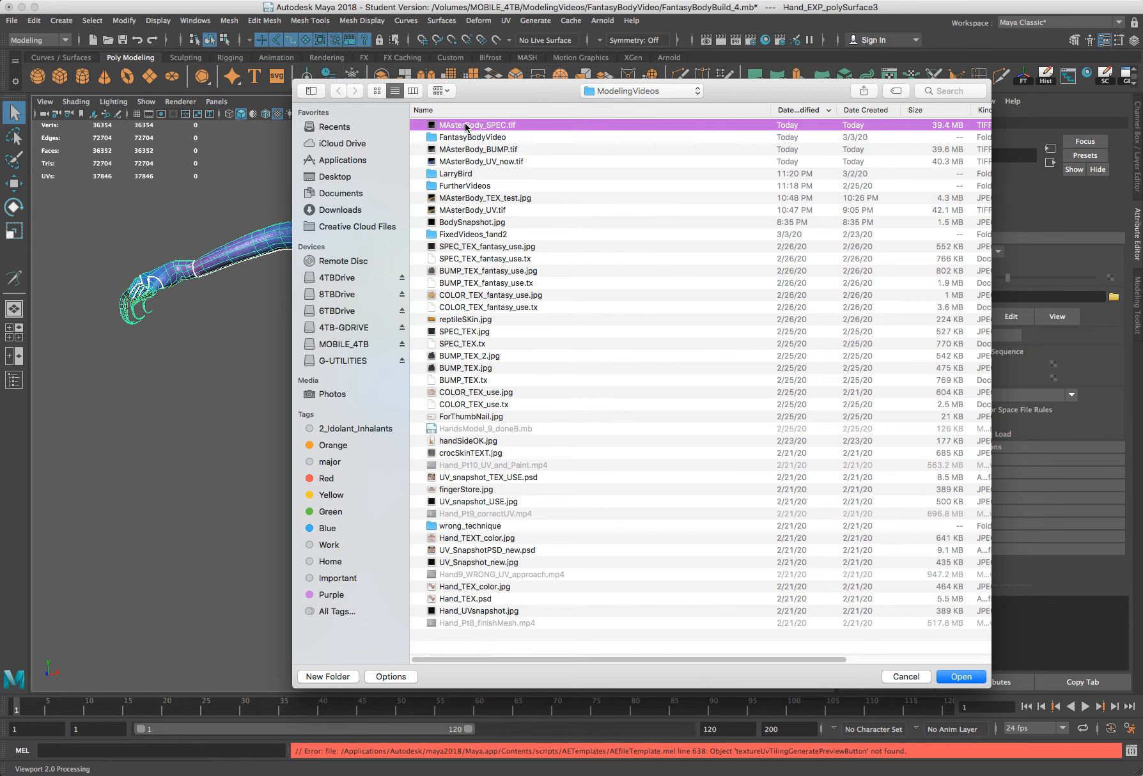
click(945, 677)
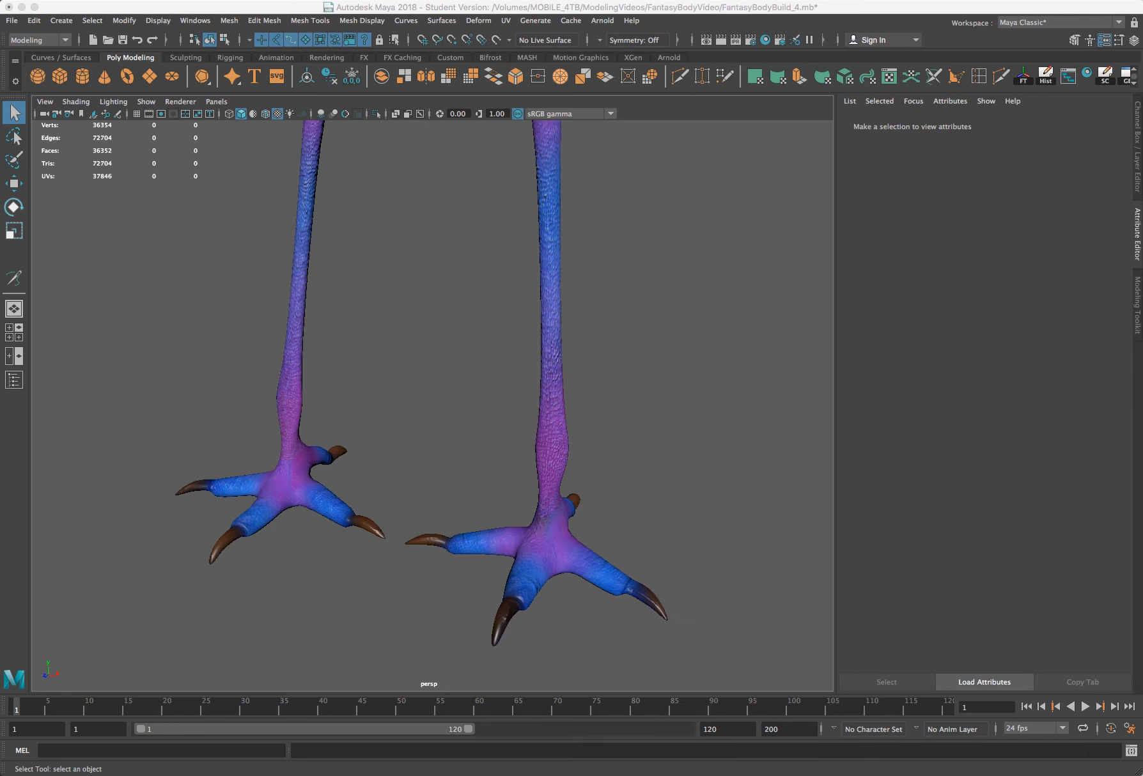
Step: Examine the specular texture on the feet, jersey numbers, collar and arms from several angles
alt+drag(447, 462, 512, 454)
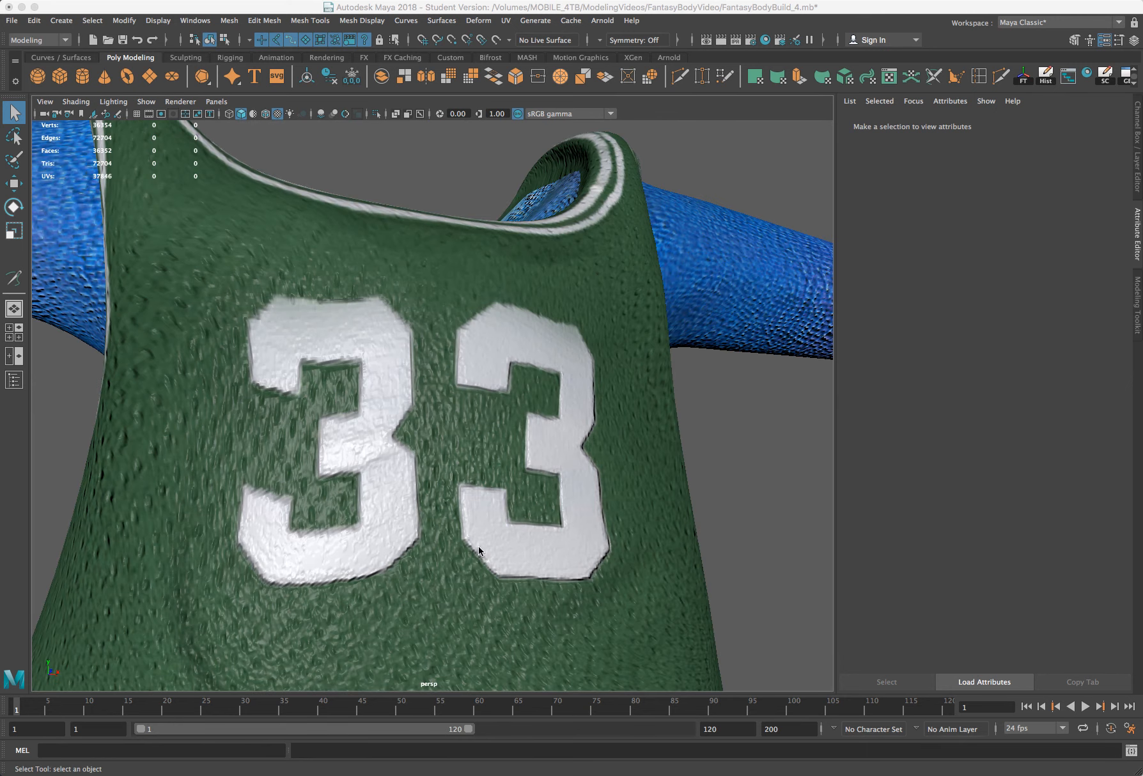
alt+drag(477, 545, 470, 506)
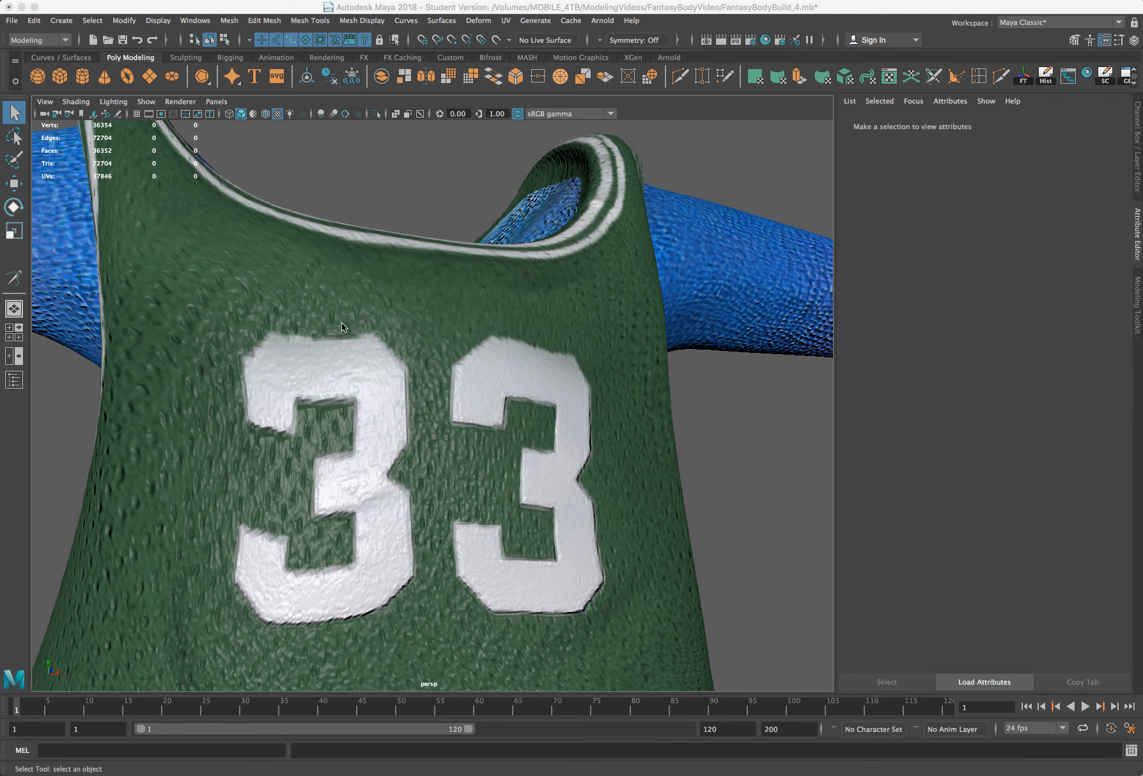
alt+drag(346, 370, 350, 370)
alt+drag(494, 471, 385, 583)
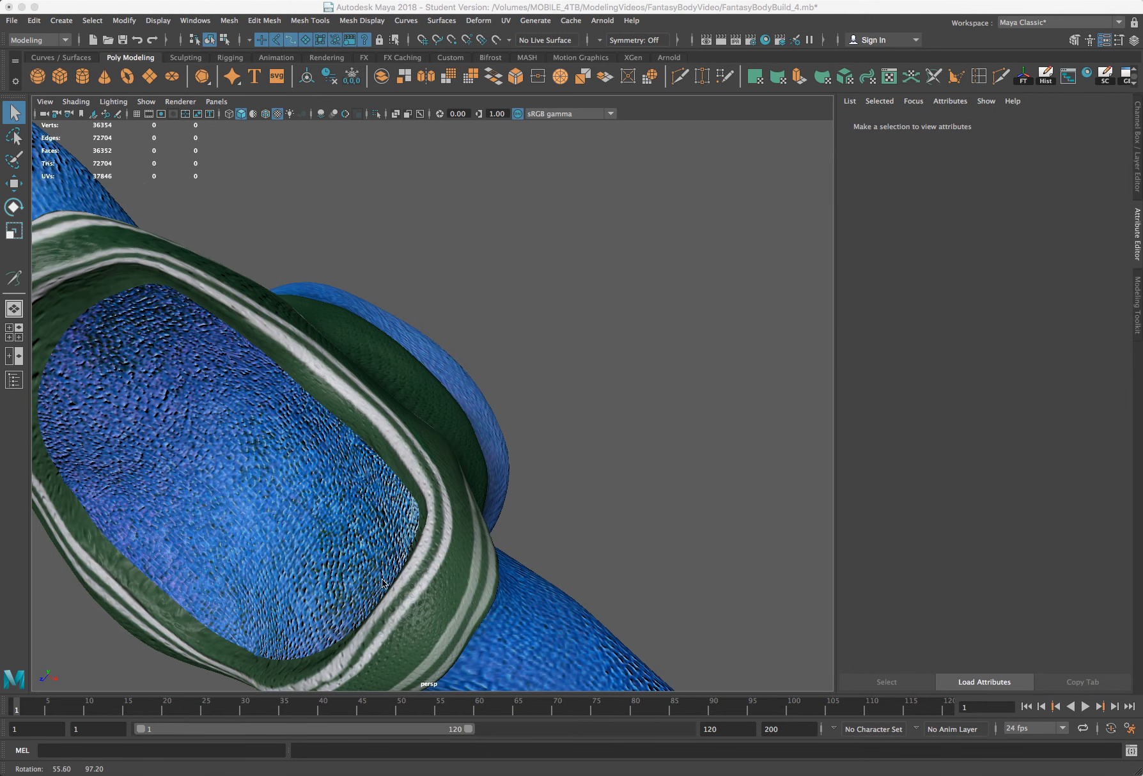
alt+drag(302, 575, 420, 587)
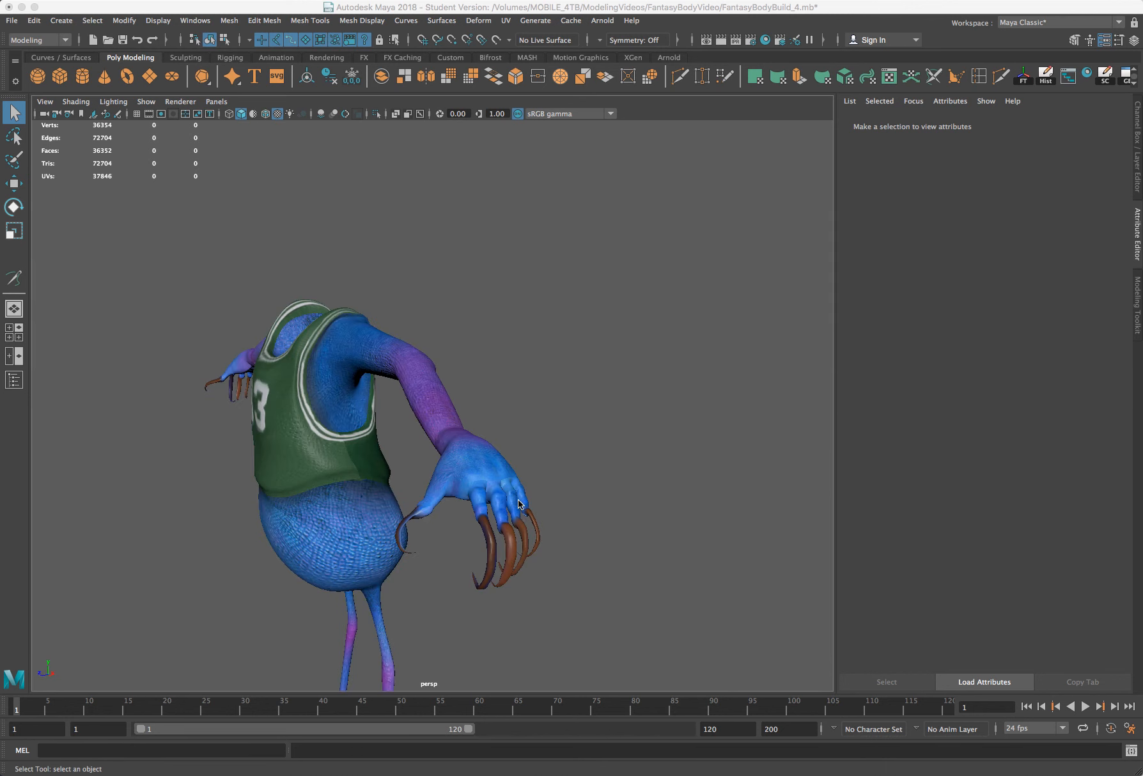
Step: Examine the textured bird's claws, jersey and full body from the side and front, both plain shaded and with the wireframe overlaid
alt+drag(518, 501, 535, 480)
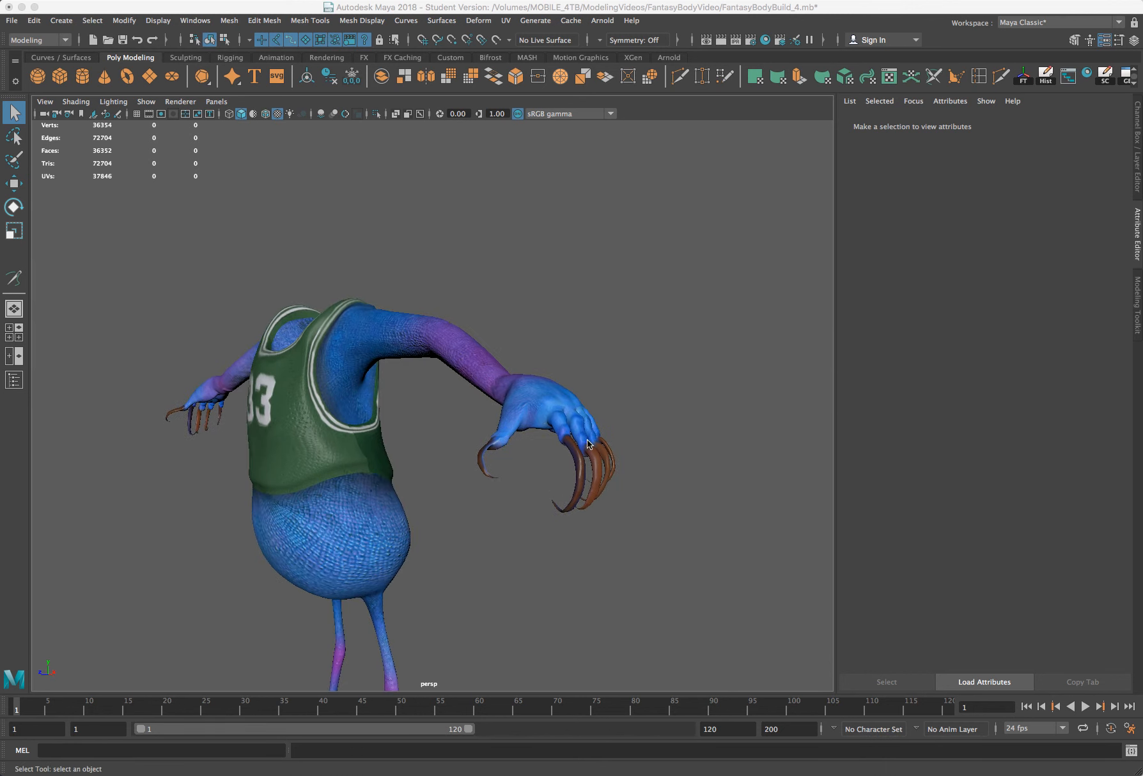
alt+drag(548, 413, 525, 412)
scroll(524, 411, down, 1)
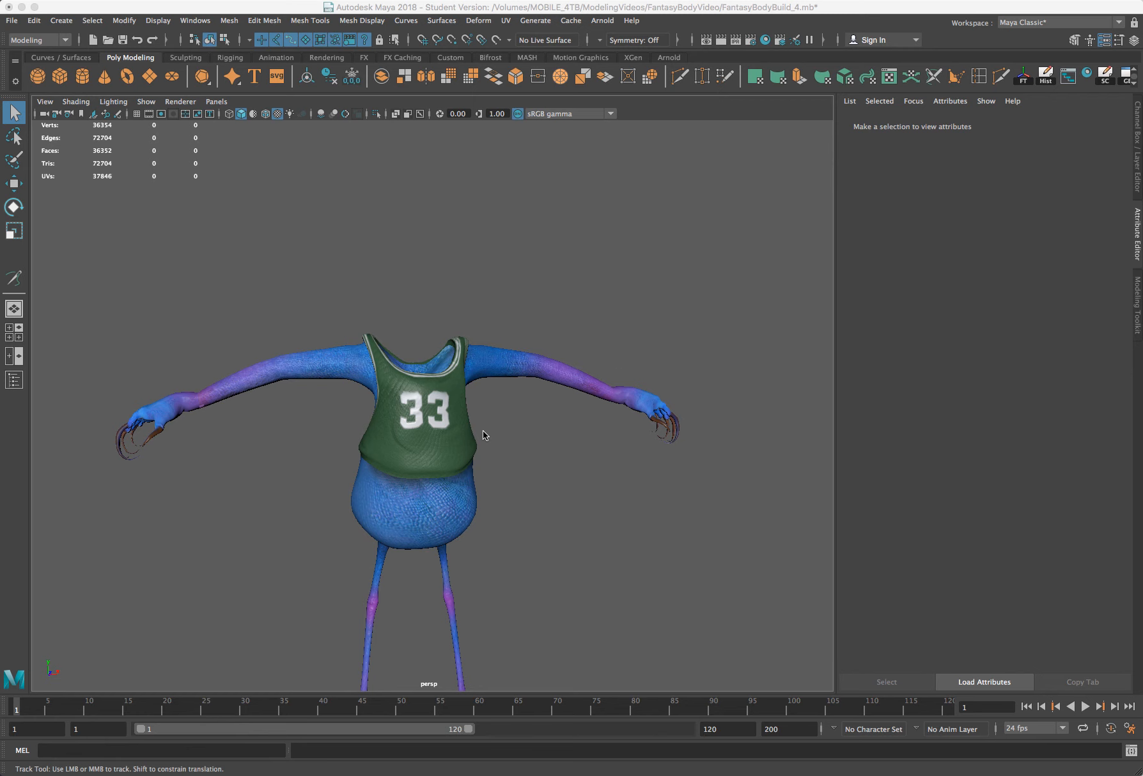
scroll(482, 430, down, 1)
scroll(484, 431, up, 4)
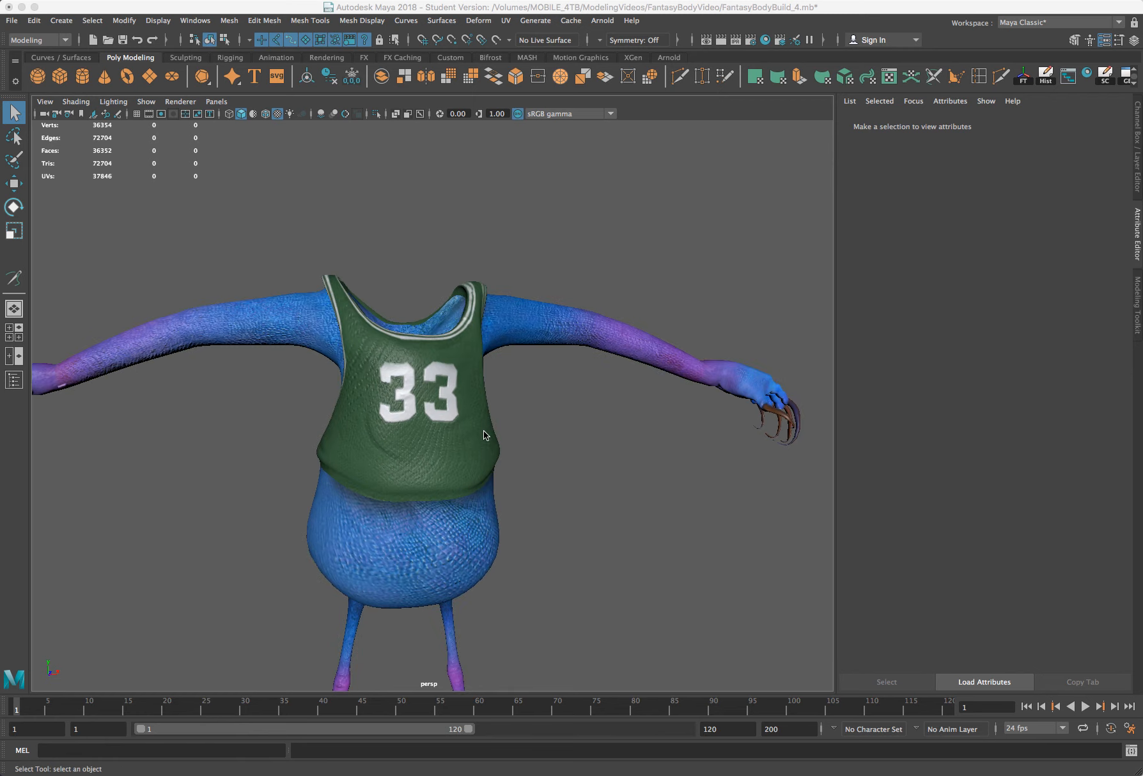
scroll(484, 430, down, 1)
scroll(437, 560, down, 5)
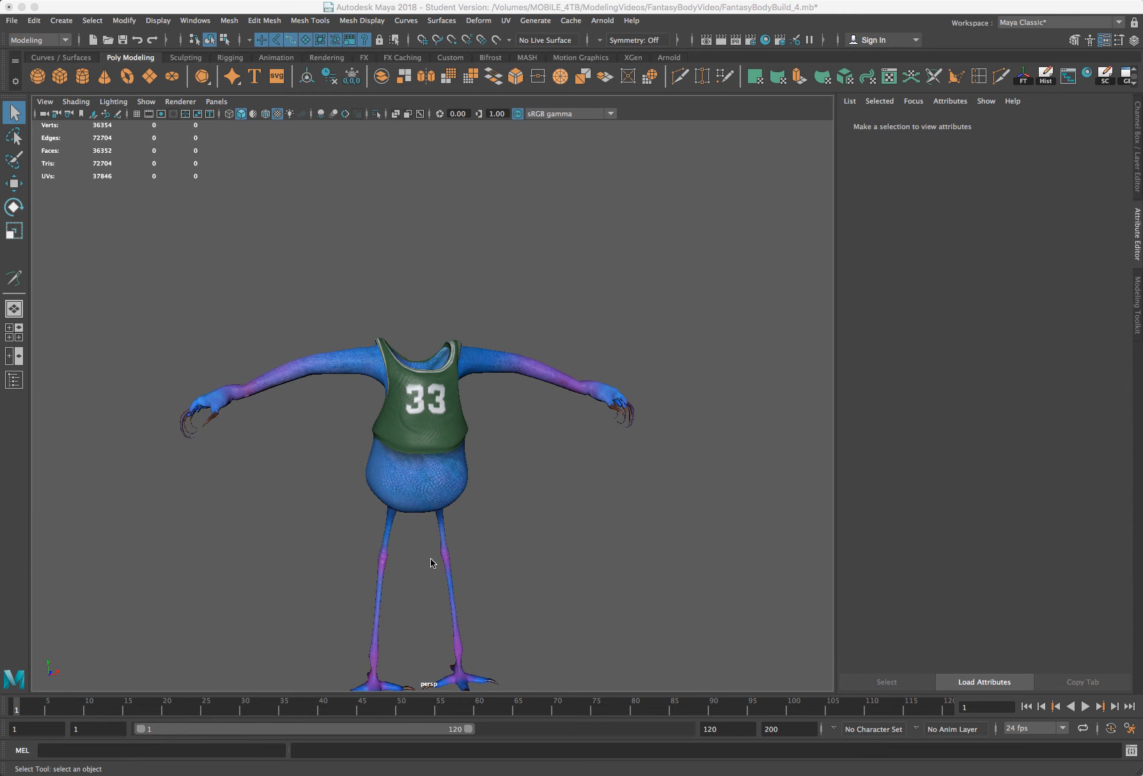
alt+middle_drag(423, 558, 439, 481)
scroll(440, 486, up, 4)
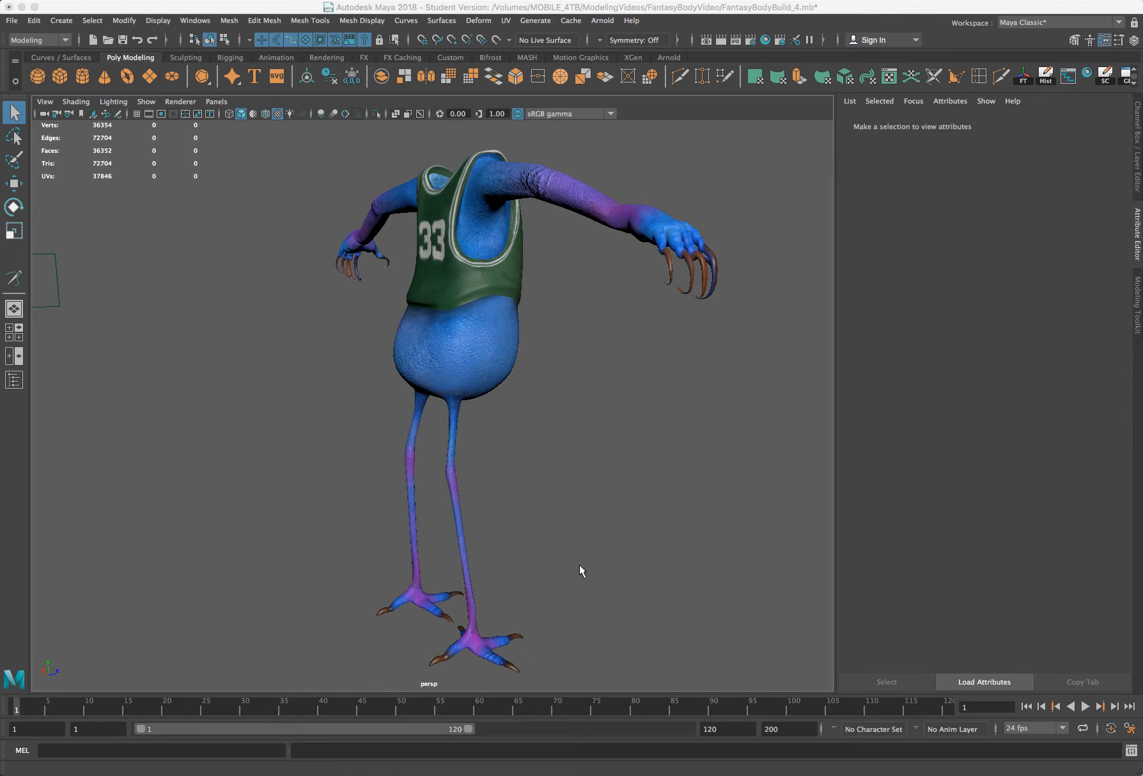
alt+drag(580, 564, 315, 557)
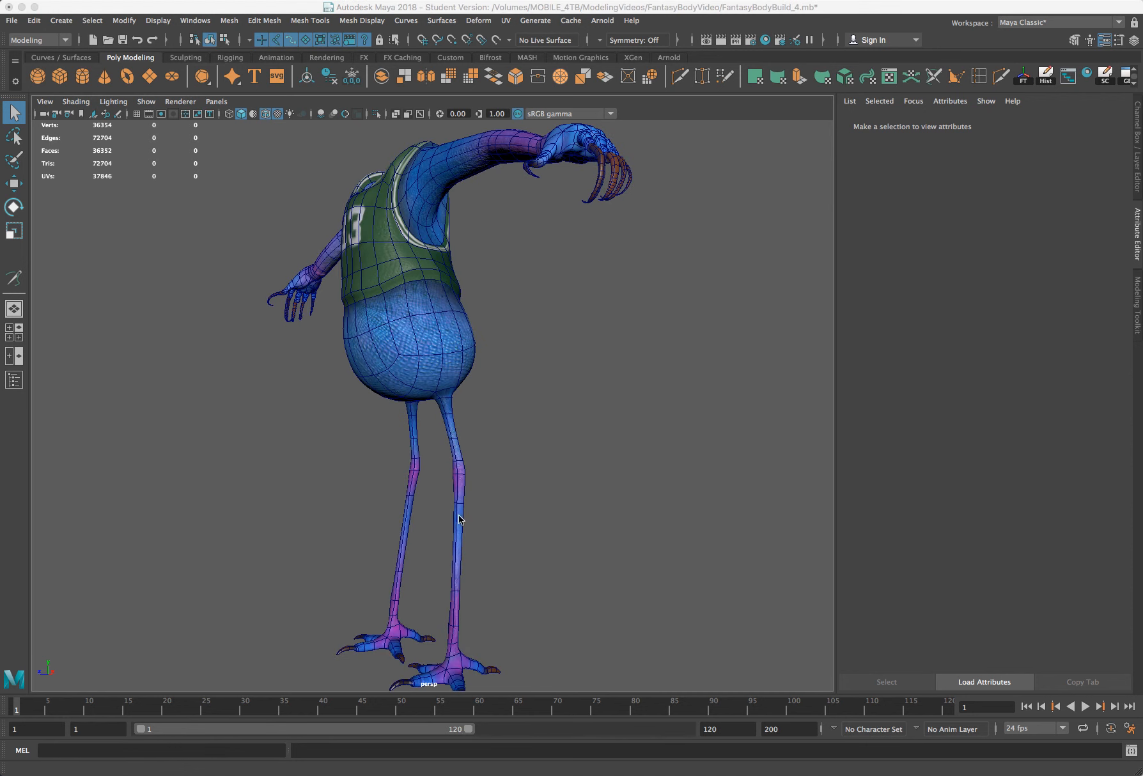
alt+drag(458, 515, 613, 518)
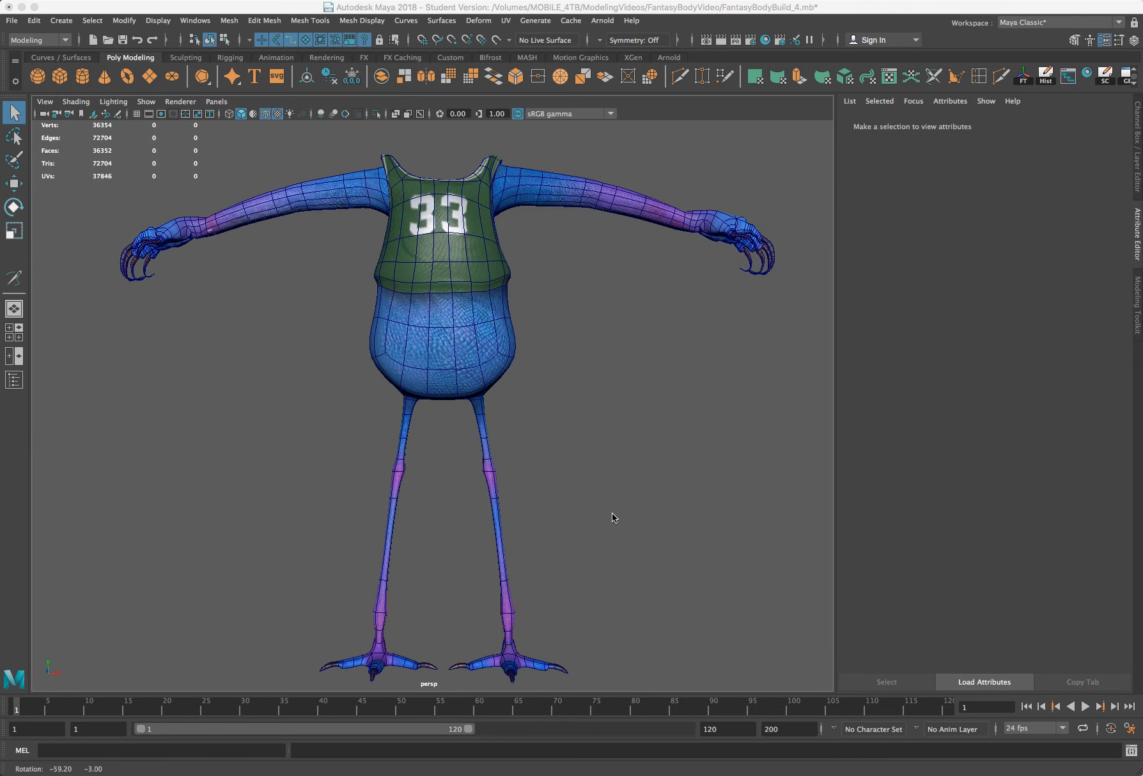